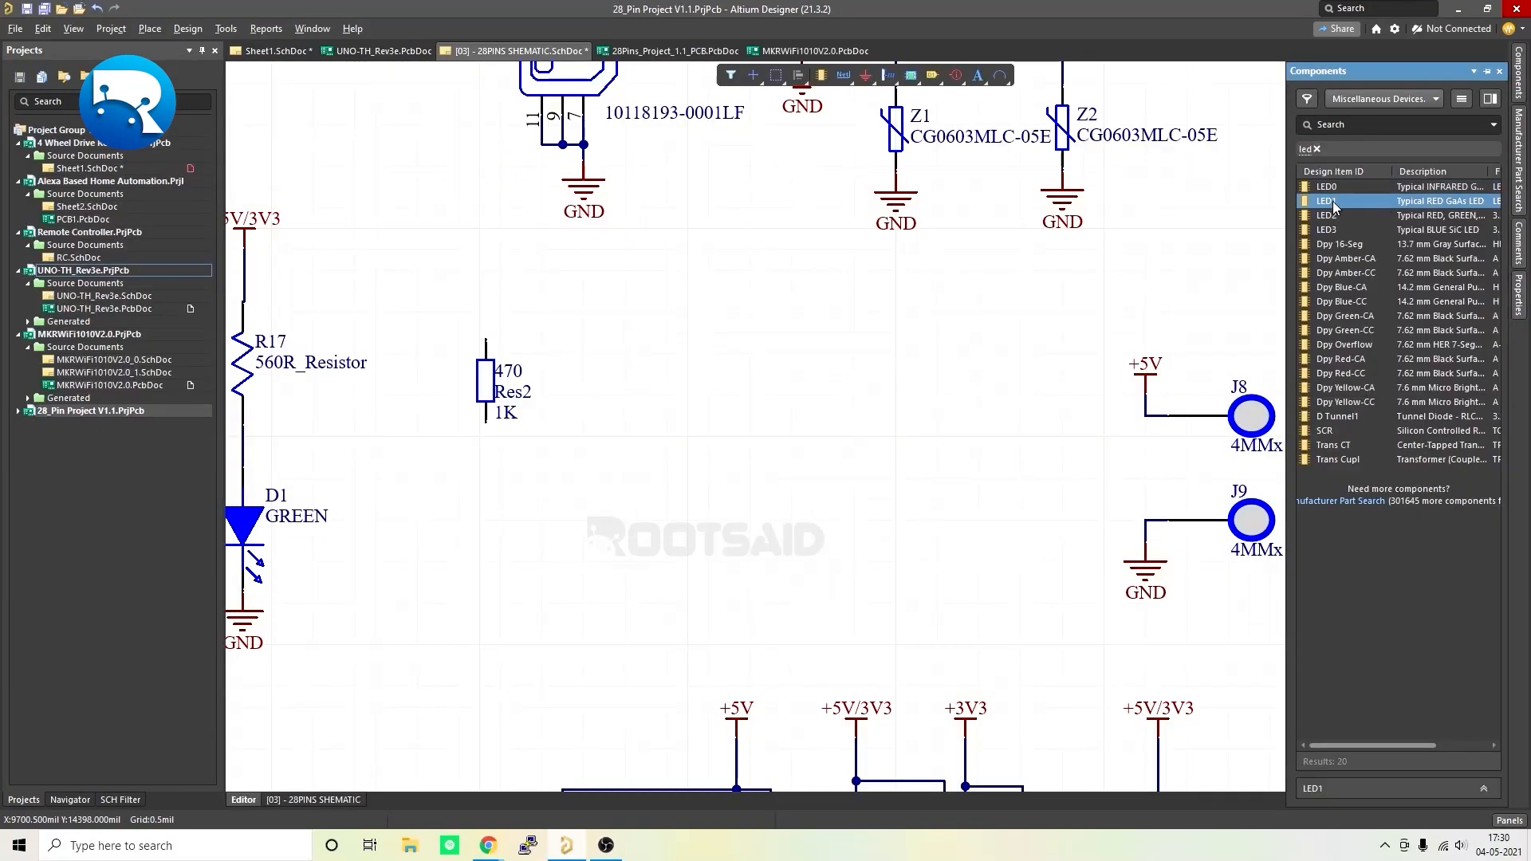
- Place an LED1 component directly below the 470 resistor and add a GND port at its lower end
drag(1336, 209, 486, 478)
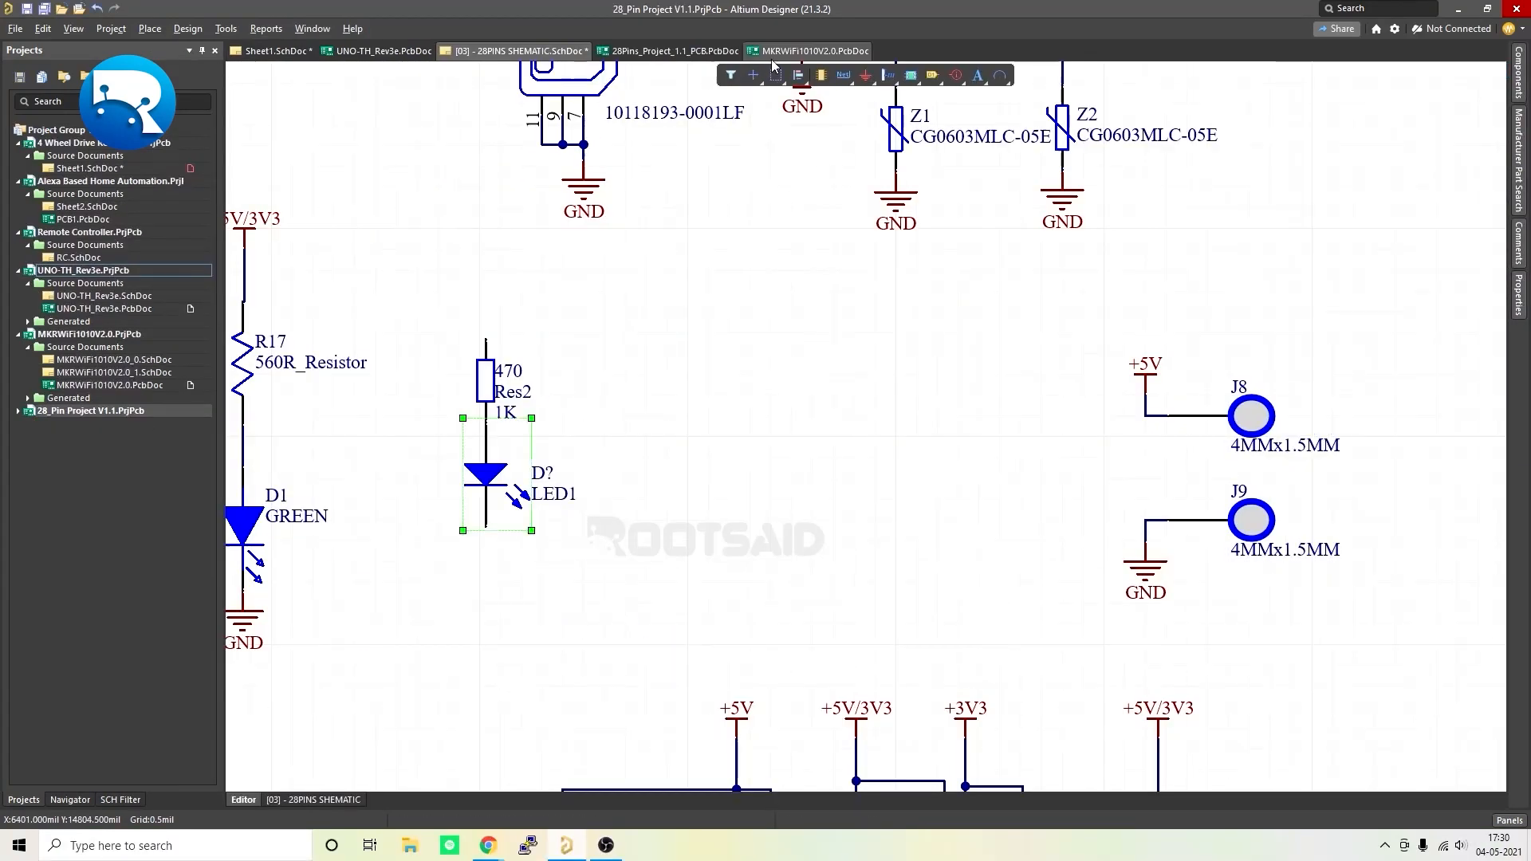
click(865, 75)
click(486, 527)
- Place a power port at the upper end of the 470 resistor and name its net +3V3
click(843, 75)
click(485, 340)
double_click(476, 319)
text(+3V3)
click(723, 428)
- Search the Miscellaneous Devices library for a trimmer and place it on the schematic beside the LED circuit
click(1518, 72)
triple_click(1387, 124)
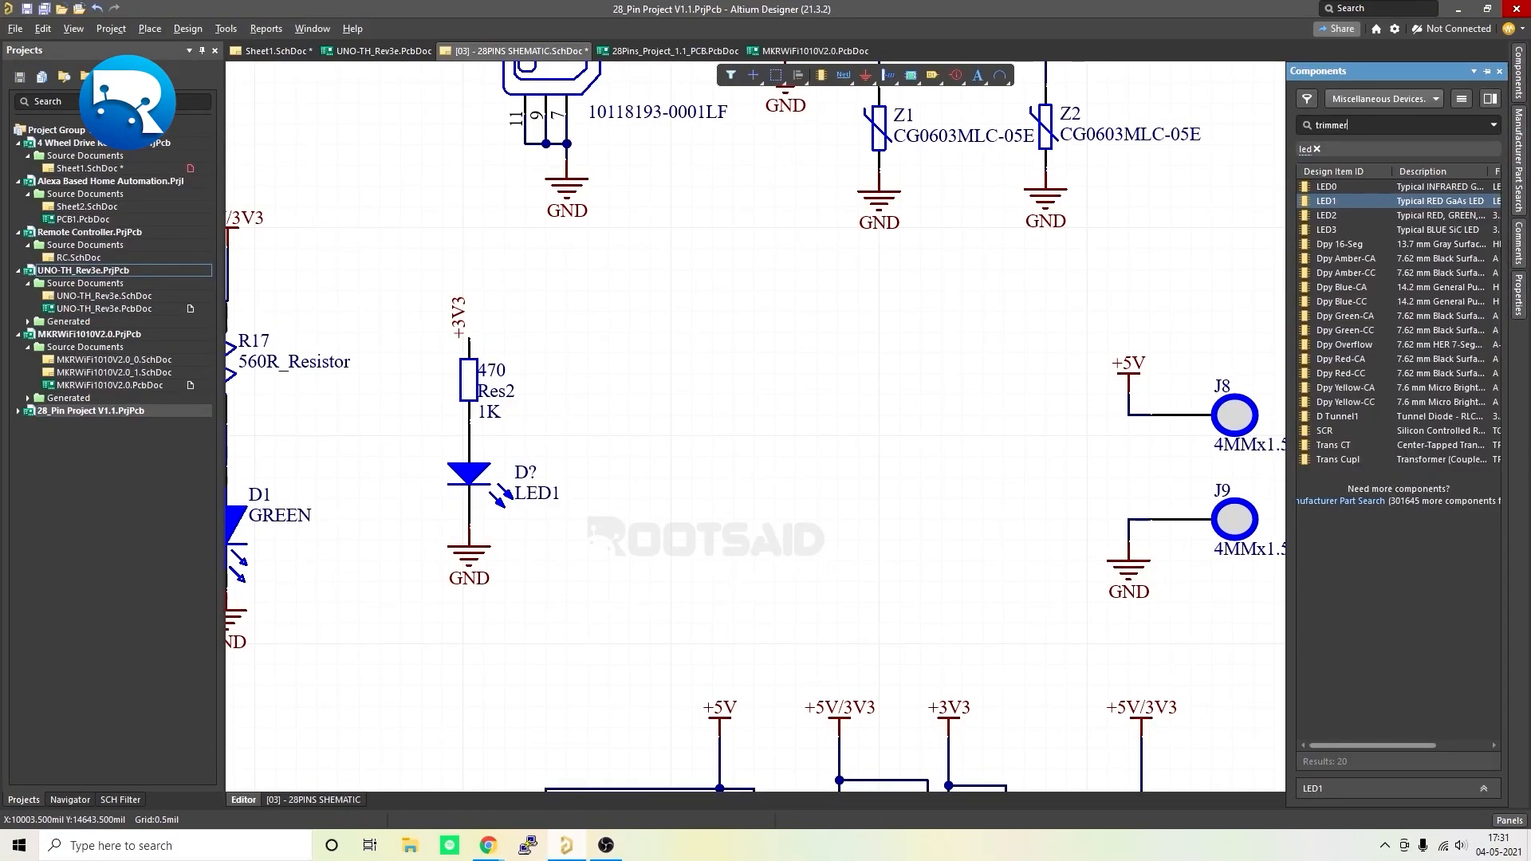
text(potentiometer)
key(Return)
double_click(1335, 183)
click(708, 507)
right_click(814, 632)
click(866, 75)
click(842, 75)
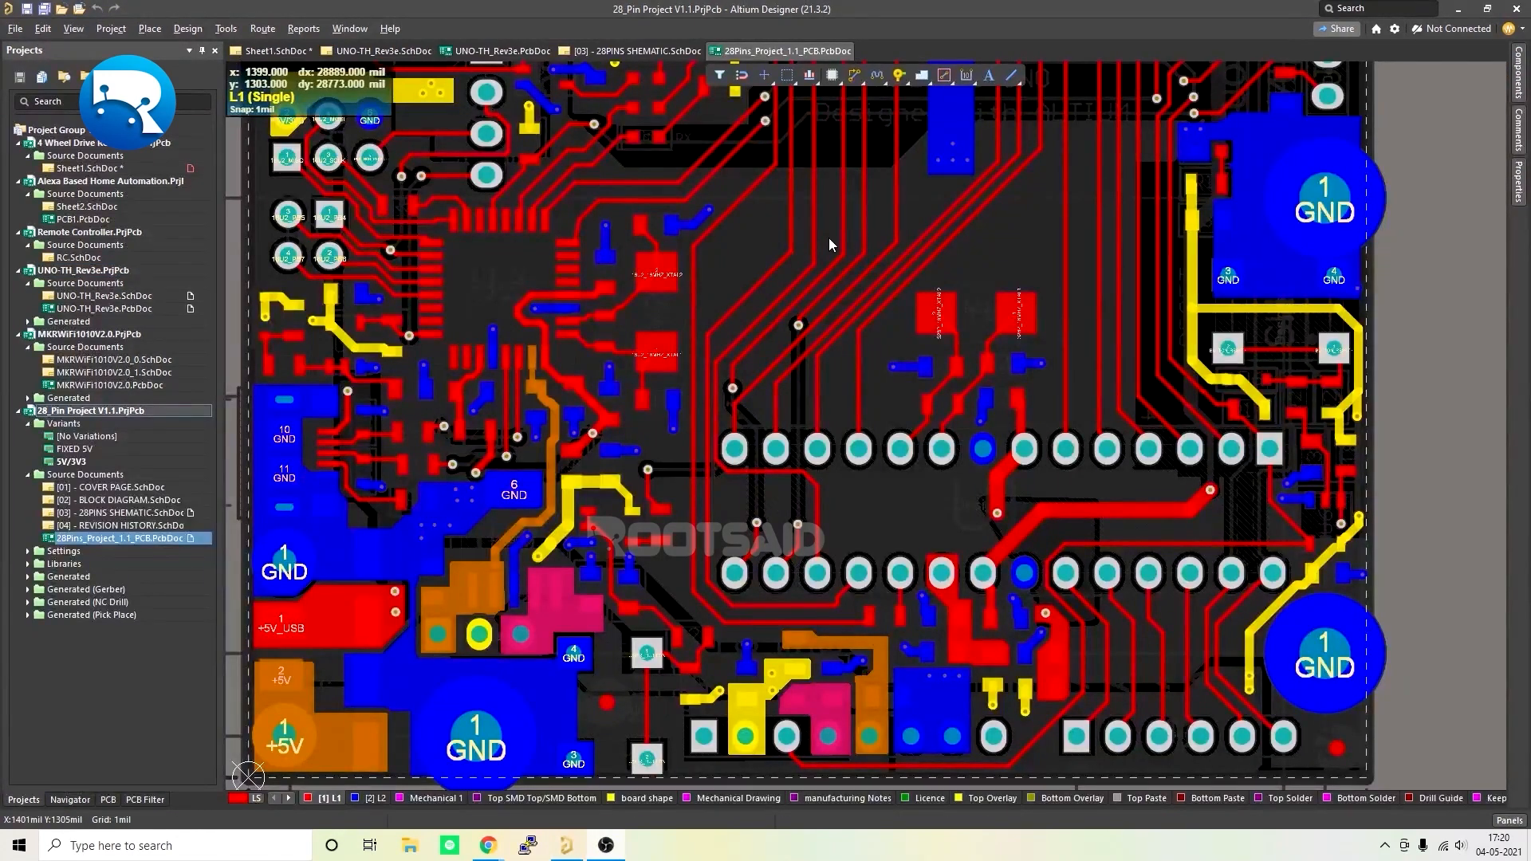
right_drag(829, 238, 831, 354)
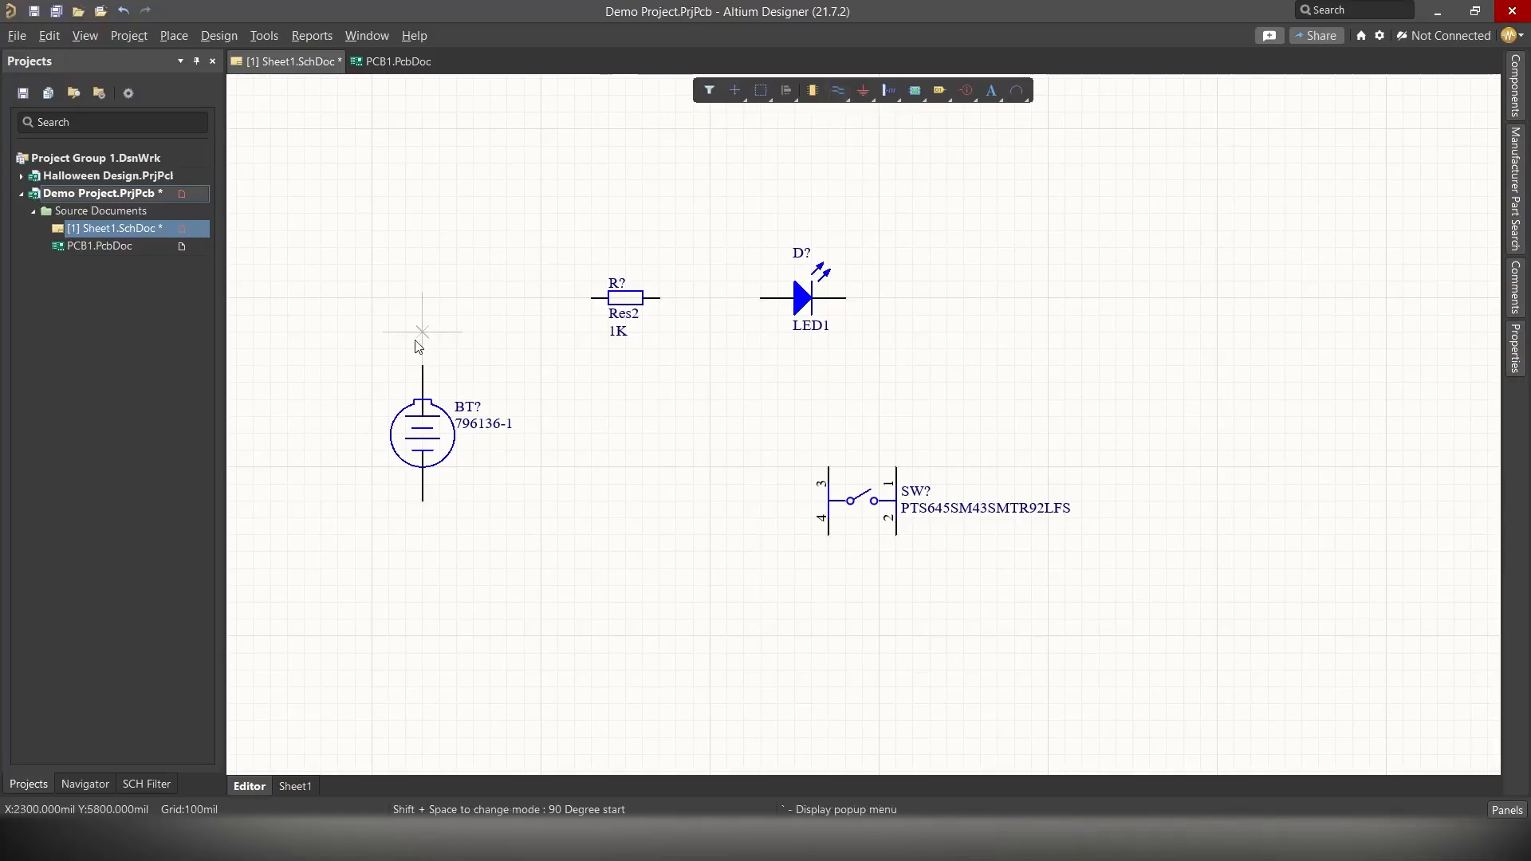
- Wire the battery's upper terminal to the resistor, and the resistor's other end to the LED
click(423, 364)
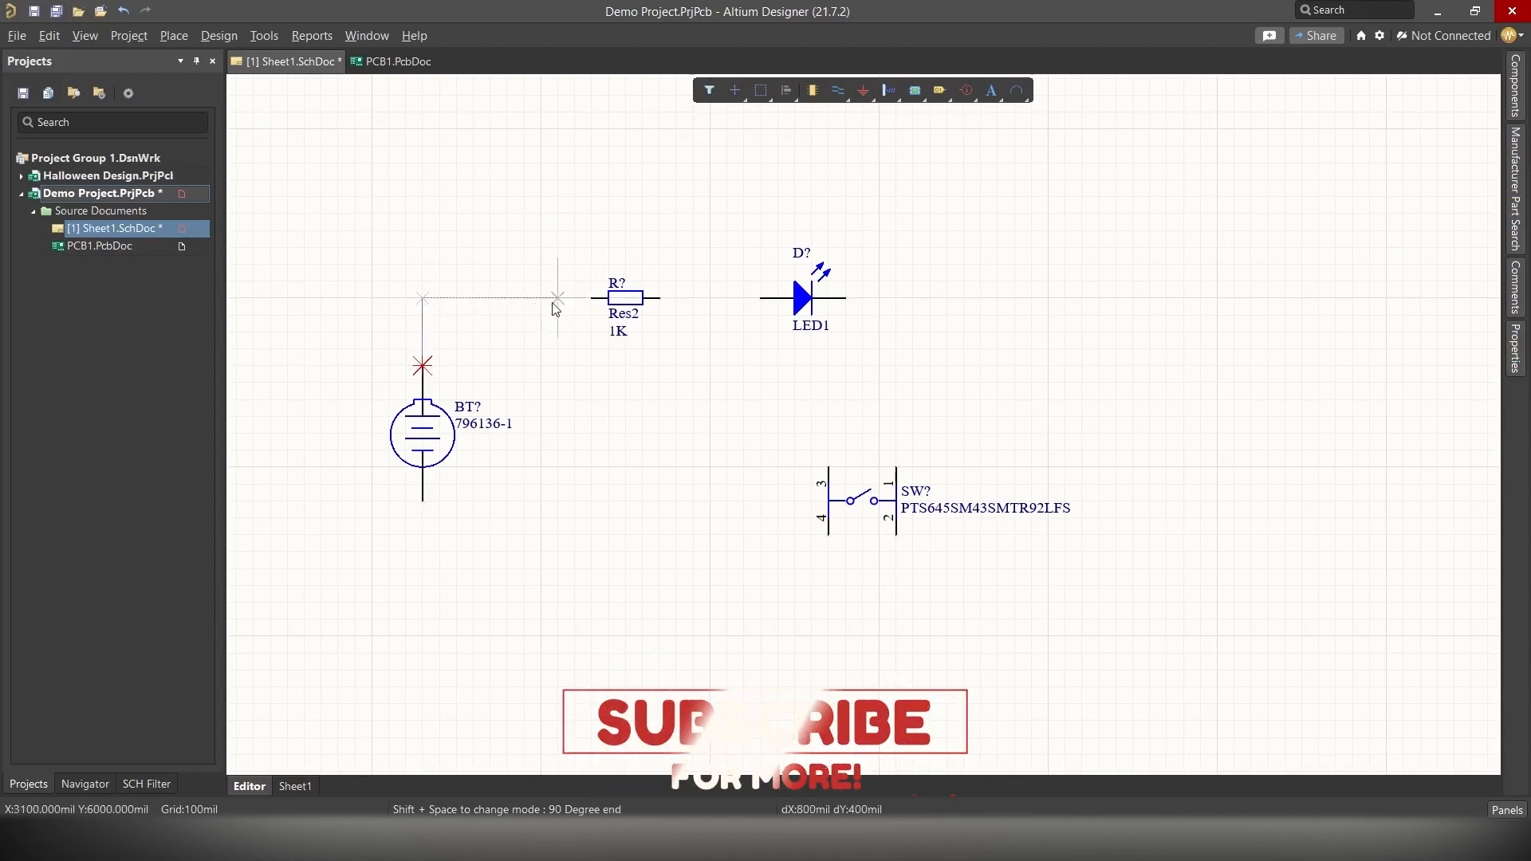
click(591, 298)
click(661, 298)
click(760, 298)
- Wire the LED's free end to switch pin 1, and switch pin 4 back to the battery's lower terminal
click(846, 299)
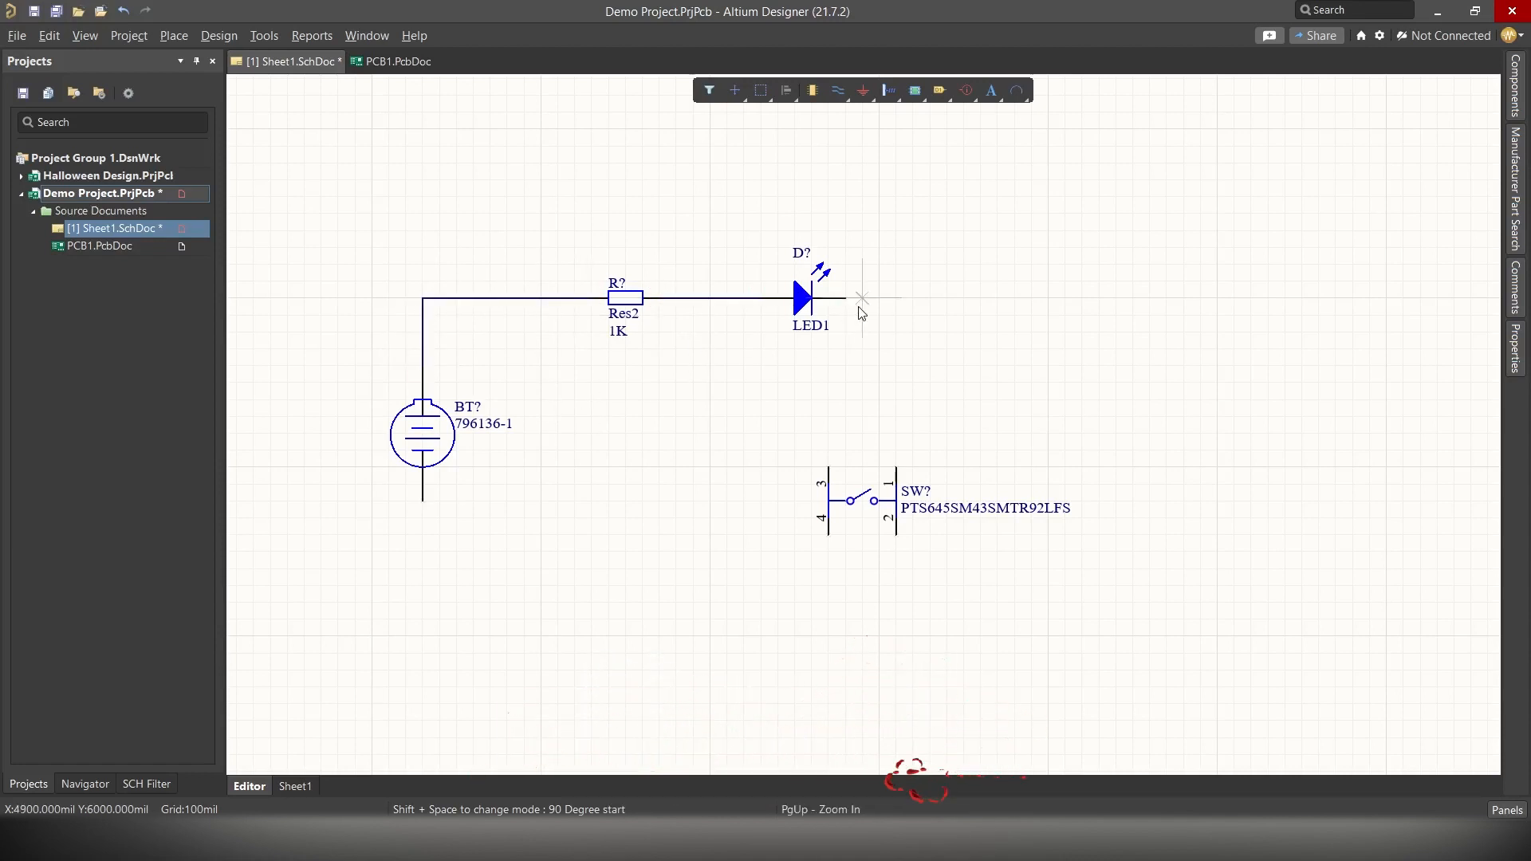
click(896, 469)
click(830, 534)
click(422, 568)
click(423, 501)
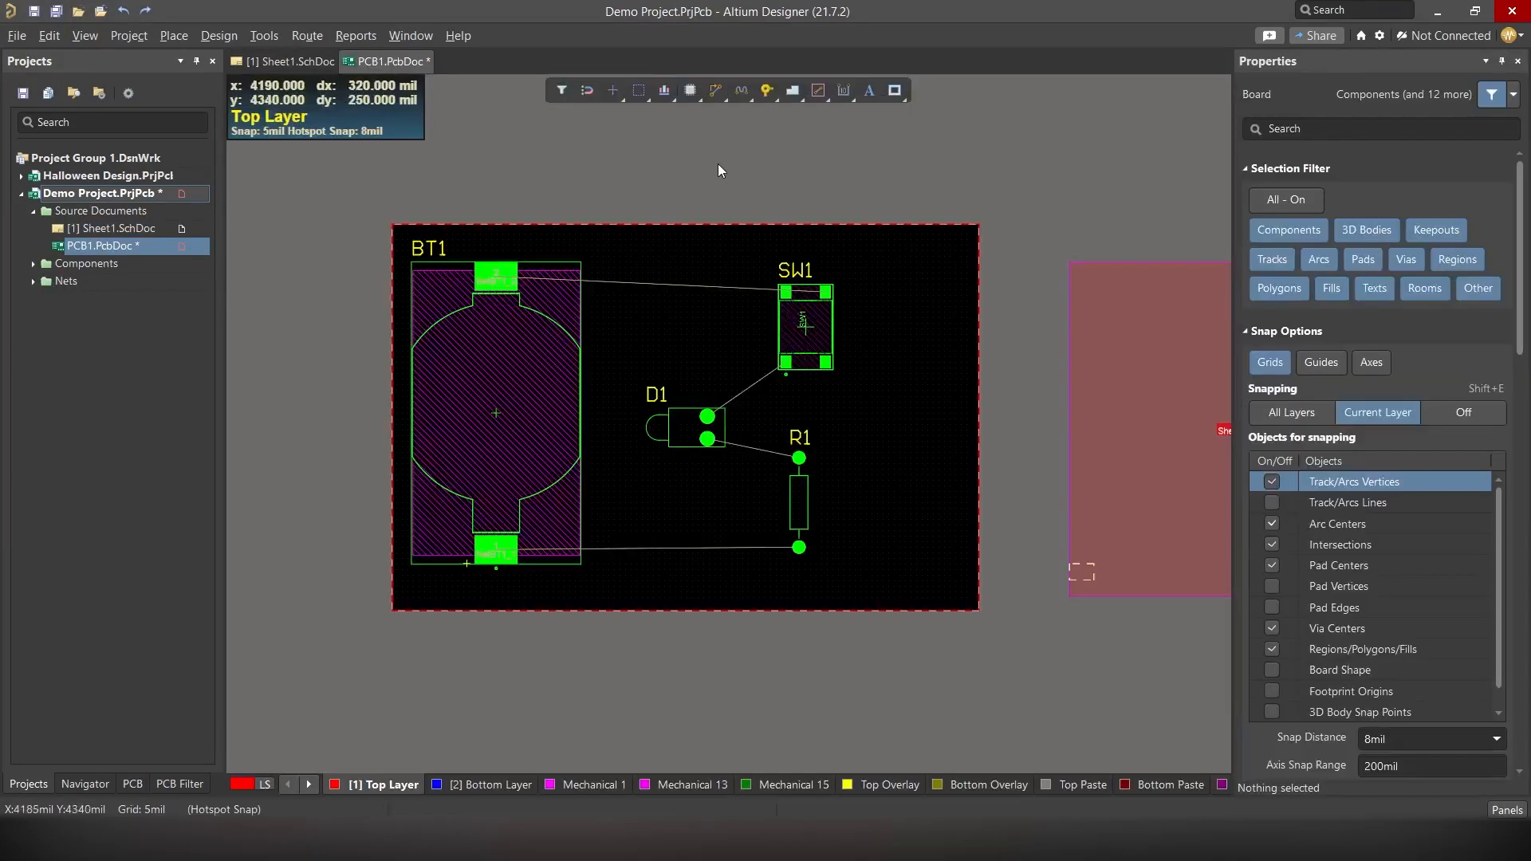
- Route Top Layer tracks interactively from BT1's upper pad to SW1 and from SW1 to D1
click(716, 92)
click(750, 115)
click(501, 281)
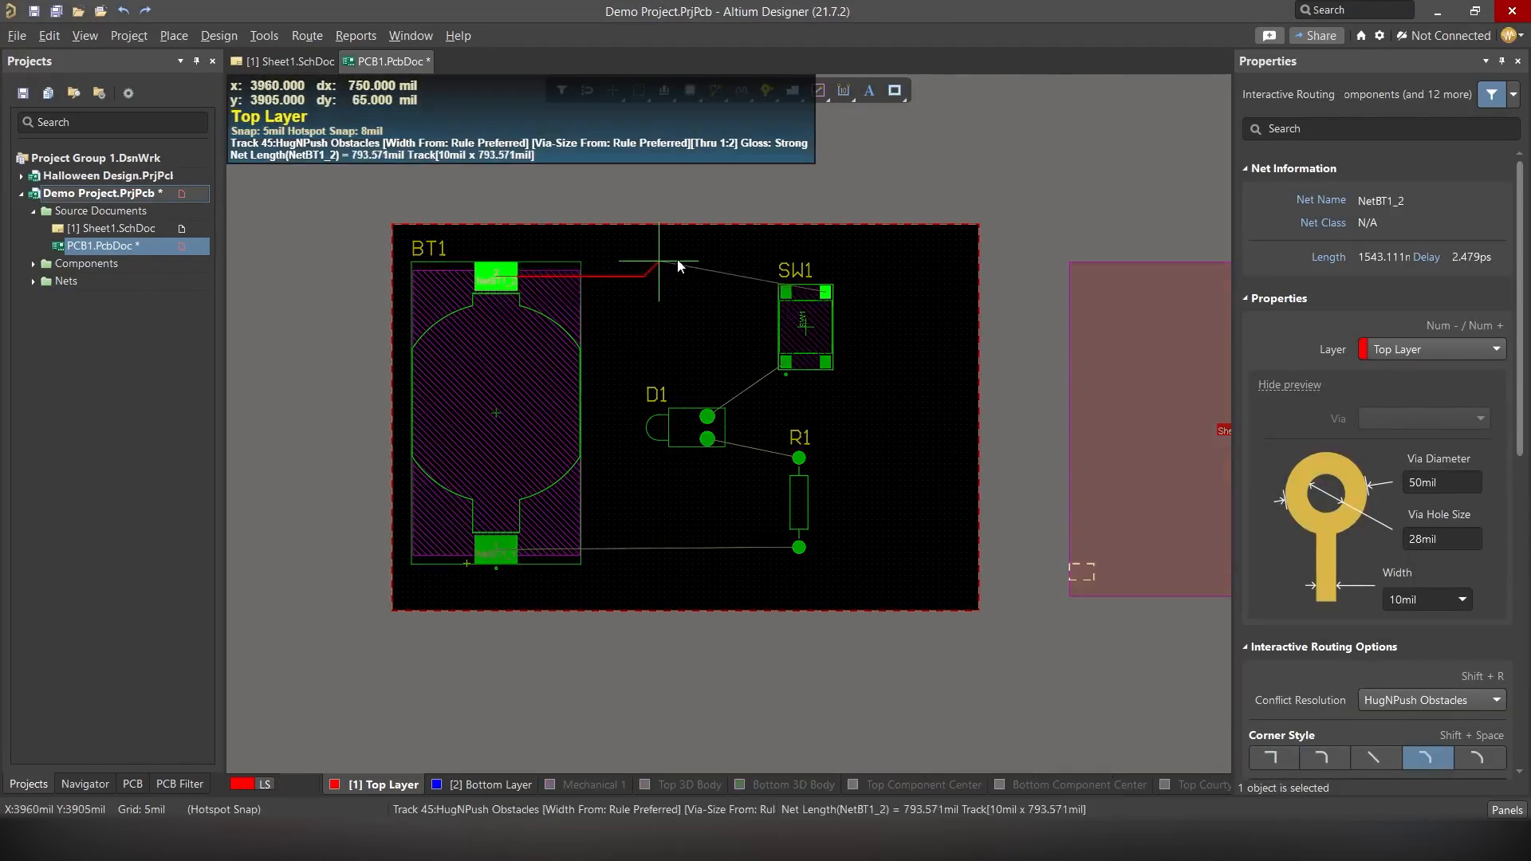
click(707, 416)
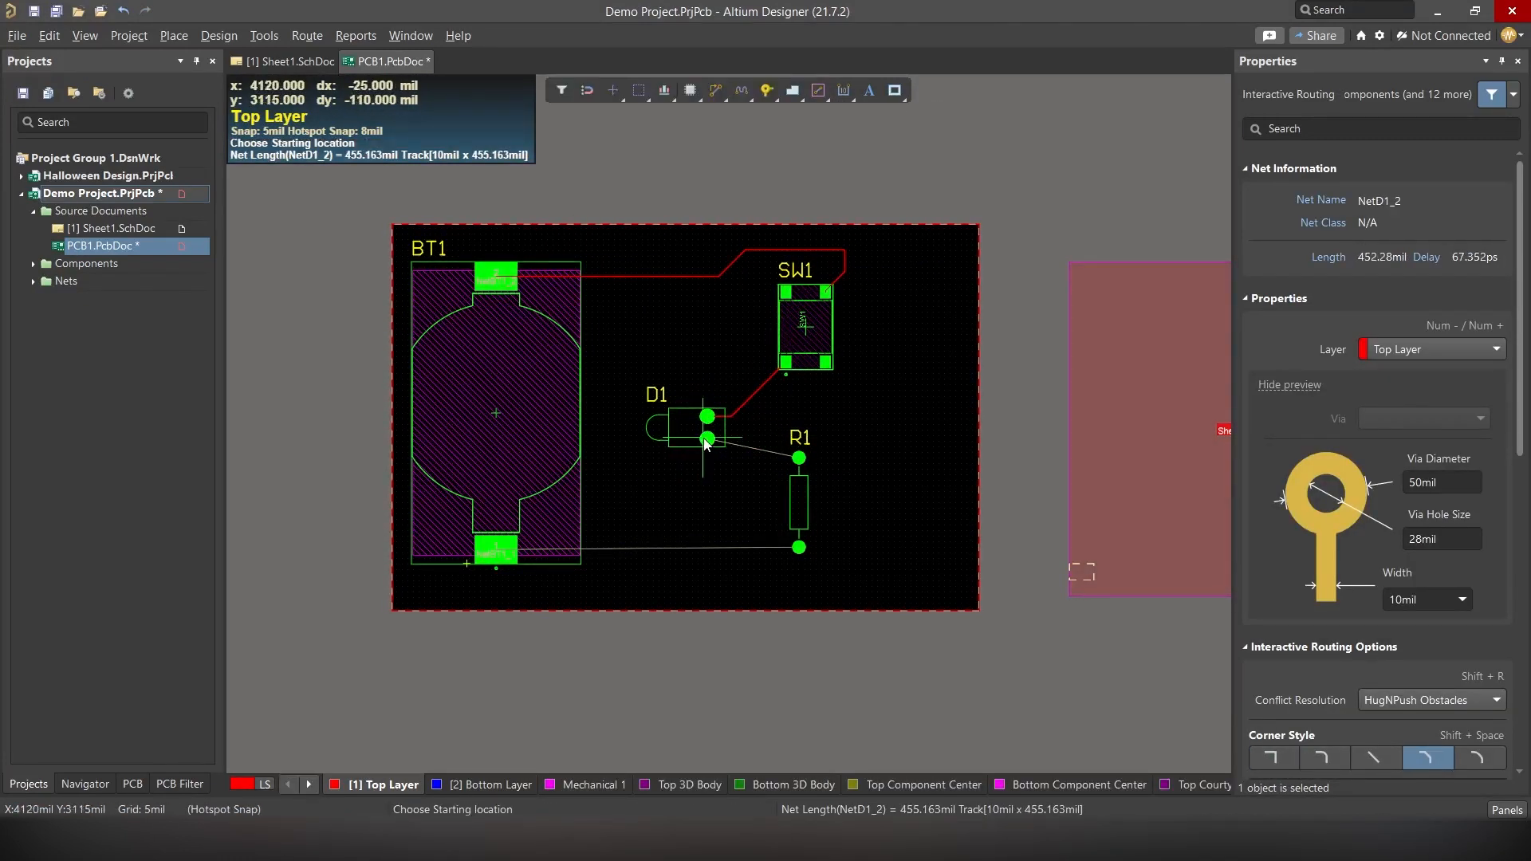
- Route Top Layer tracks from D1's lower pad to R1 and from R1's other pad to BT1's lower pad
click(708, 439)
click(798, 457)
click(799, 547)
click(495, 550)
right_click(465, 618)
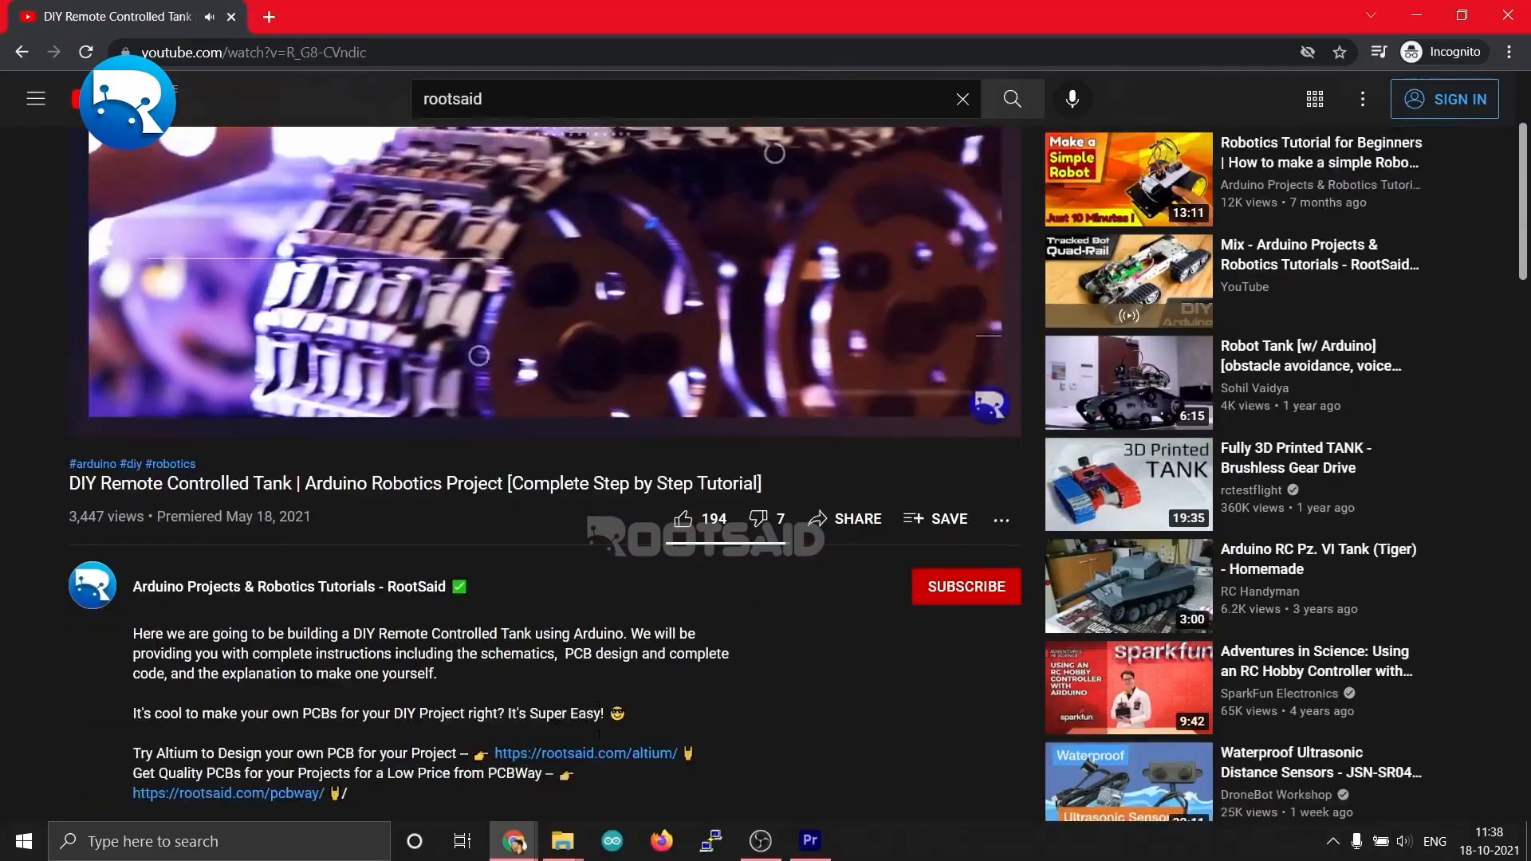
- In the browser, open the Altium link from the video description and look through the special deal page
scroll(606, 510, down, 3)
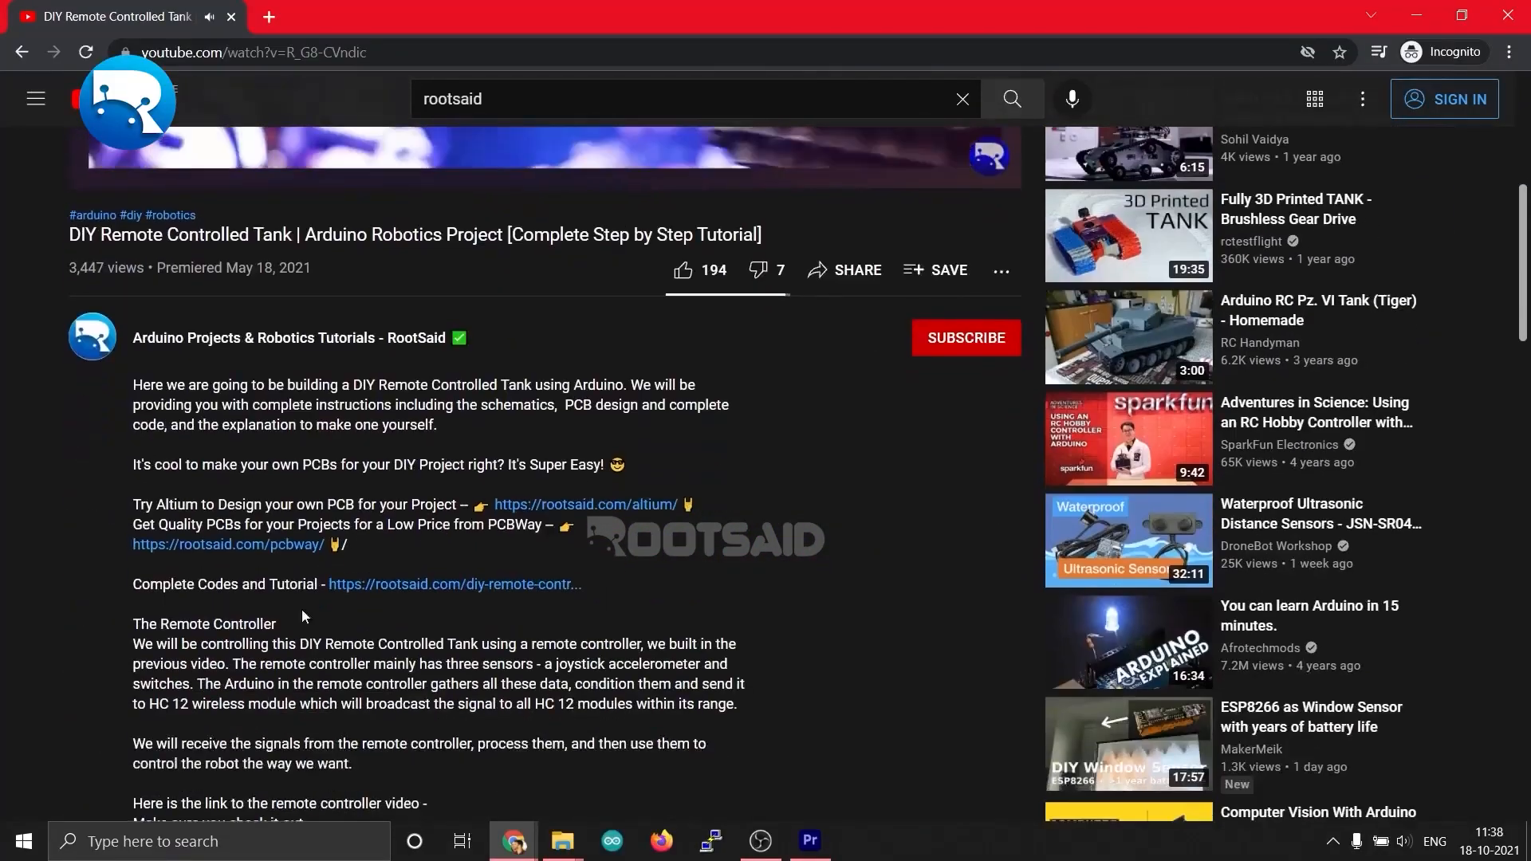
click(608, 506)
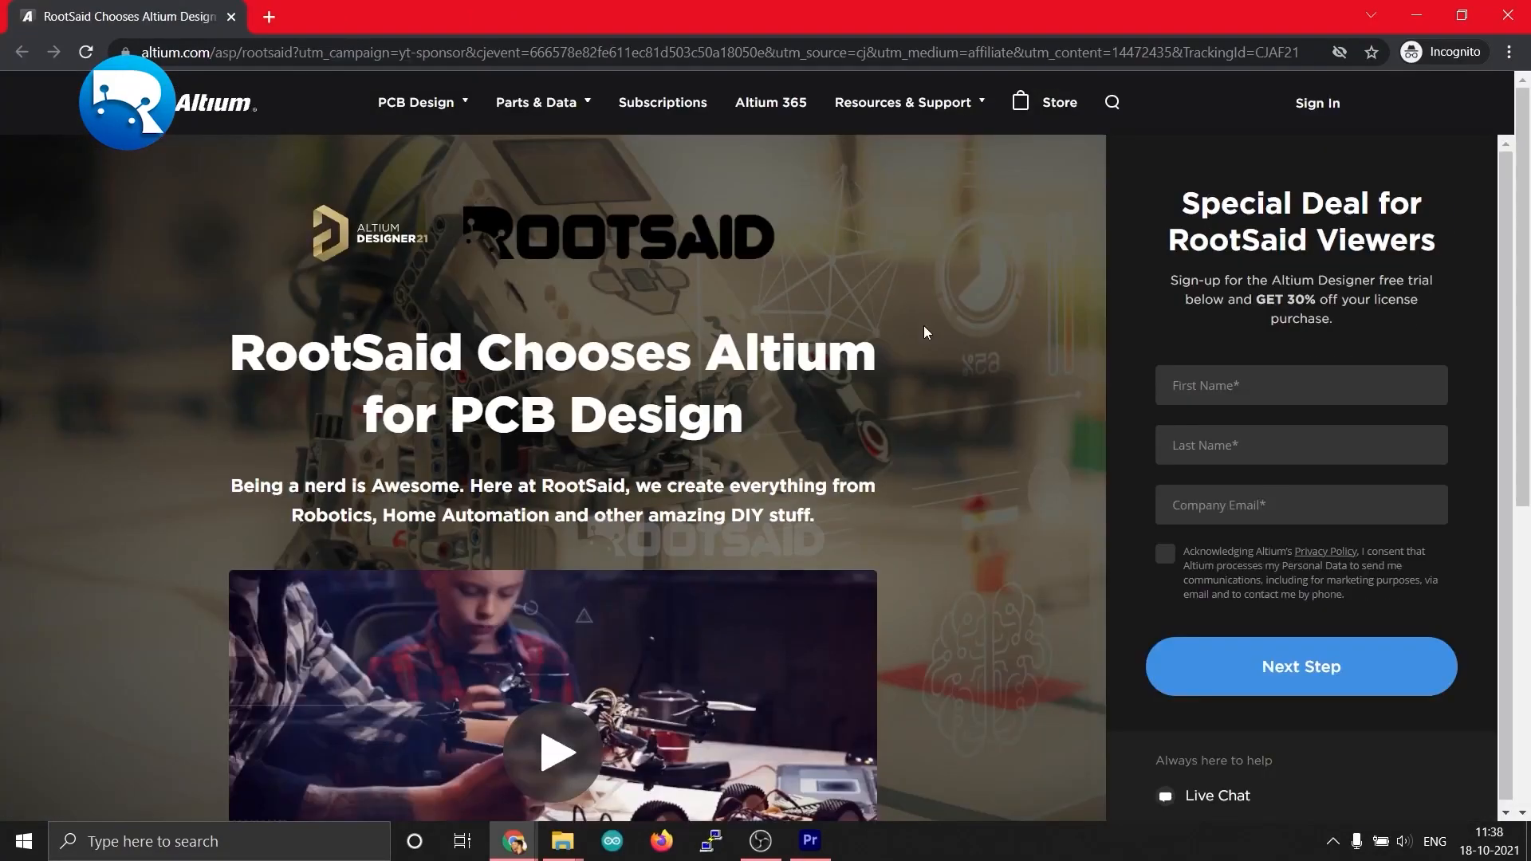
scroll(924, 329, down, 6)
scroll(924, 325, up, 6)
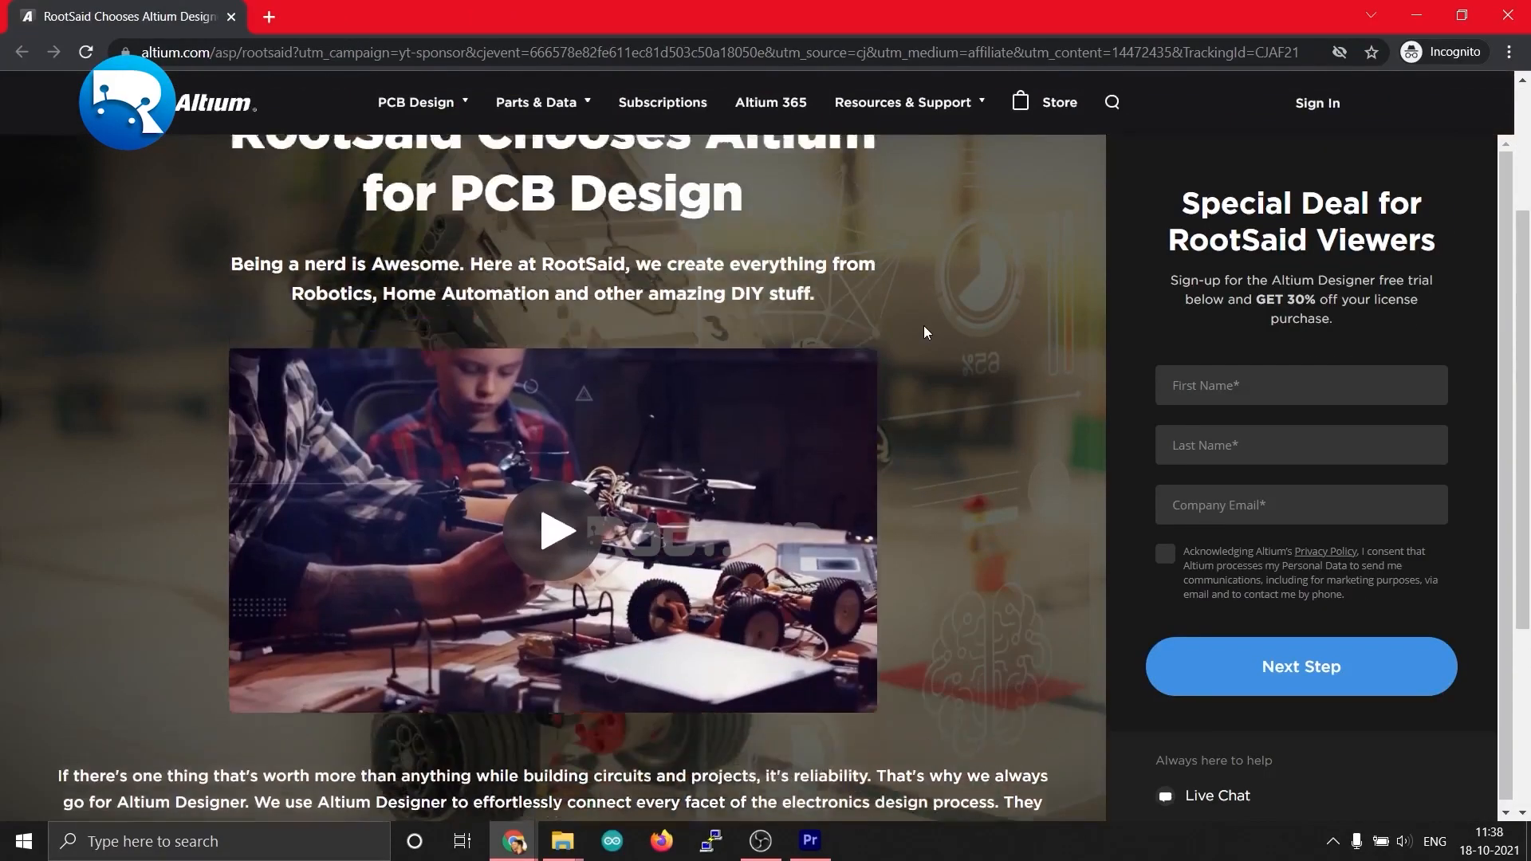
drag(1255, 299, 1339, 307)
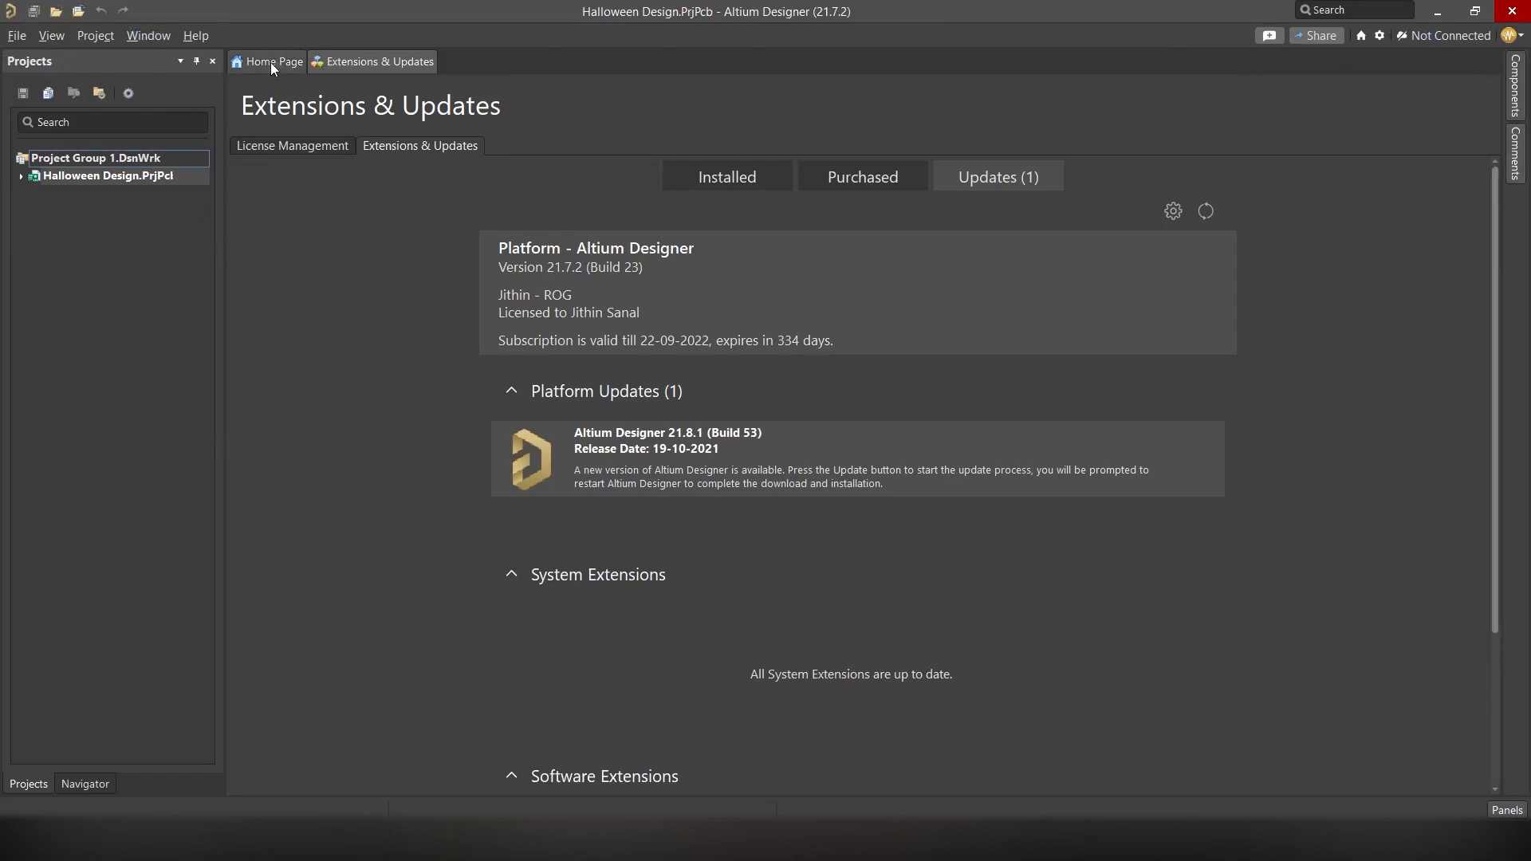
- Create a local empty PCB project named Demo Project in the default Altium projects folder
click(17, 36)
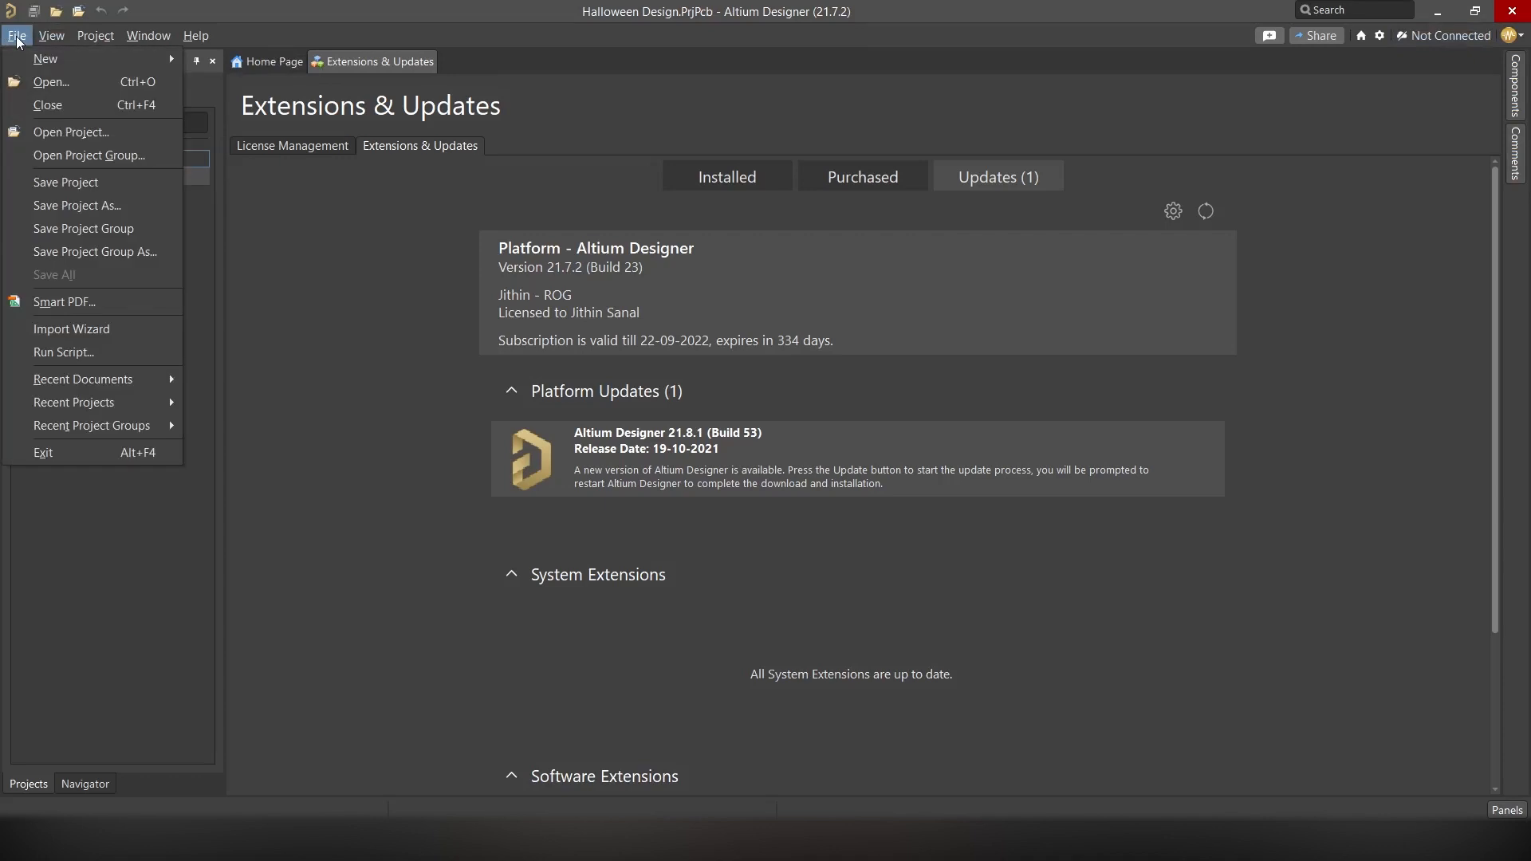
mouse_move(35, 60)
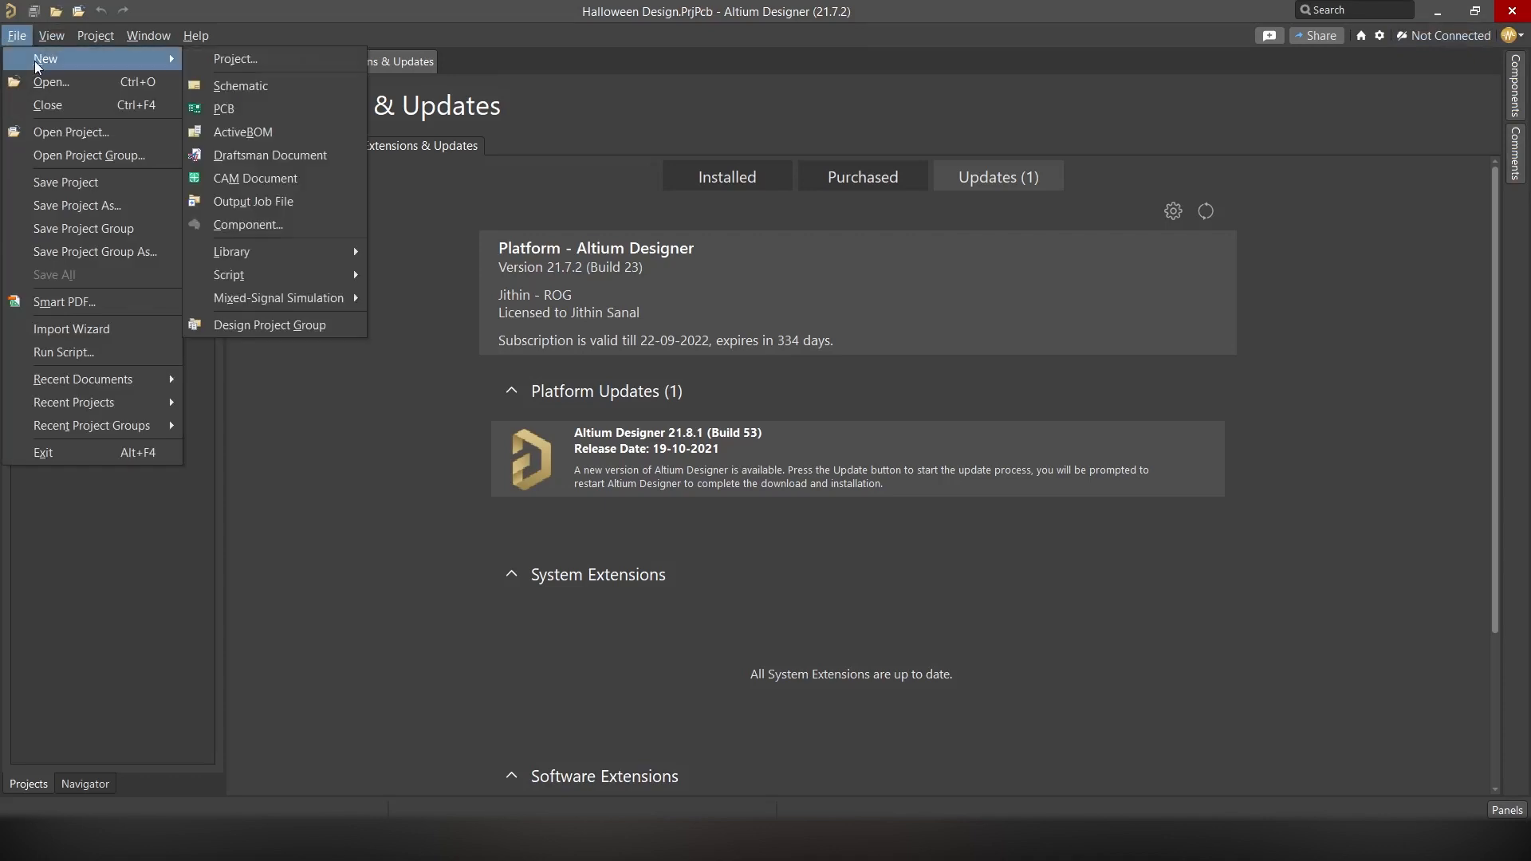
click(271, 62)
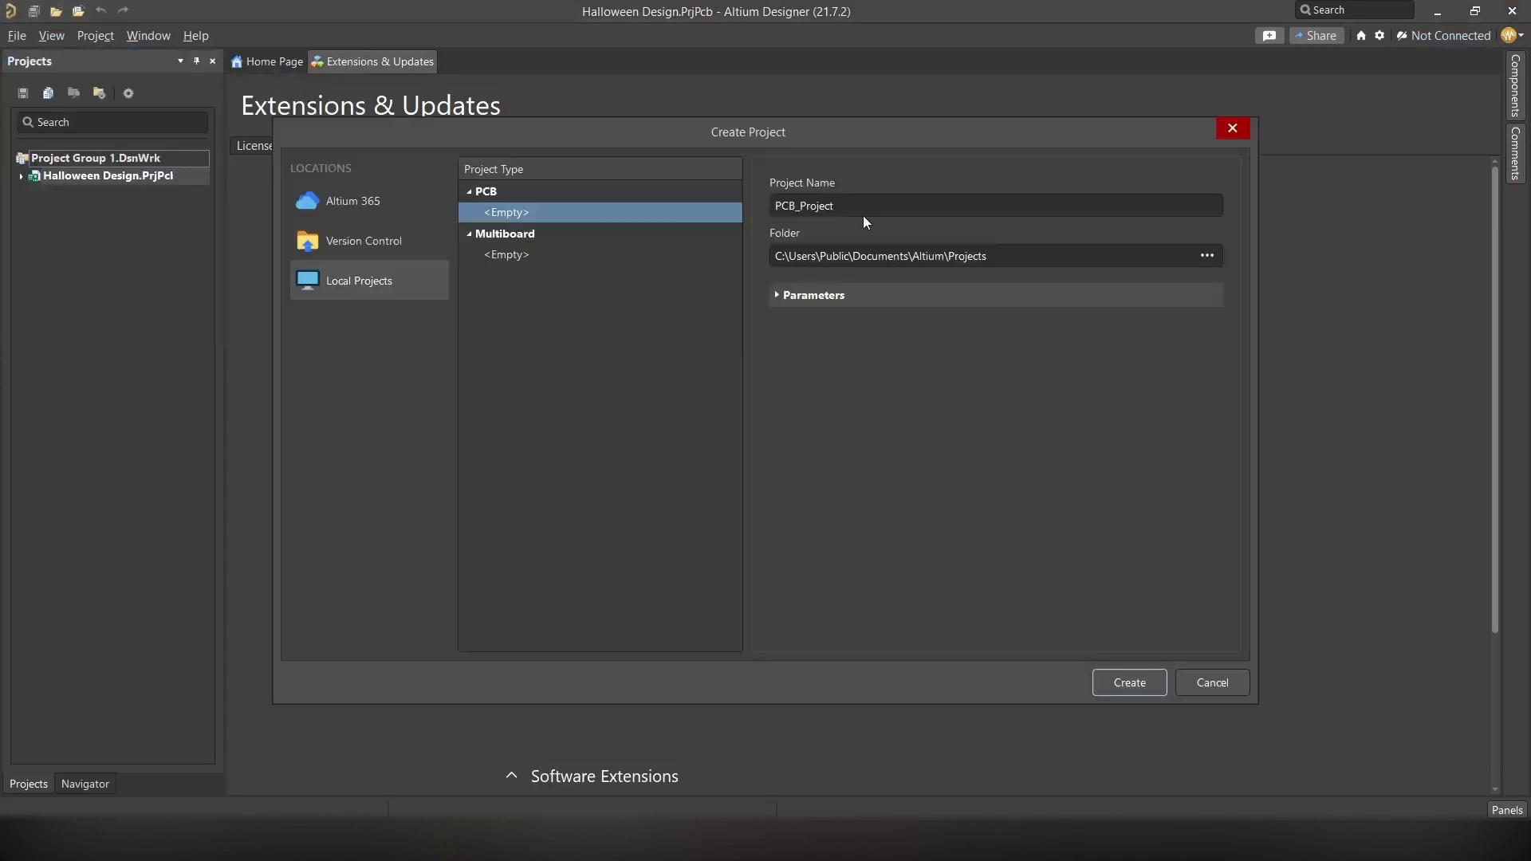
click(857, 205)
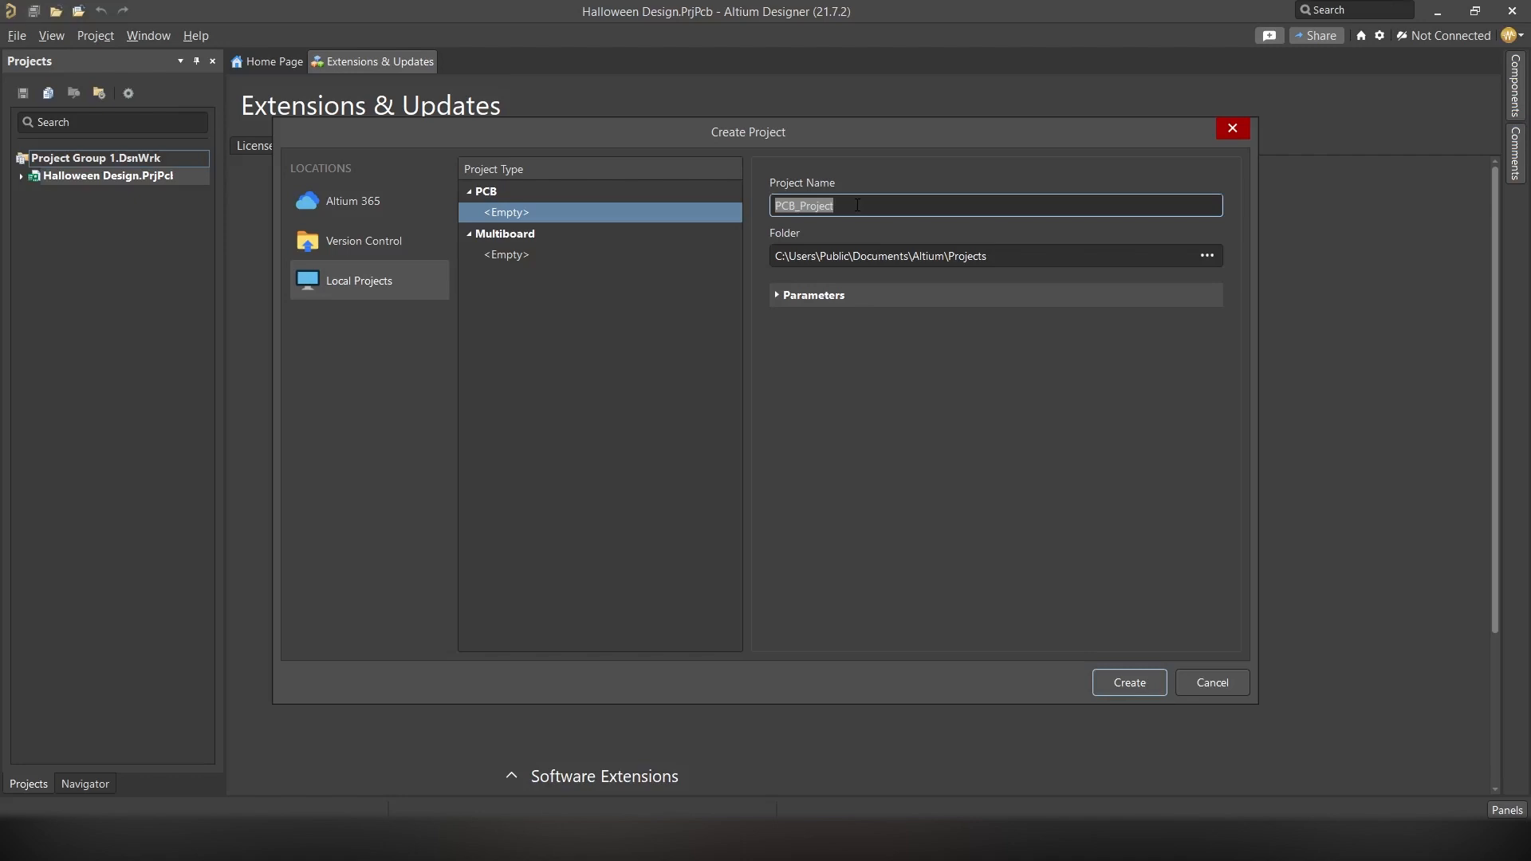
text(Demo)
click(1162, 686)
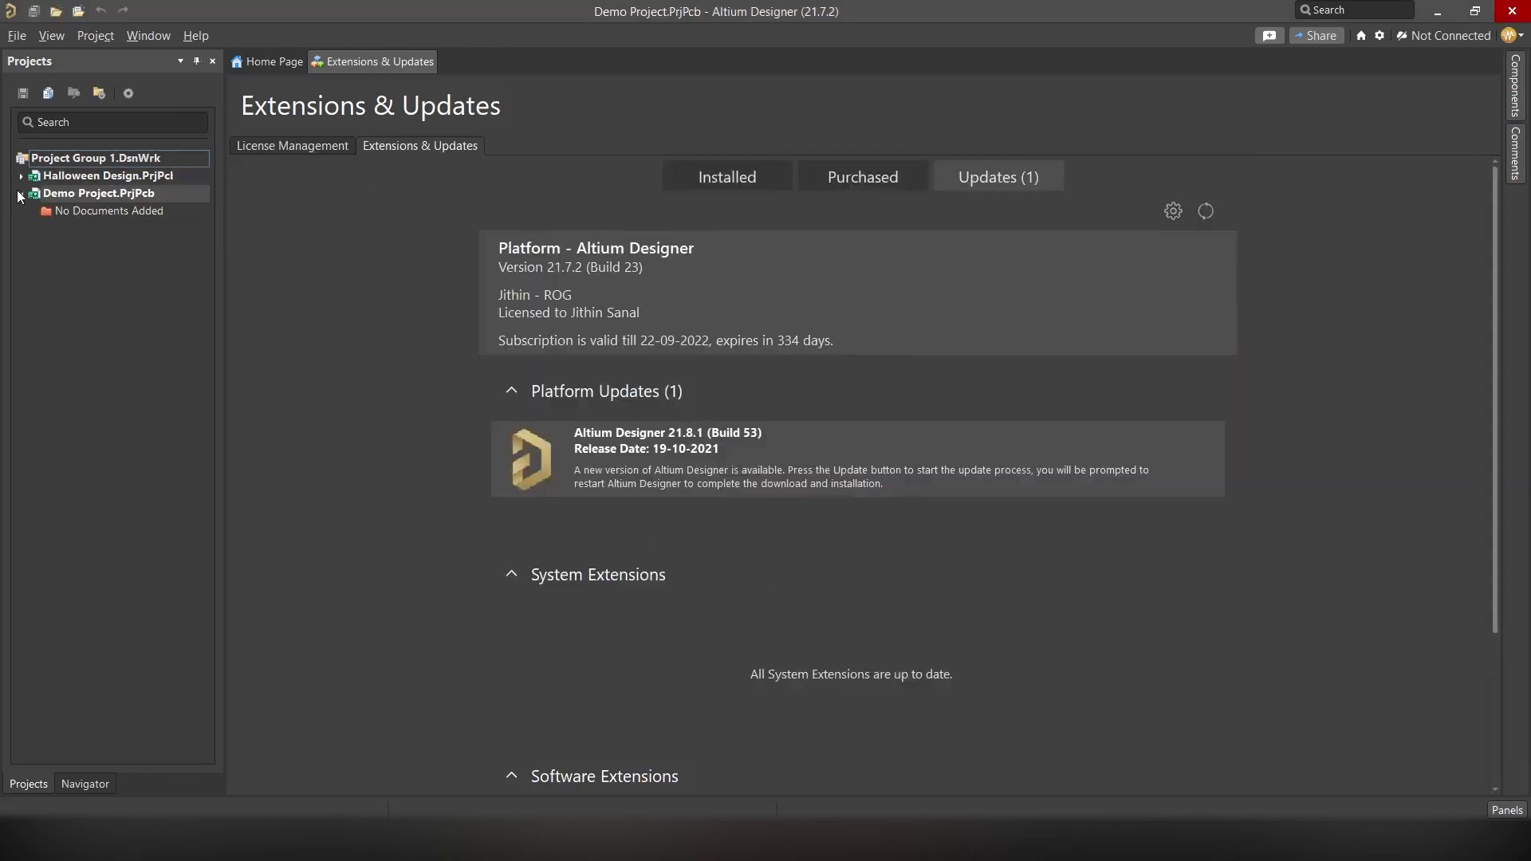
- Add a new schematic document to Demo Project
click(19, 194)
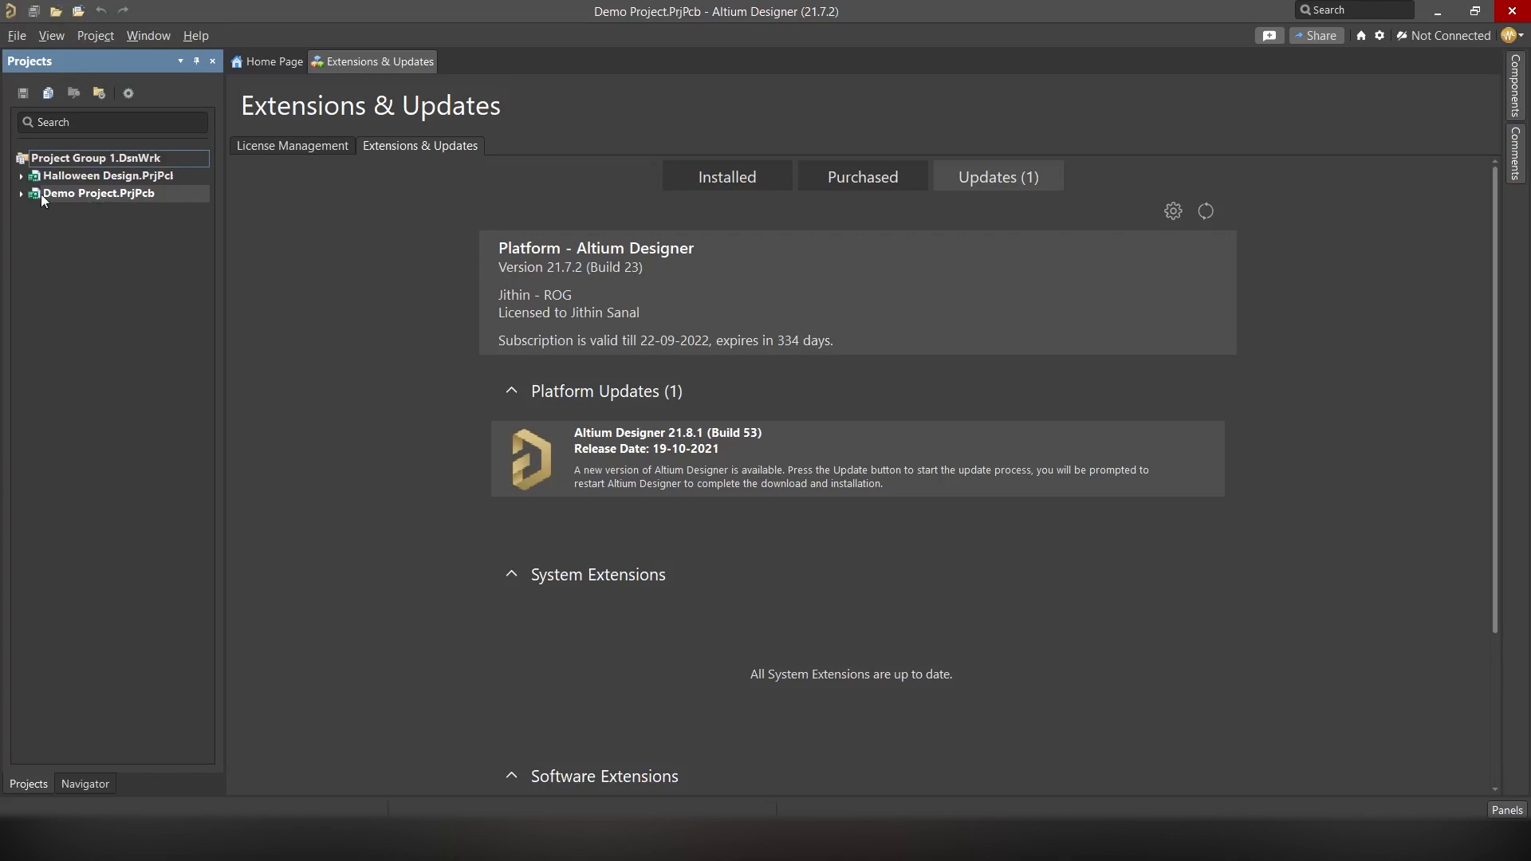
click(21, 193)
right_click(83, 201)
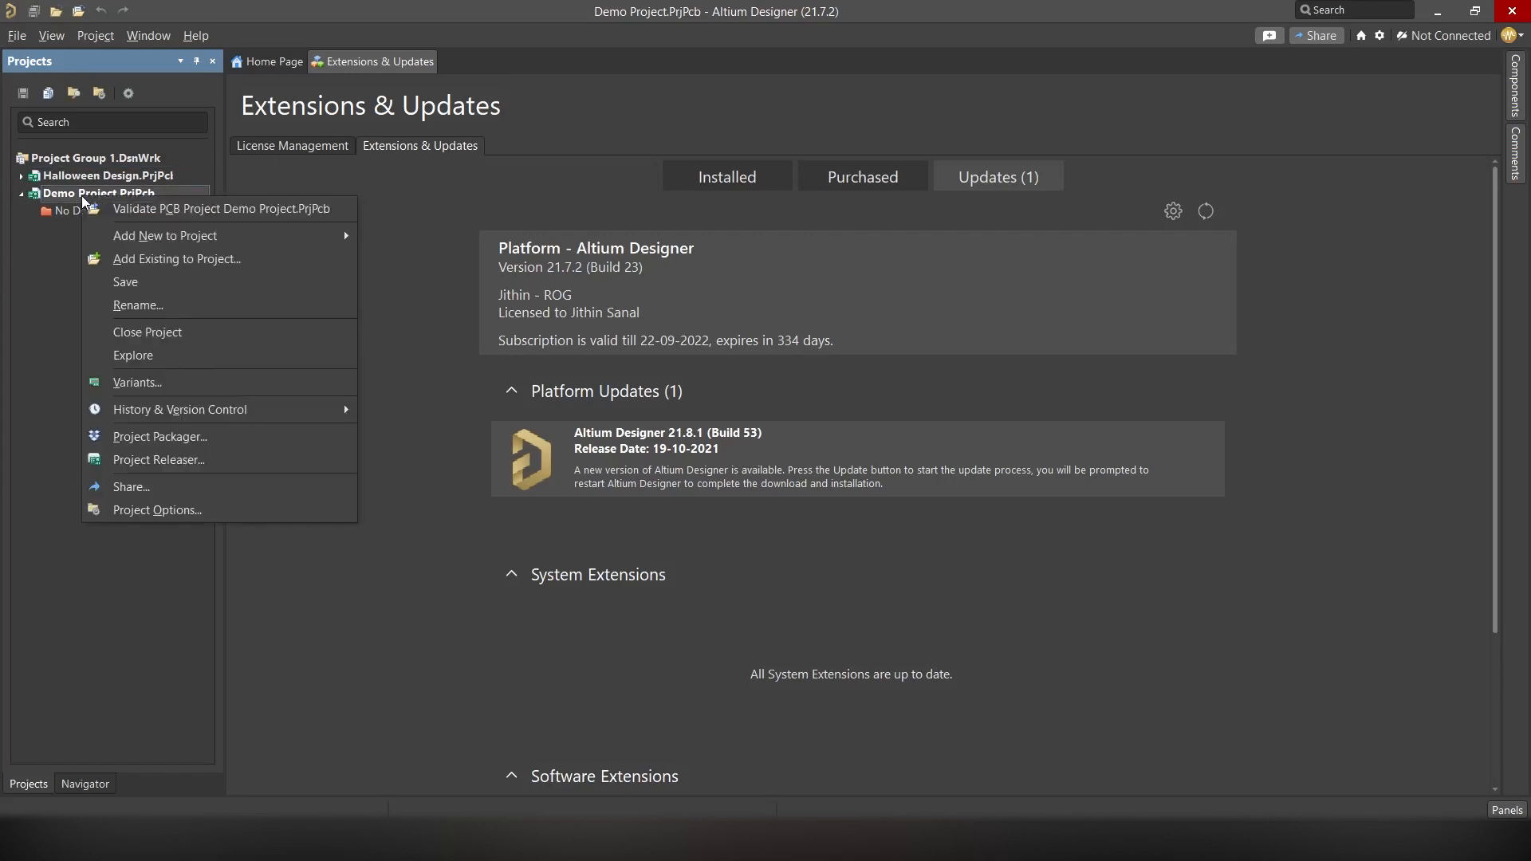
mouse_move(217, 237)
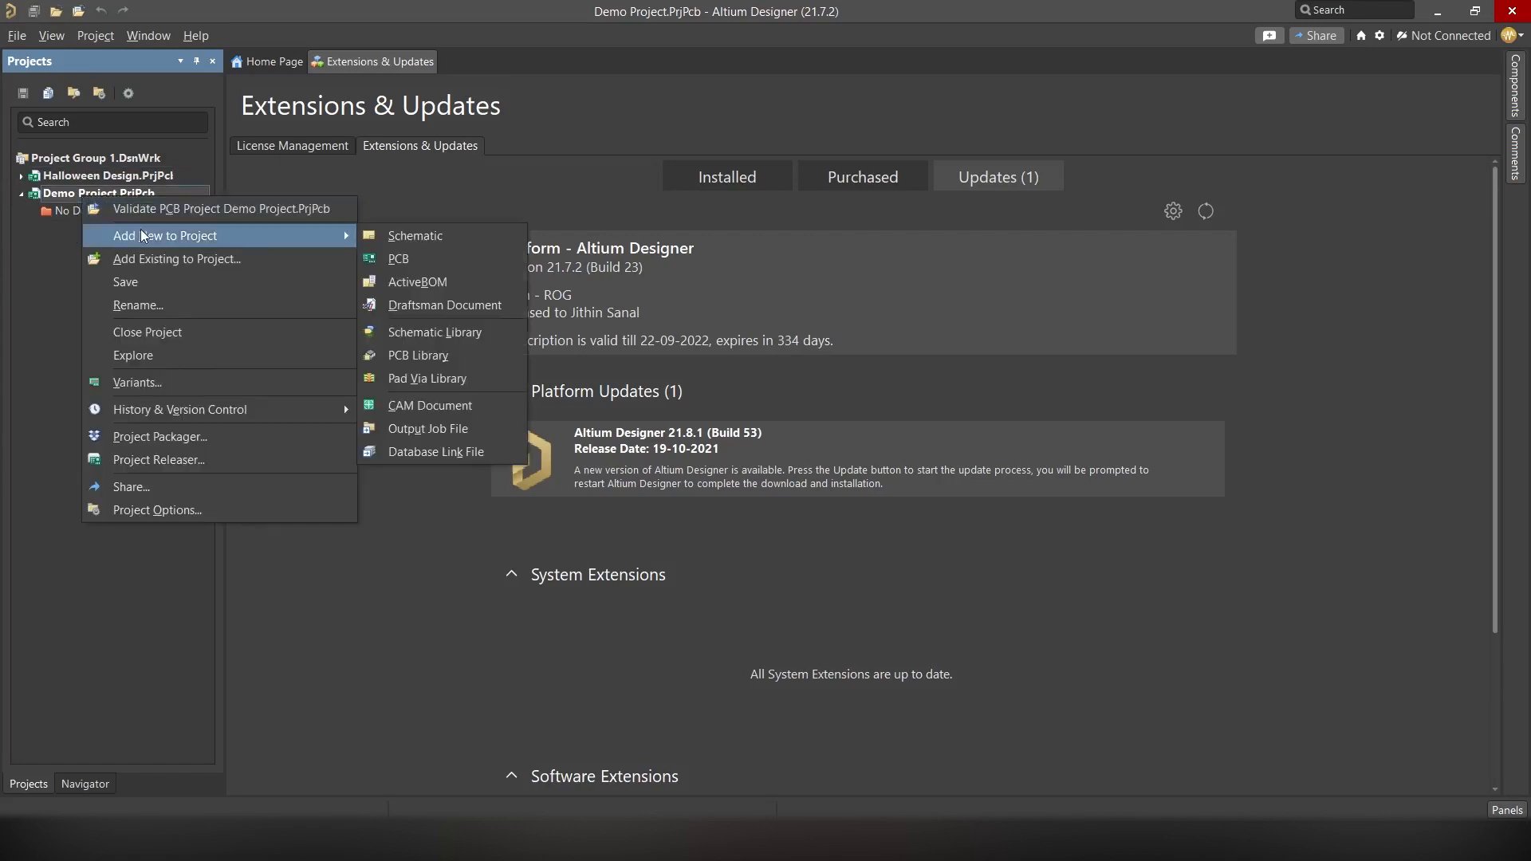
click(423, 239)
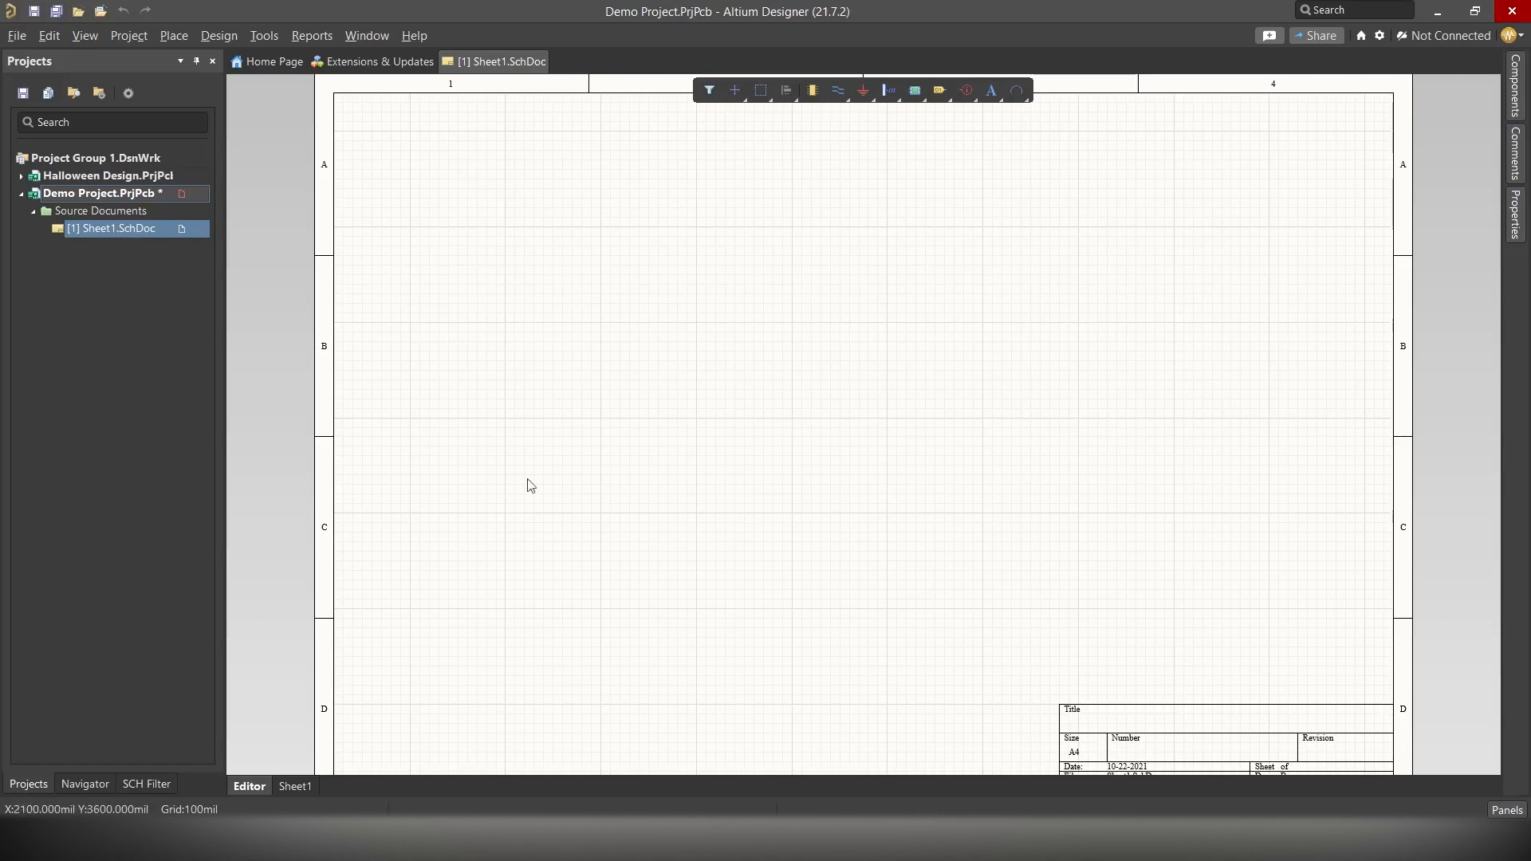
- Add a new PCB document to Demo Project
click(85, 211)
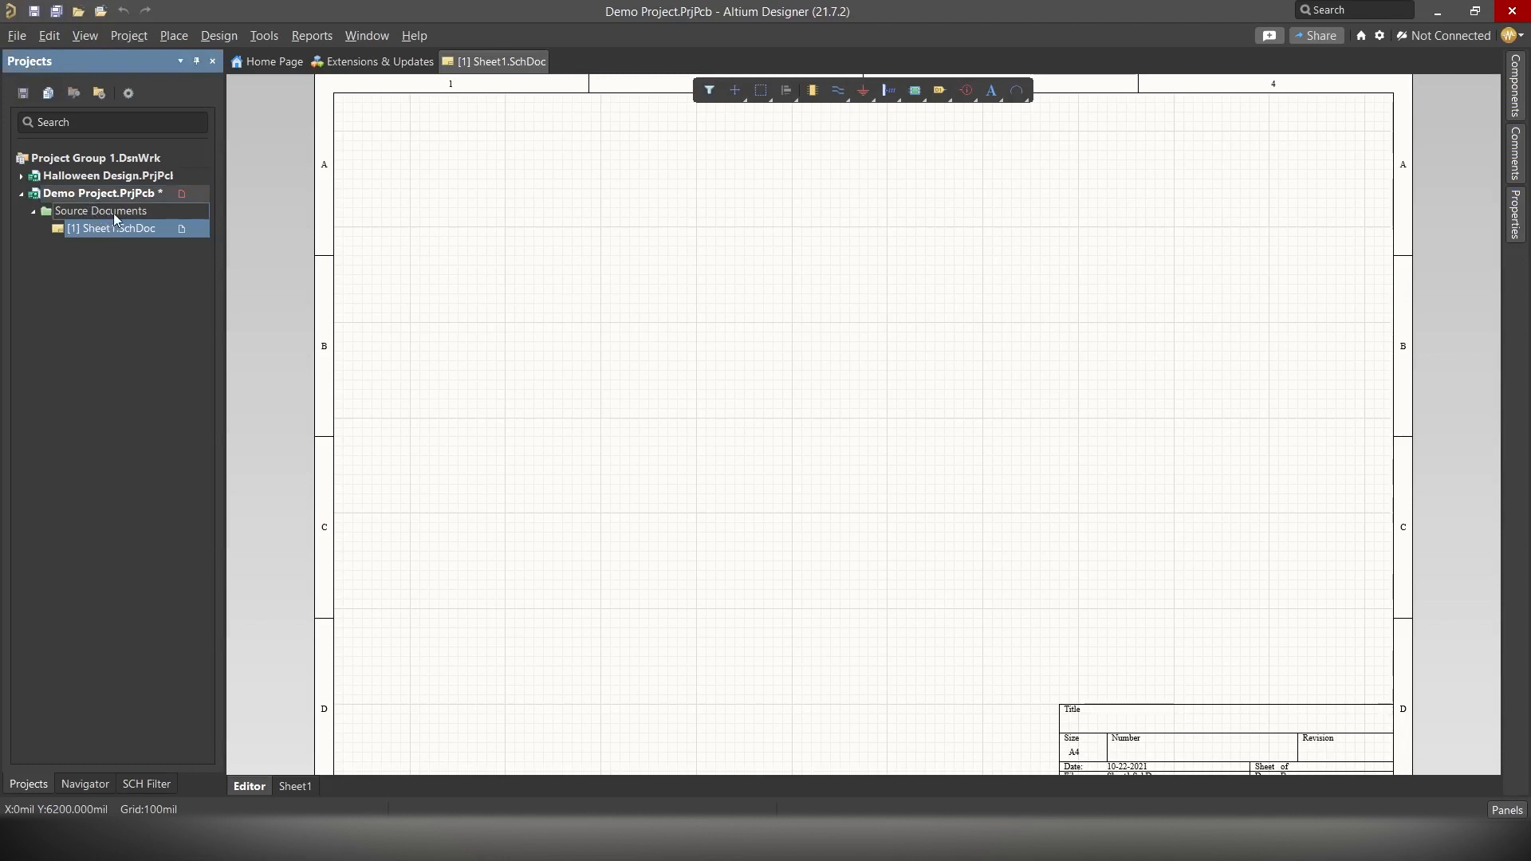
right_click(78, 196)
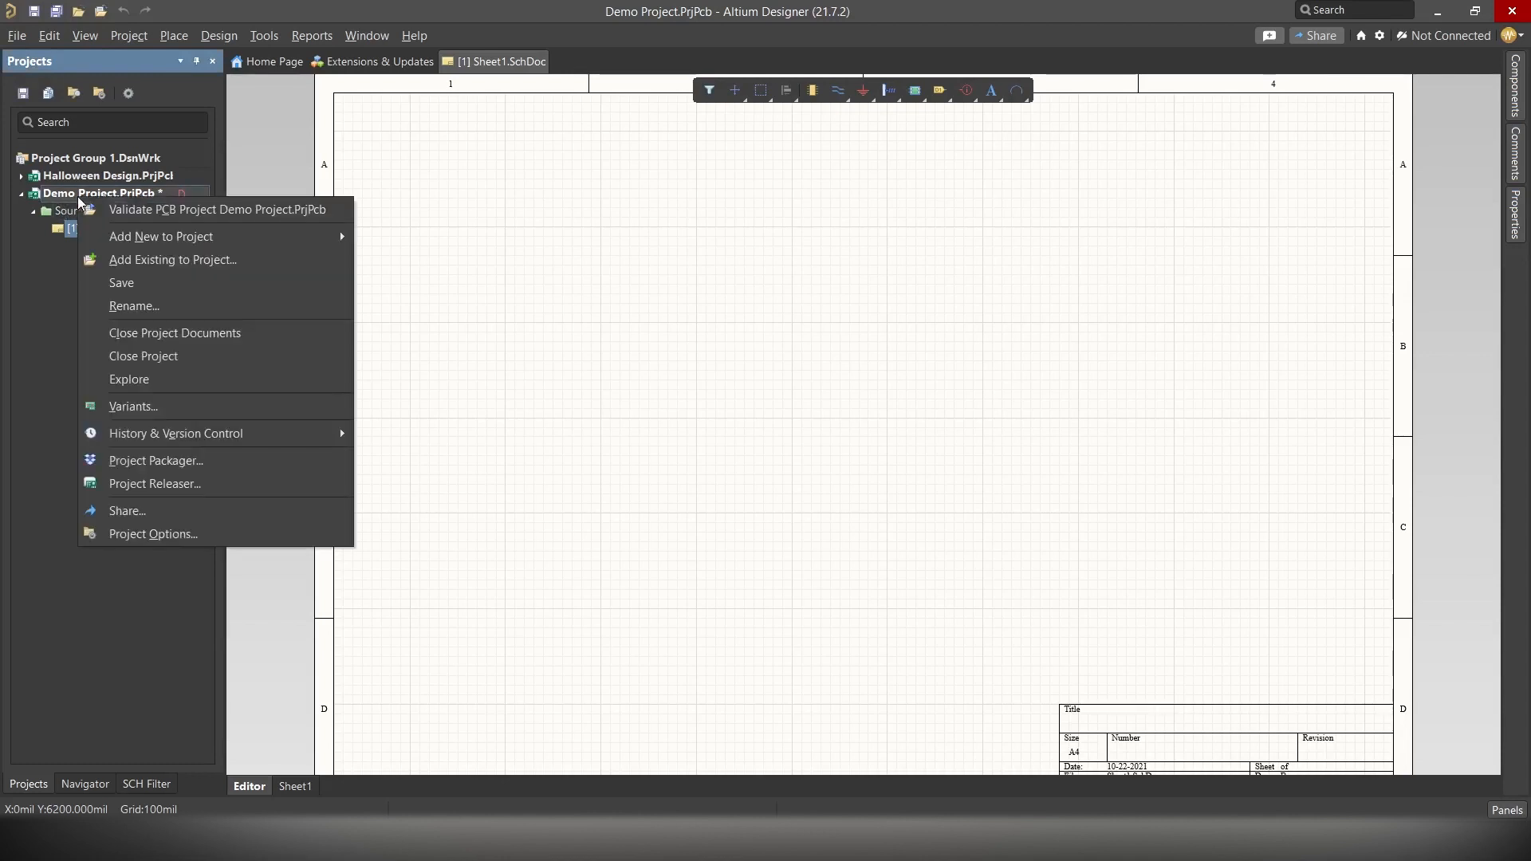
mouse_move(174, 238)
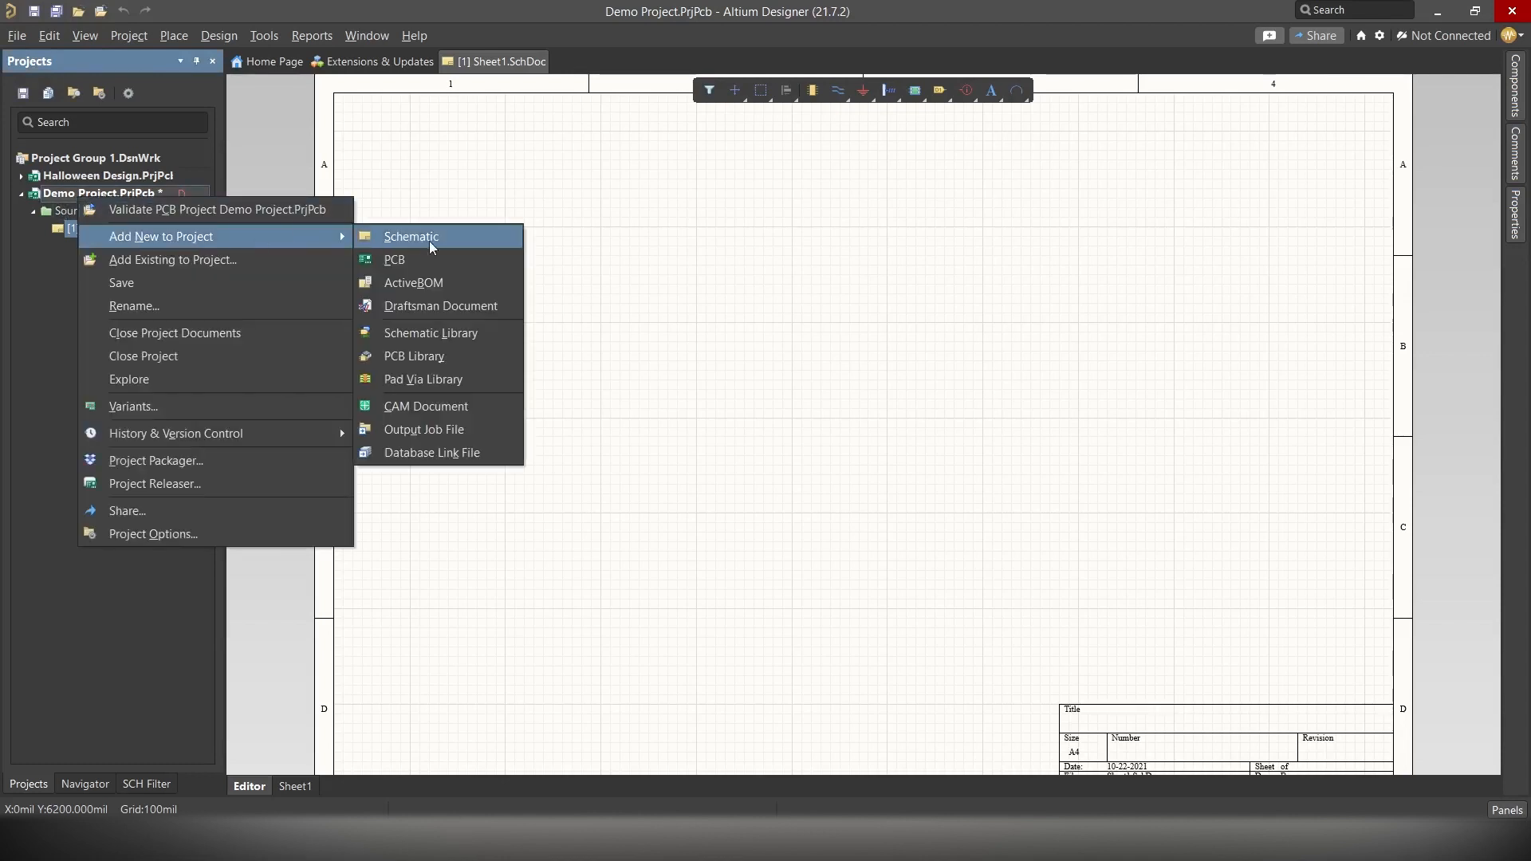
click(429, 261)
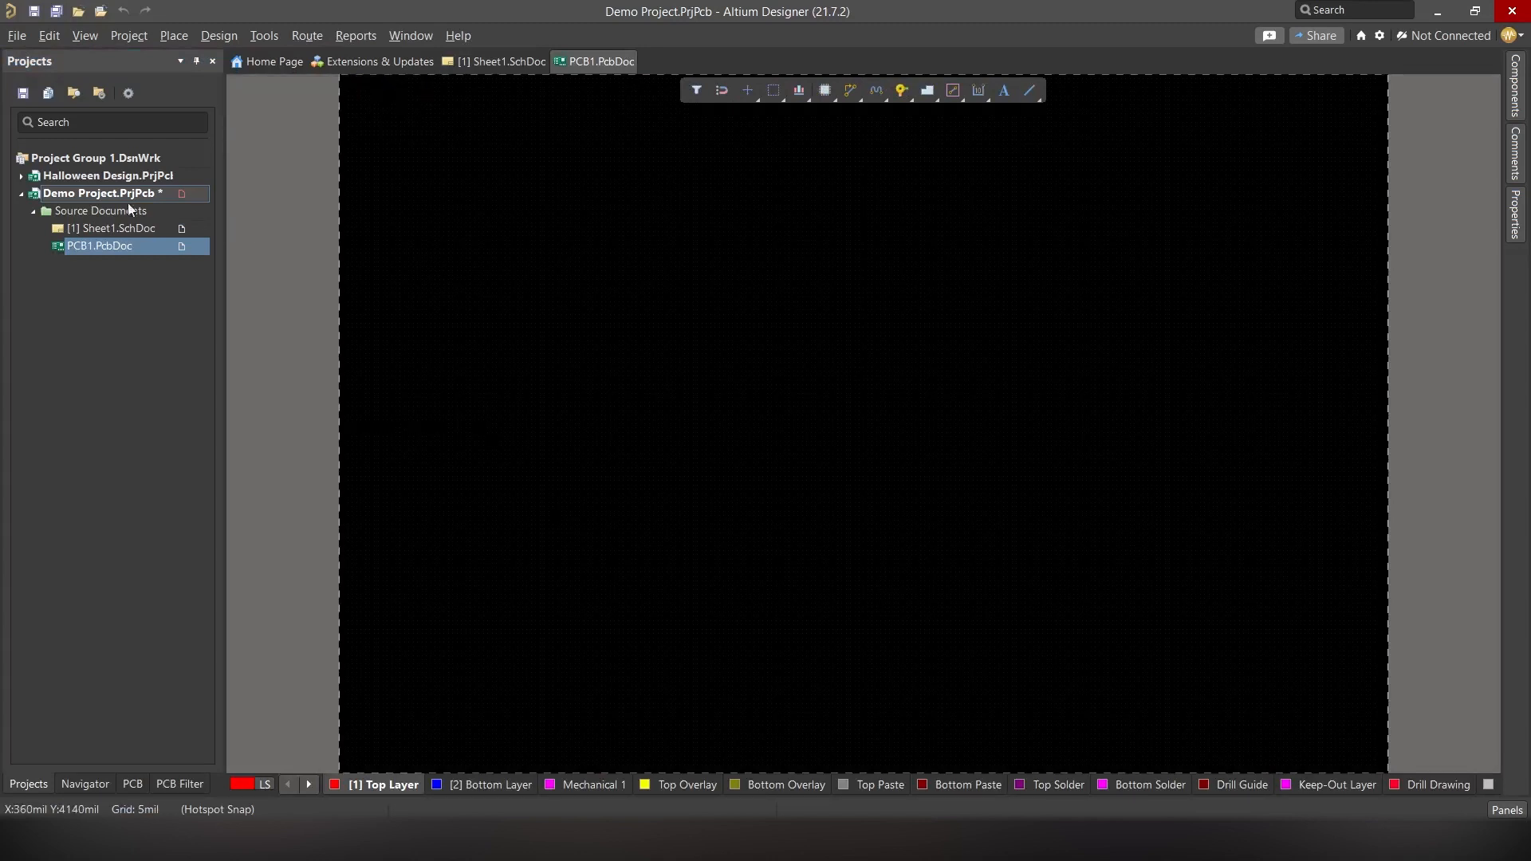
click(22, 194)
click(21, 194)
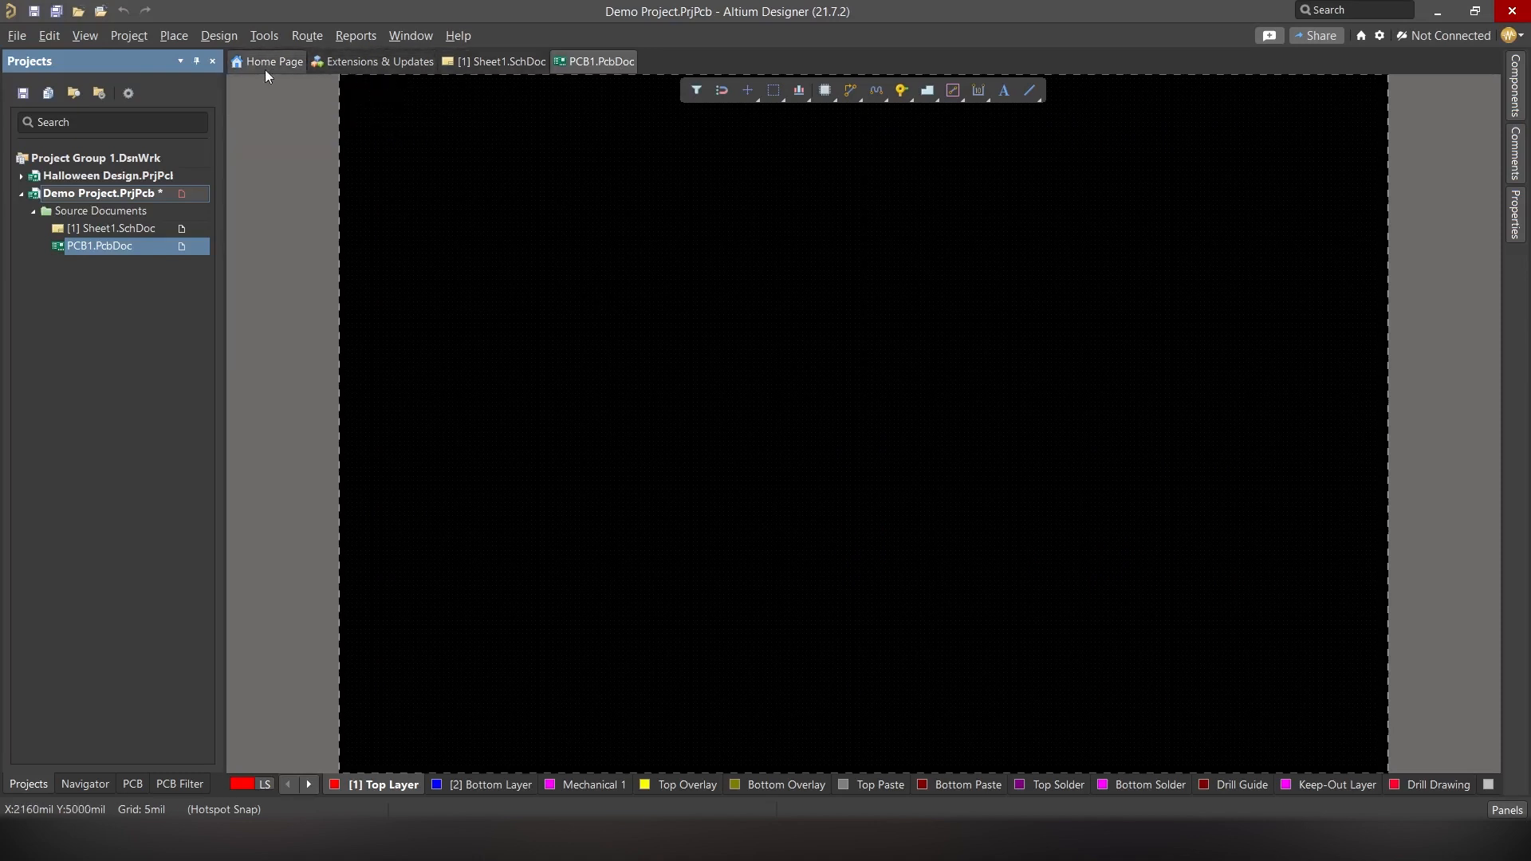
click(496, 62)
click(594, 62)
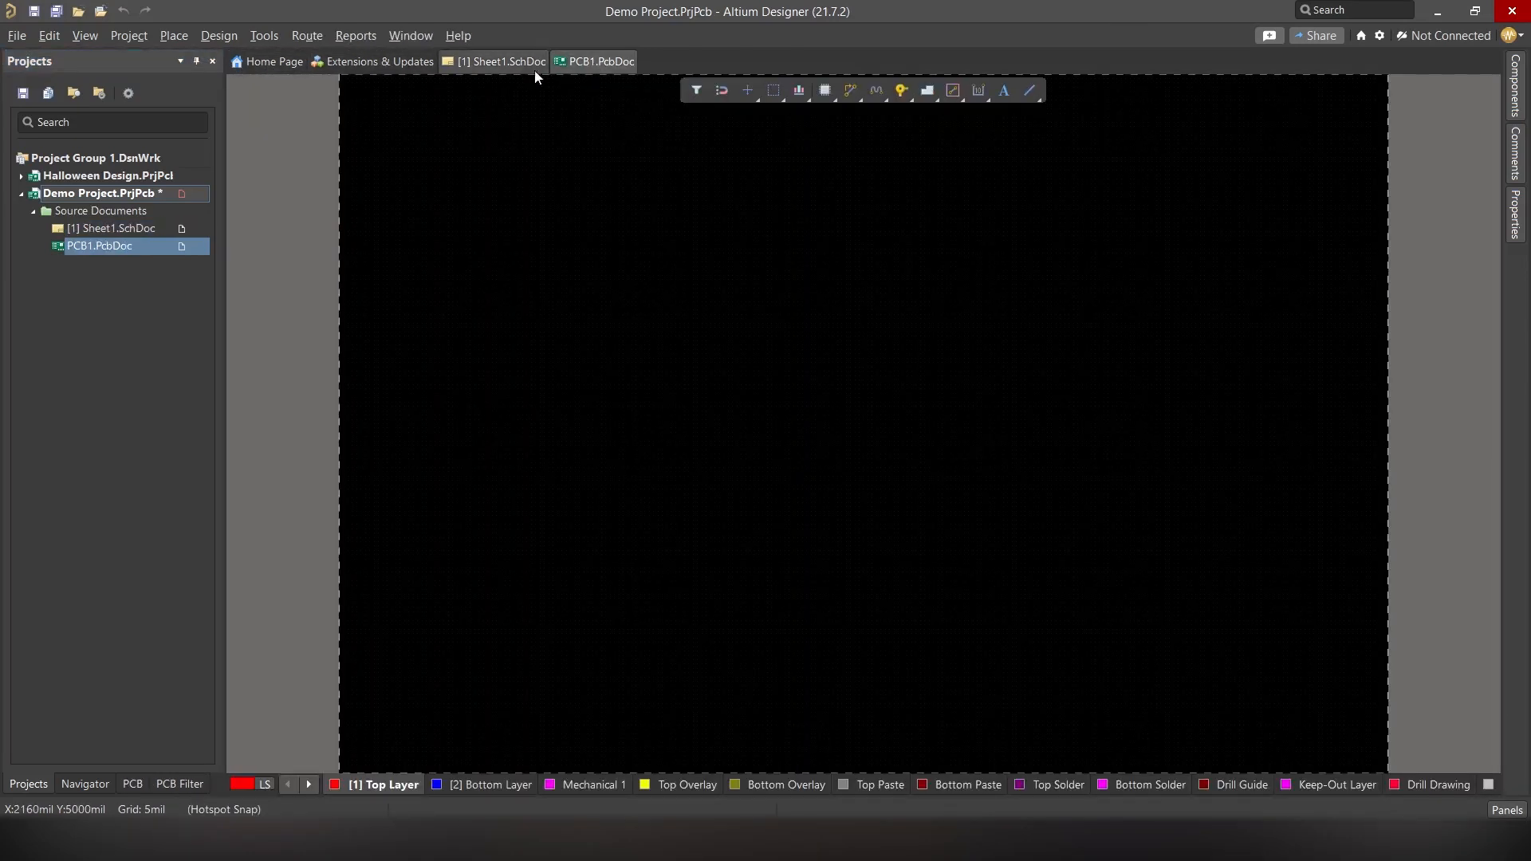
click(479, 63)
click(594, 62)
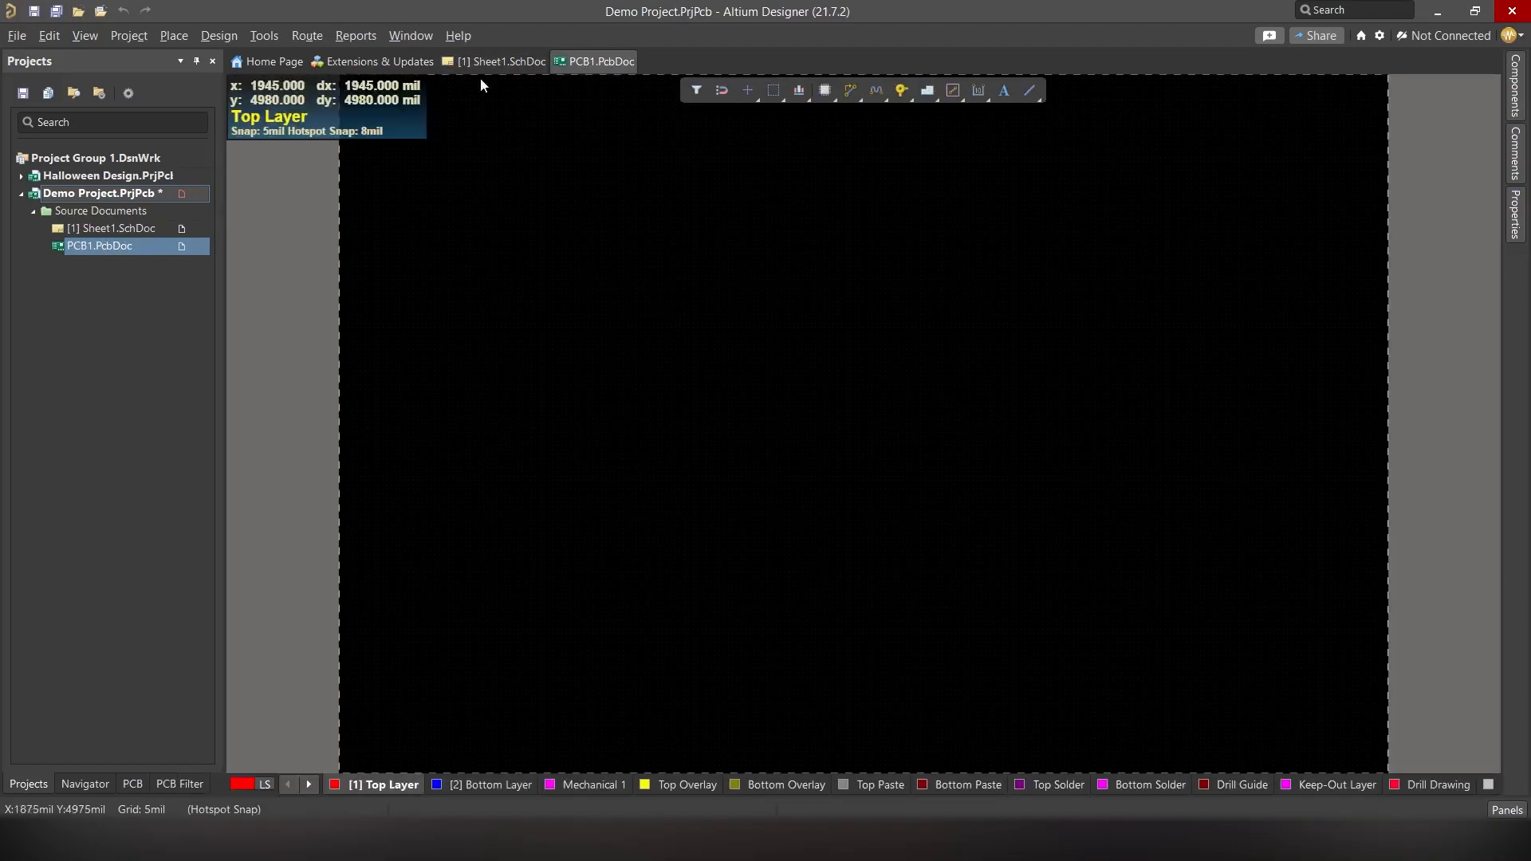
- Close the Home Page and Extensions & Updates documents and bring up the Sheet1.SchDoc schematic
right_click(271, 61)
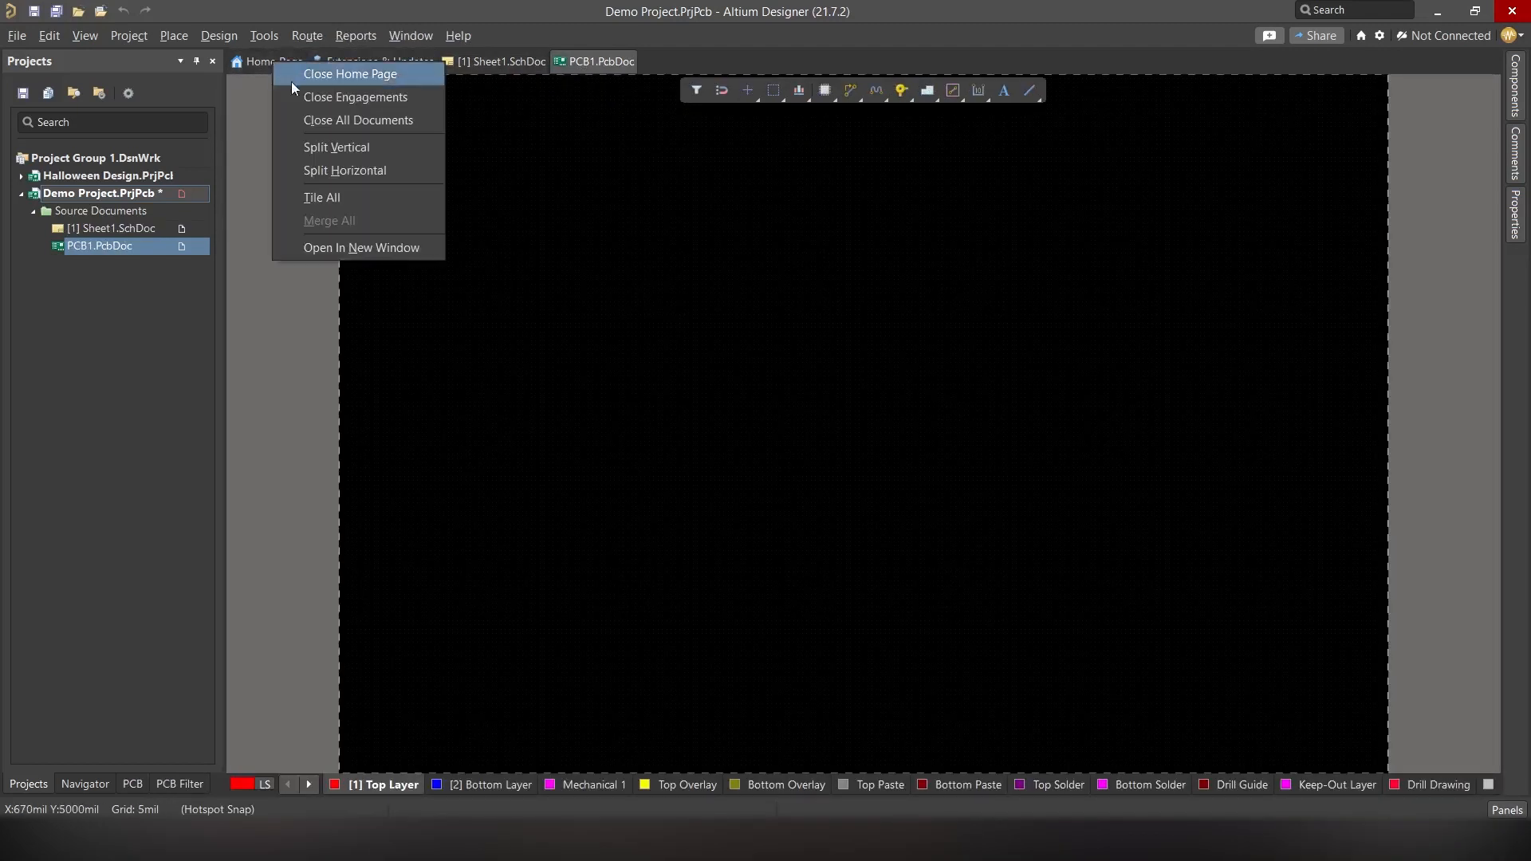
click(327, 75)
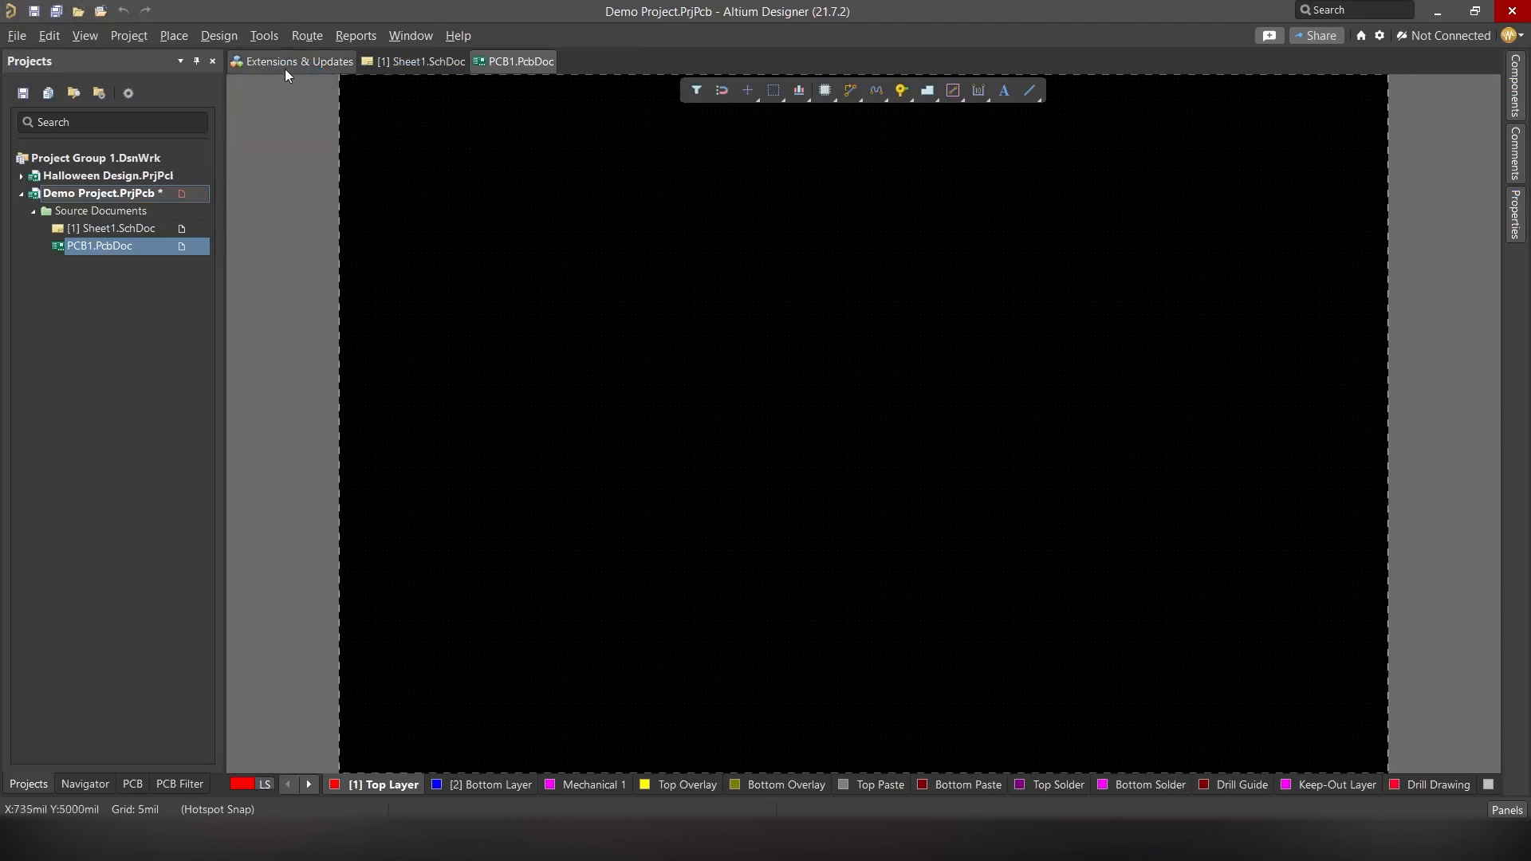
right_click(282, 65)
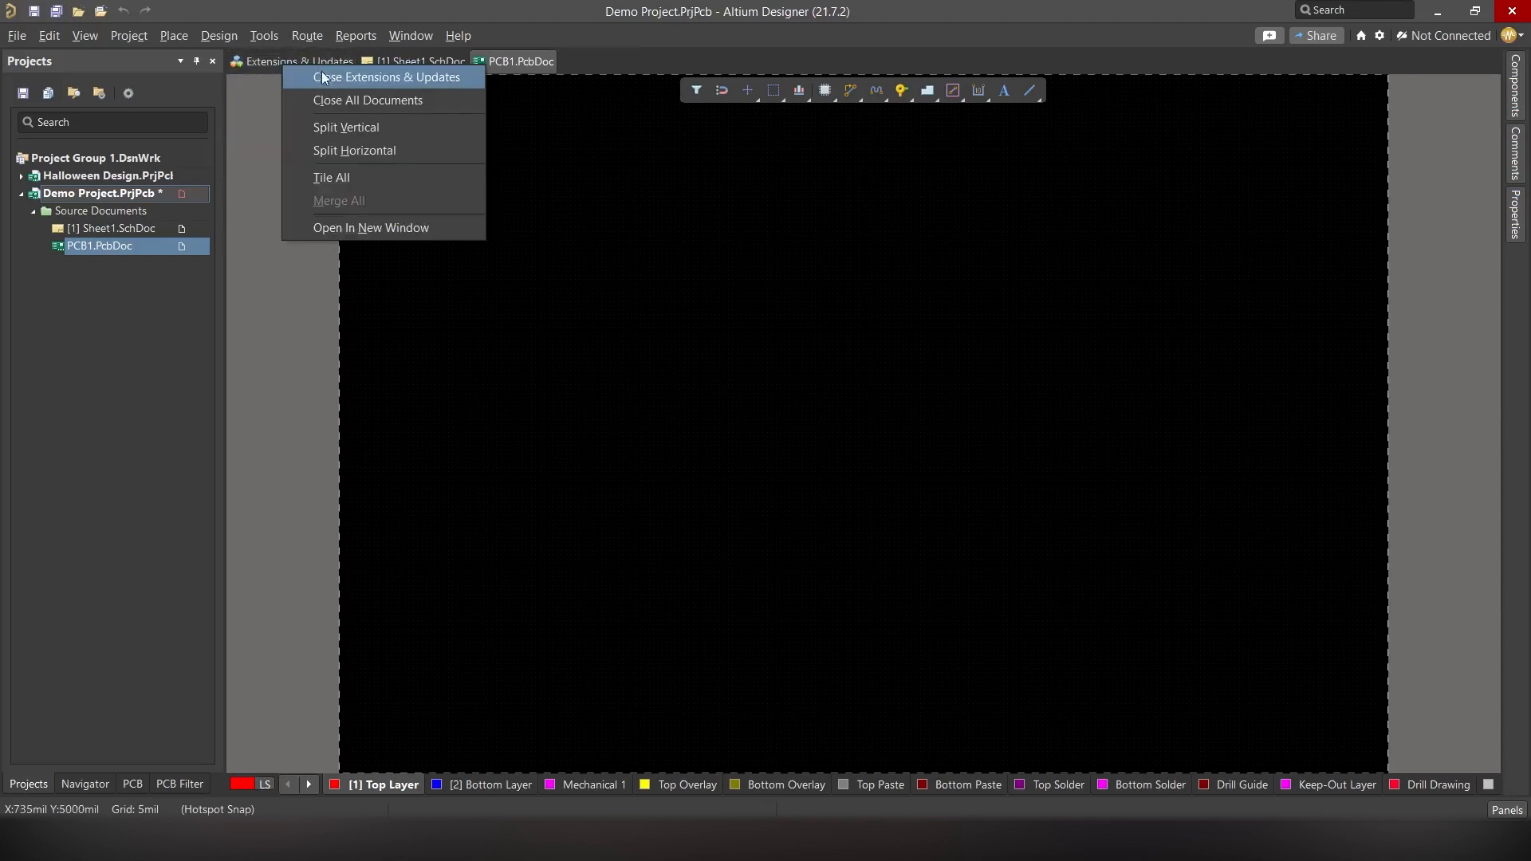
click(388, 79)
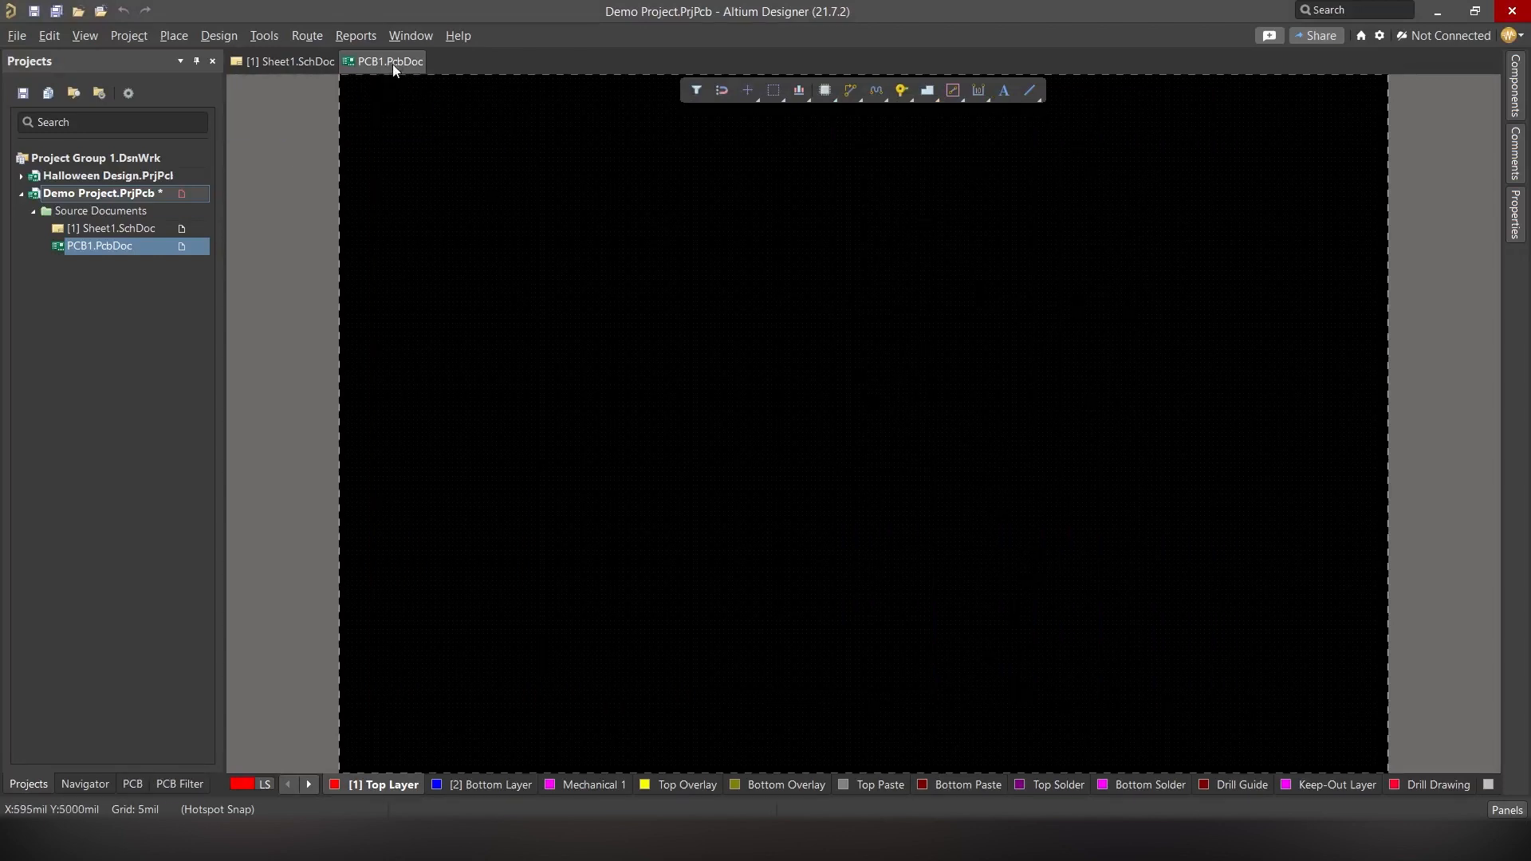
click(287, 64)
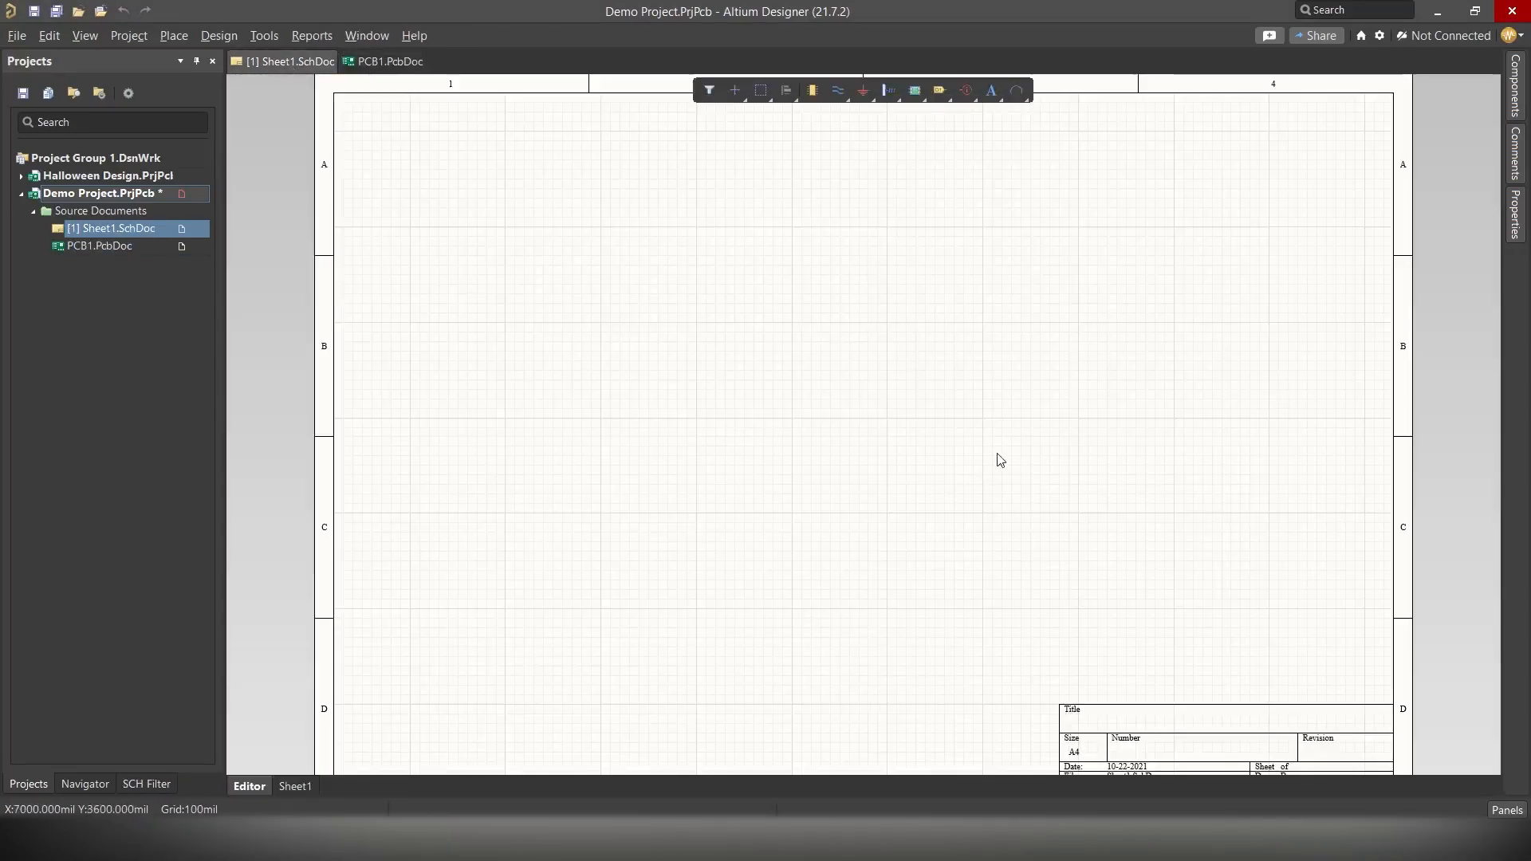
- Open the Miscellaneous Devices component library and examine the 2N3906 transistor's symbol and footprint
right_drag(998, 457, 899, 464)
scroll(909, 554, up, 1)
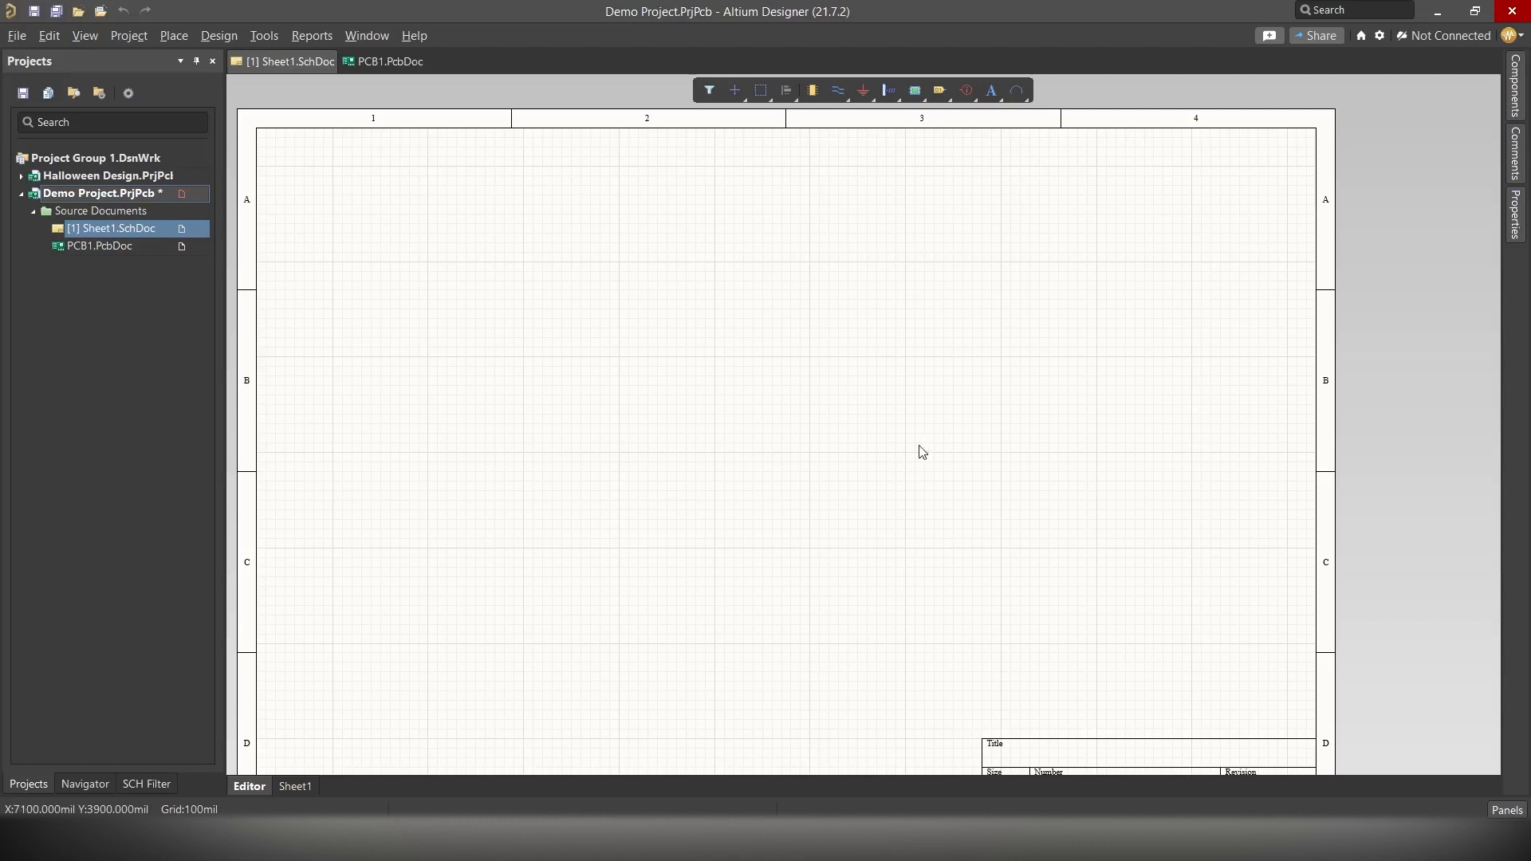
click(814, 90)
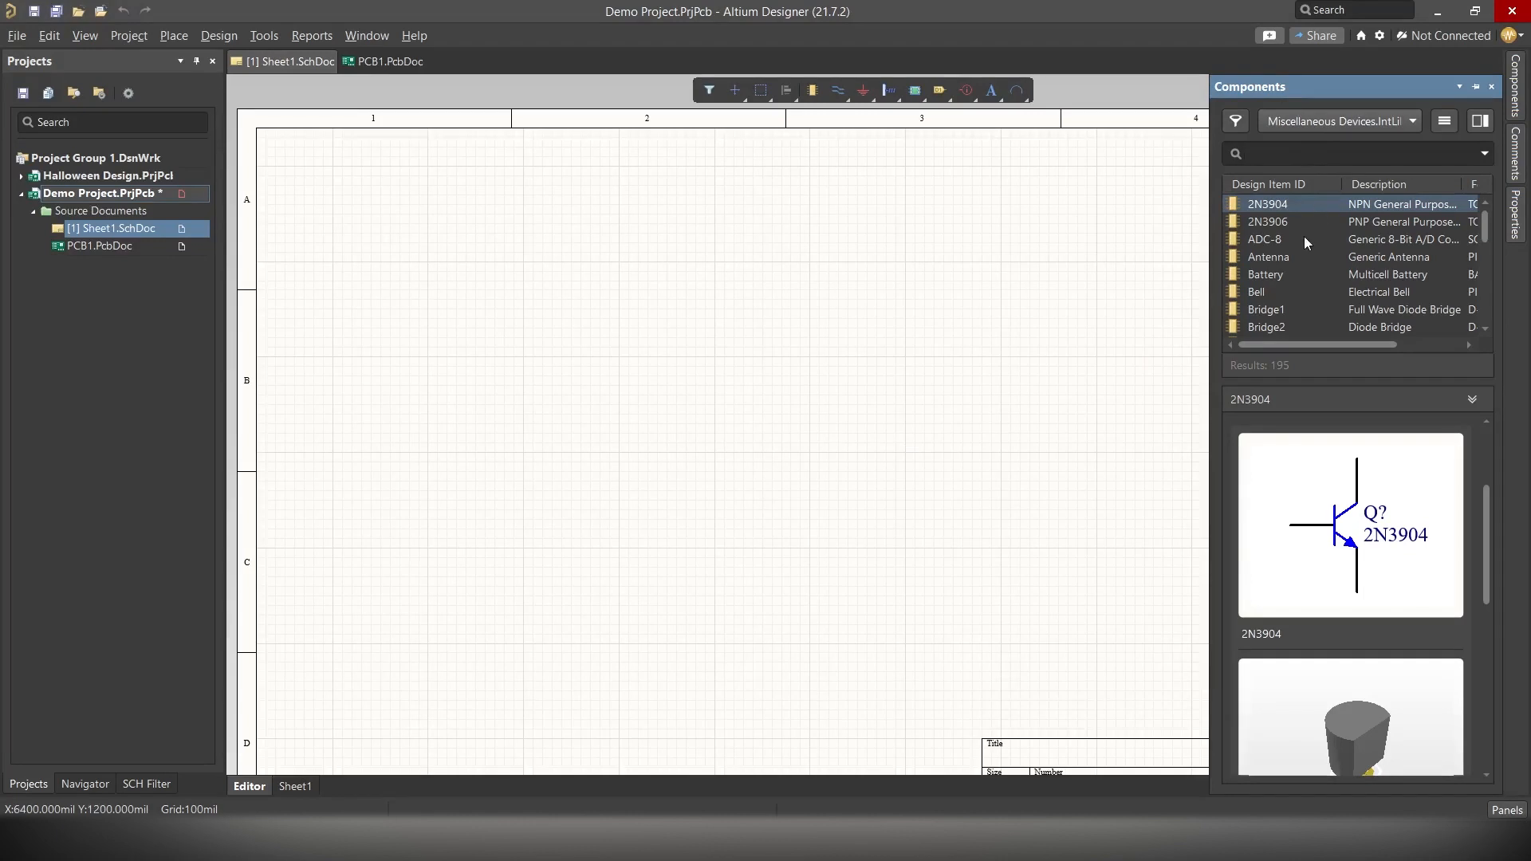
click(1288, 221)
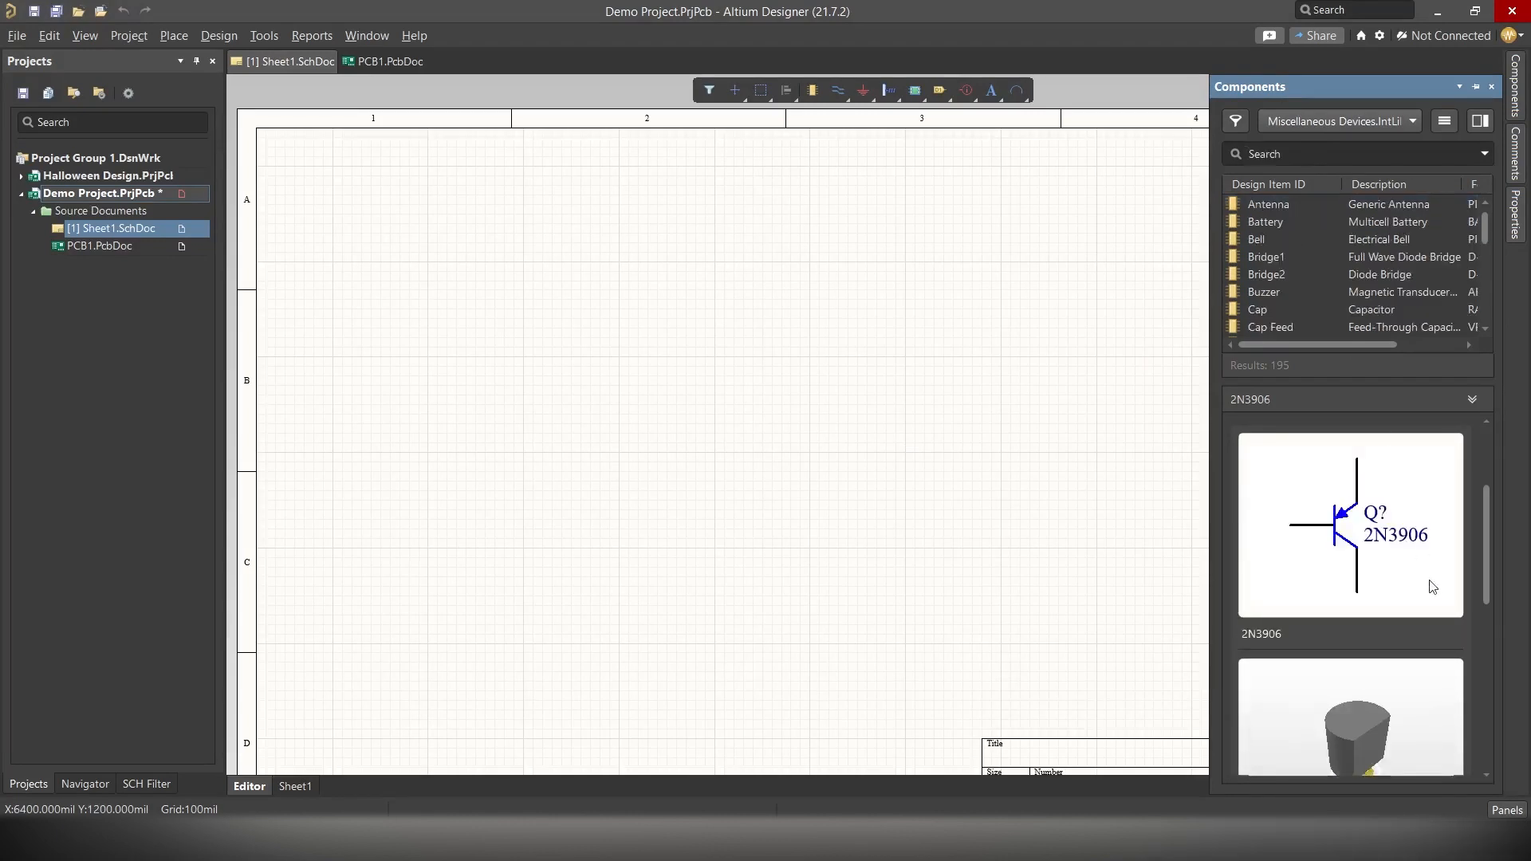
scroll(1408, 588, down, 3)
scroll(1397, 587, up, 2)
scroll(1396, 587, up, 1)
scroll(1355, 570, down, 2)
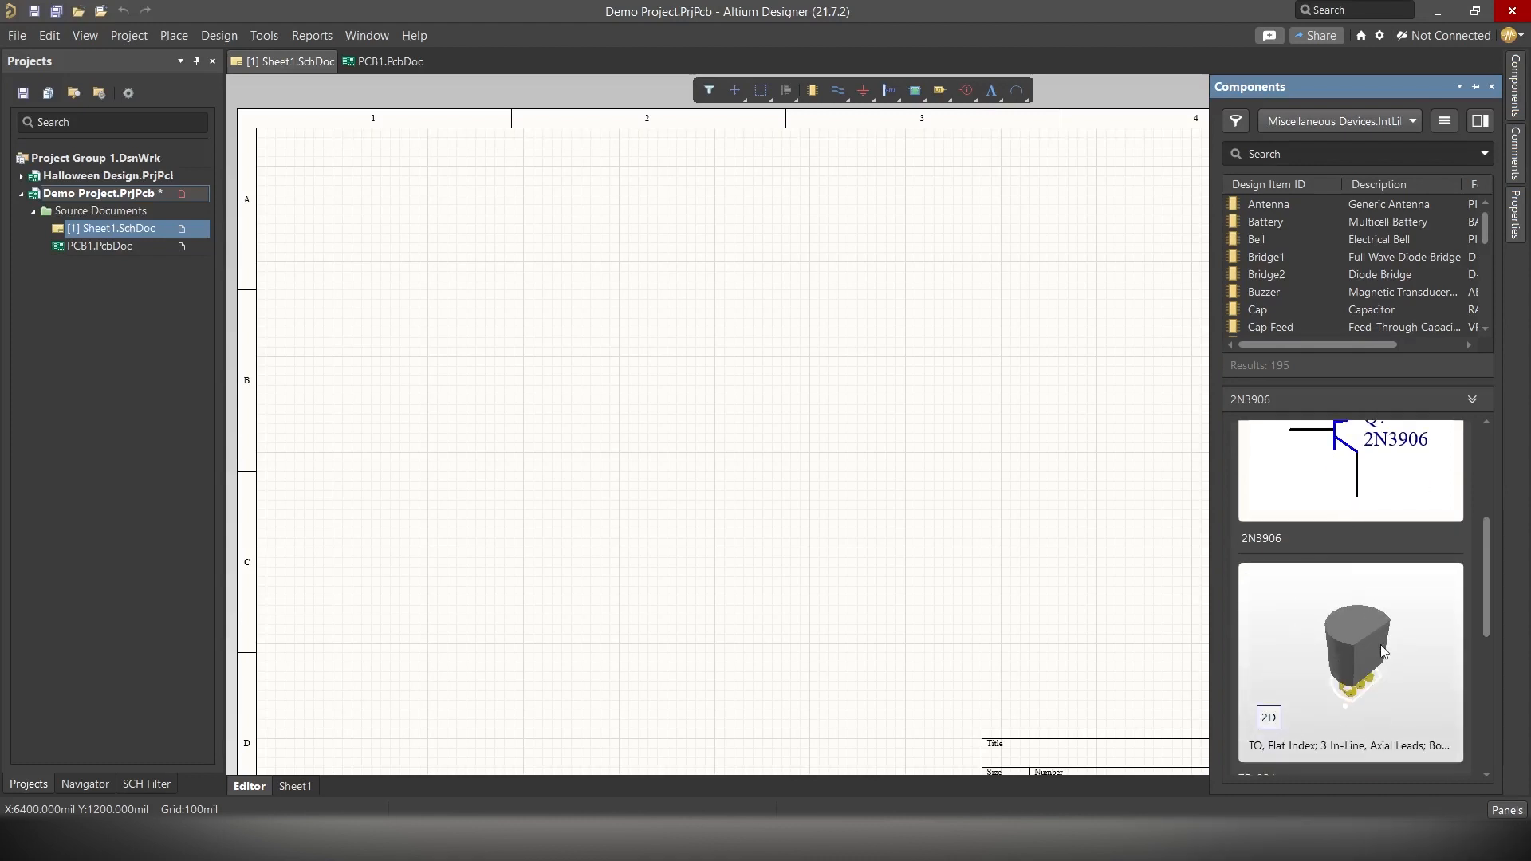
scroll(1344, 654, up, 1)
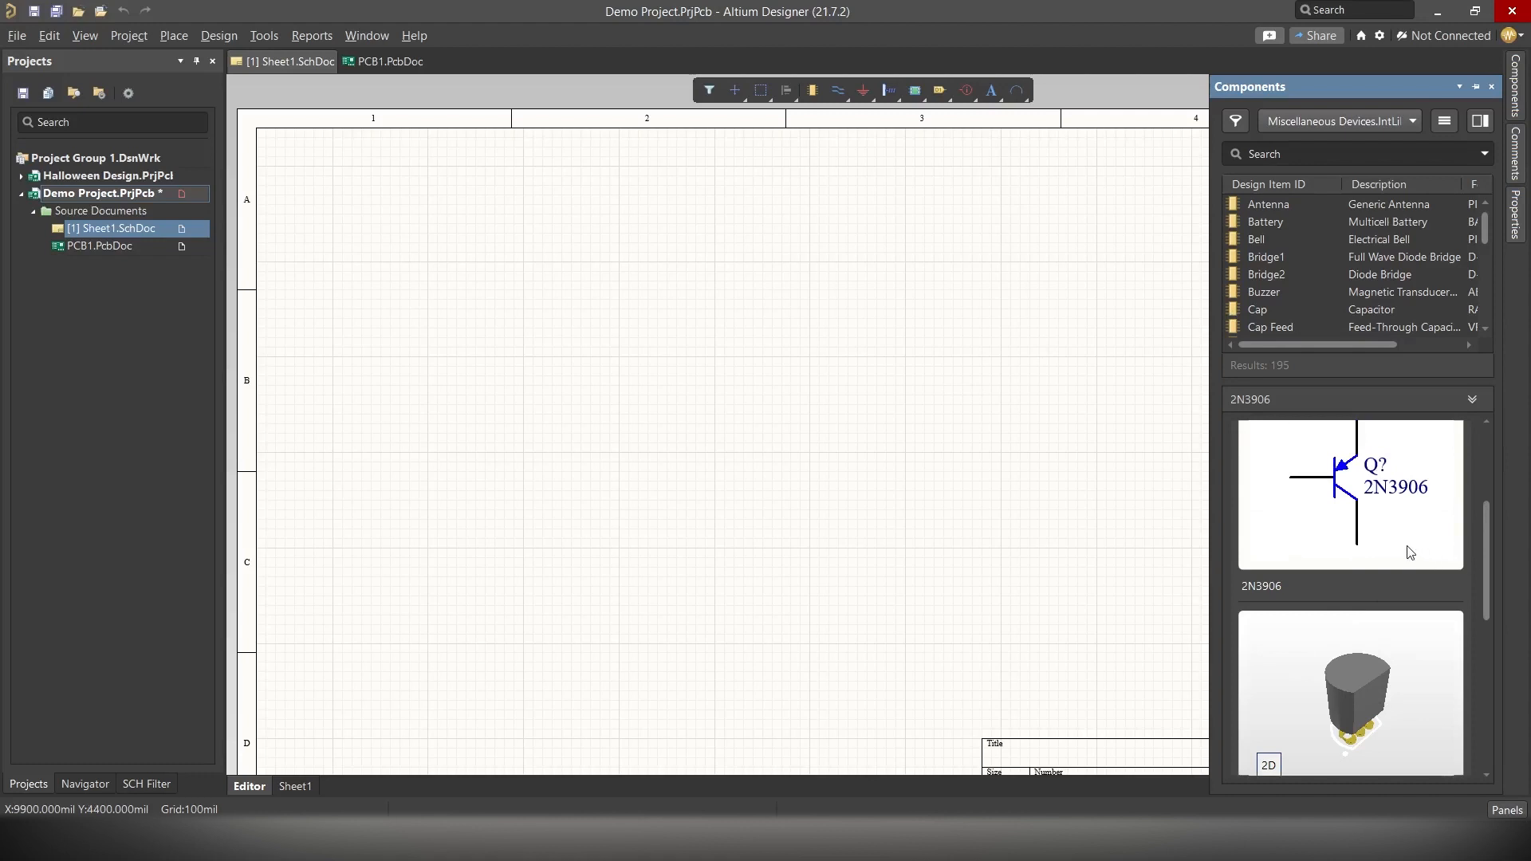
scroll(1388, 543, down, 1)
- Preview the Bridge2 and Buzzer models and look through the other components in the library
click(1268, 277)
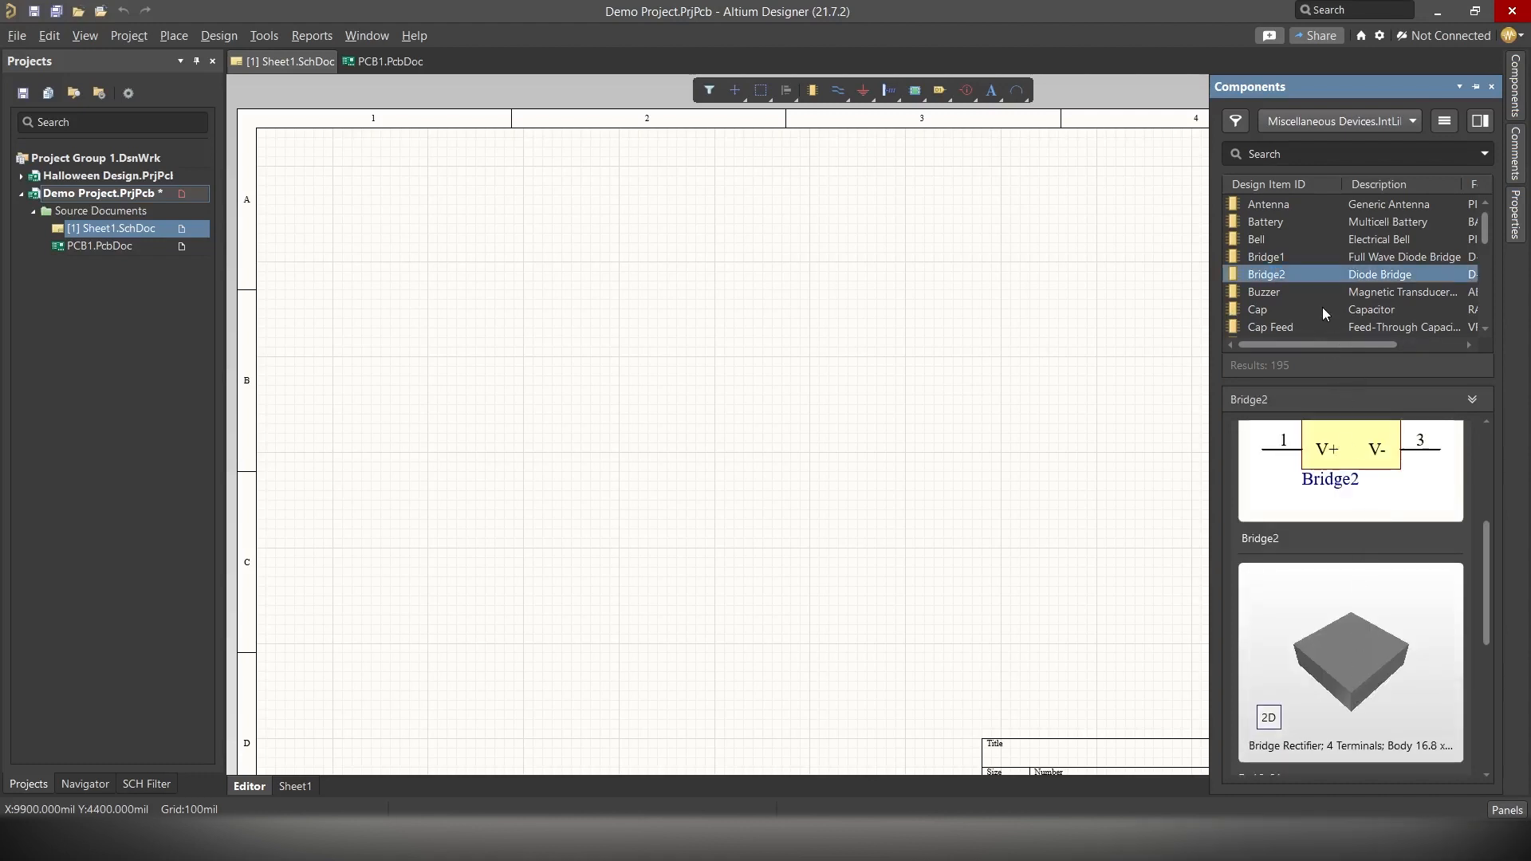
click(1268, 295)
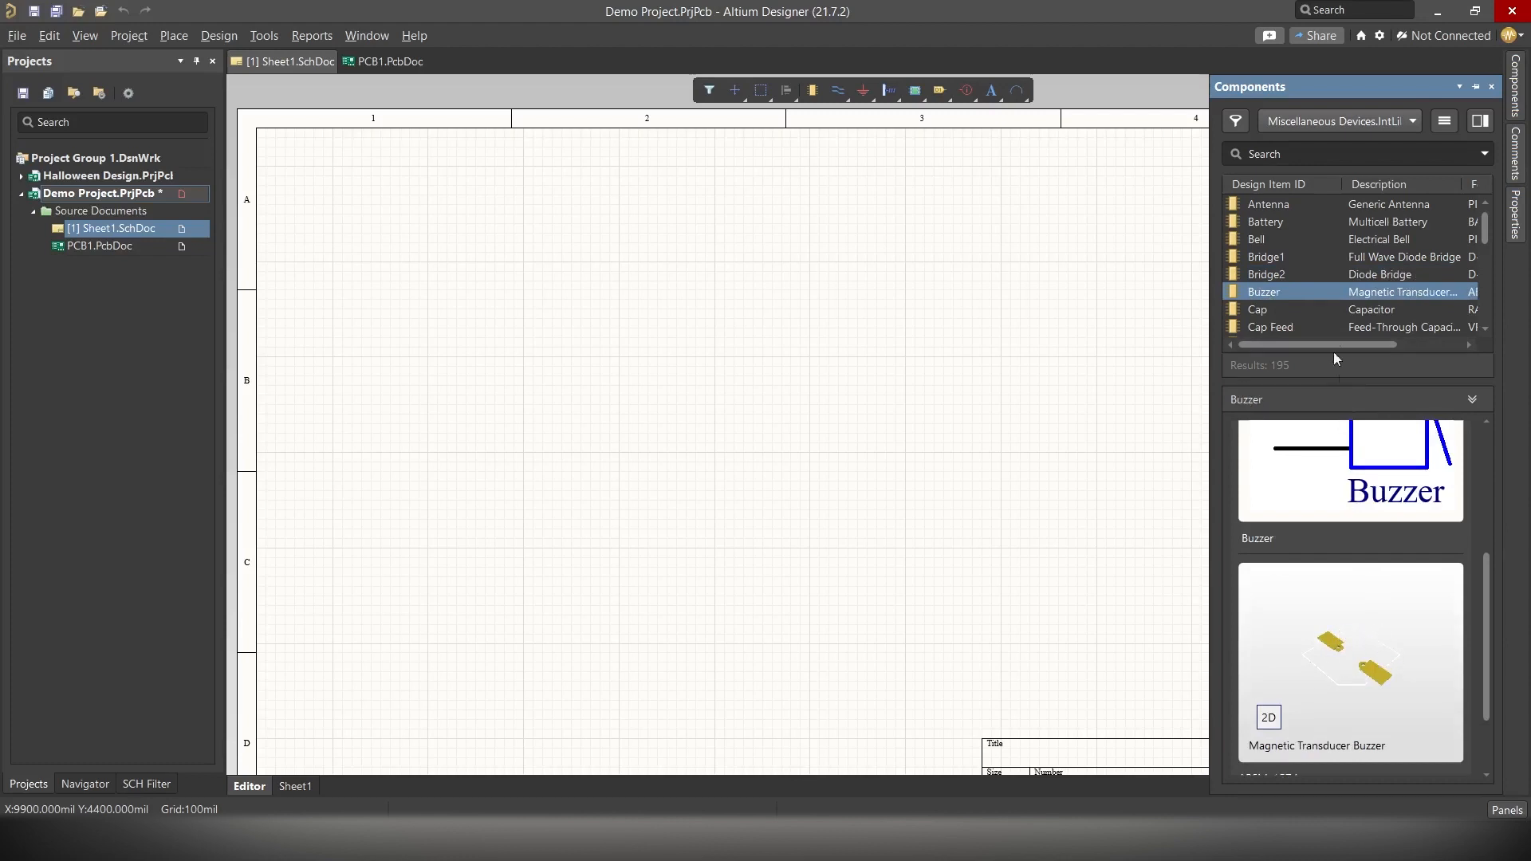
scroll(1353, 256, down, 2)
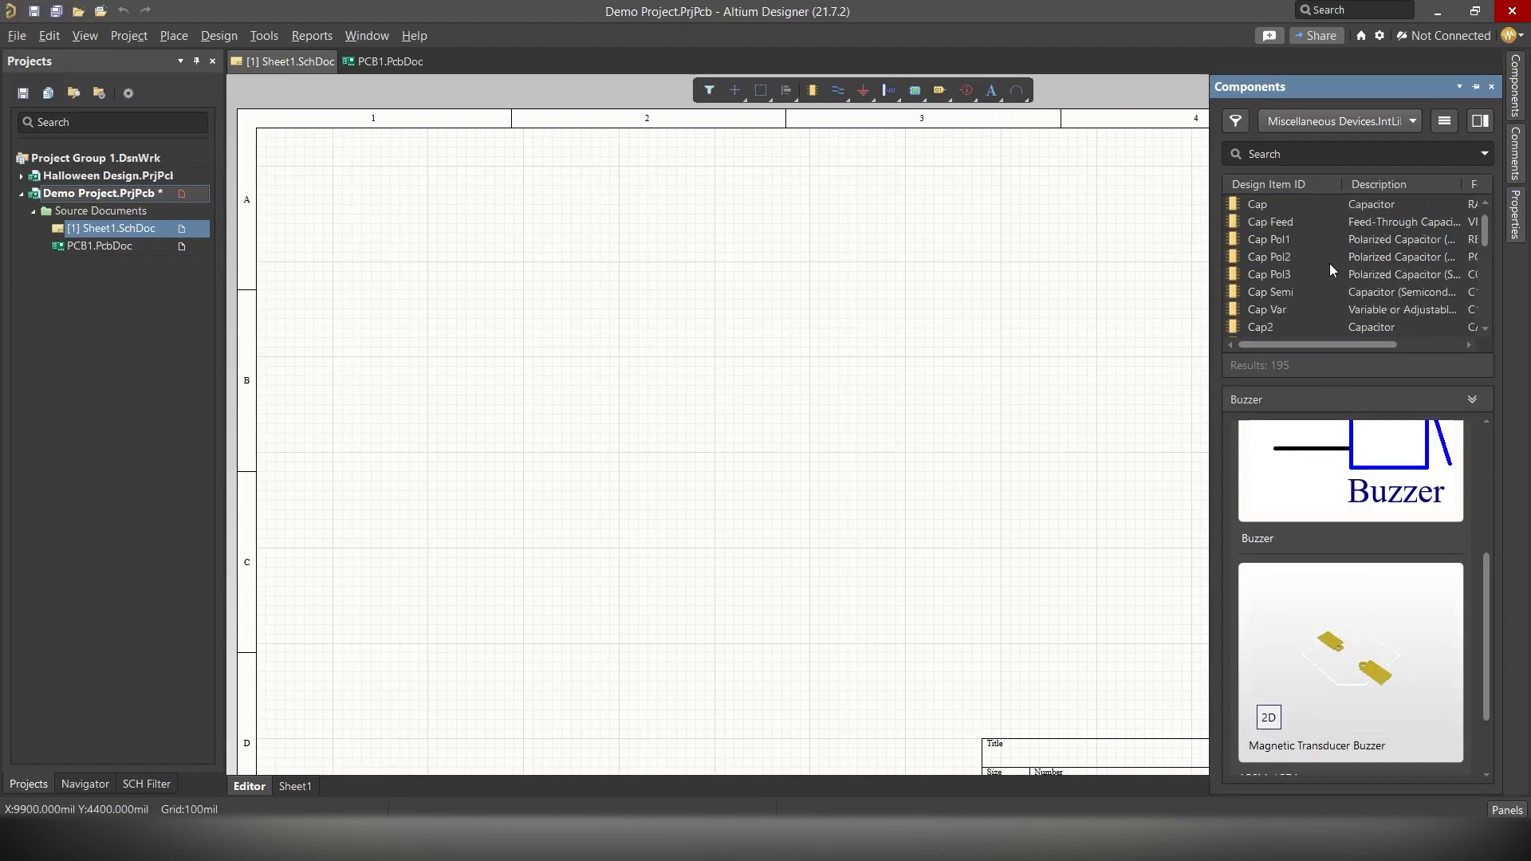
scroll(1329, 263, up, 3)
scroll(1355, 280, down, 2)
scroll(1368, 287, up, 2)
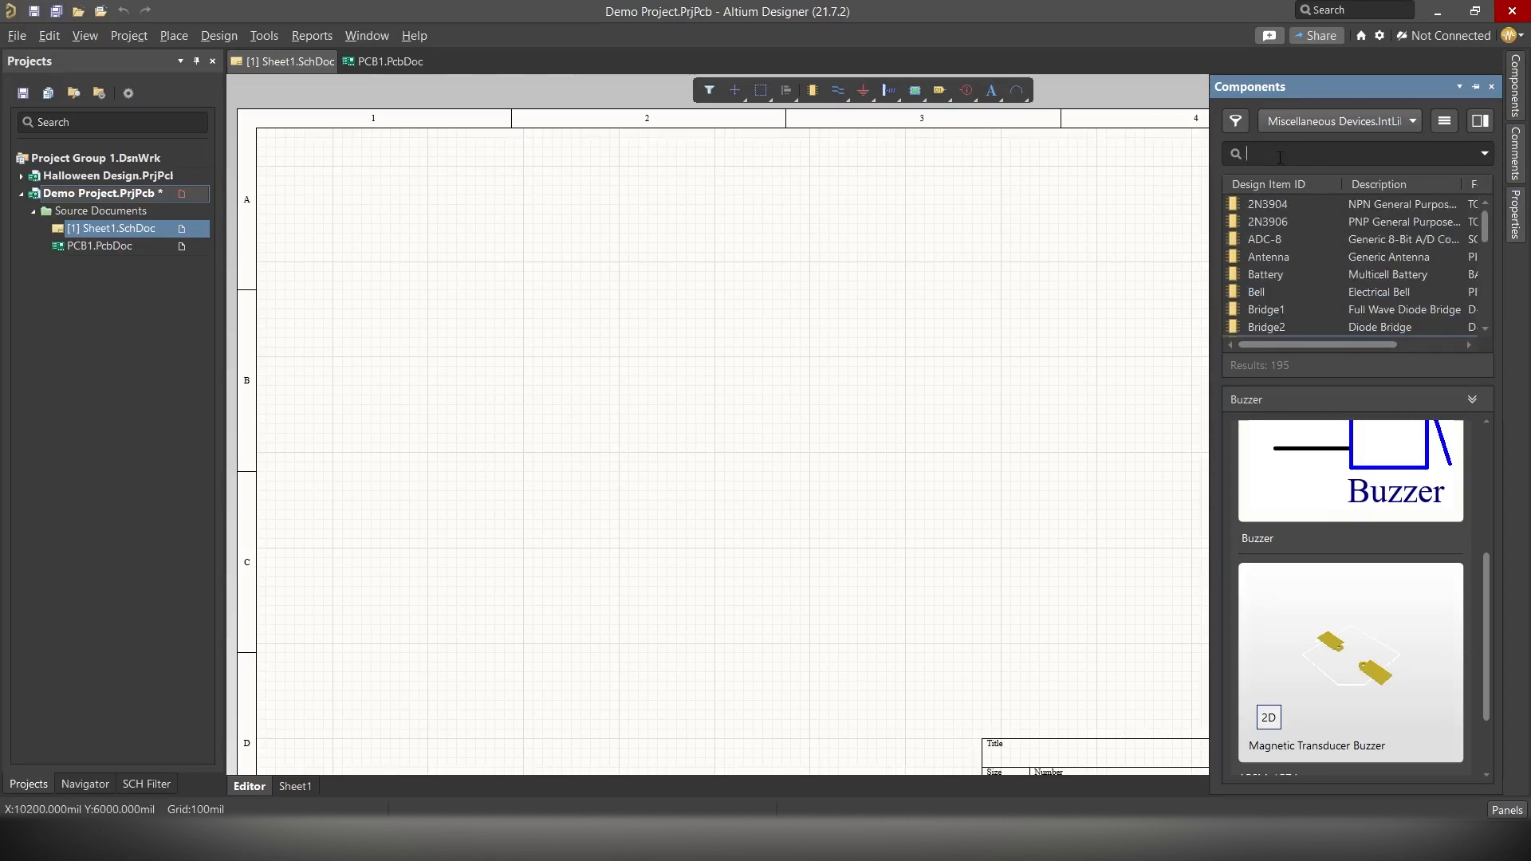
- Search the component library for "led" and compare the models of LED2, LED3 and Dpy Amber-CC
key(Return)
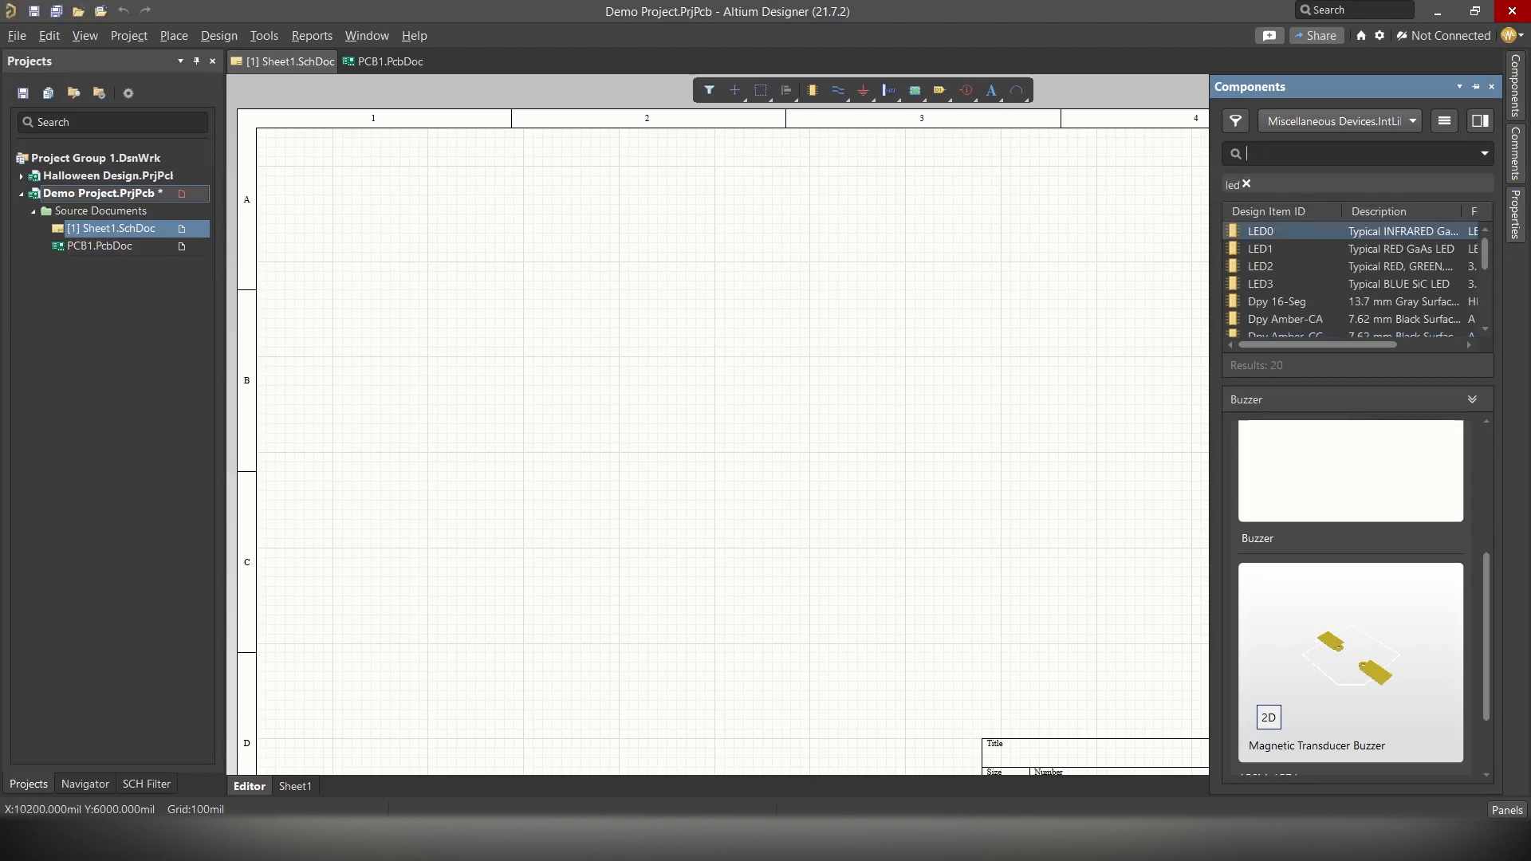
click(1279, 253)
click(1274, 270)
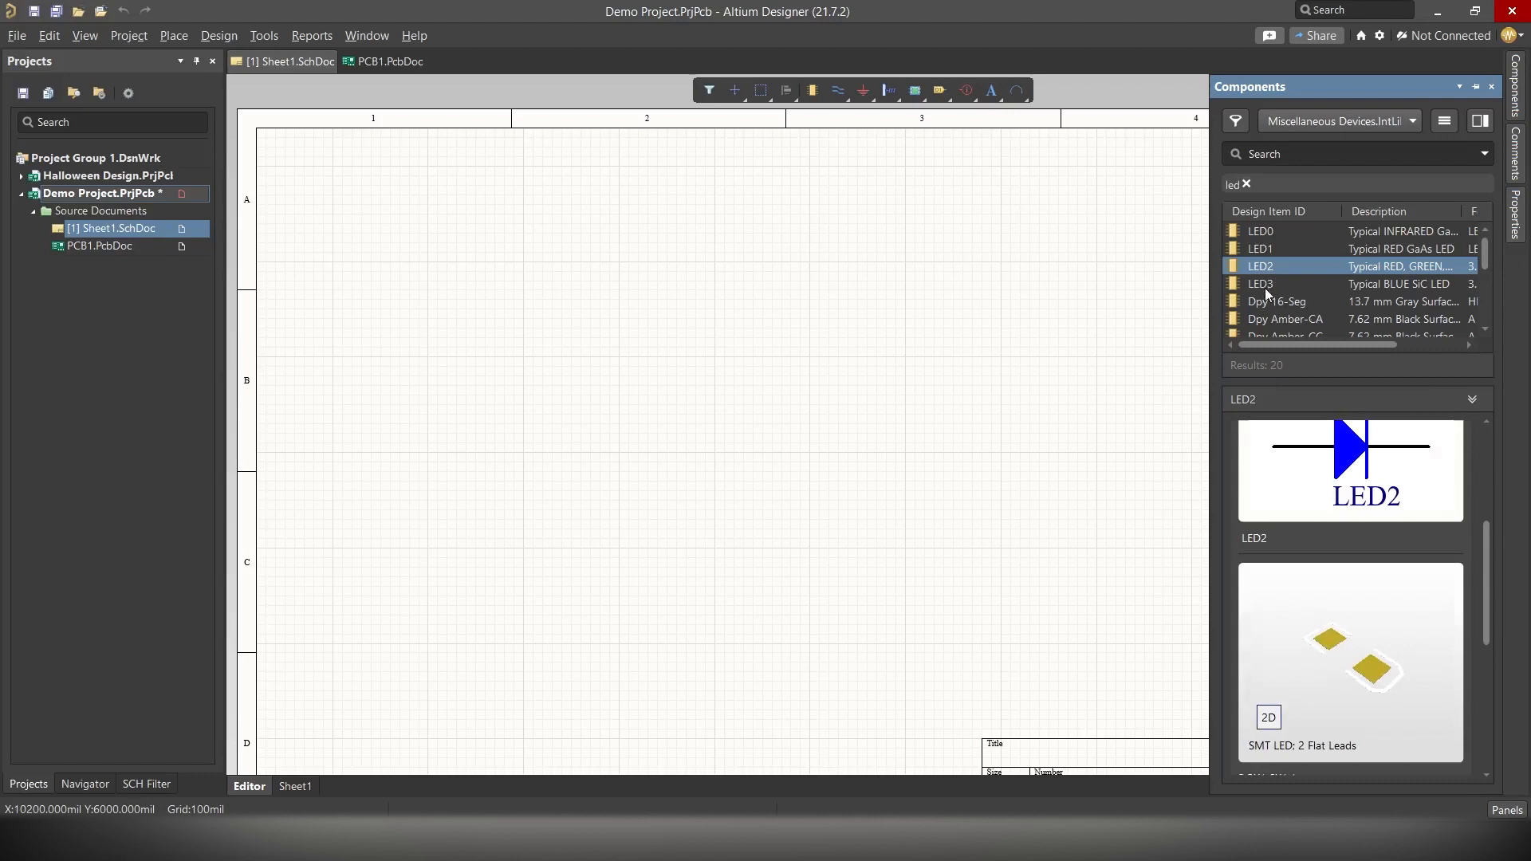
click(1266, 287)
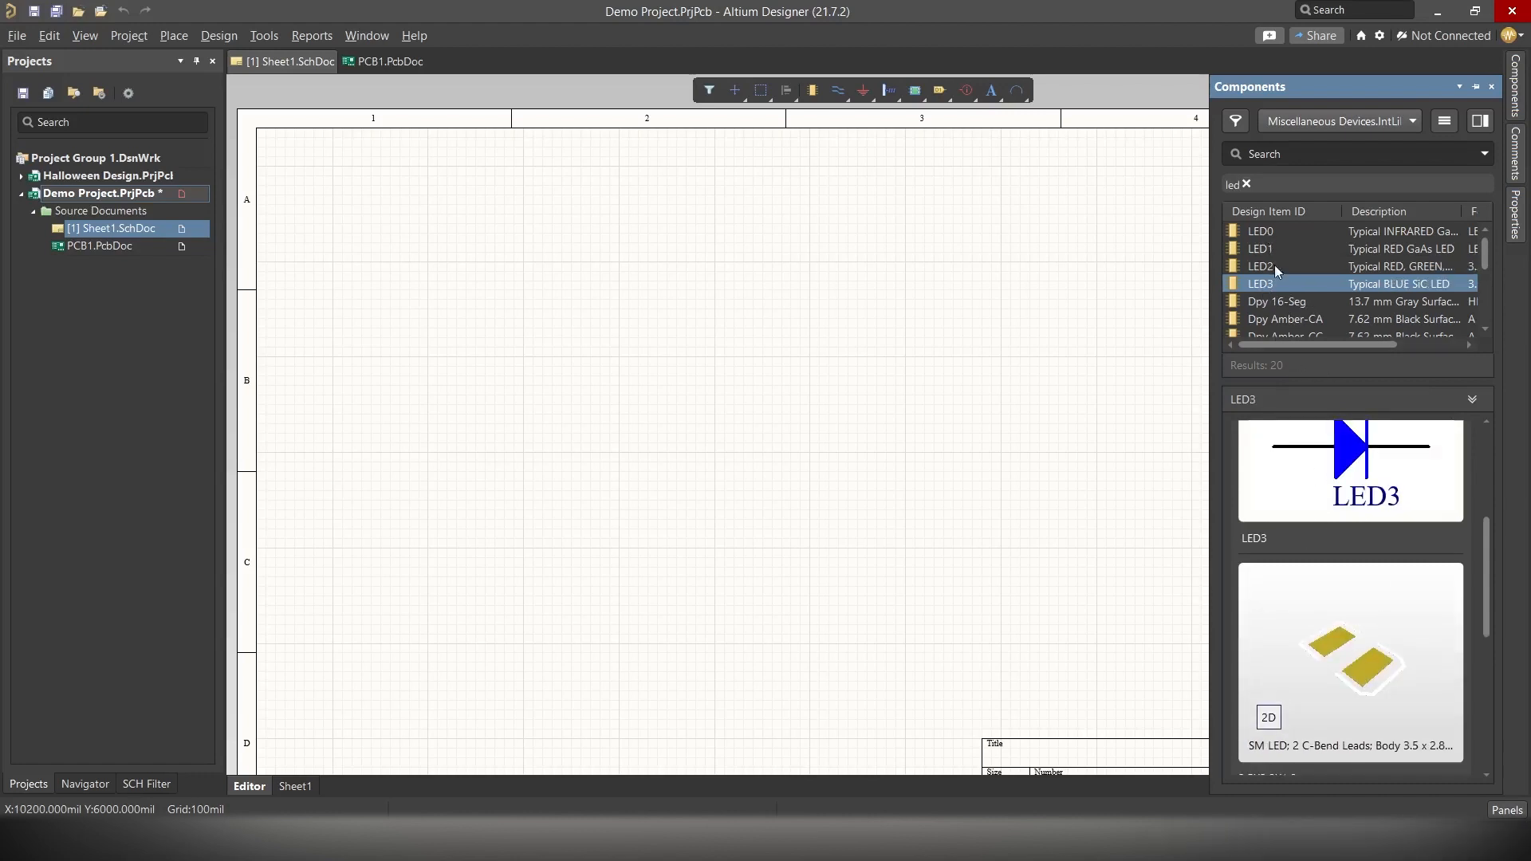
scroll(1286, 291, down, 1)
click(1285, 287)
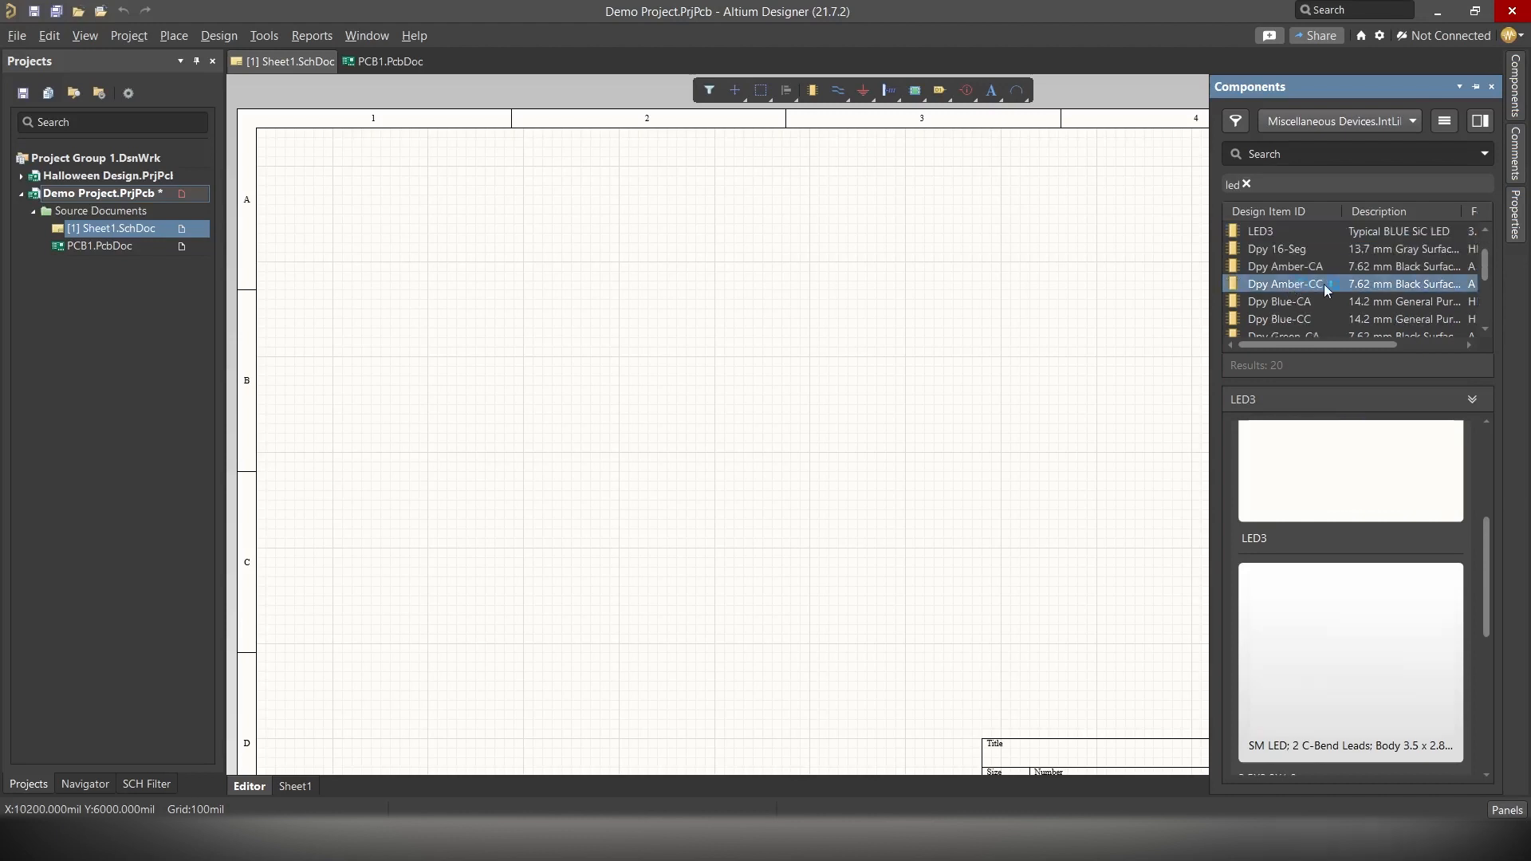
scroll(1312, 286, up, 1)
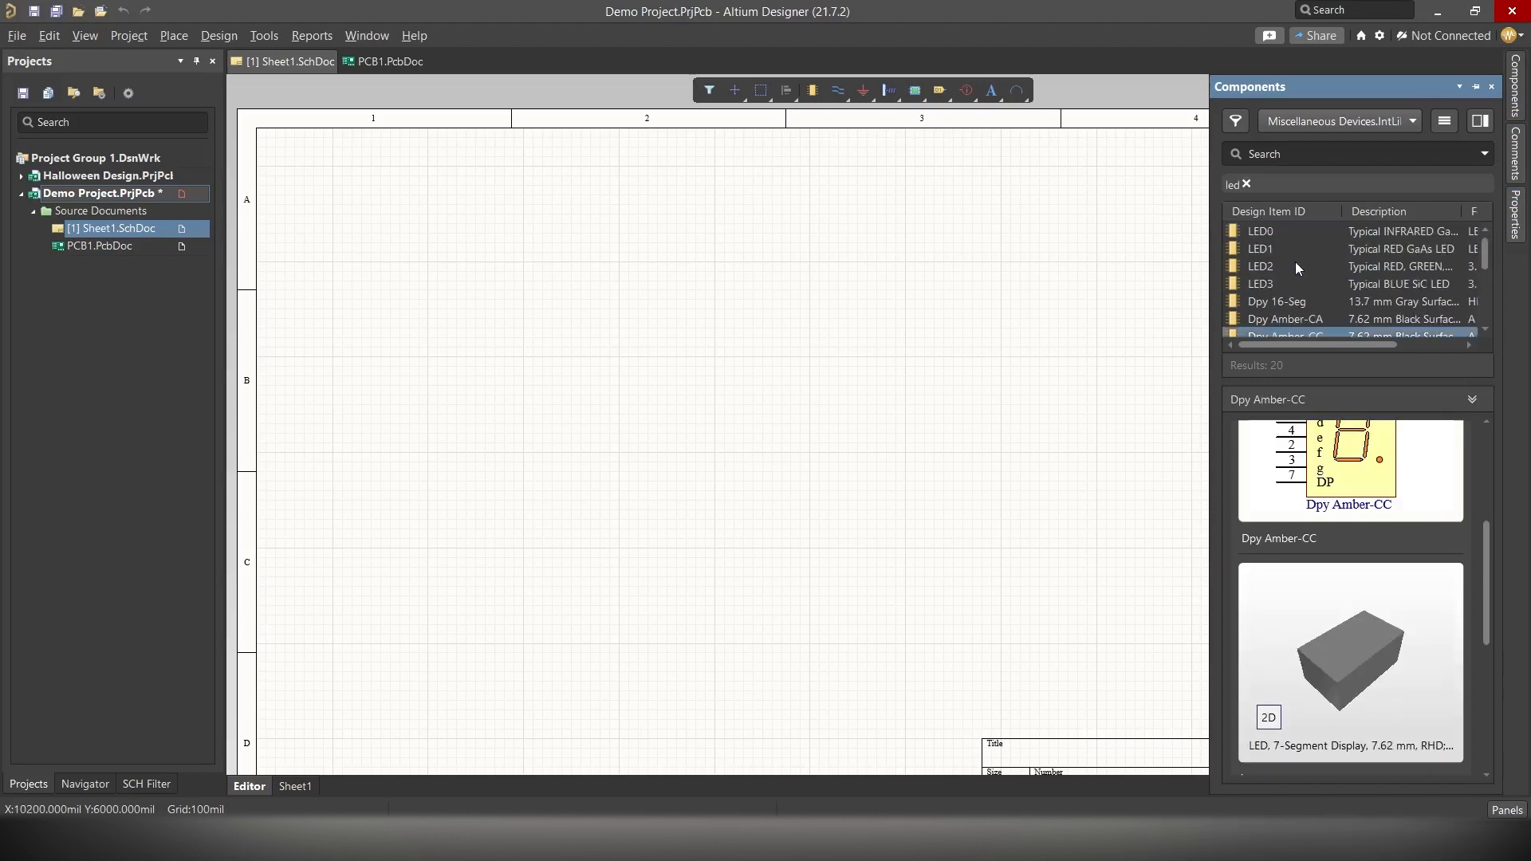
- Place one LED1 component in zone A2 of the schematic sheet and shift it slightly to the right
click(1271, 232)
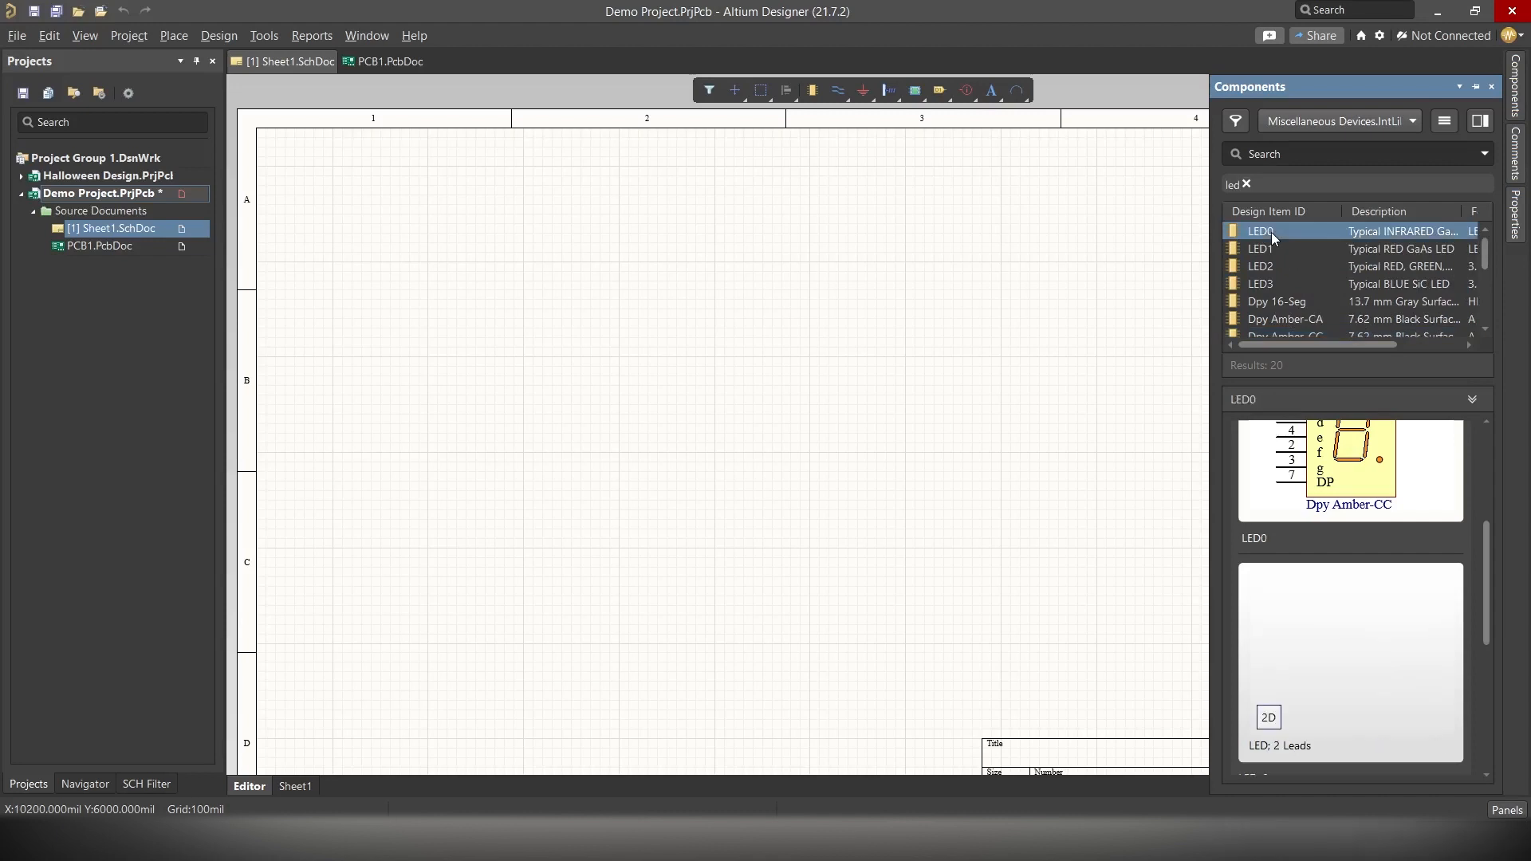
click(1284, 251)
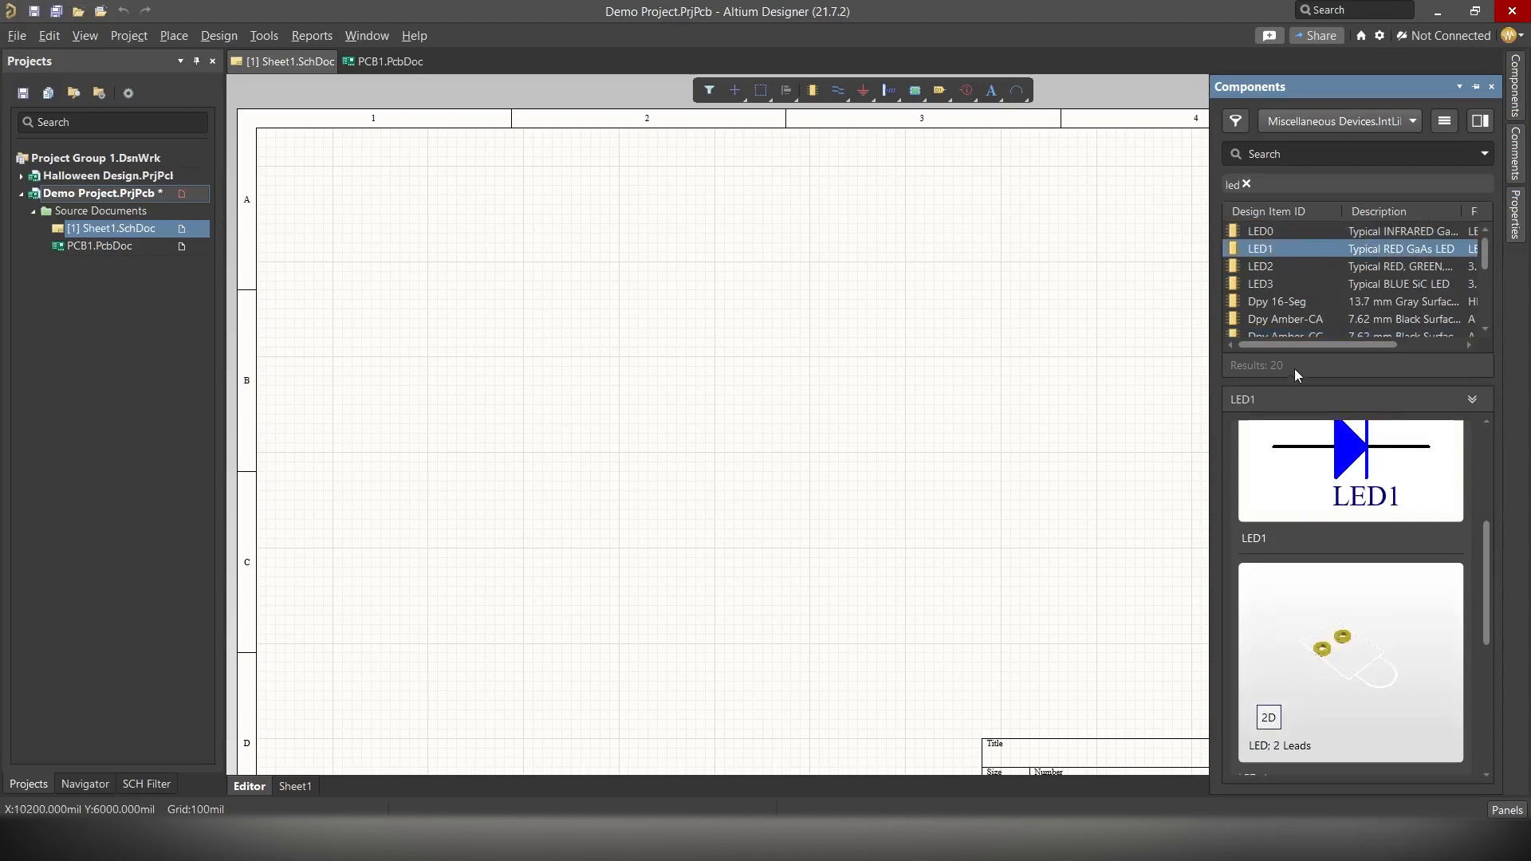
drag(1319, 344, 1247, 350)
right_click(1260, 251)
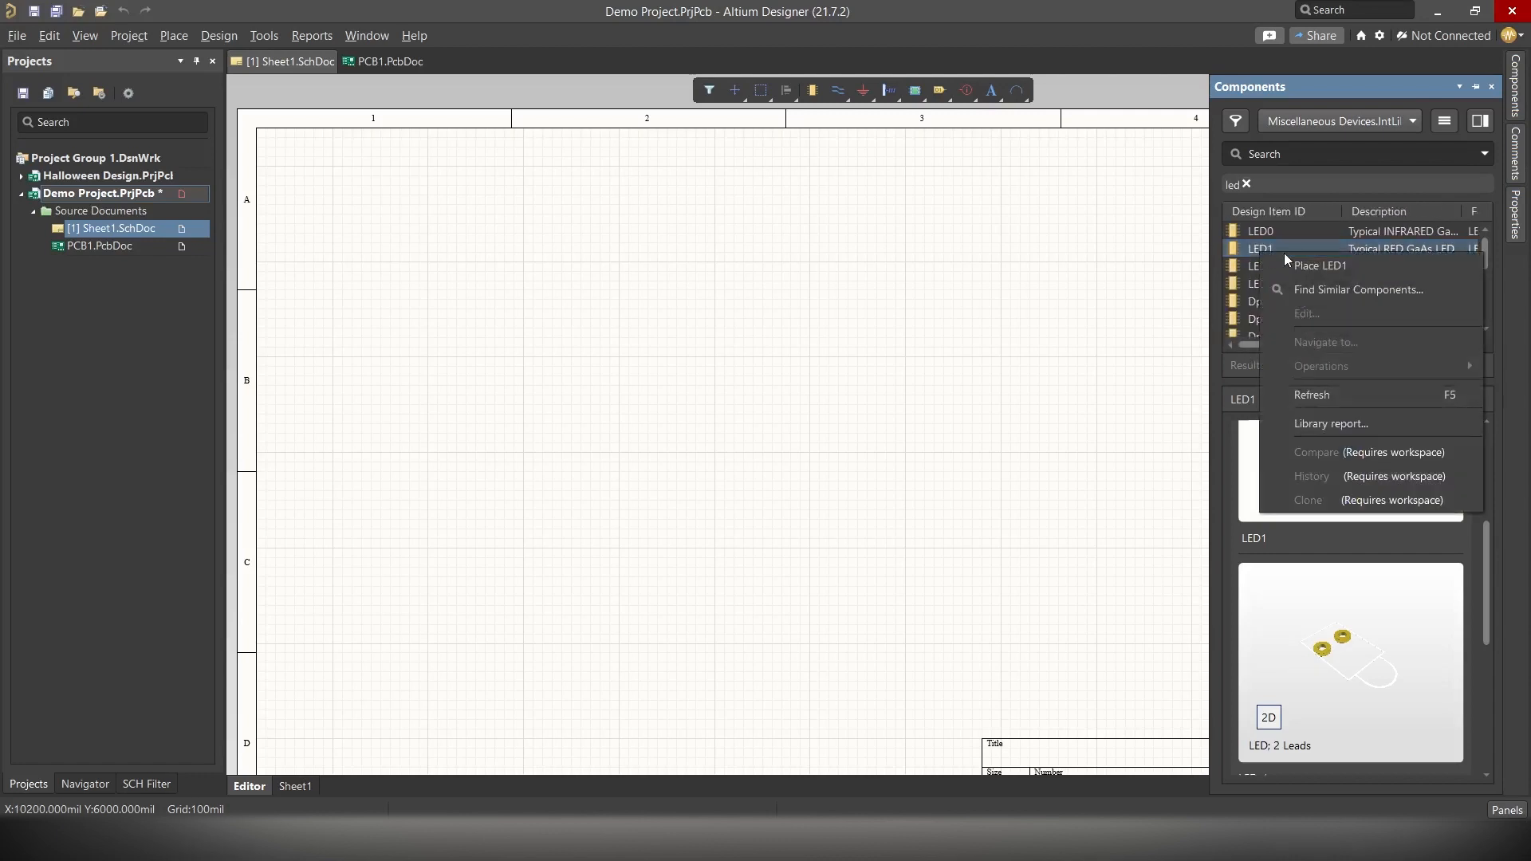
click(1337, 265)
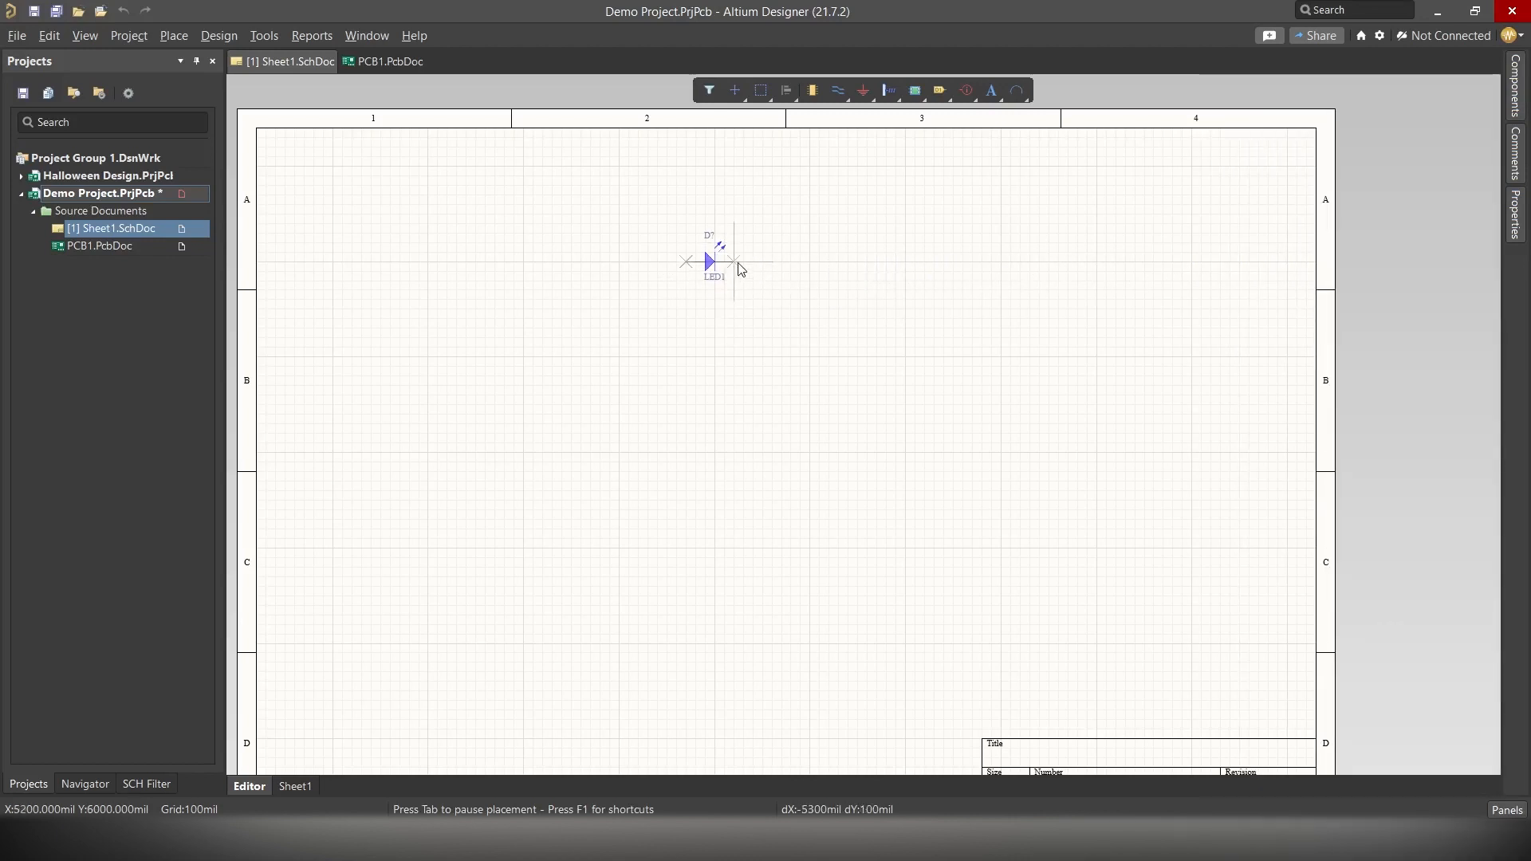
click(688, 263)
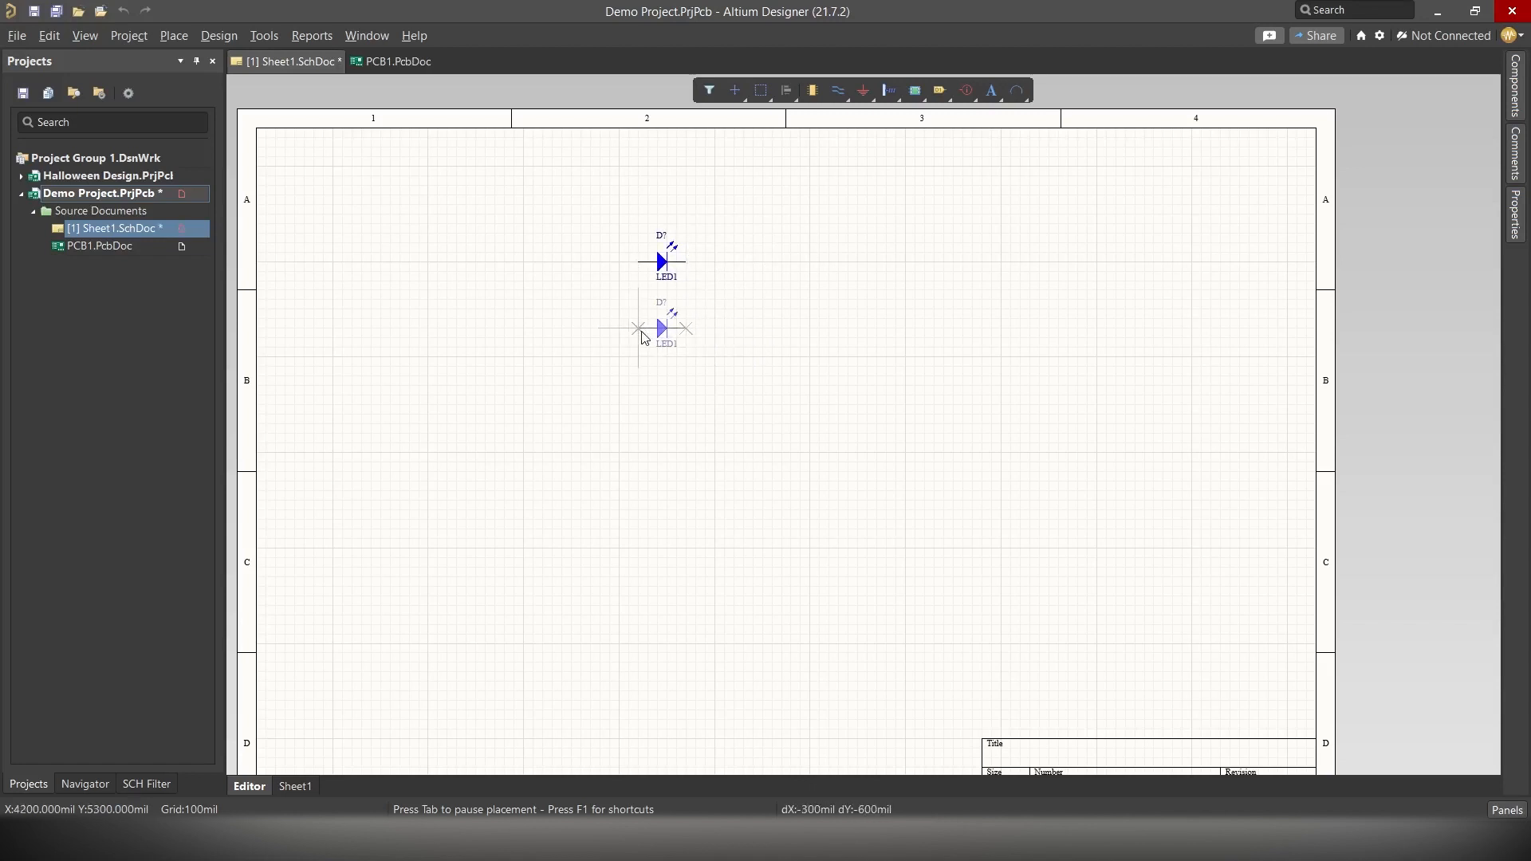
key(Escape)
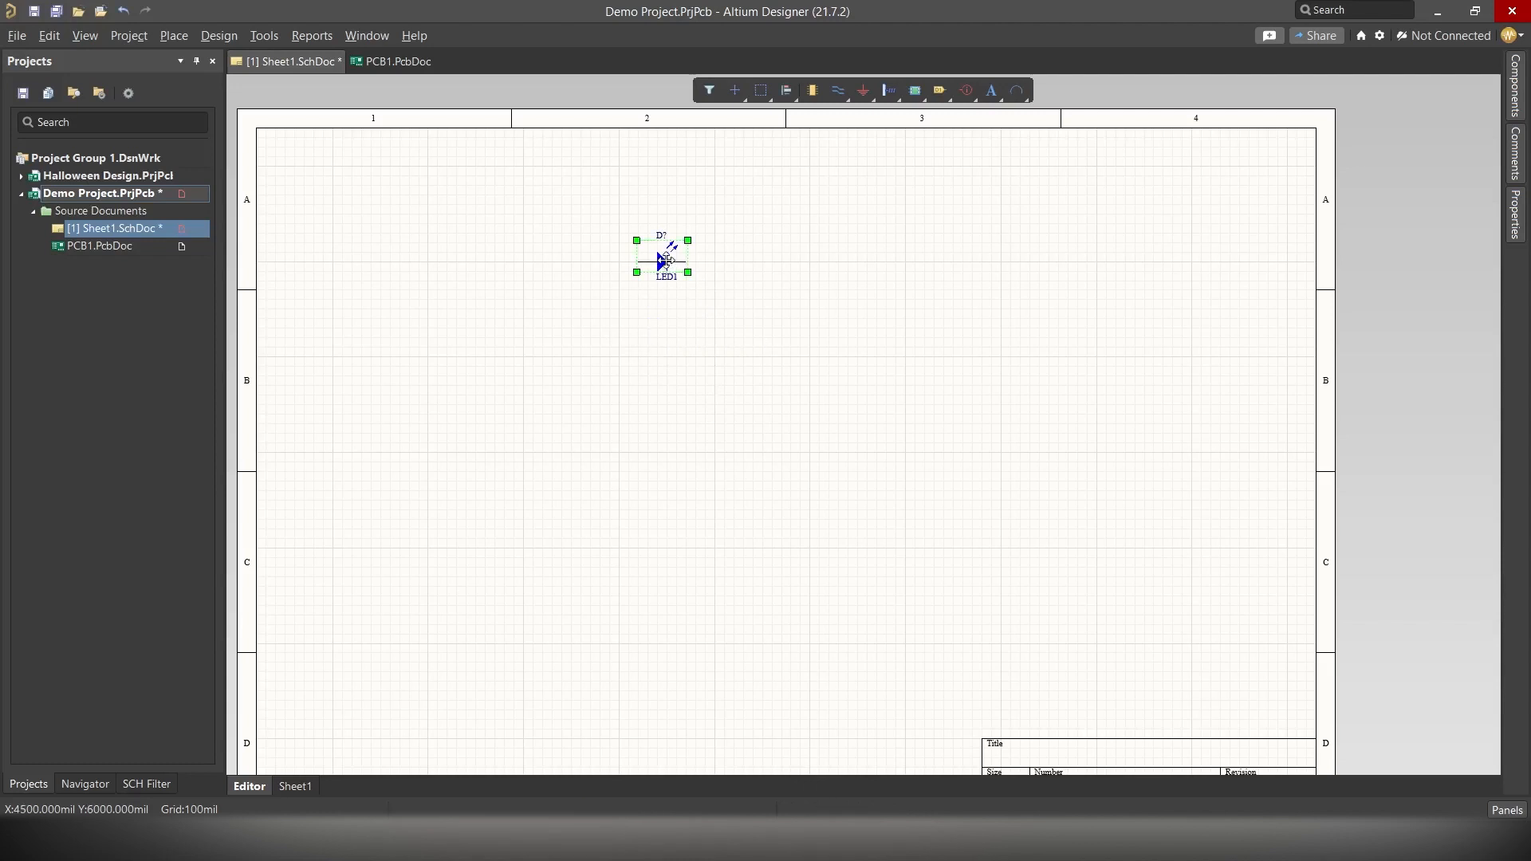
mouse_move(667, 260)
mouse_down()
mouse_move(708, 260)
mouse_move(675, 259)
mouse_up()
click(821, 311)
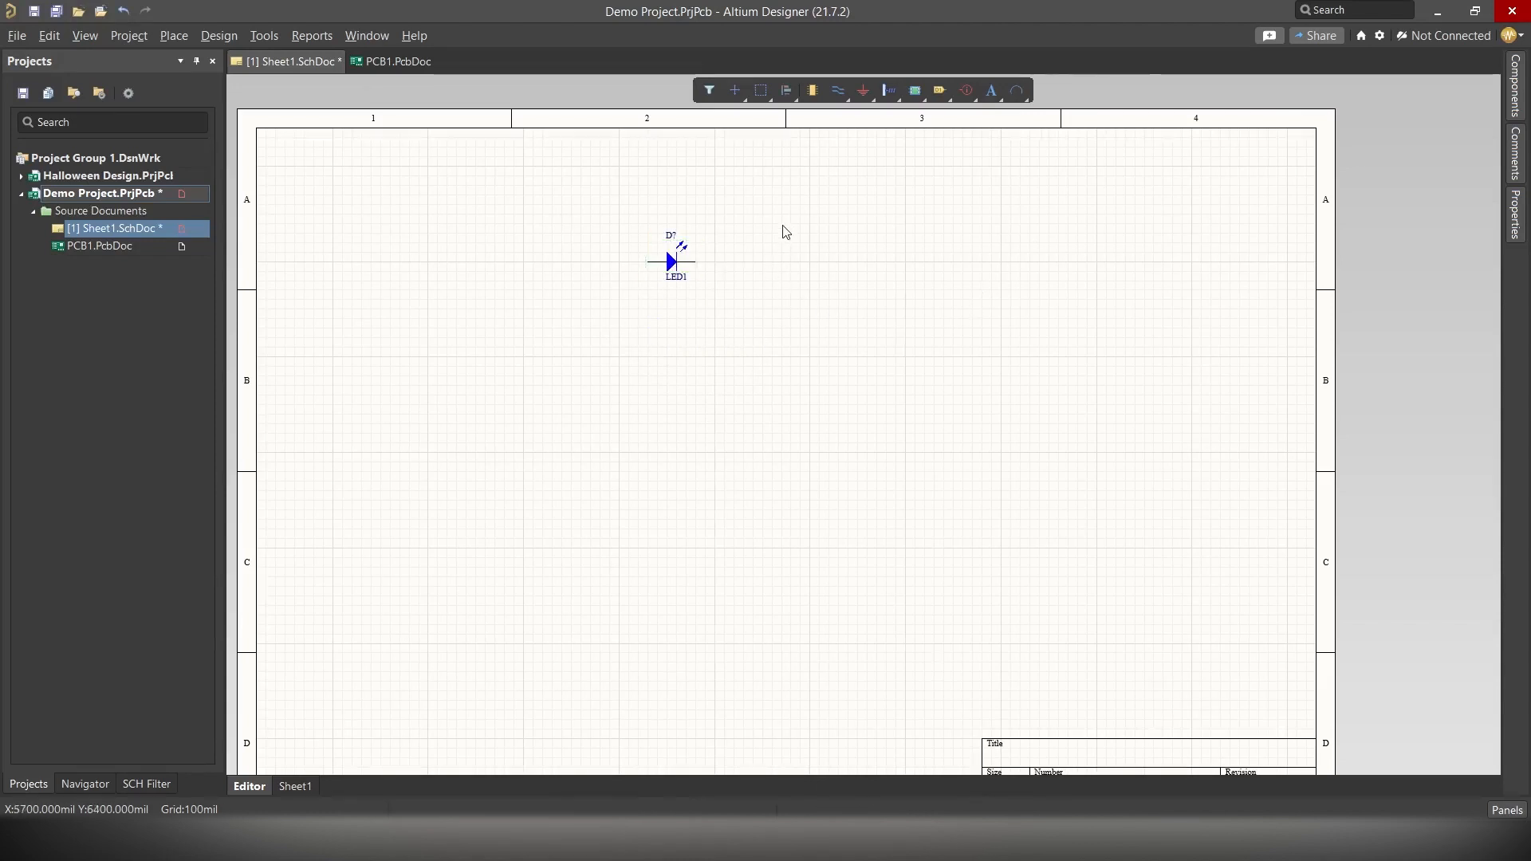
- Search the component library for "resistor" and place one Res2 on the schematic, in line with and left of the LED
click(812, 90)
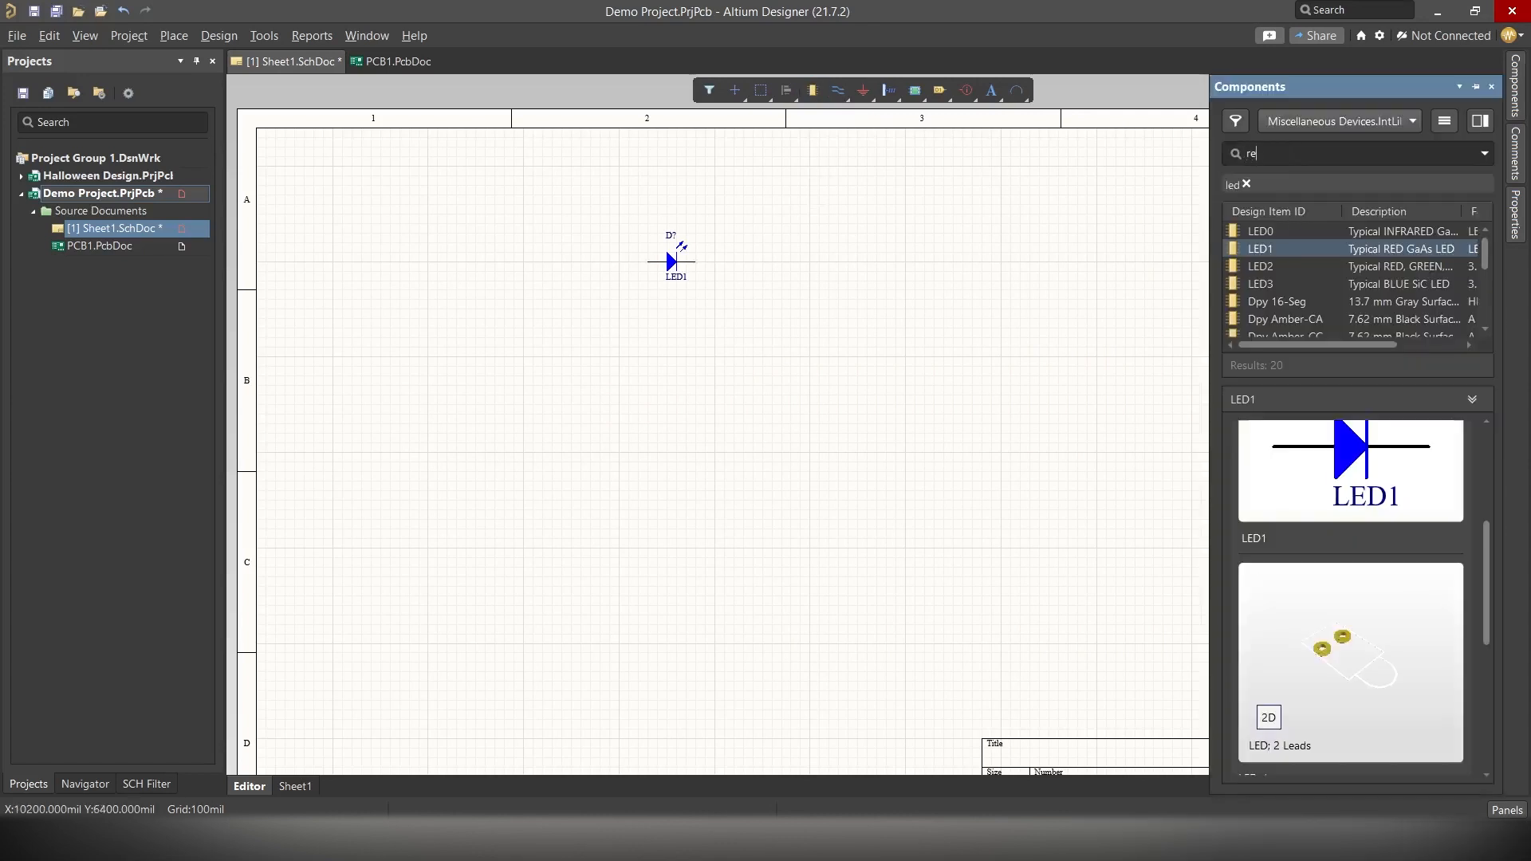
text(resistor)
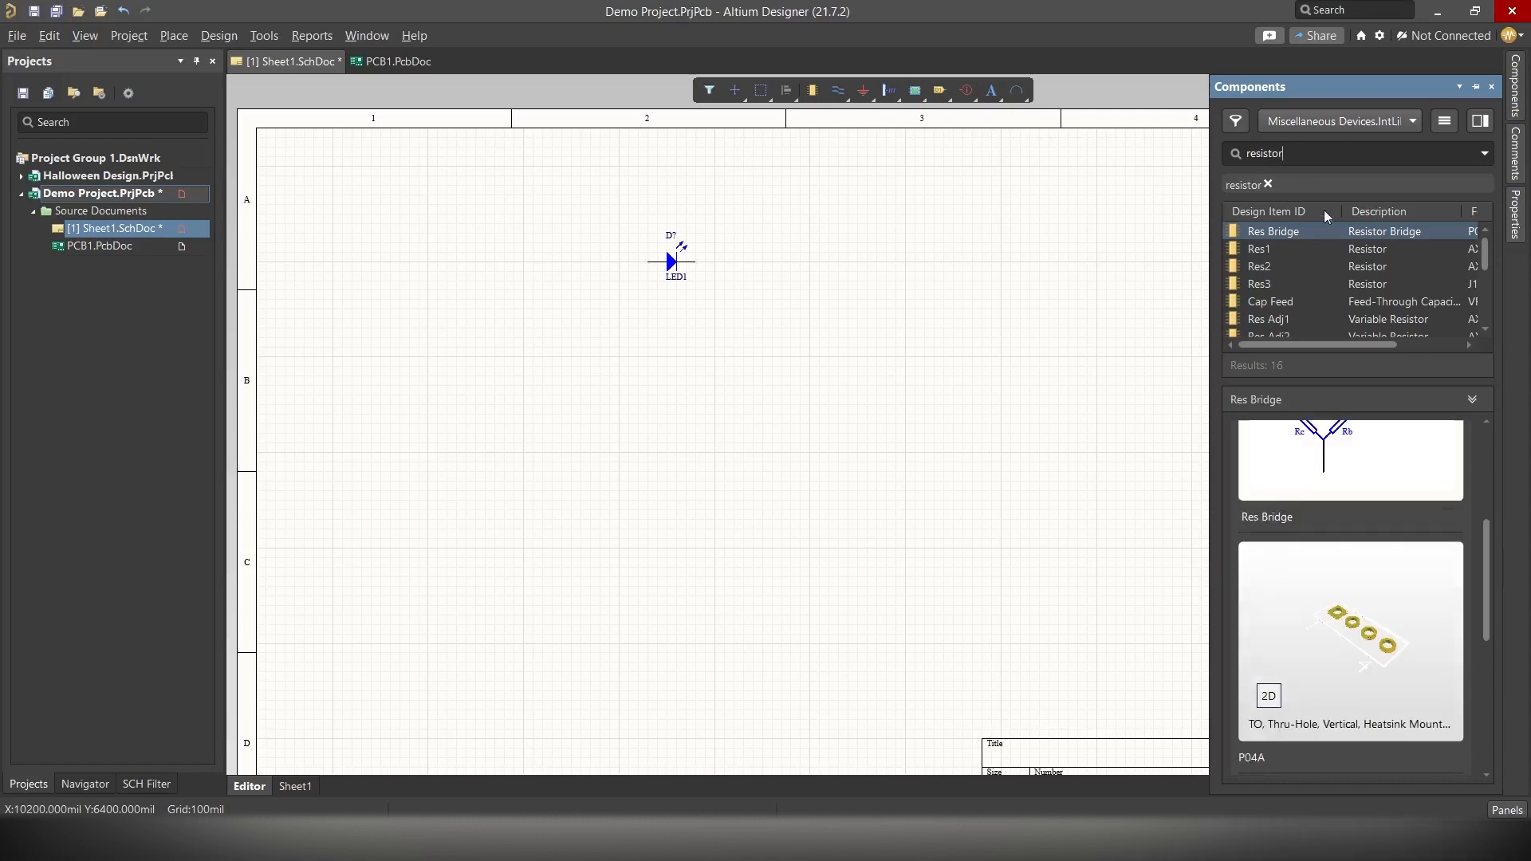
click(1258, 249)
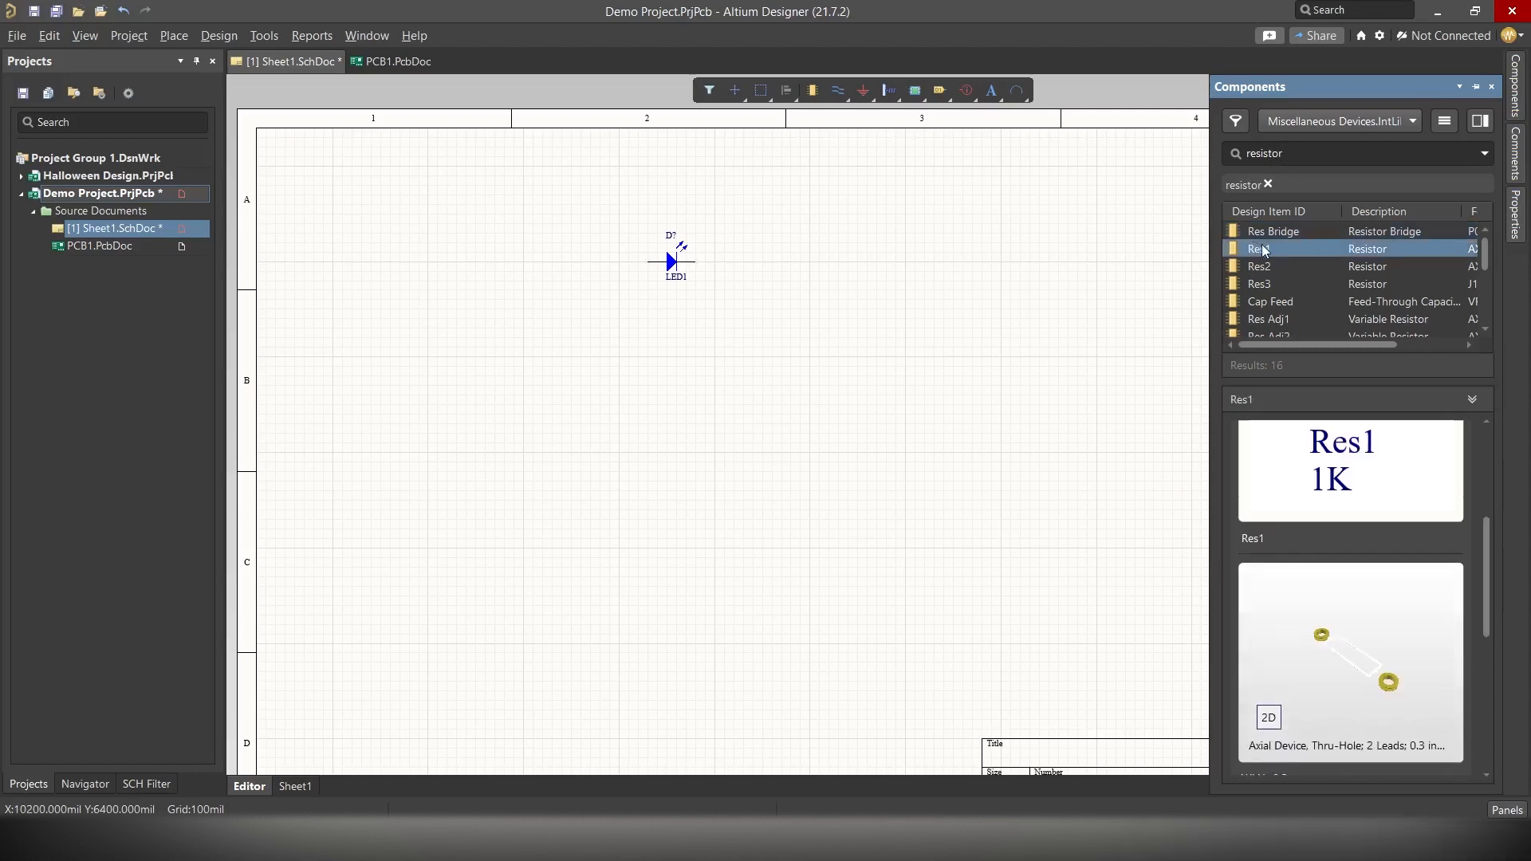
click(1273, 266)
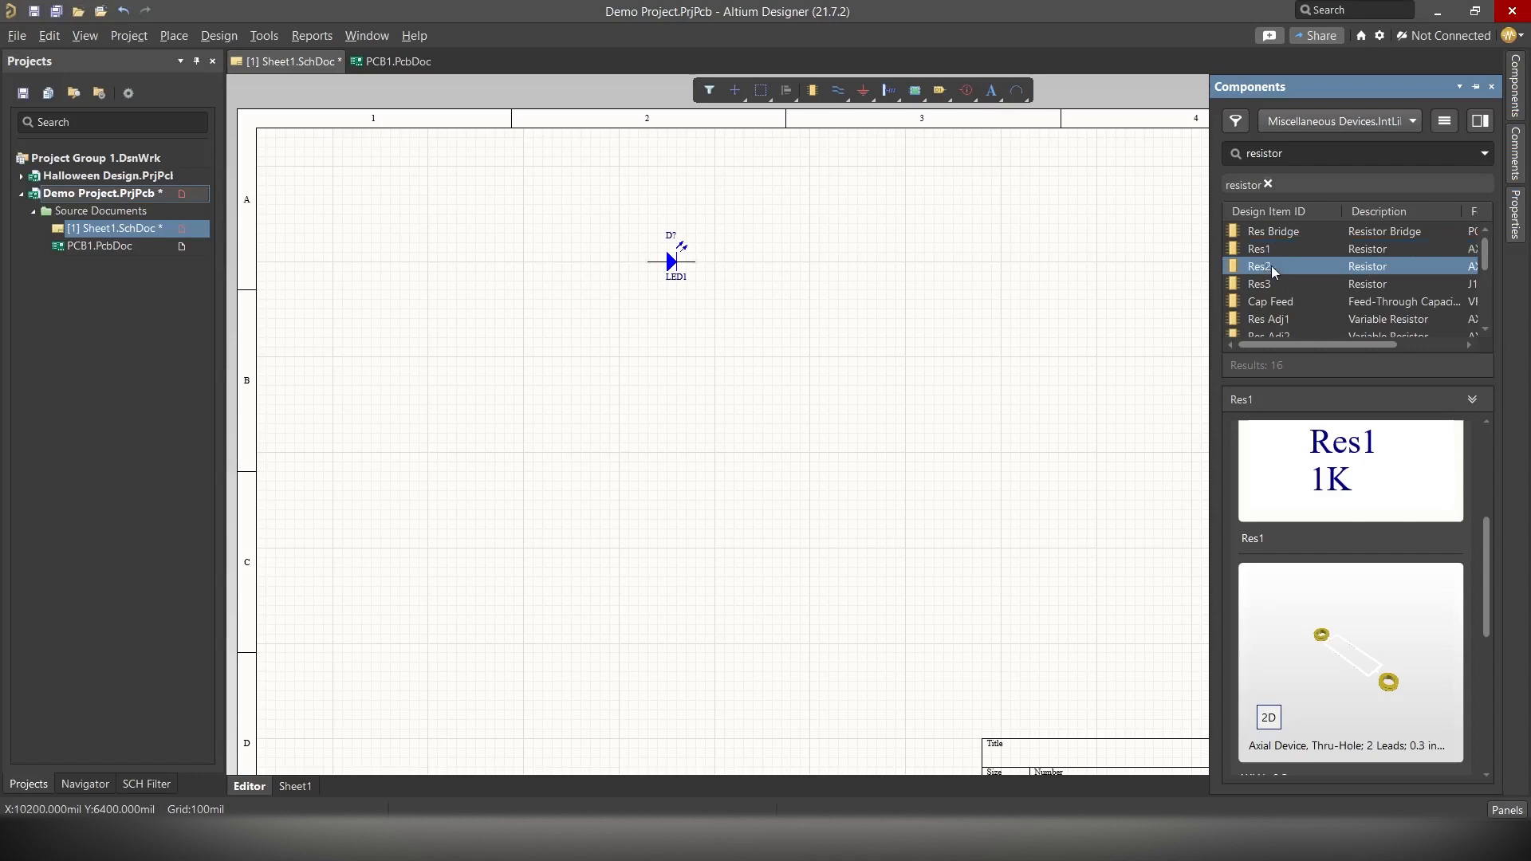
scroll(1375, 504, up, 2)
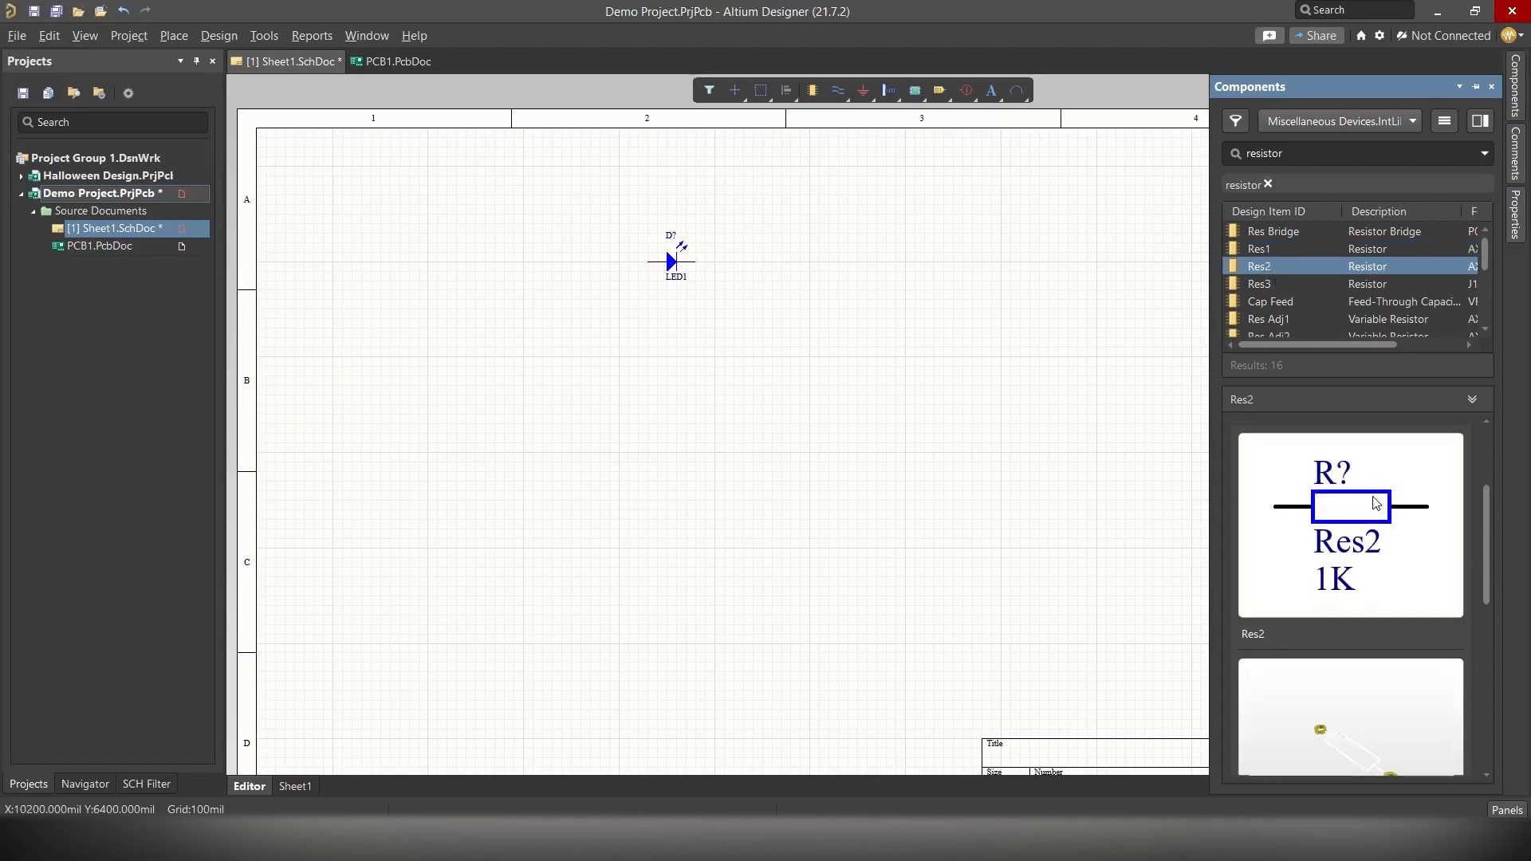
scroll(1373, 499, down, 2)
scroll(1373, 500, up, 1)
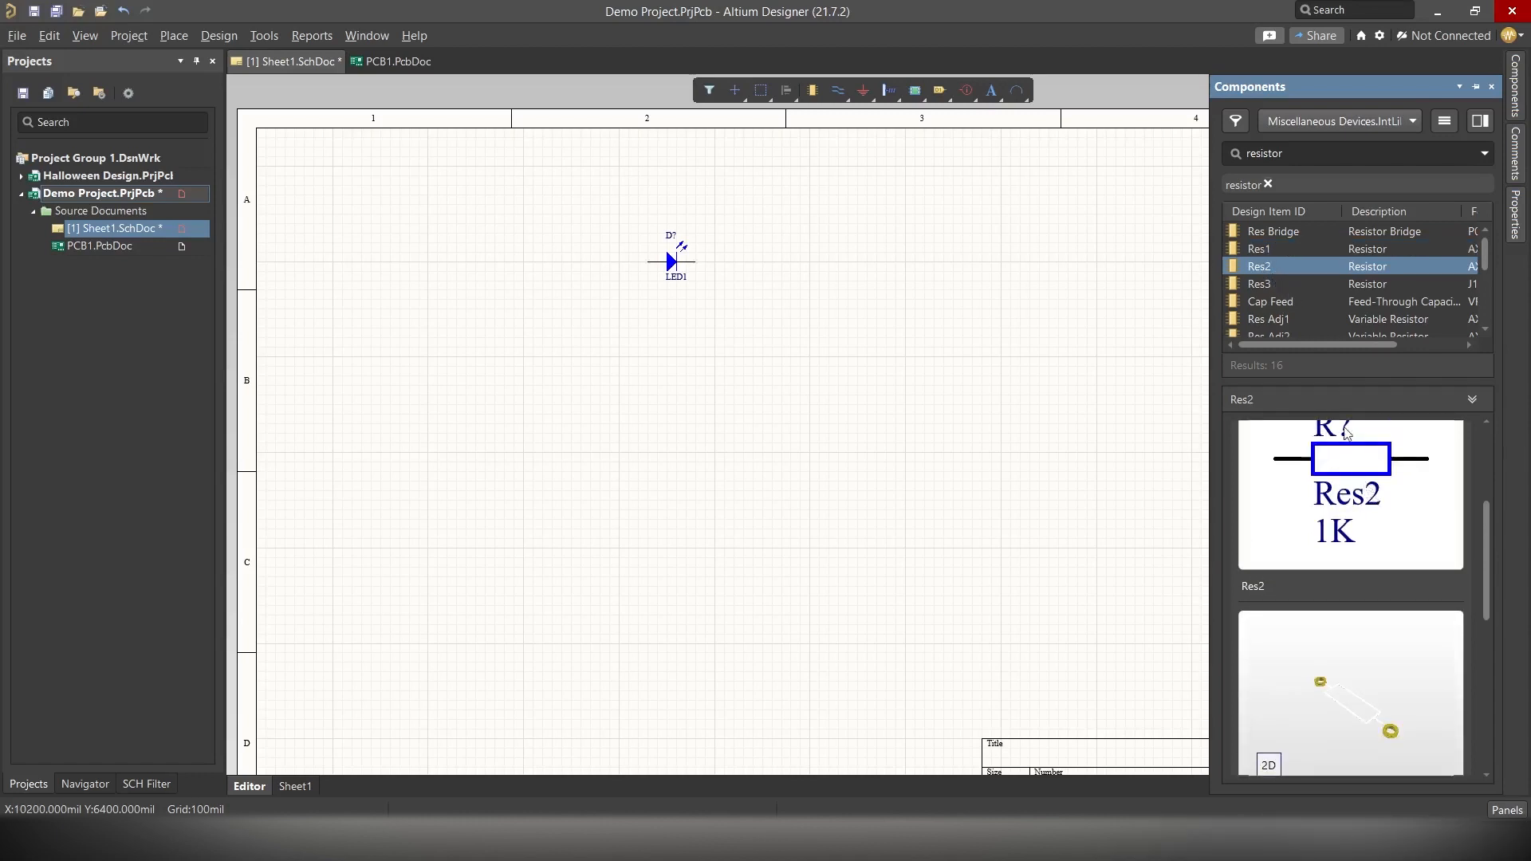
right_click(1262, 271)
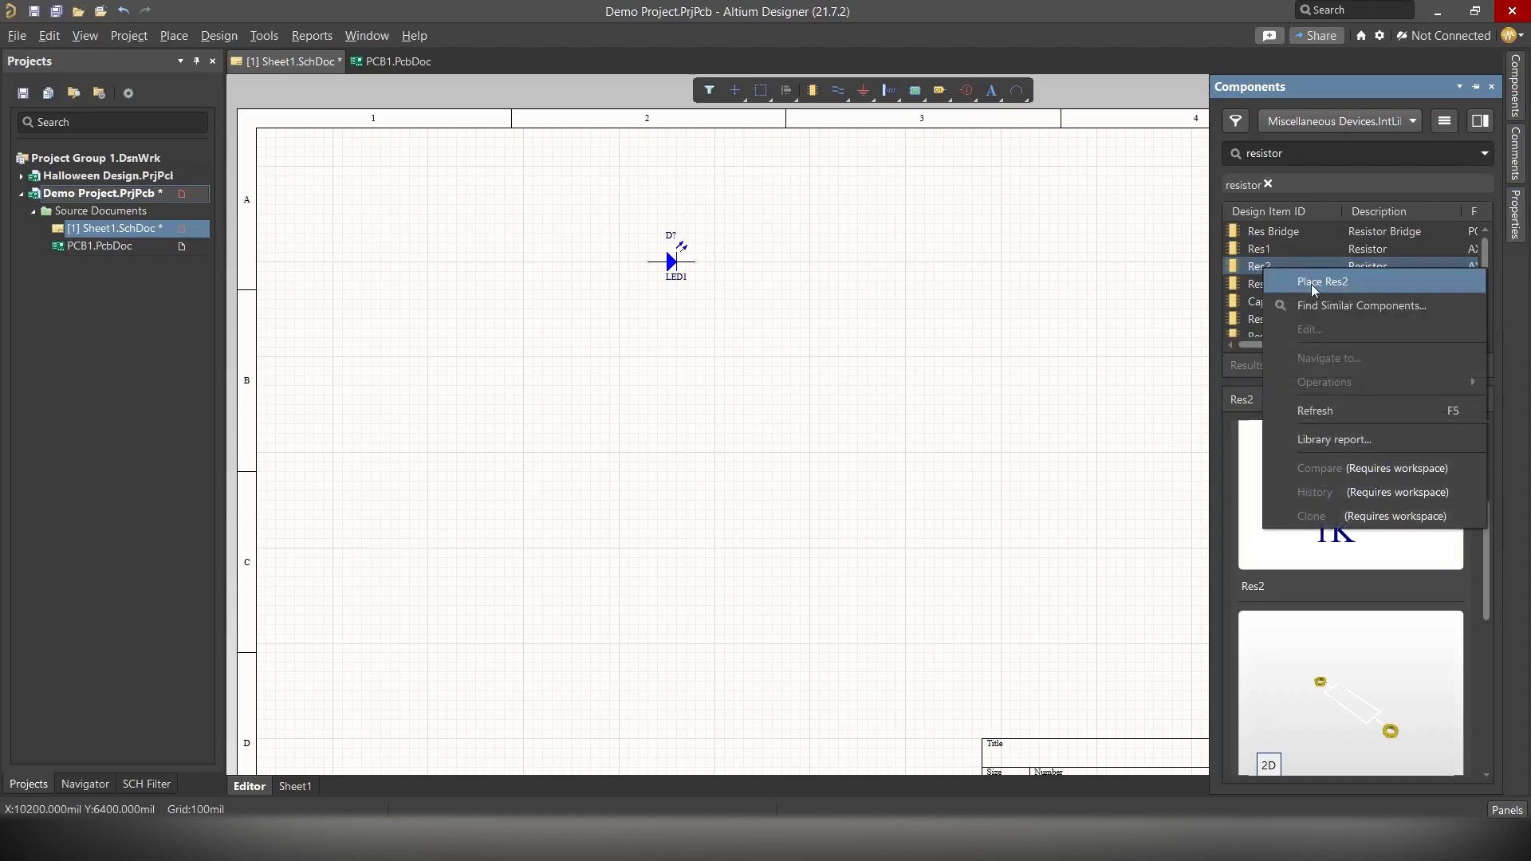
click(1311, 284)
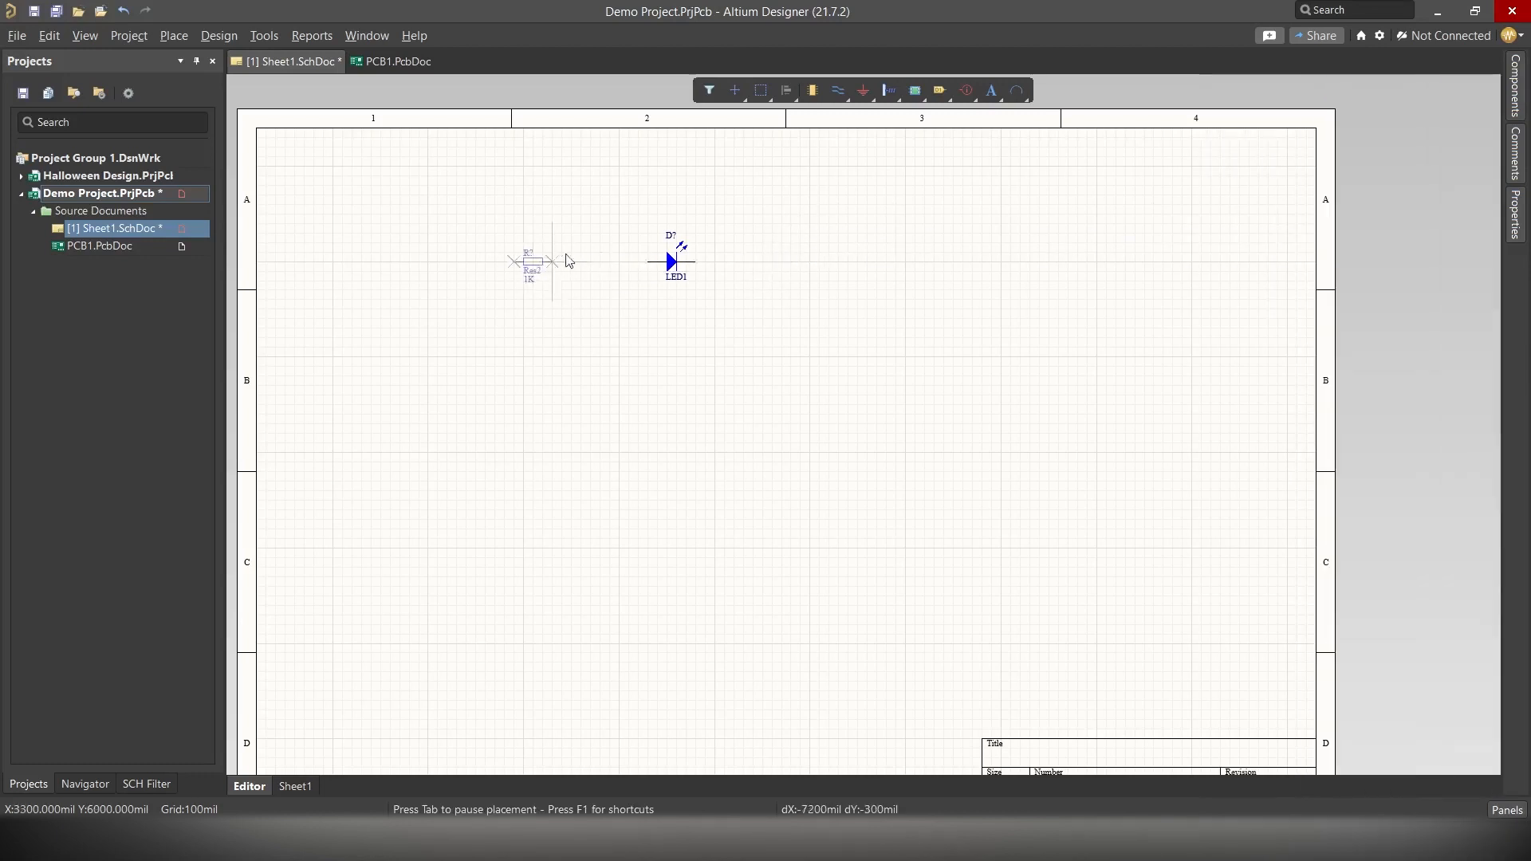
click(592, 262)
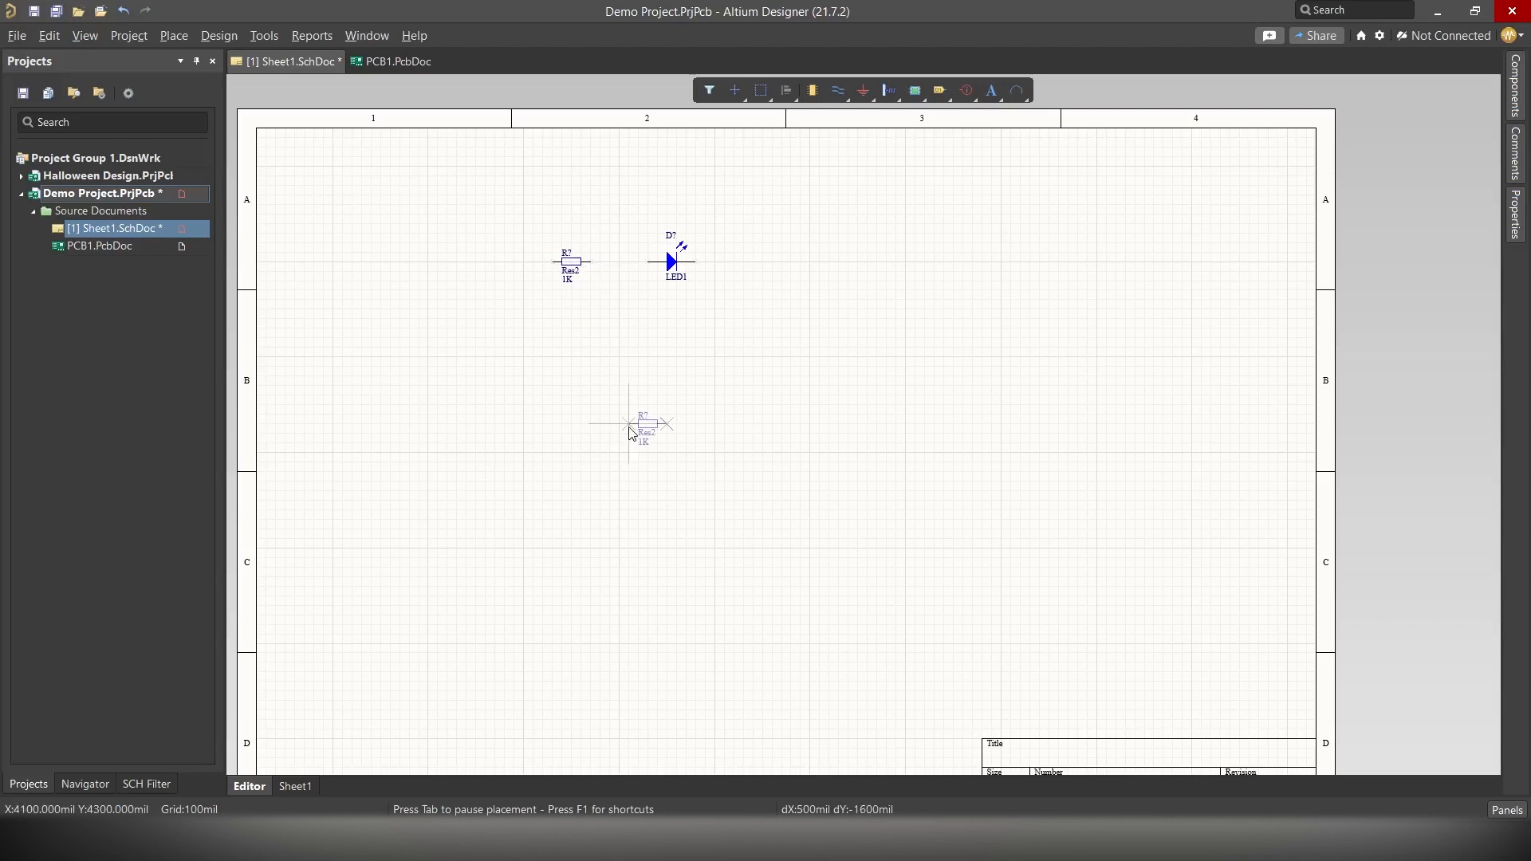
key(Escape)
click(651, 292)
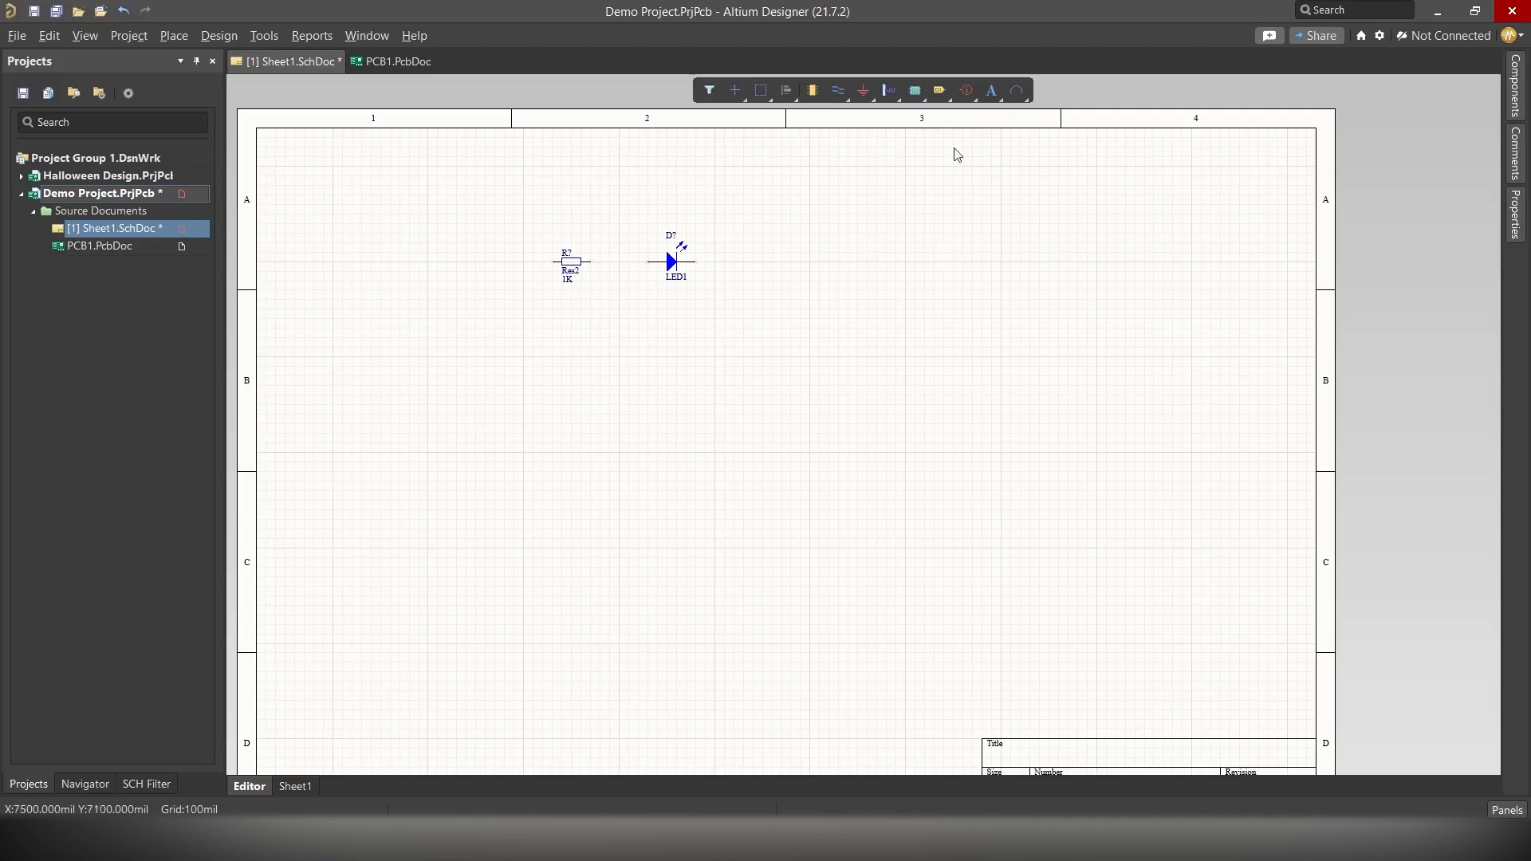
- Search the component library for "battery", examining the Battery part's symbol and footprint, and extend the search to Manufacturer Part Search
click(812, 90)
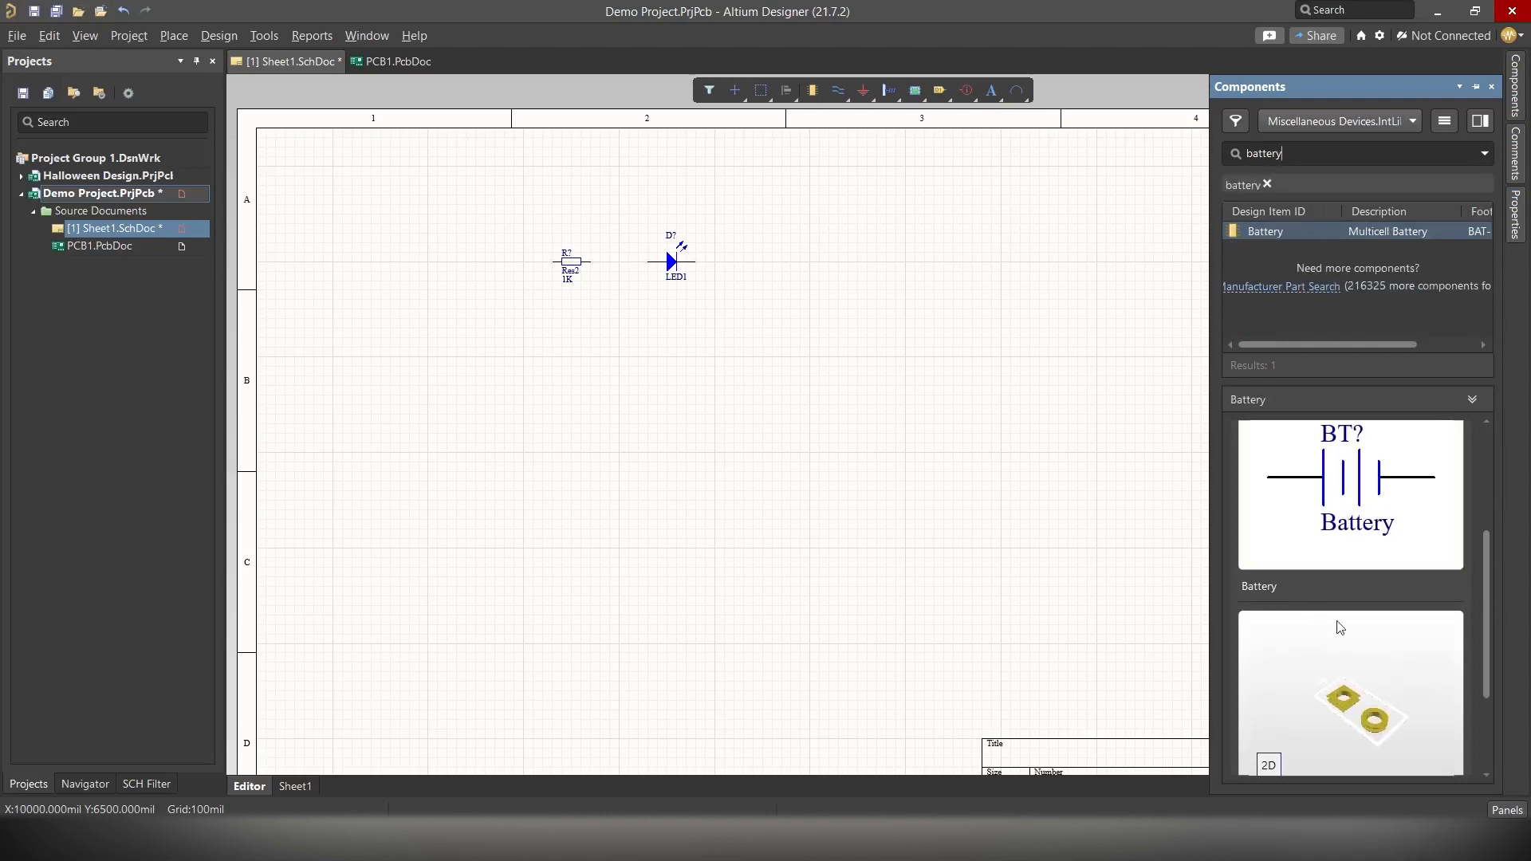
scroll(1340, 628, down, 1)
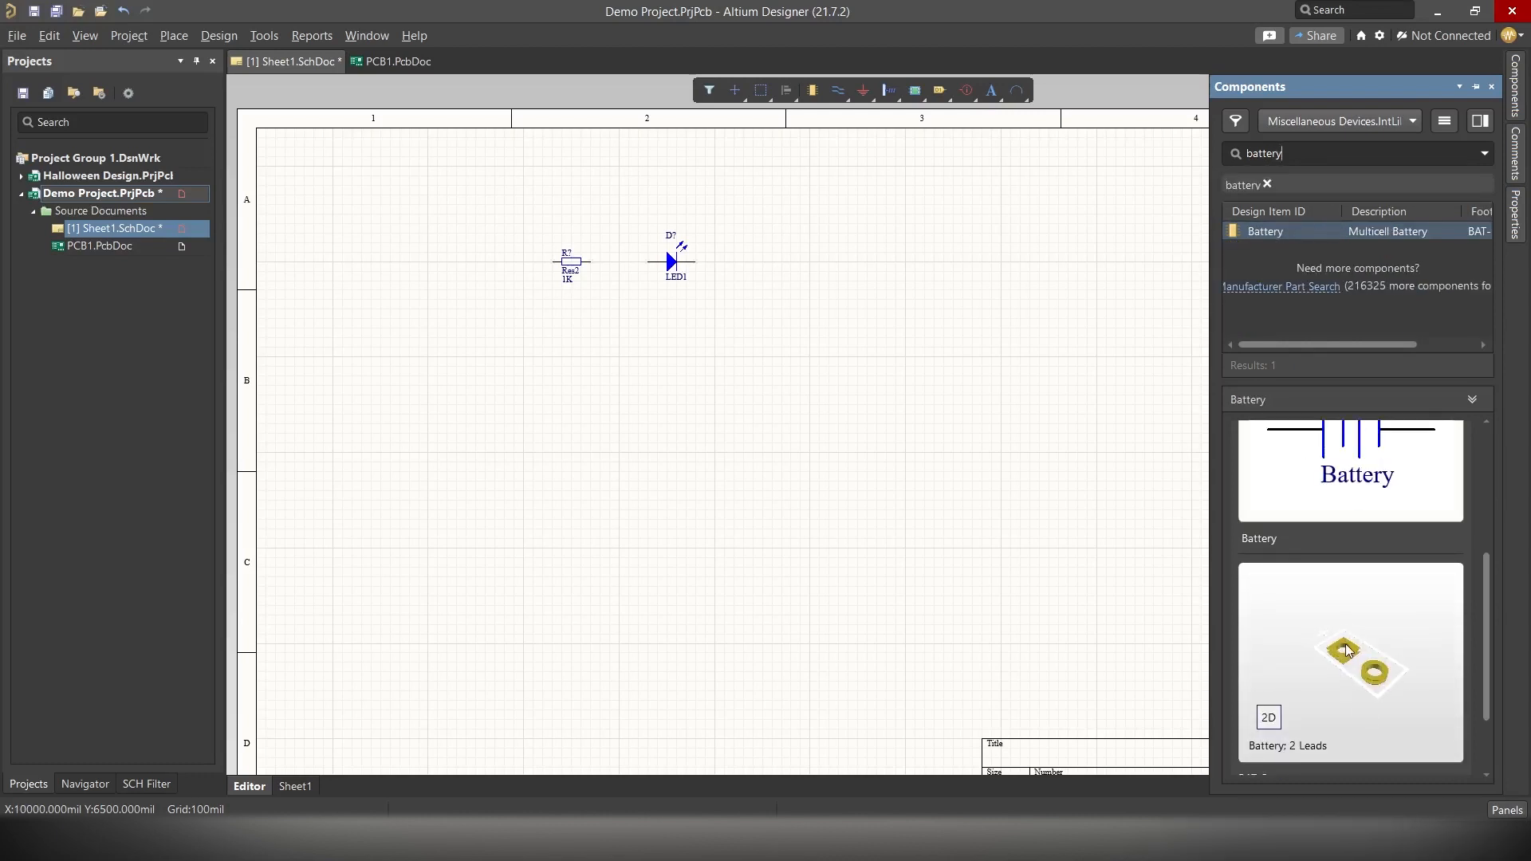
scroll(1349, 654, up, 1)
scroll(1349, 659, down, 1)
scroll(1355, 650, up, 4)
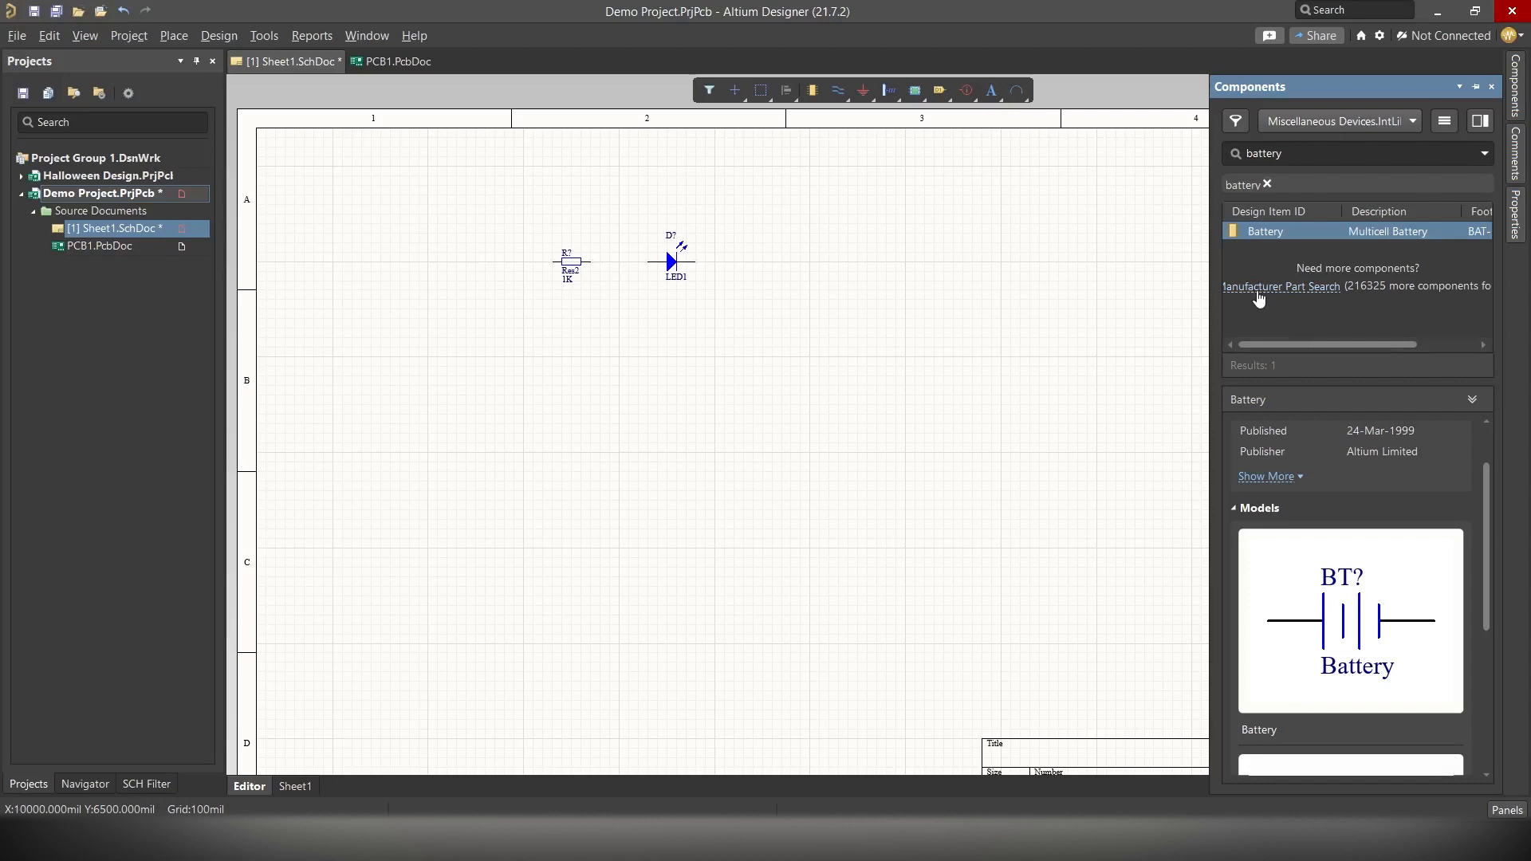
click(1301, 288)
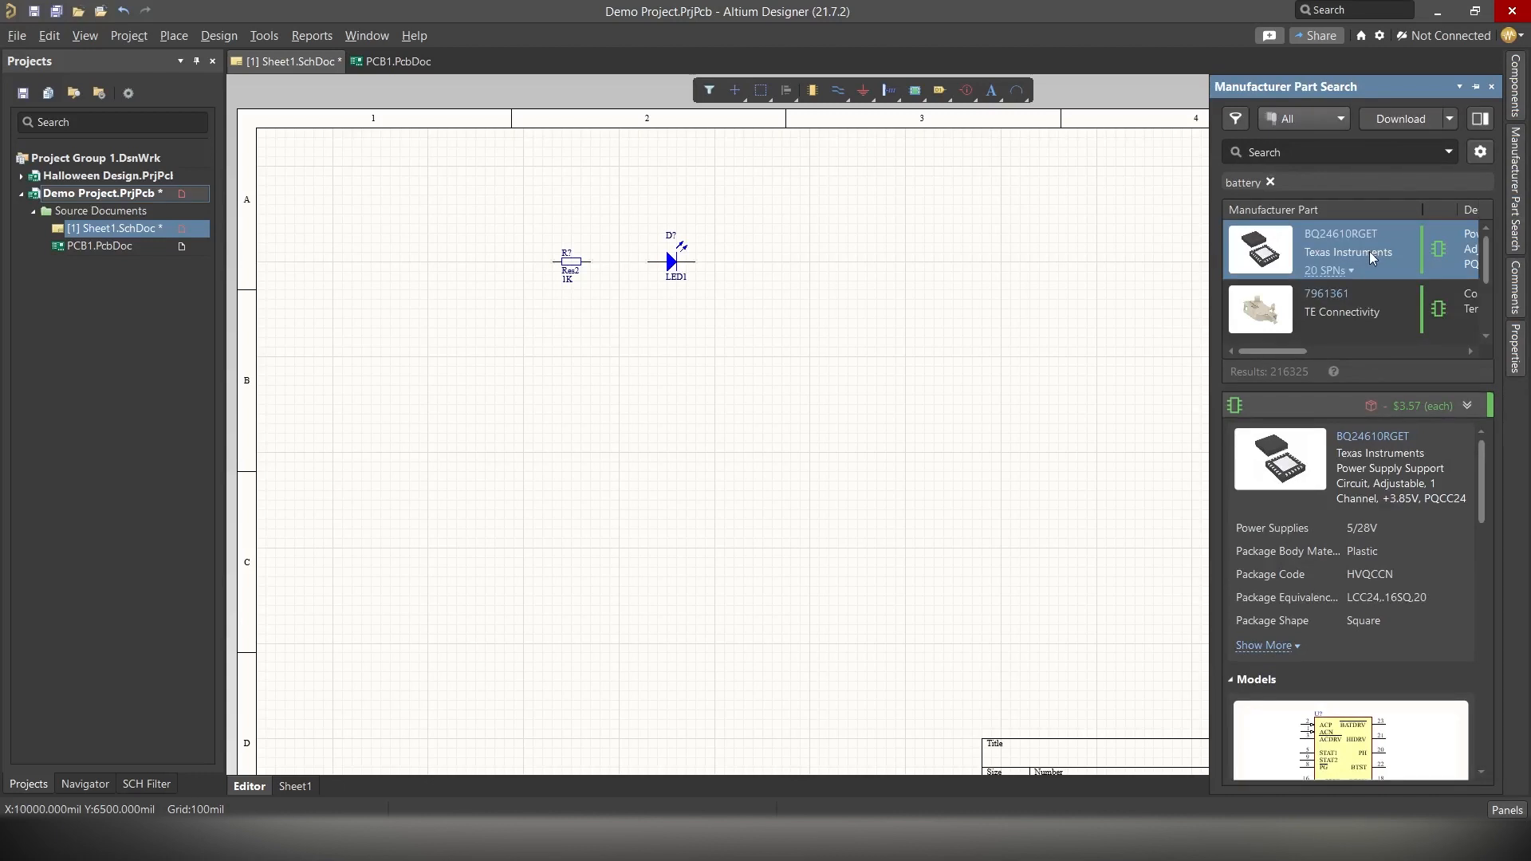
- Examine the schematic symbol and footprint models of the TE Connectivity 7961361 battery connector in the battery search results
click(1382, 297)
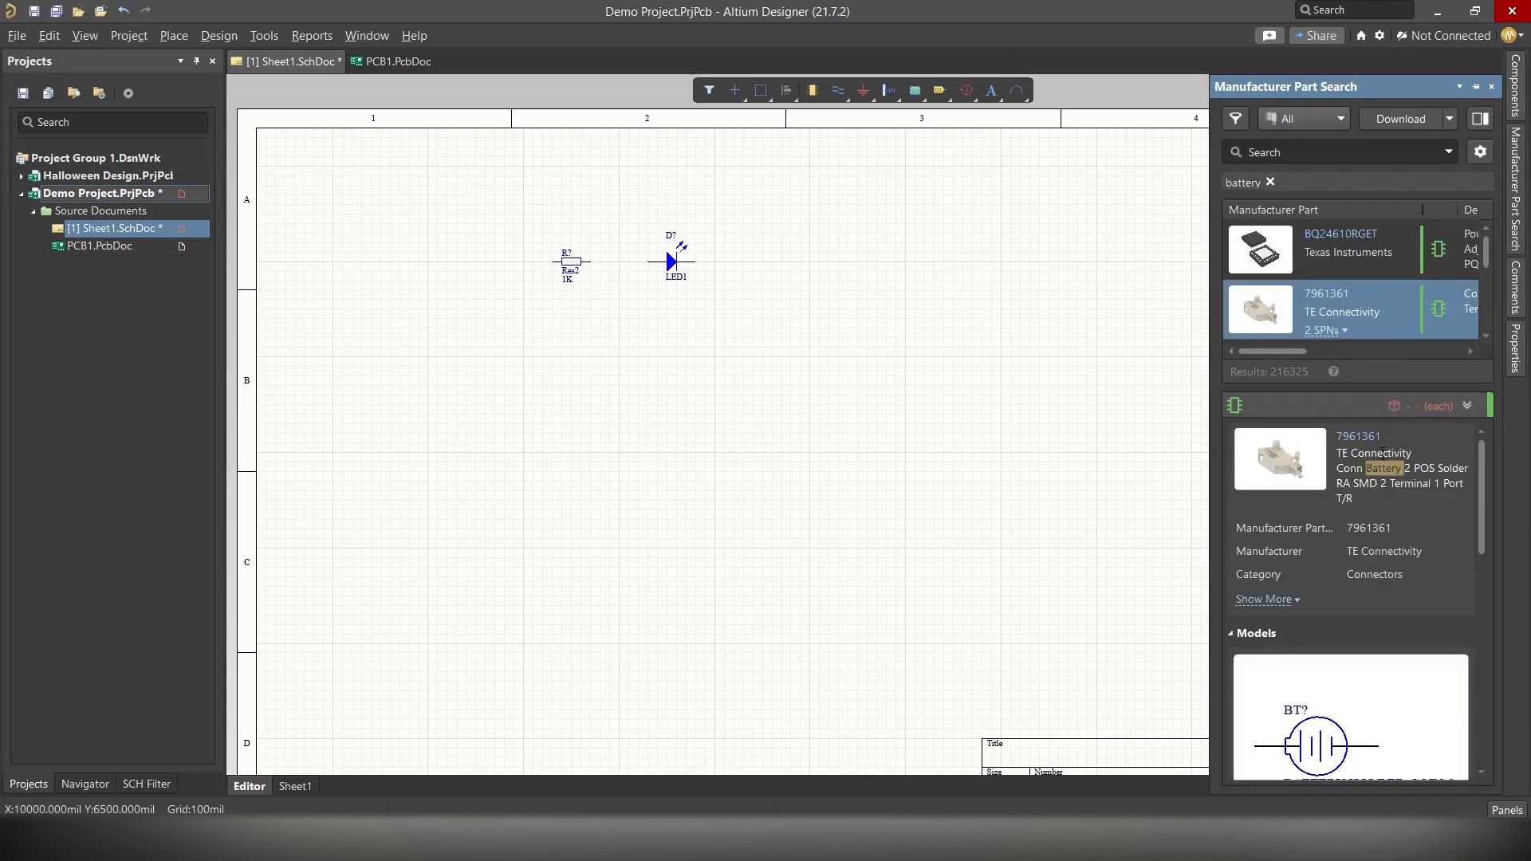
scroll(1405, 506, down, 5)
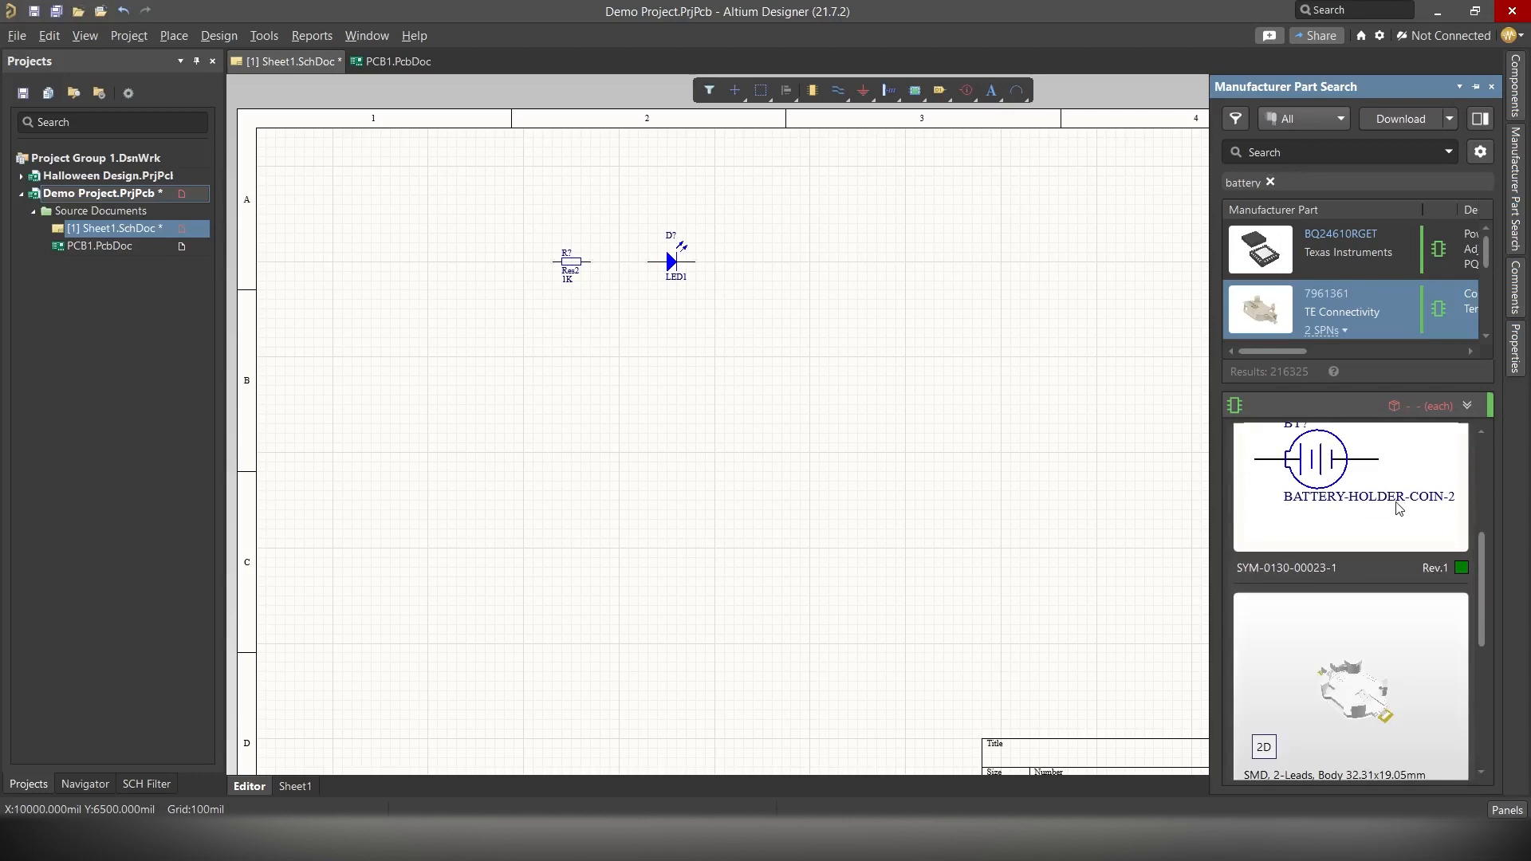
scroll(1388, 519, down, 3)
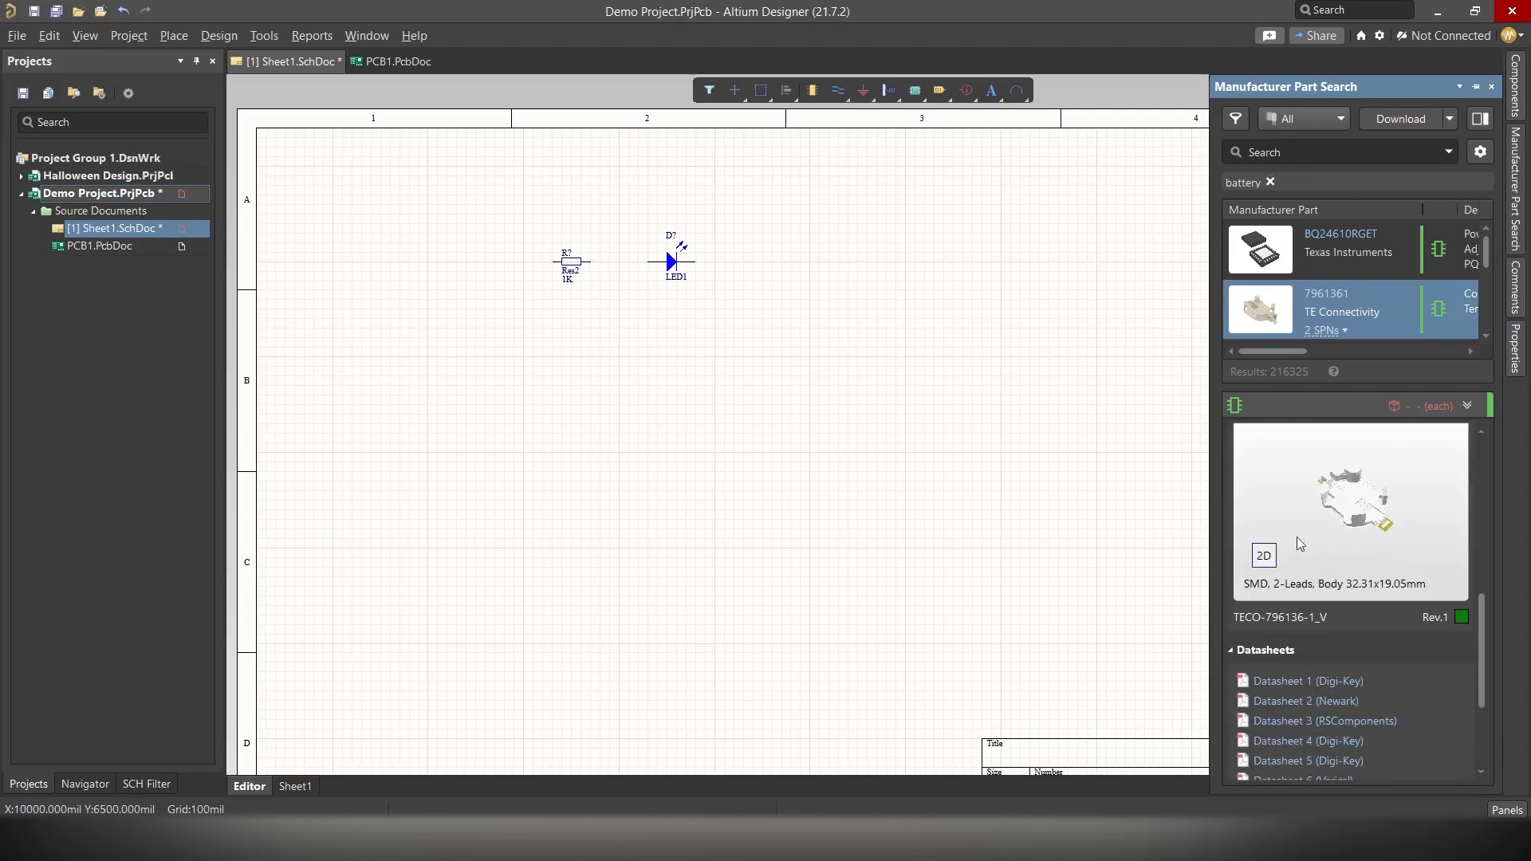
scroll(1341, 539, up, 1)
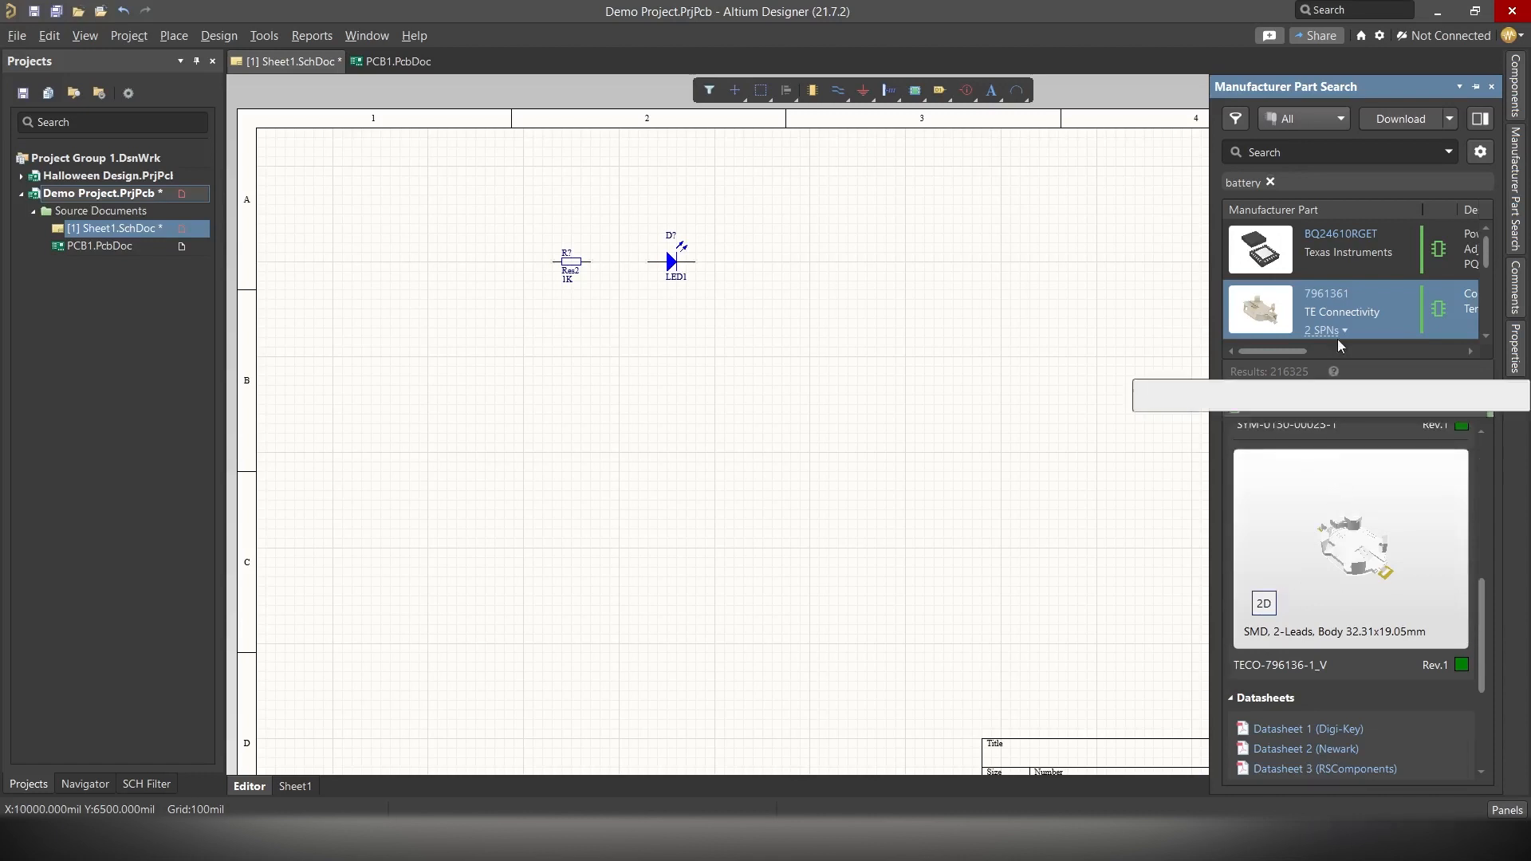
- Place one TE Connectivity 7961361 battery connector below and left of the resistor, rotated vertically with its positive terminal up
right_click(1355, 298)
click(1168, 310)
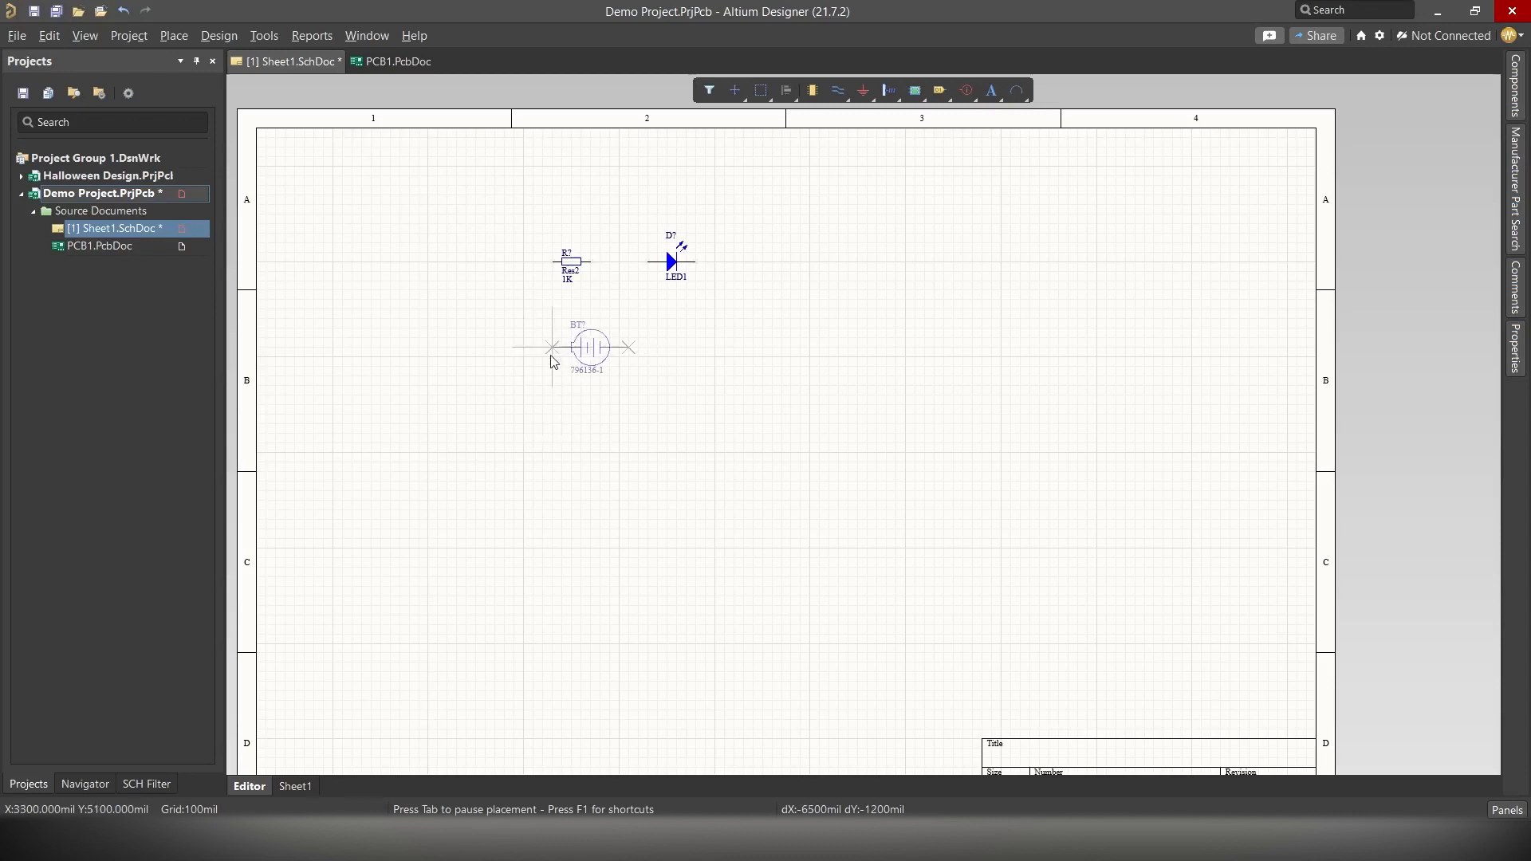
key(space)
key(space)
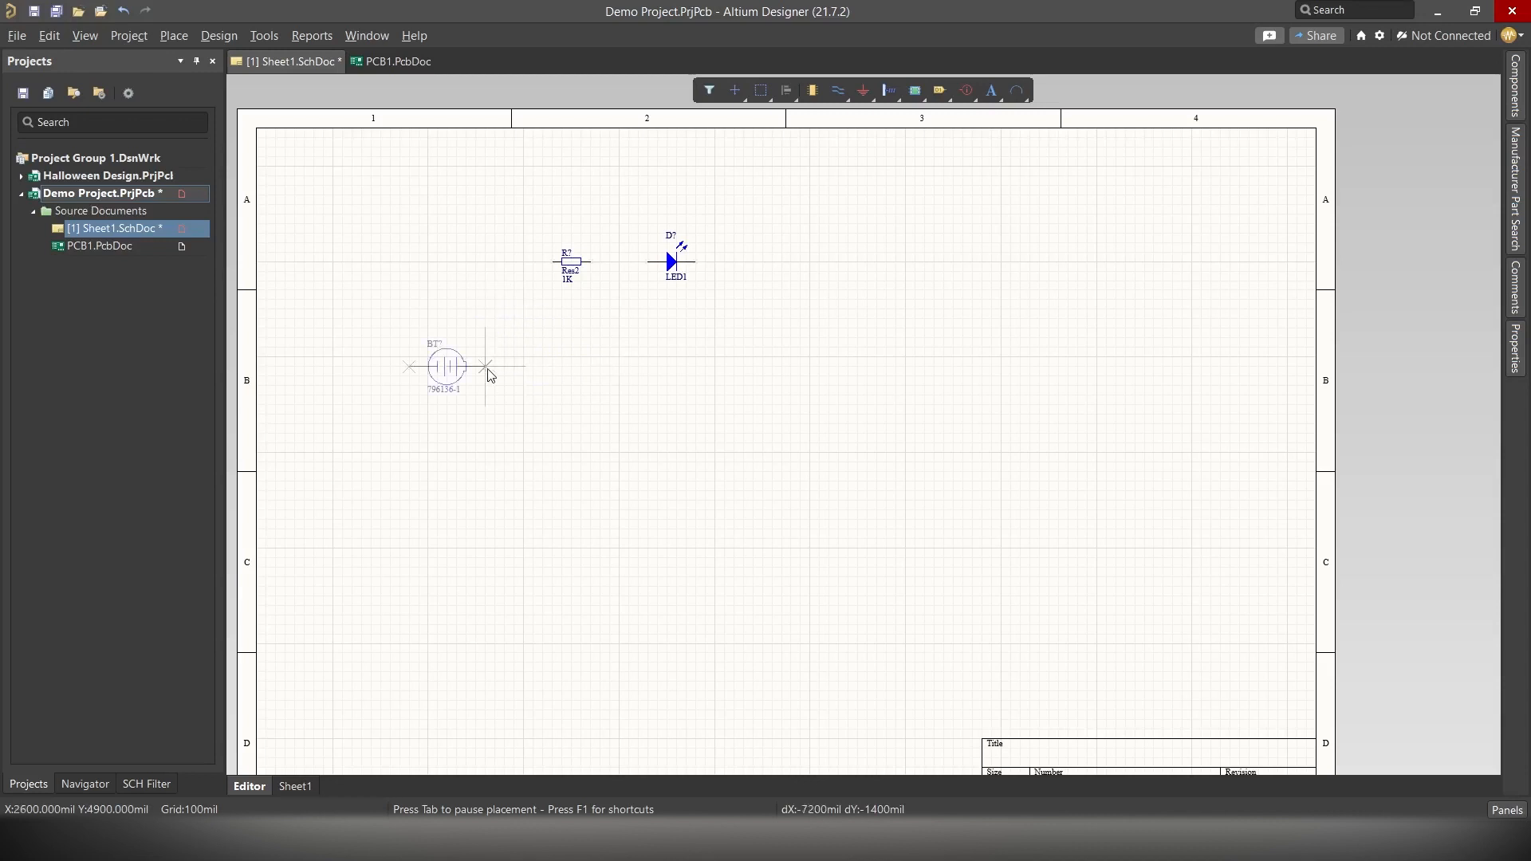
key(space)
key(space)
key(space)
key(space)
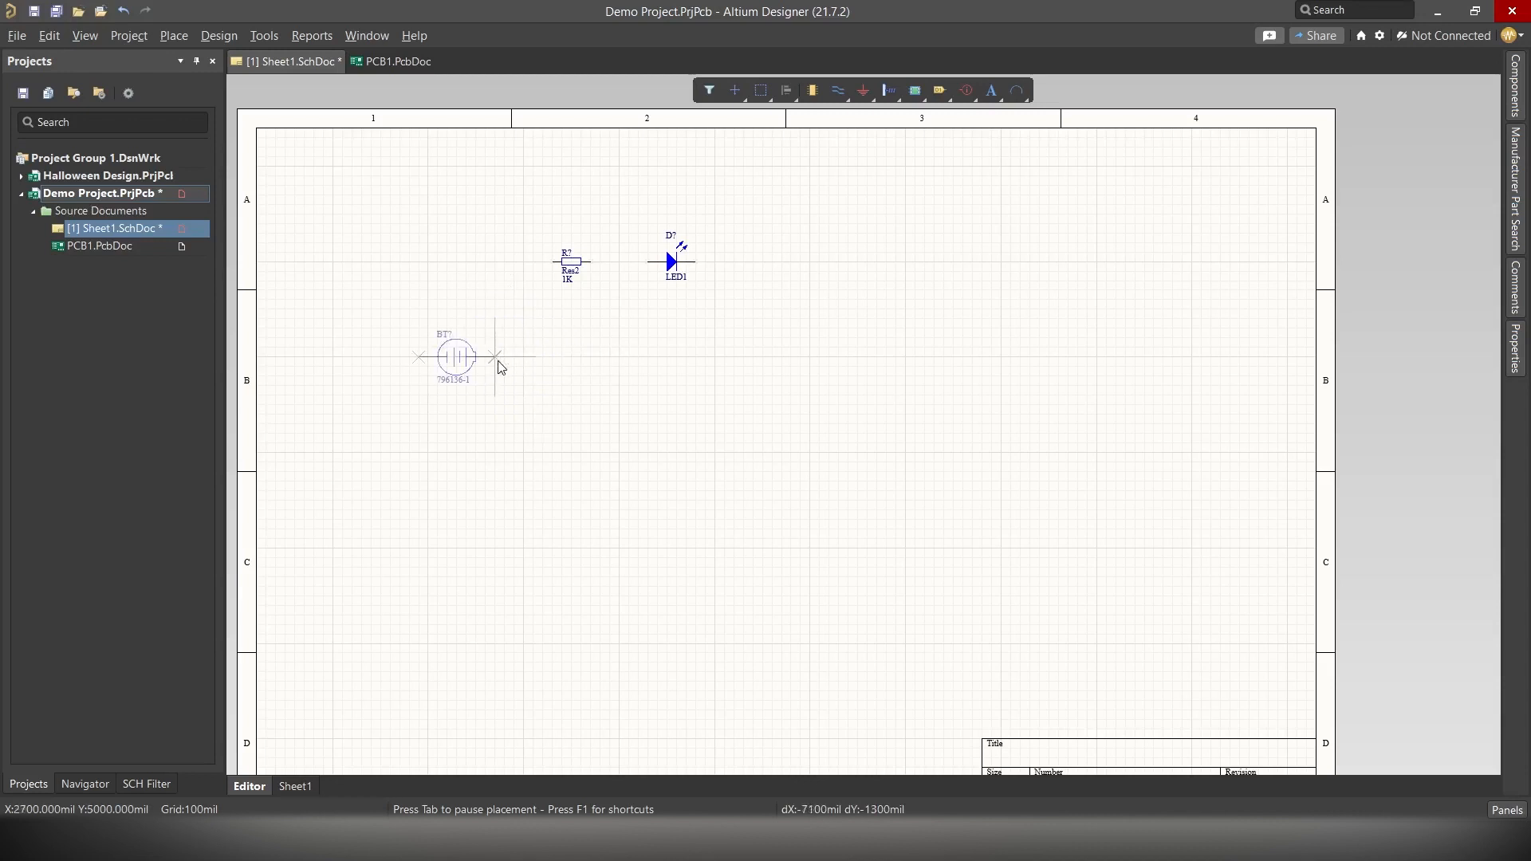
key(space)
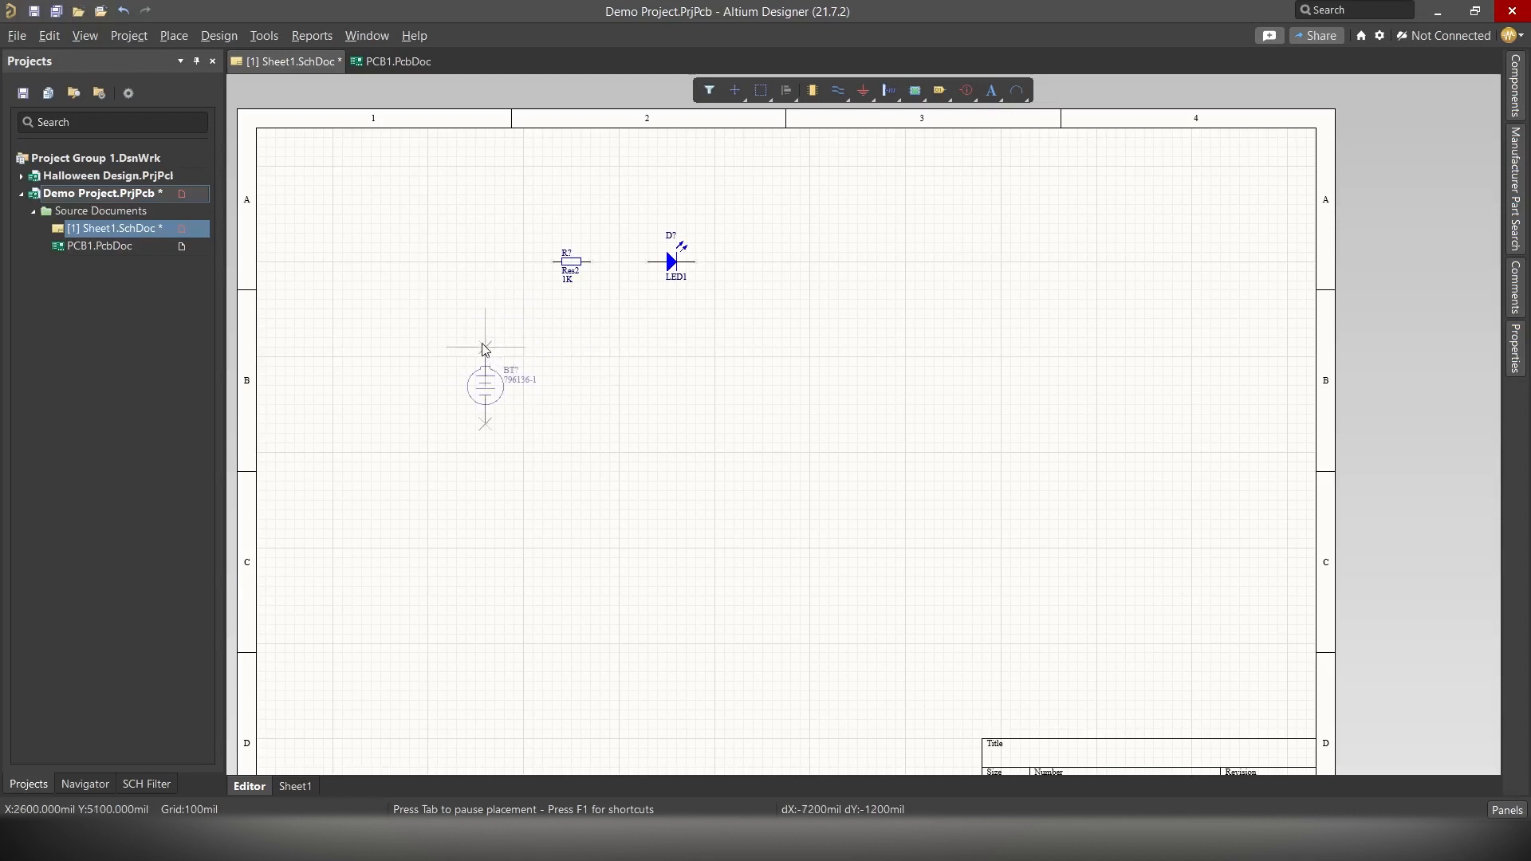
click(457, 306)
key(Escape)
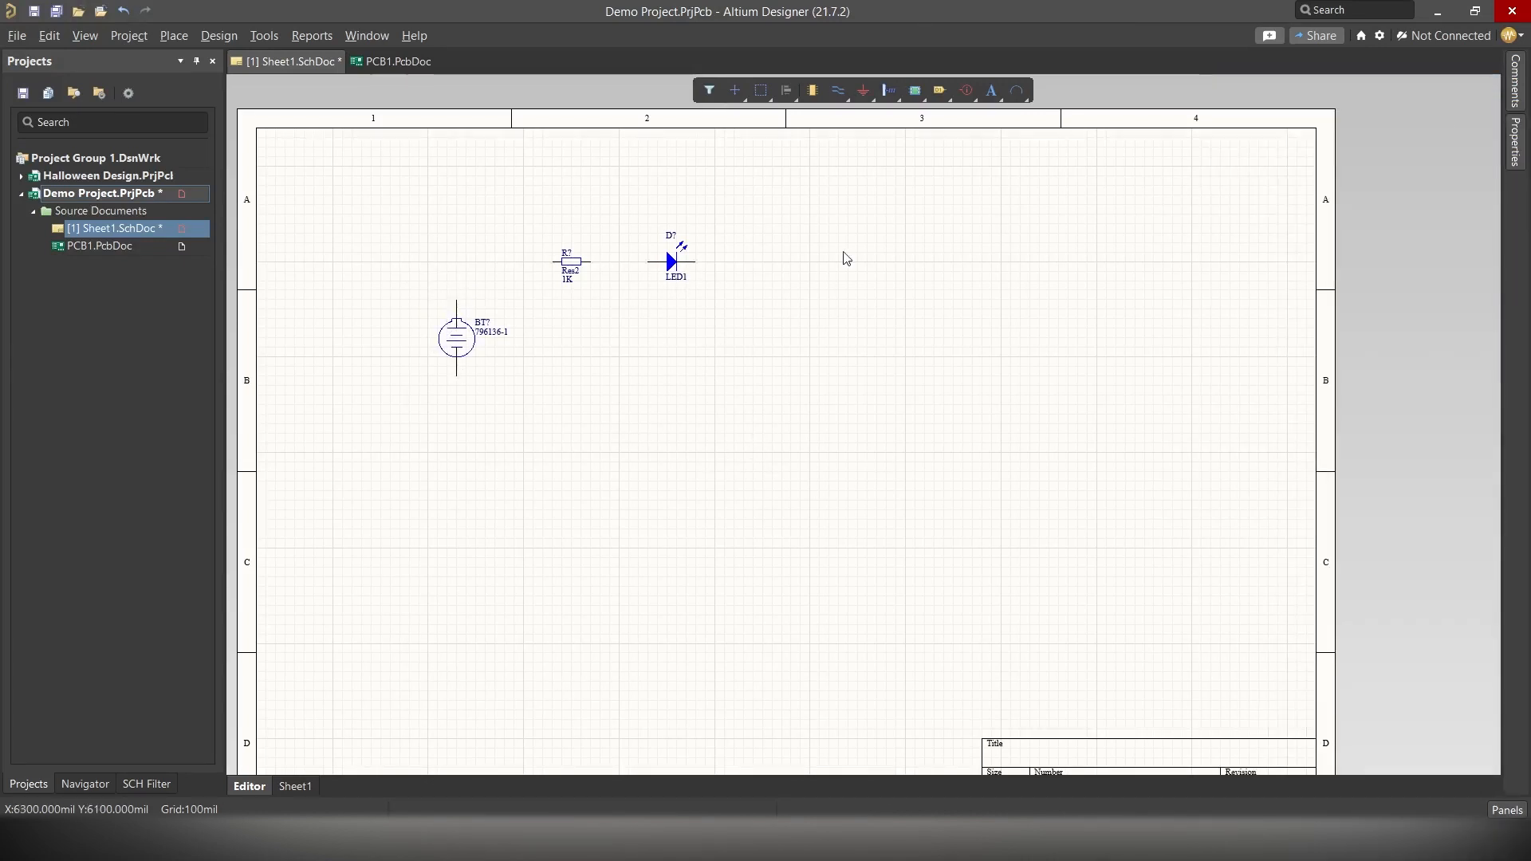
- Search the component library for "button", extend the search to Manufacturer Part Search and browse the parts offered
click(812, 90)
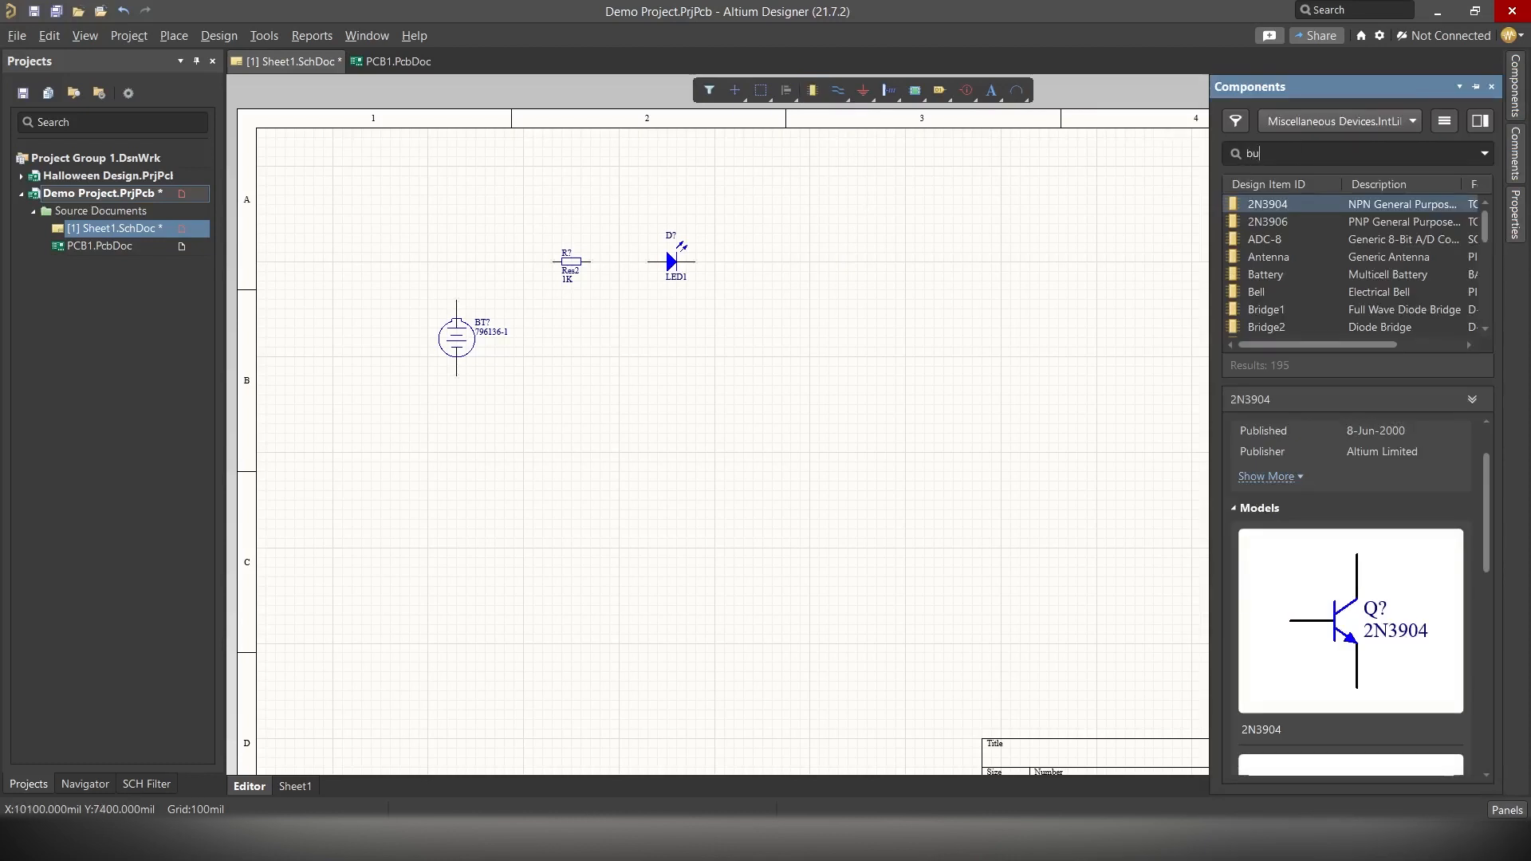
key(Return)
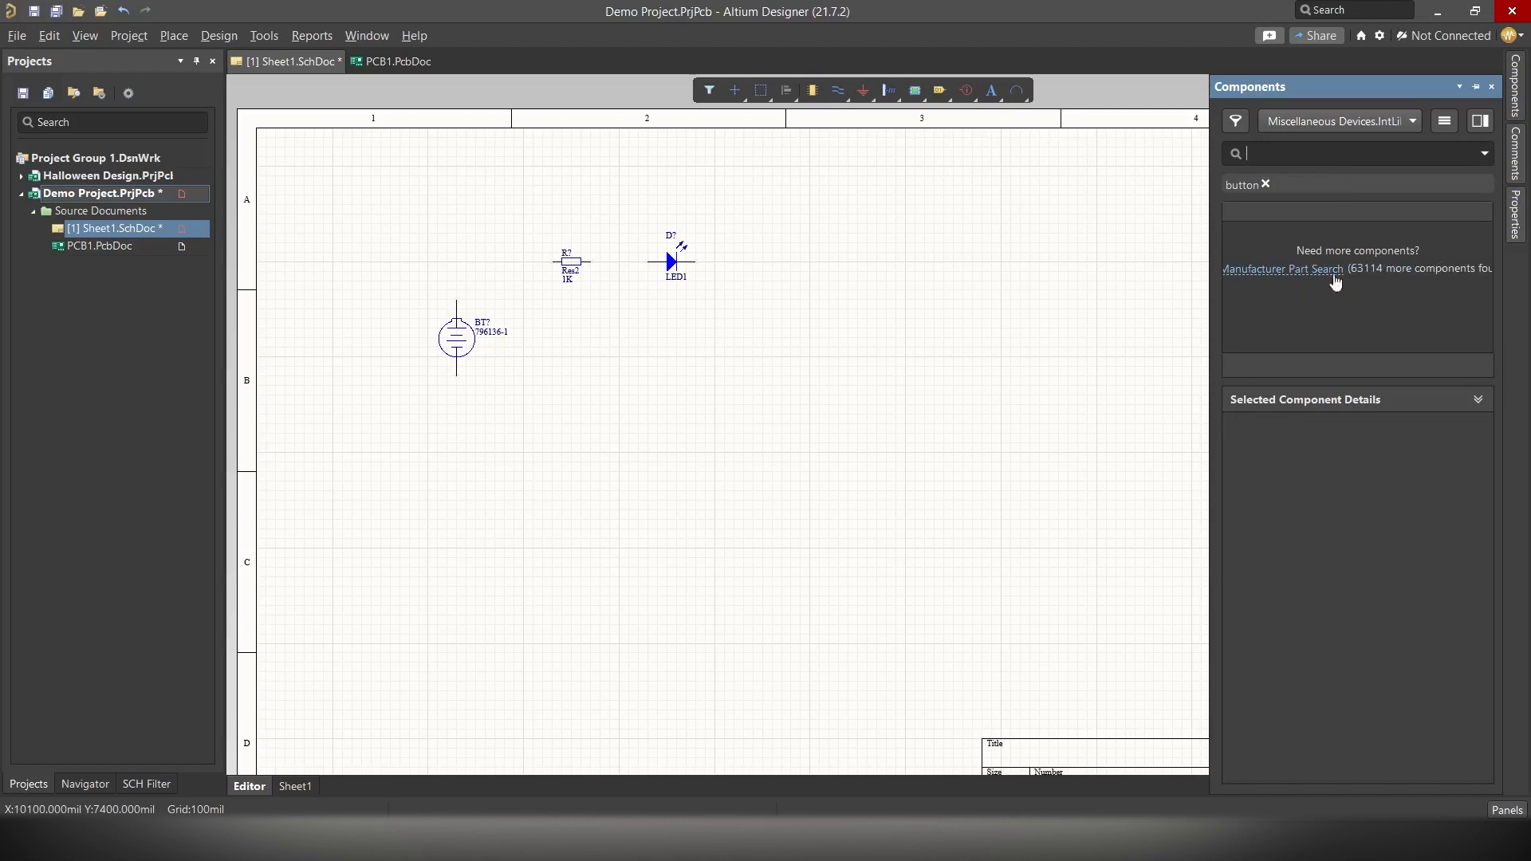
click(1278, 270)
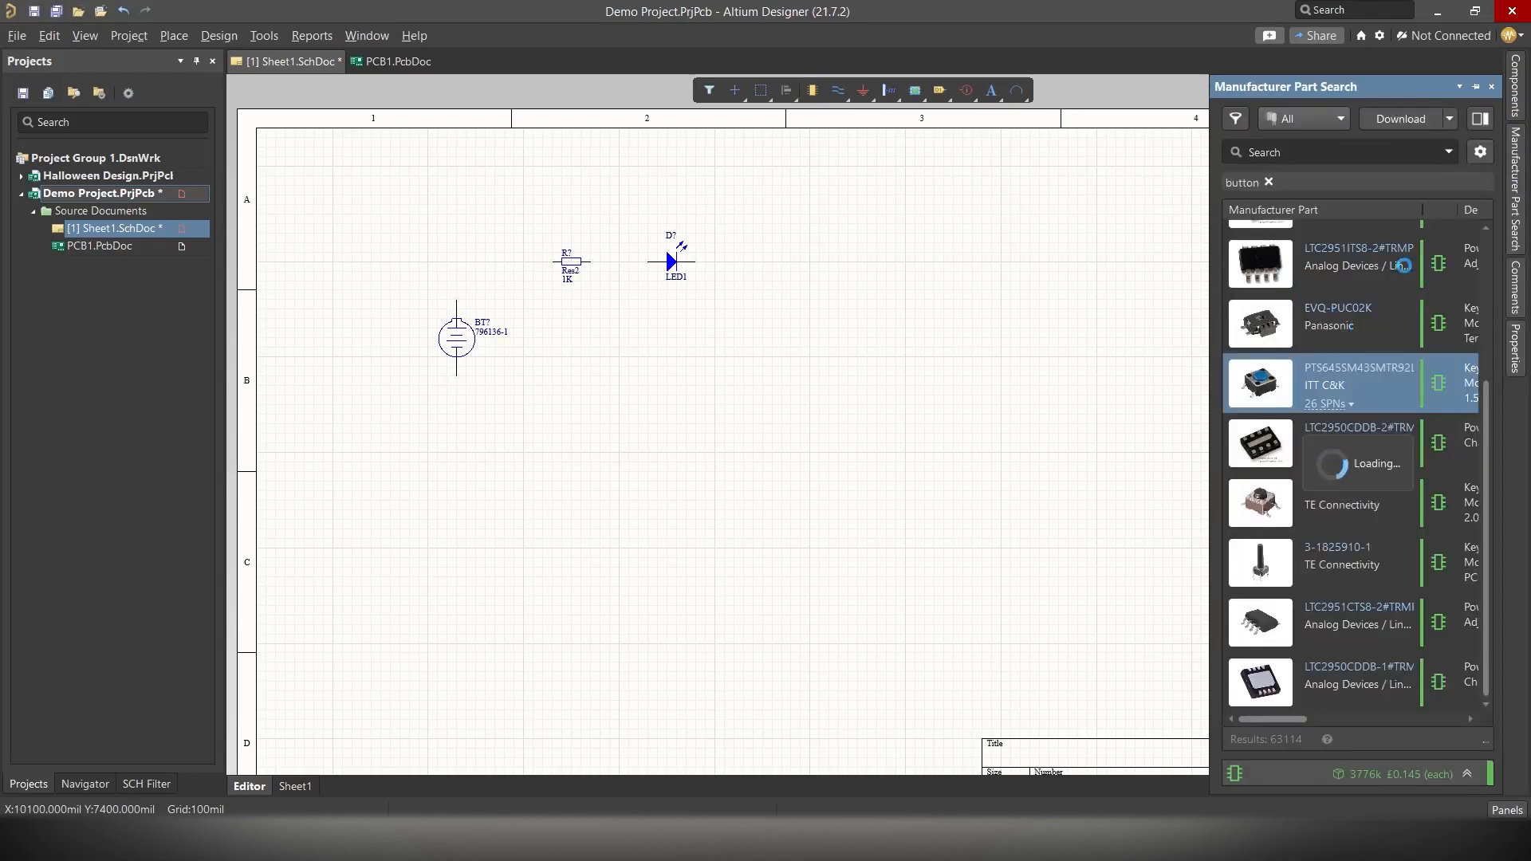
scroll(1389, 351, up, 2)
scroll(1342, 373, down, 1)
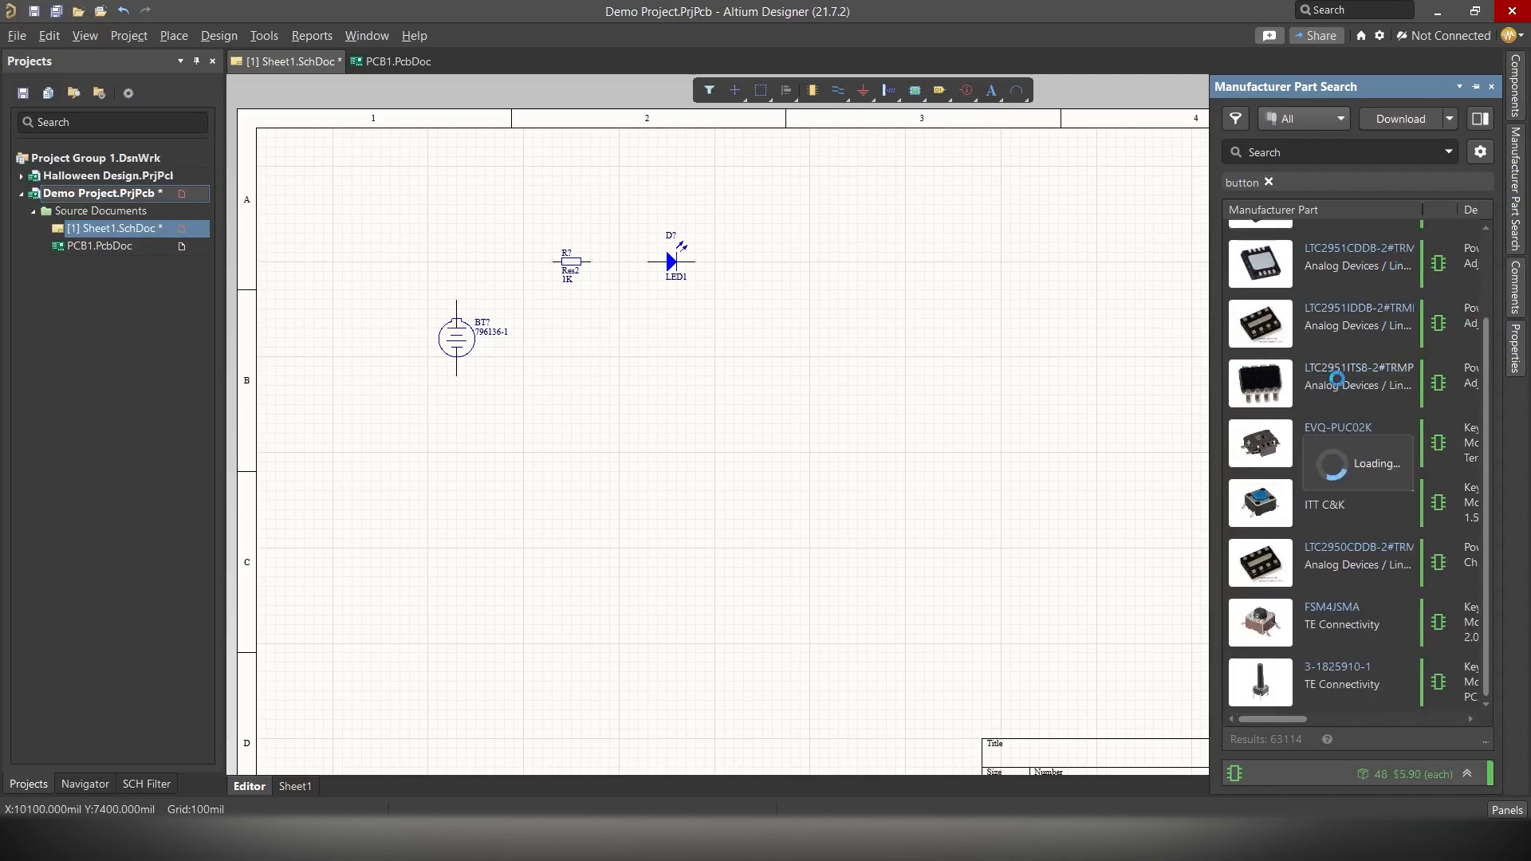
- Examine the symbol and footprint models of the ITT C&K PTS645SM43SMTR92LFS push-button switch
click(1357, 504)
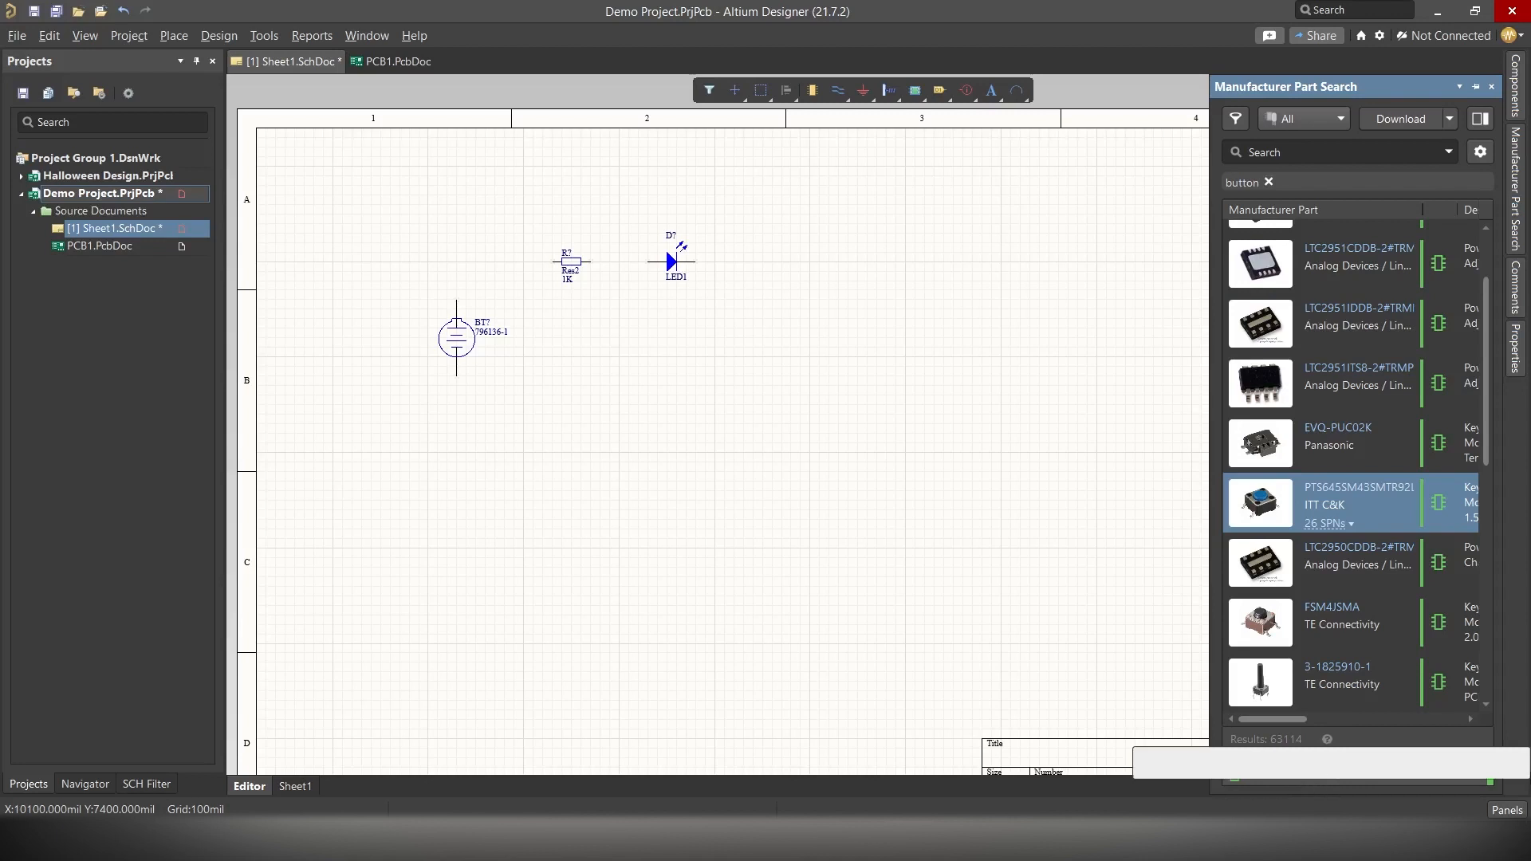
click(1323, 775)
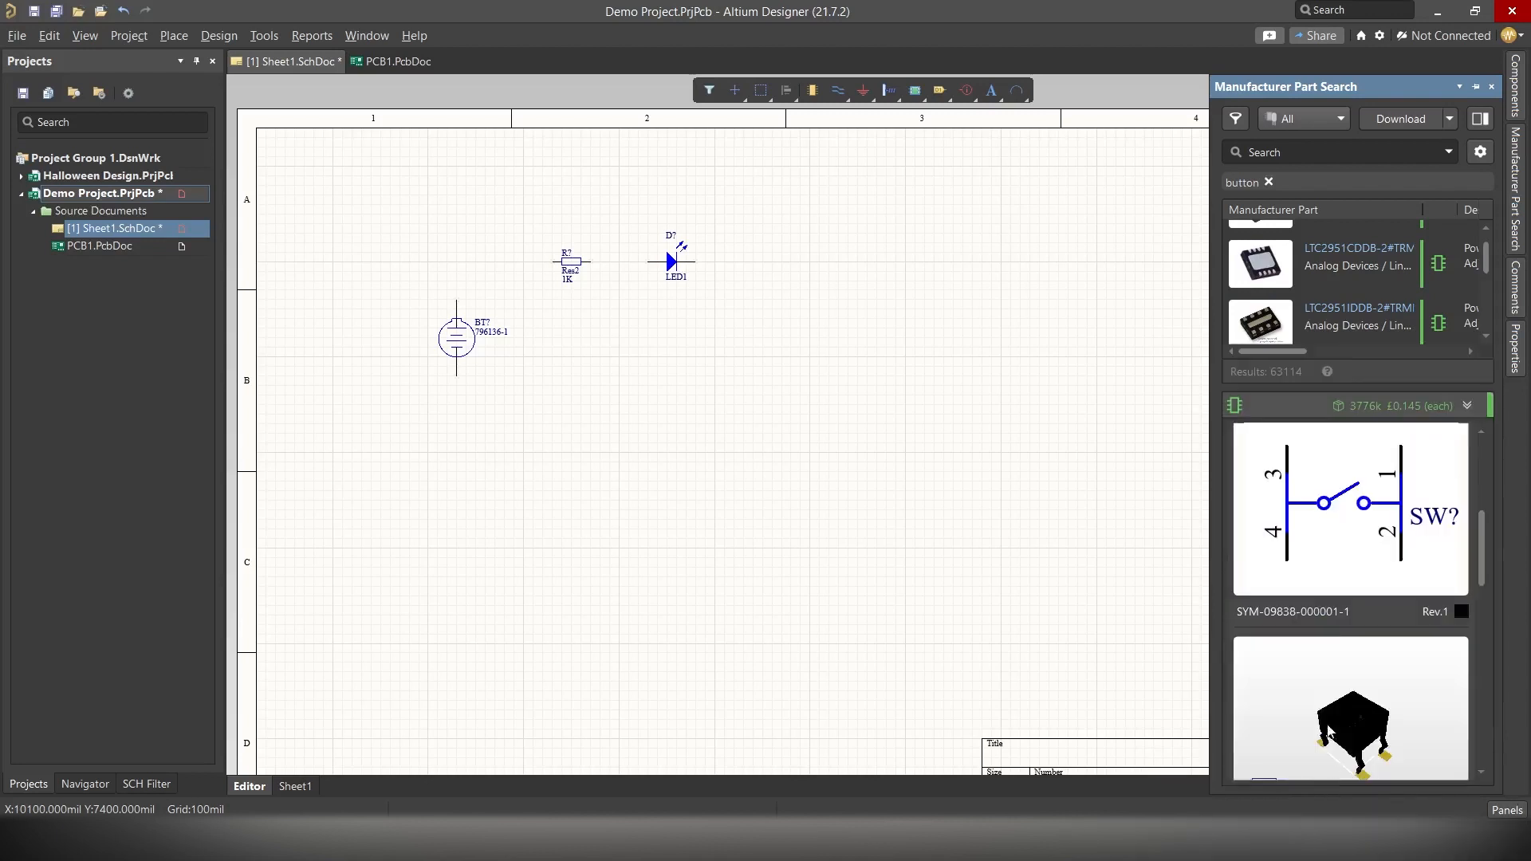
scroll(1397, 589, down, 3)
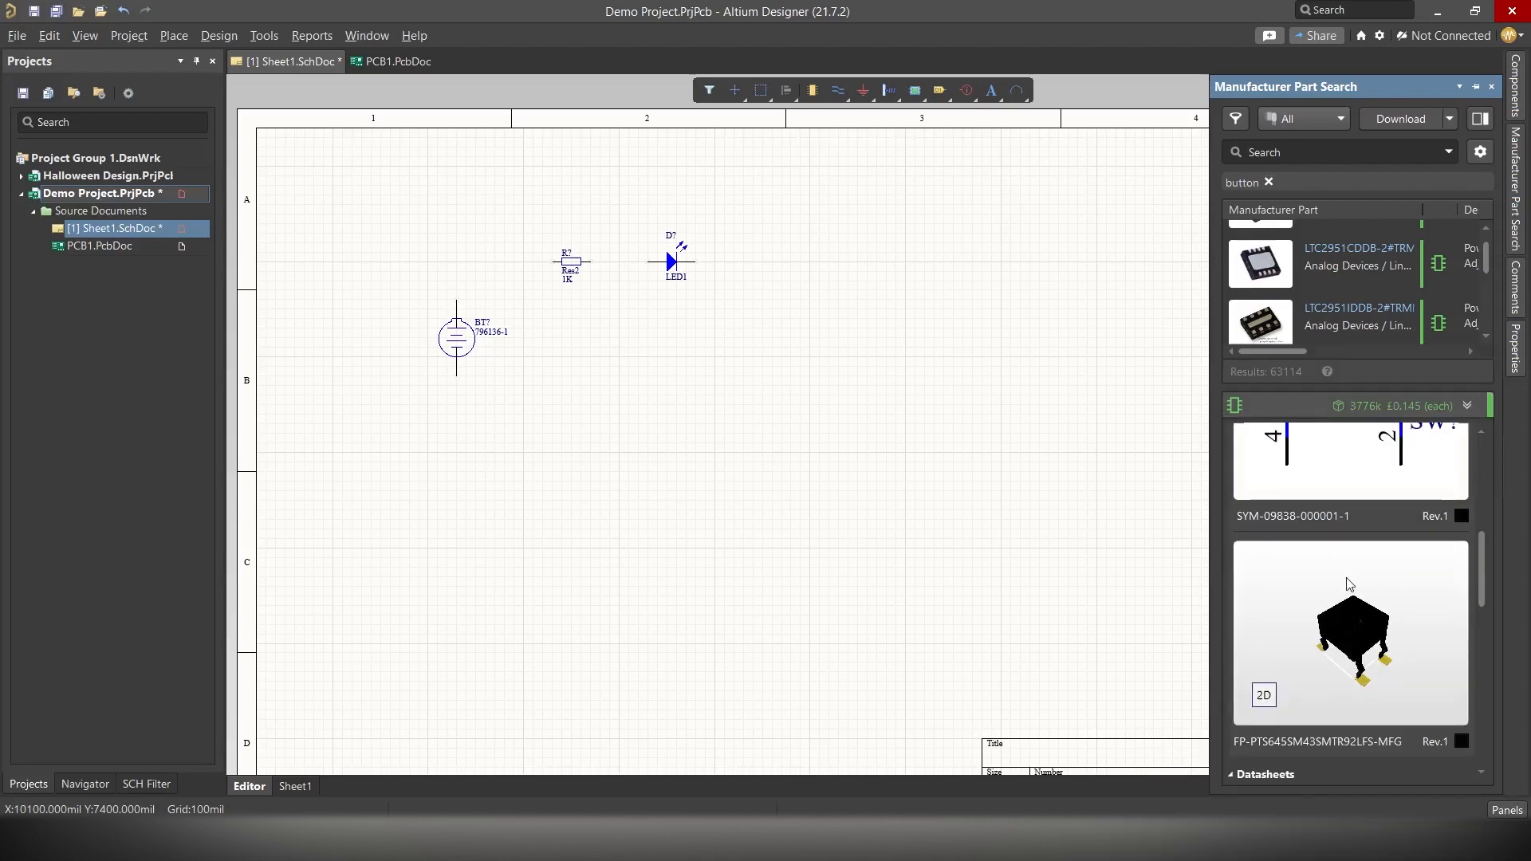
scroll(1316, 614, up, 2)
scroll(1362, 295, down, 2)
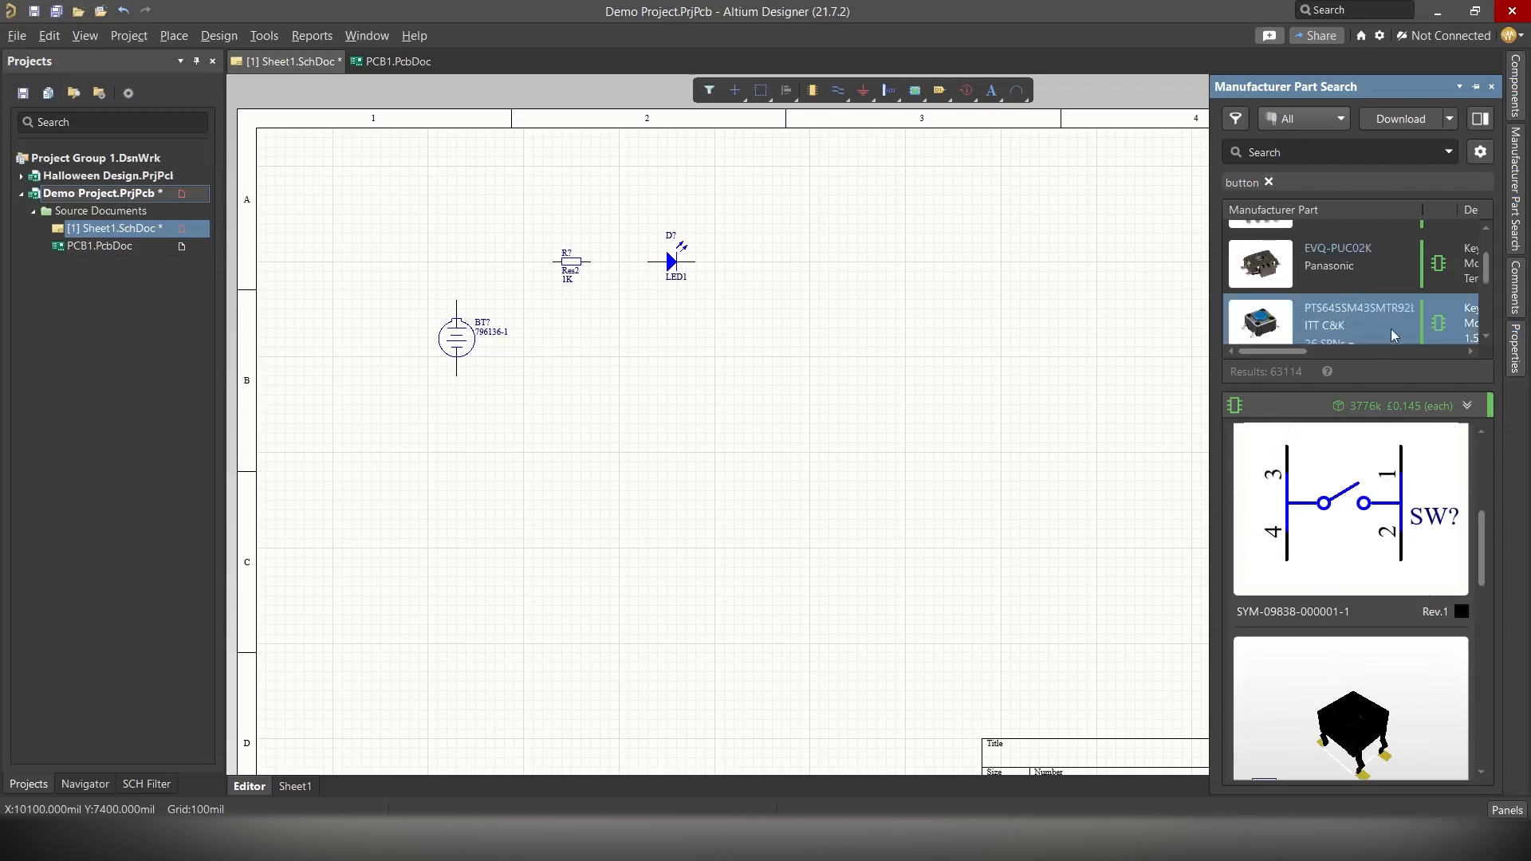
- Place one PTS645SM43SMTR92LFS switch in zone B2 of the schematic sheet, below the LED
right_click(1390, 323)
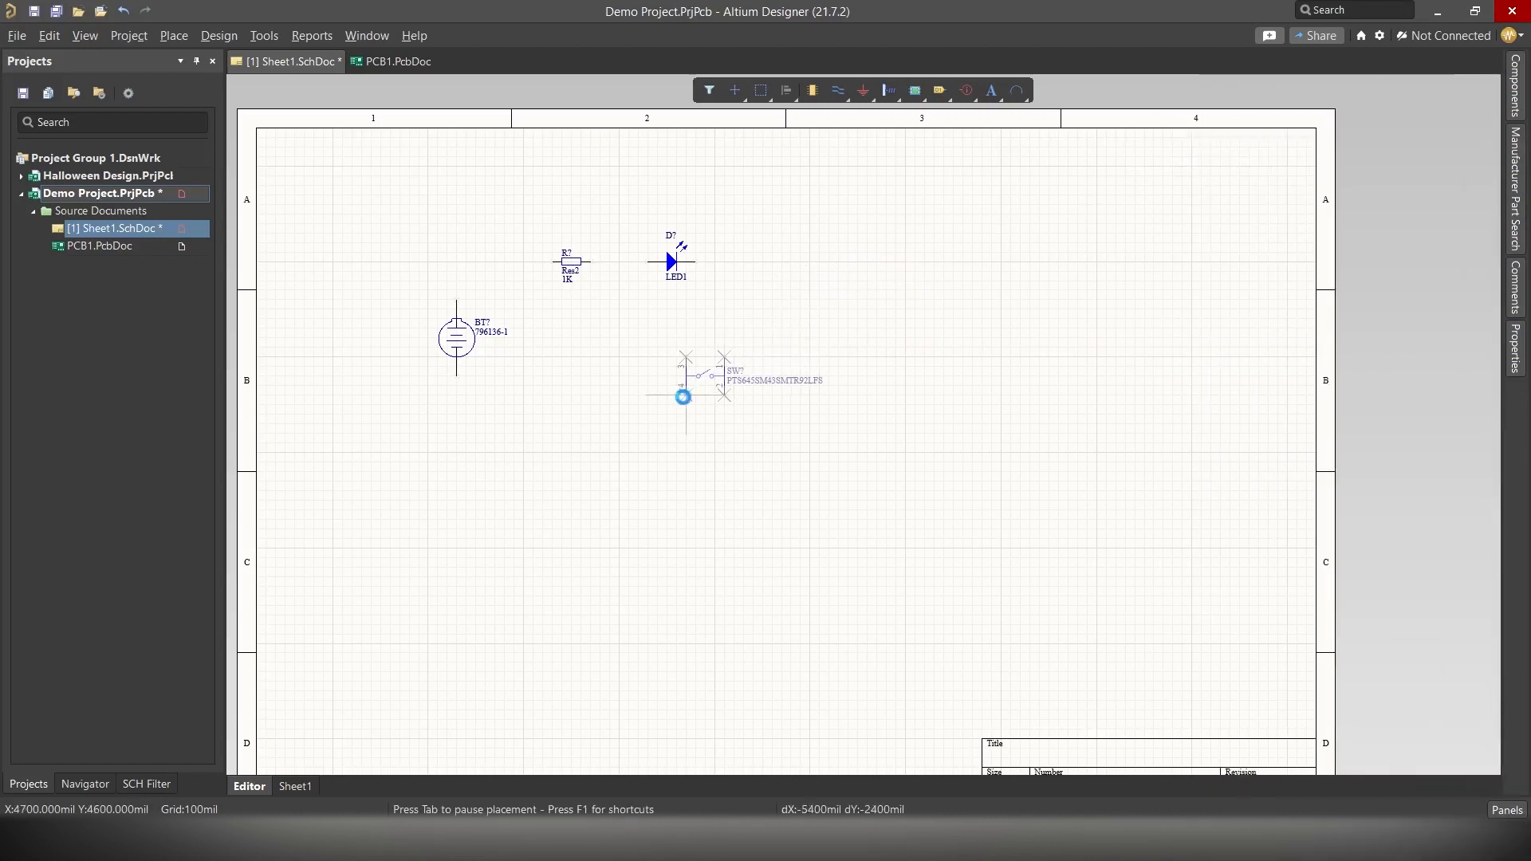
click(683, 397)
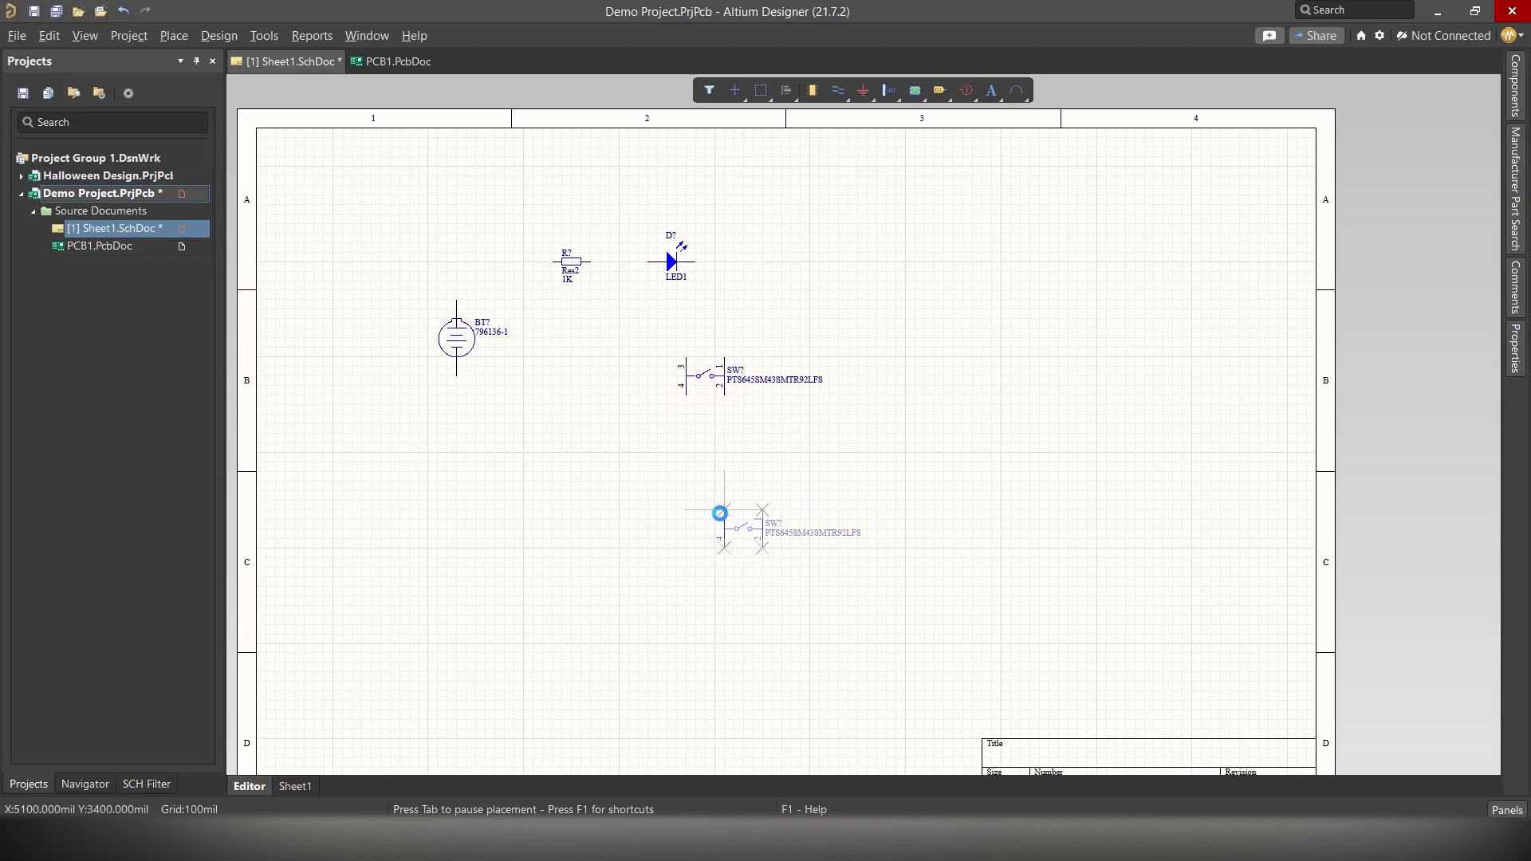
key(Escape)
click(760, 497)
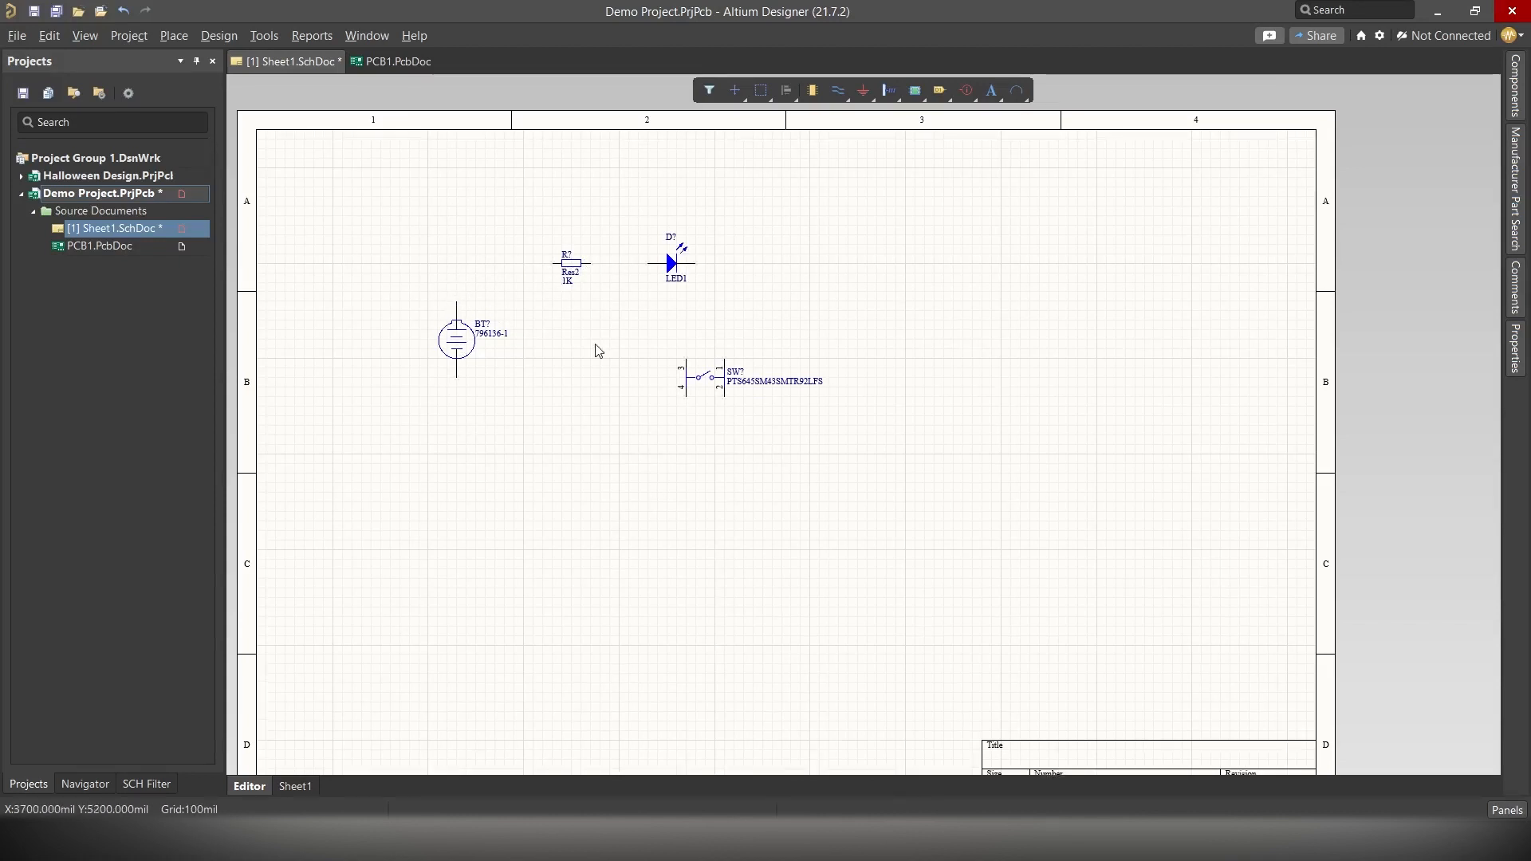
- Draw a right-angled wire from the battery's upper terminal to the resistor's left pin
ctrl+scroll(579, 371, up, 1)
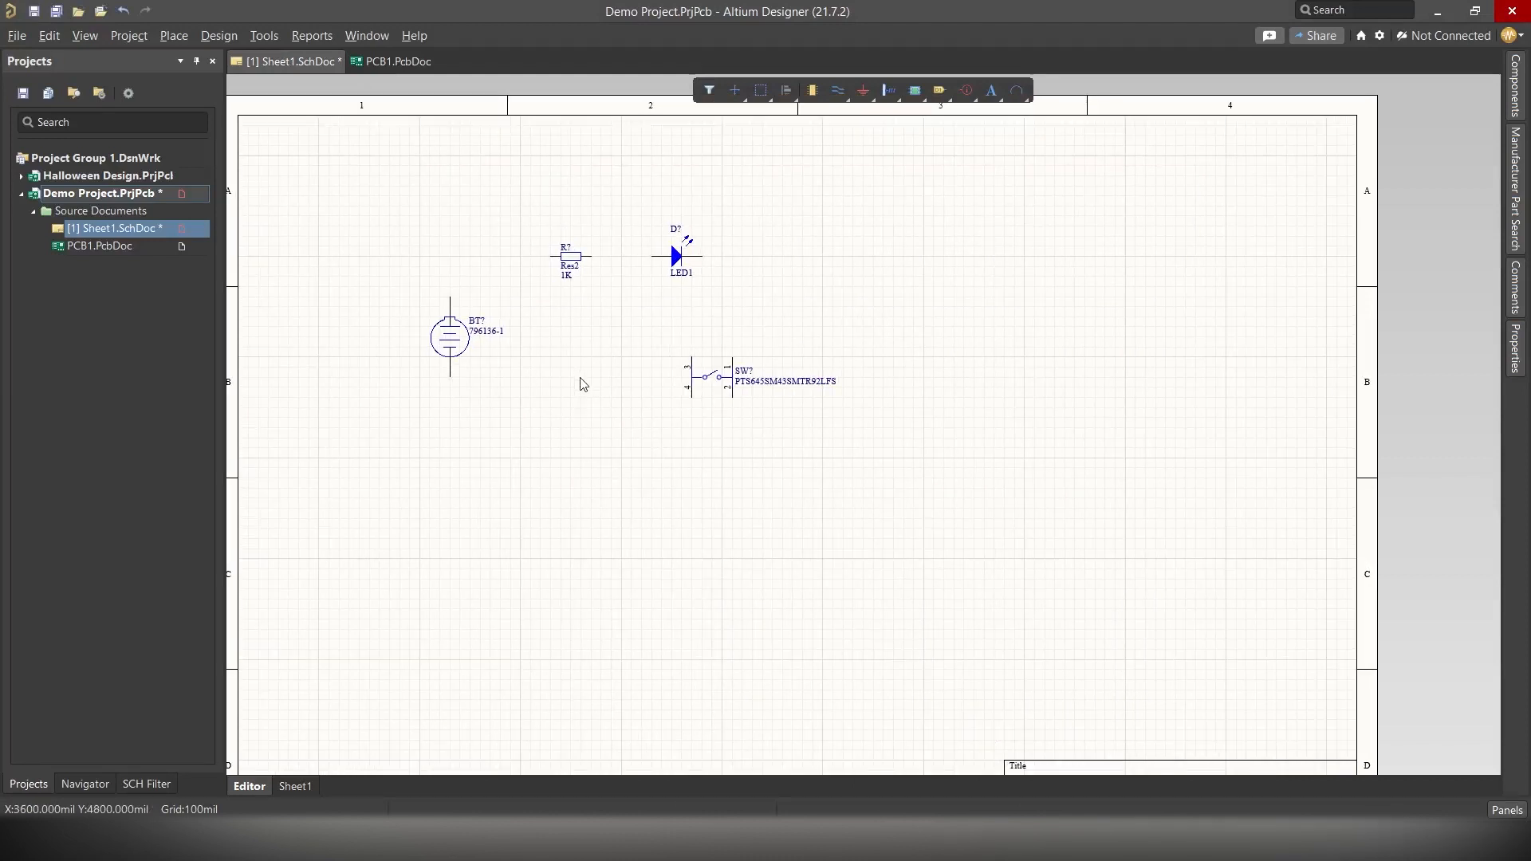
ctrl+scroll(580, 378, up, 4)
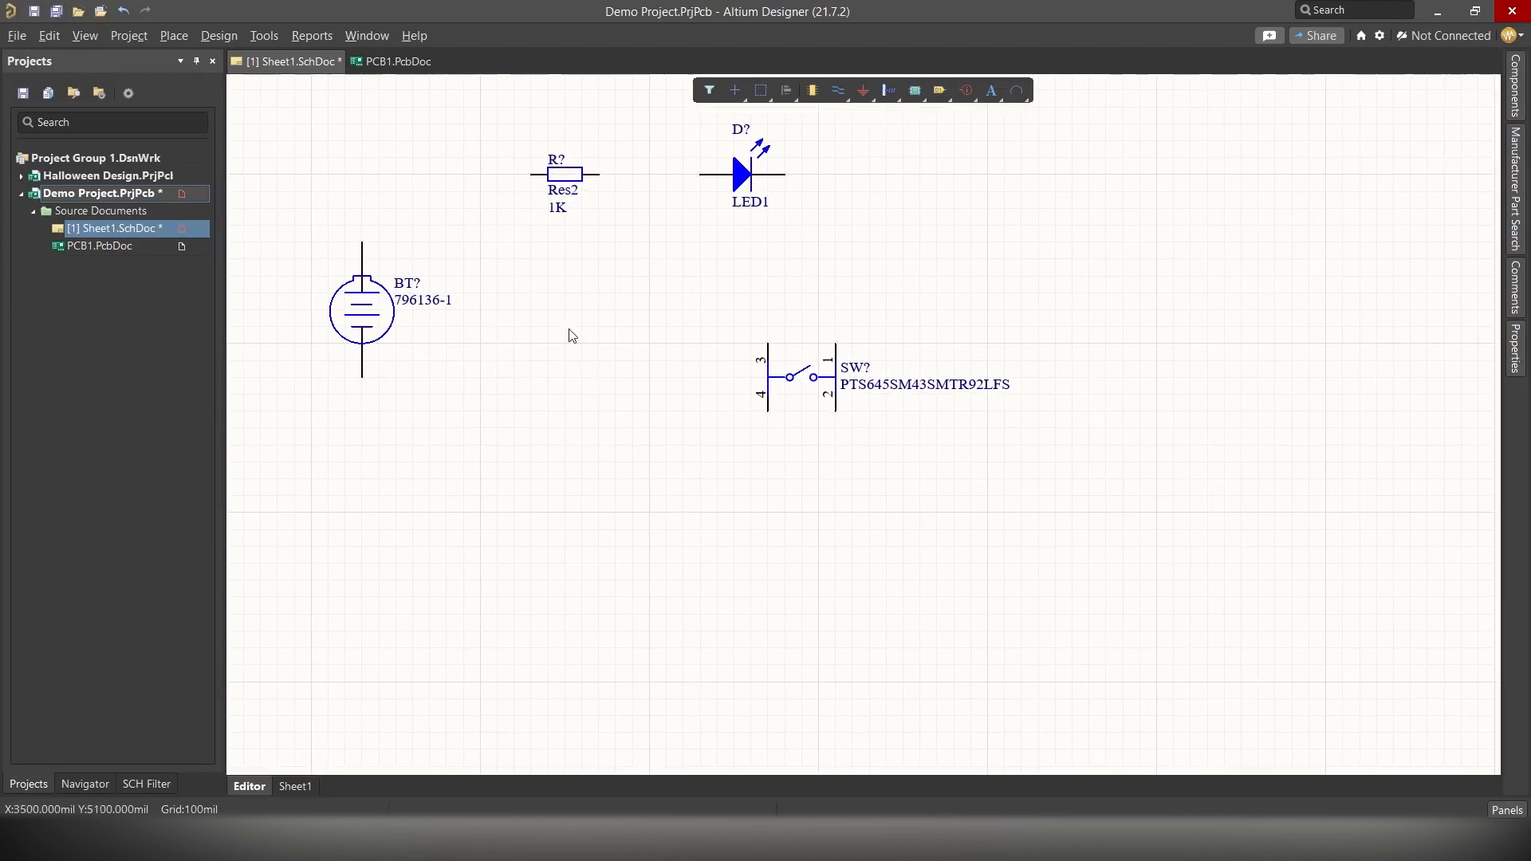
right_drag(580, 238, 638, 366)
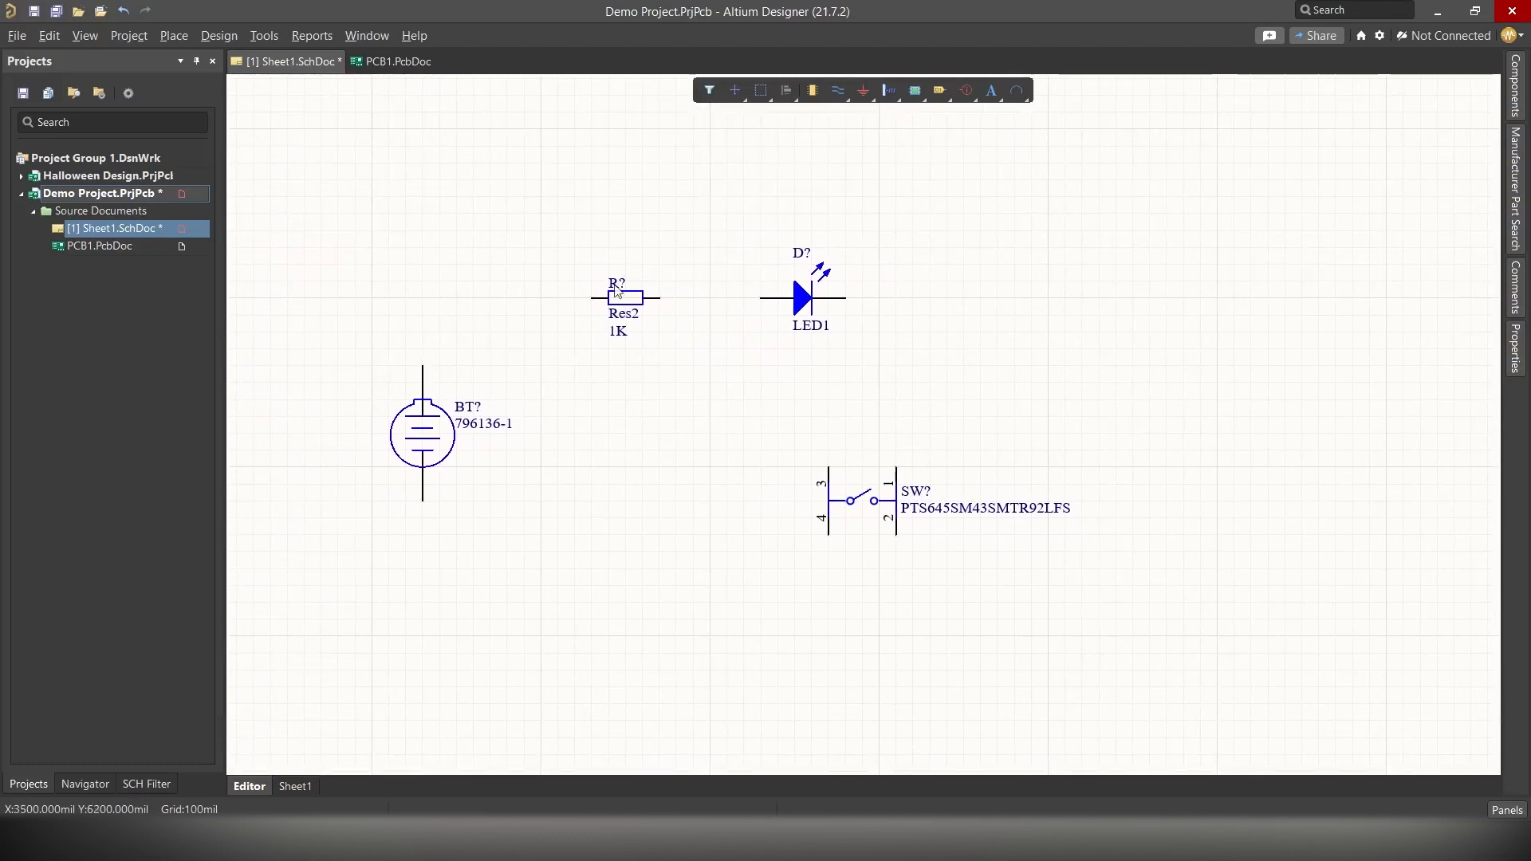
right_click(839, 89)
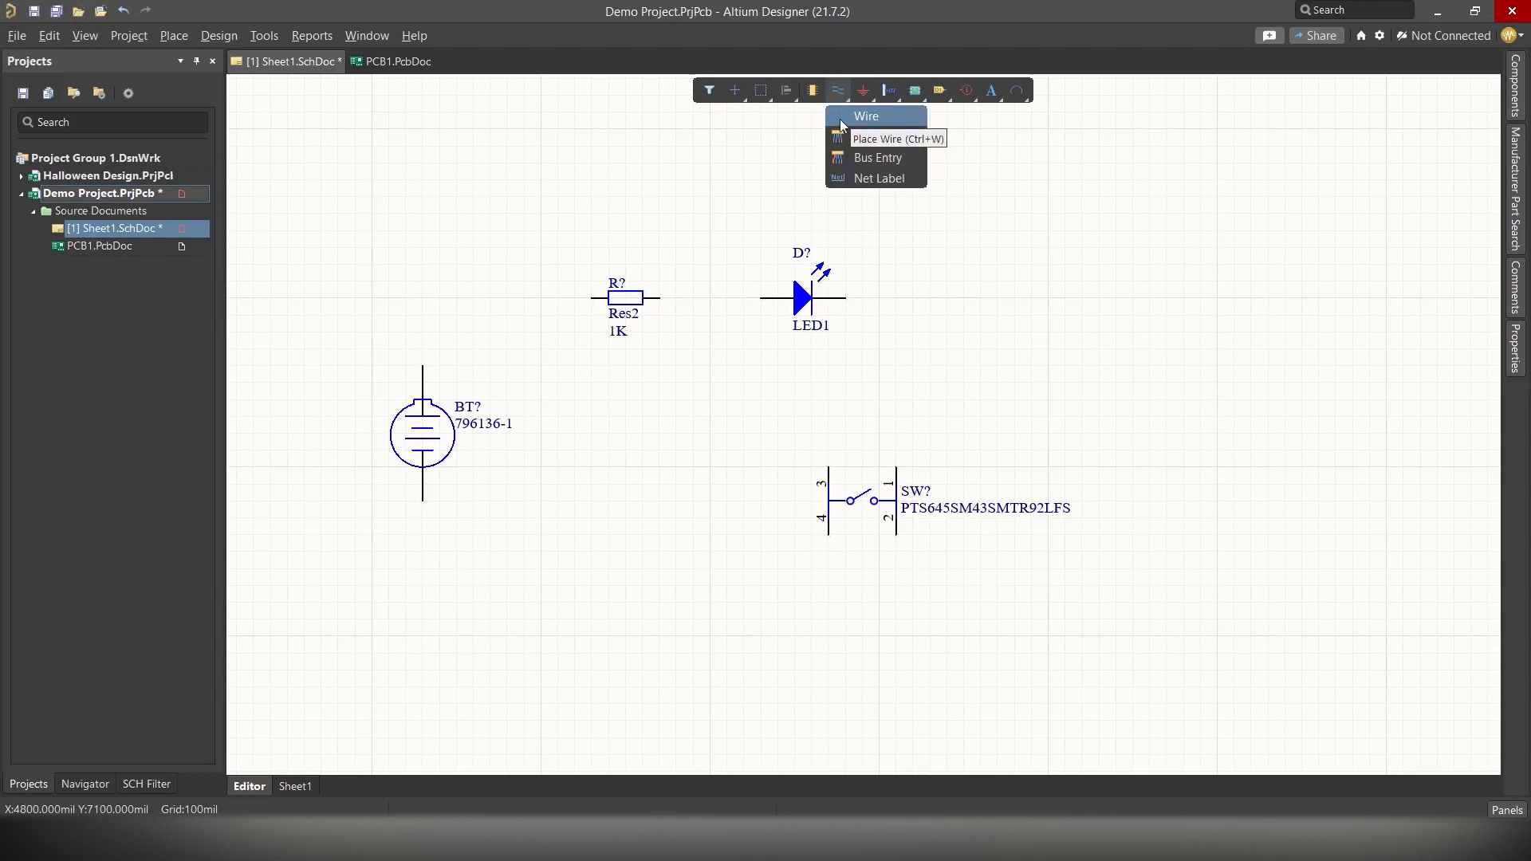
click(872, 118)
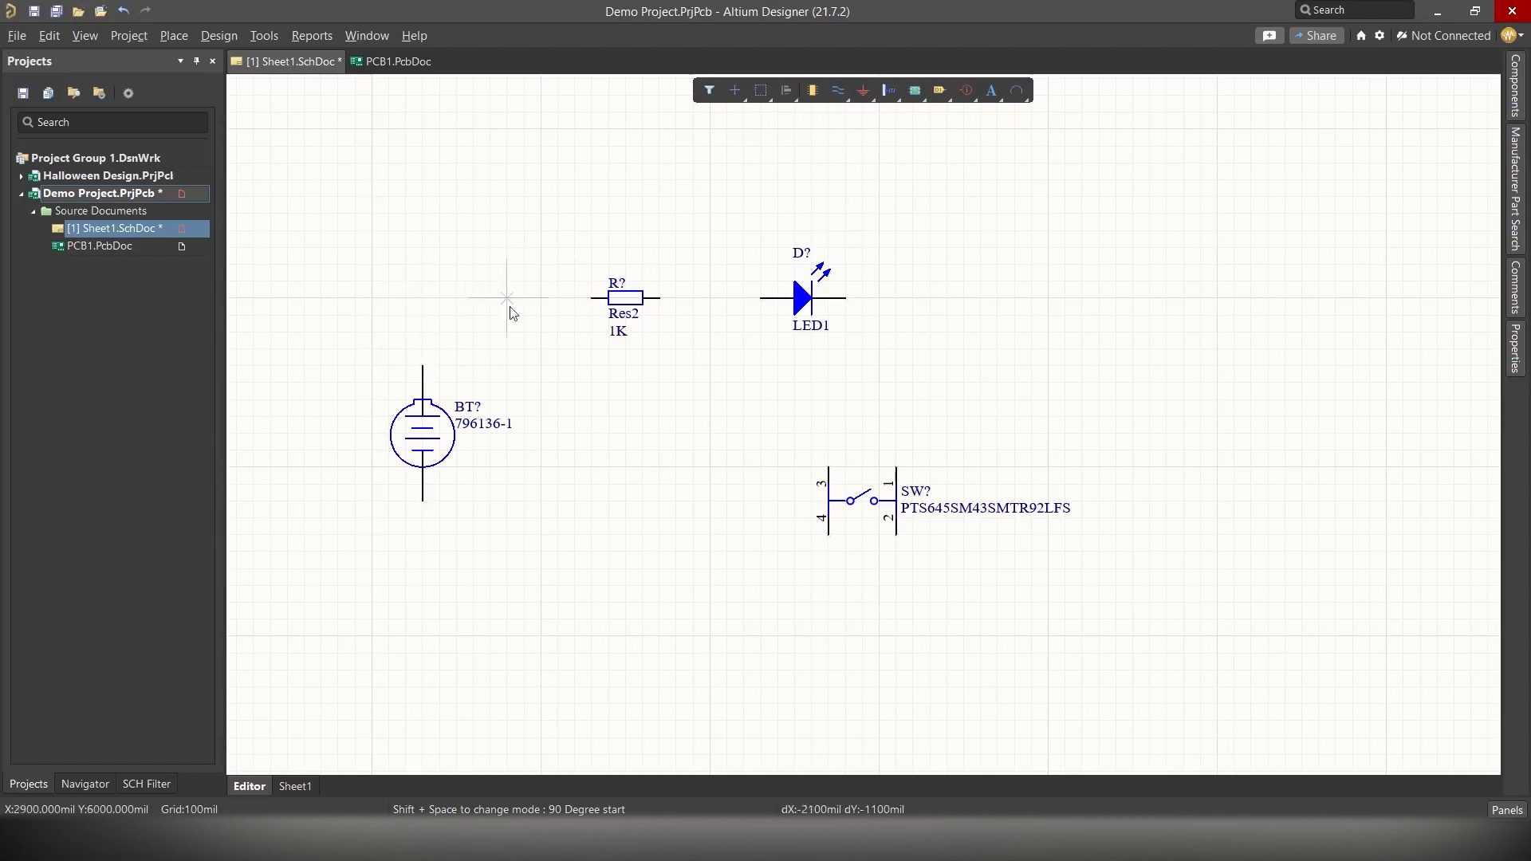
click(423, 365)
click(592, 299)
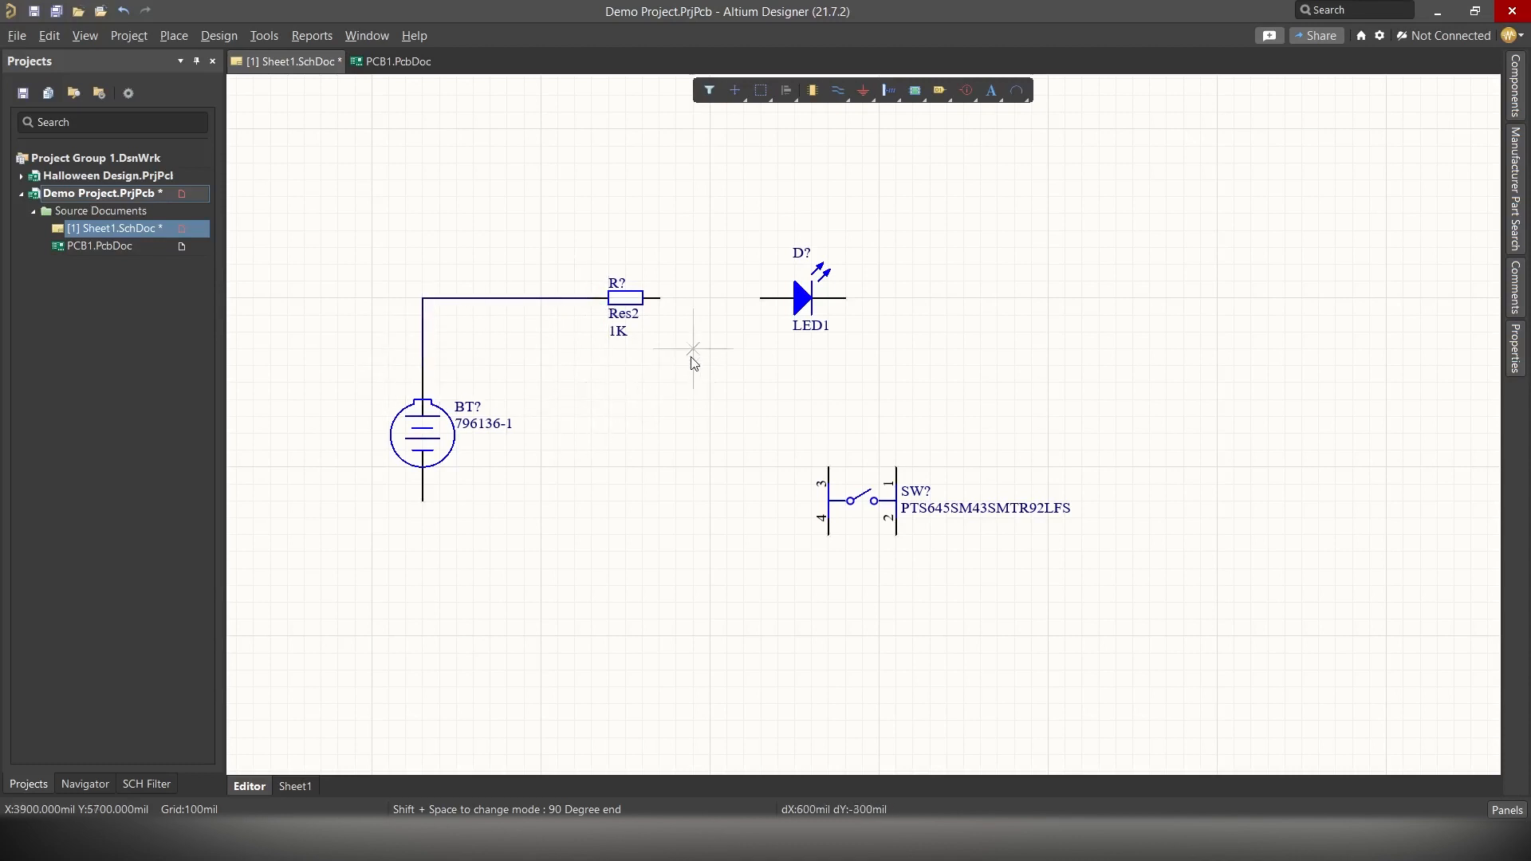
- Wire the resistor's right pin to the LED's anode, and the LED's cathode to pin 1 of the switch
click(659, 298)
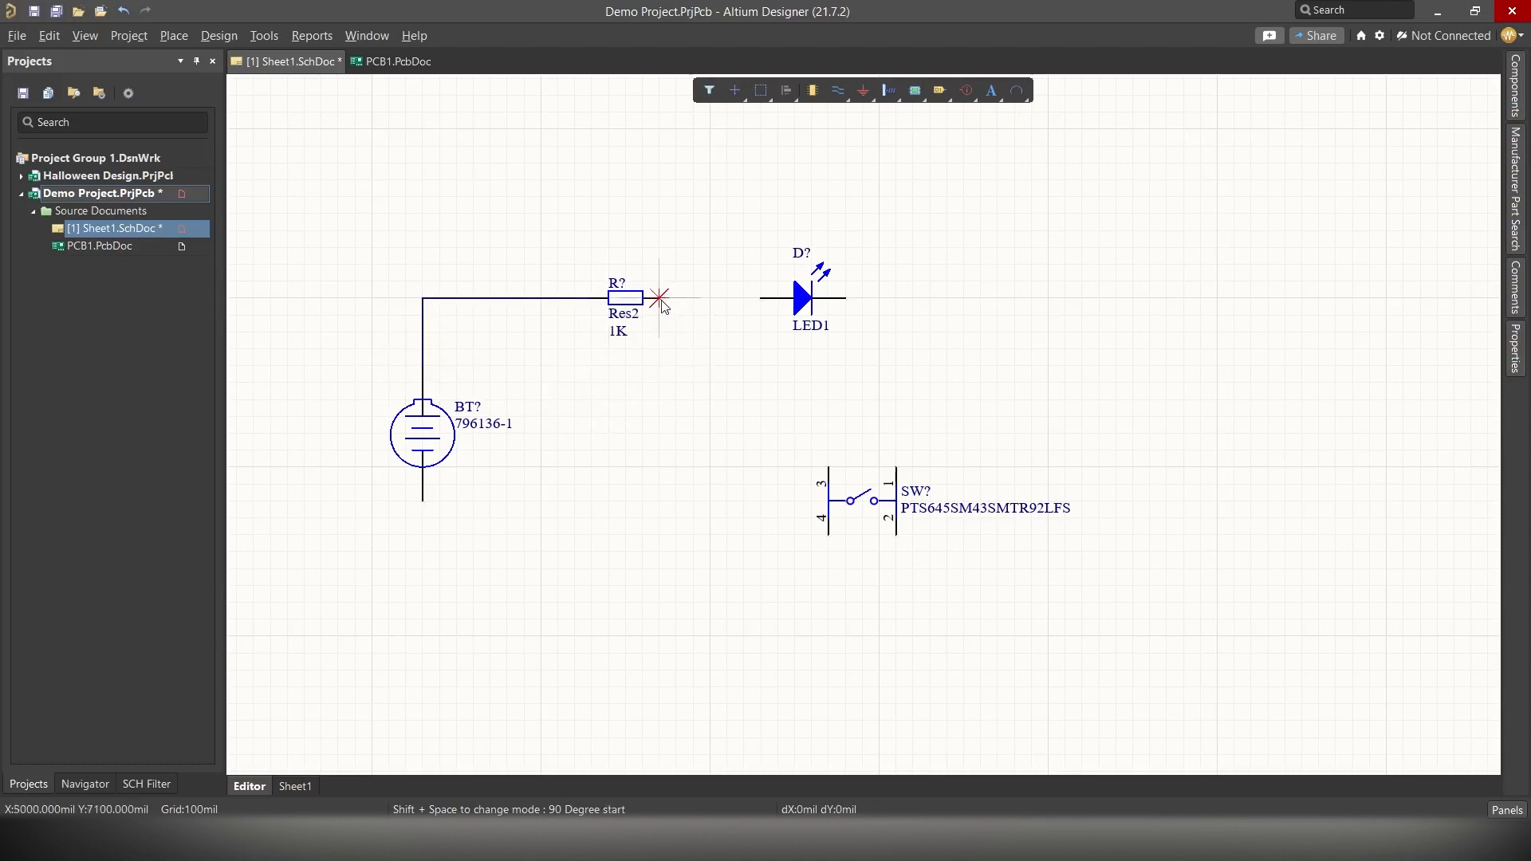
click(761, 298)
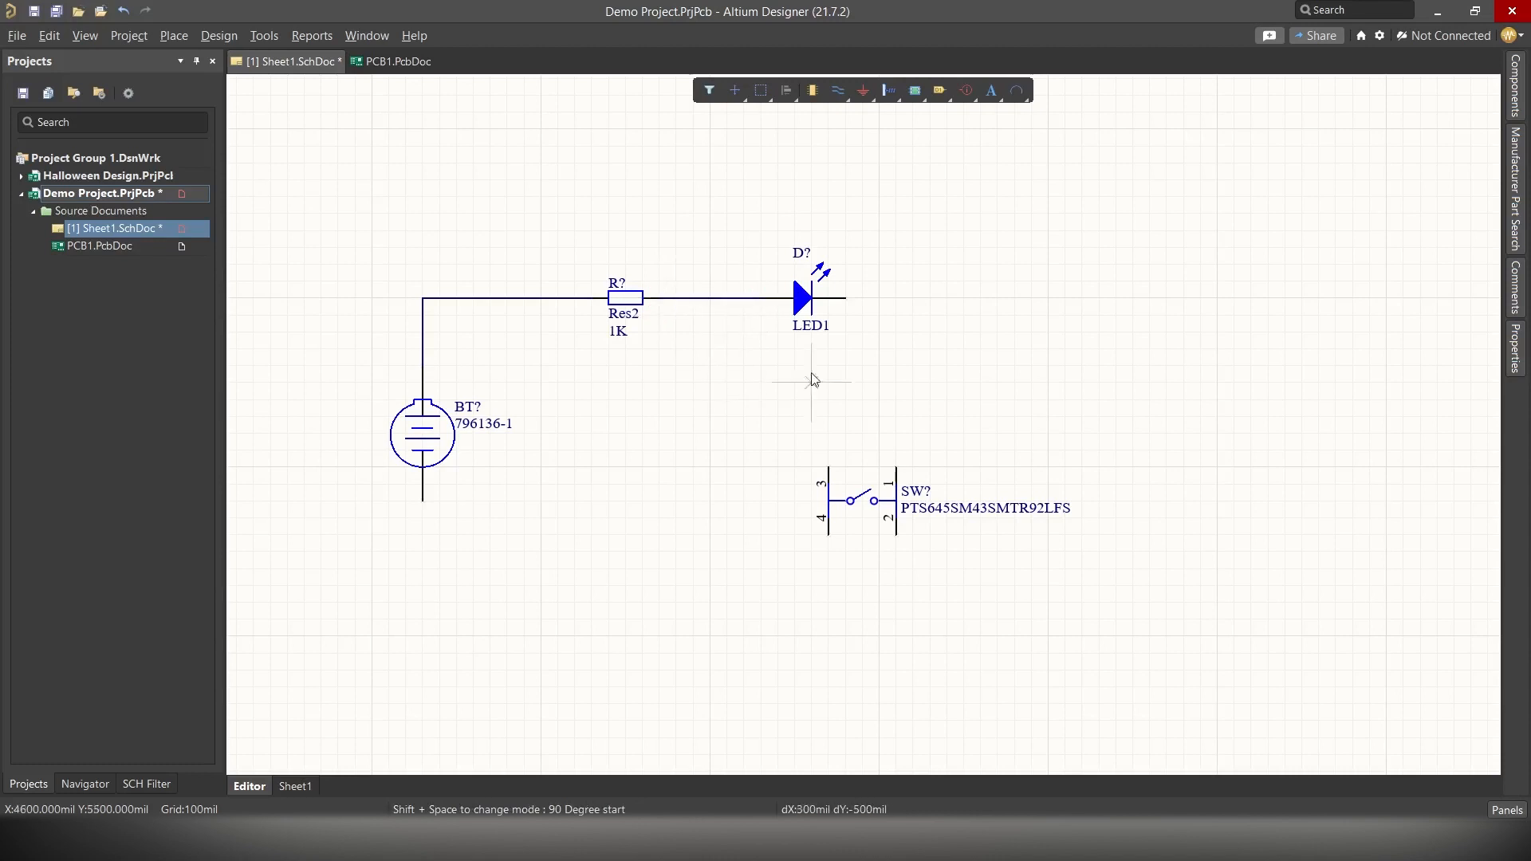
click(845, 298)
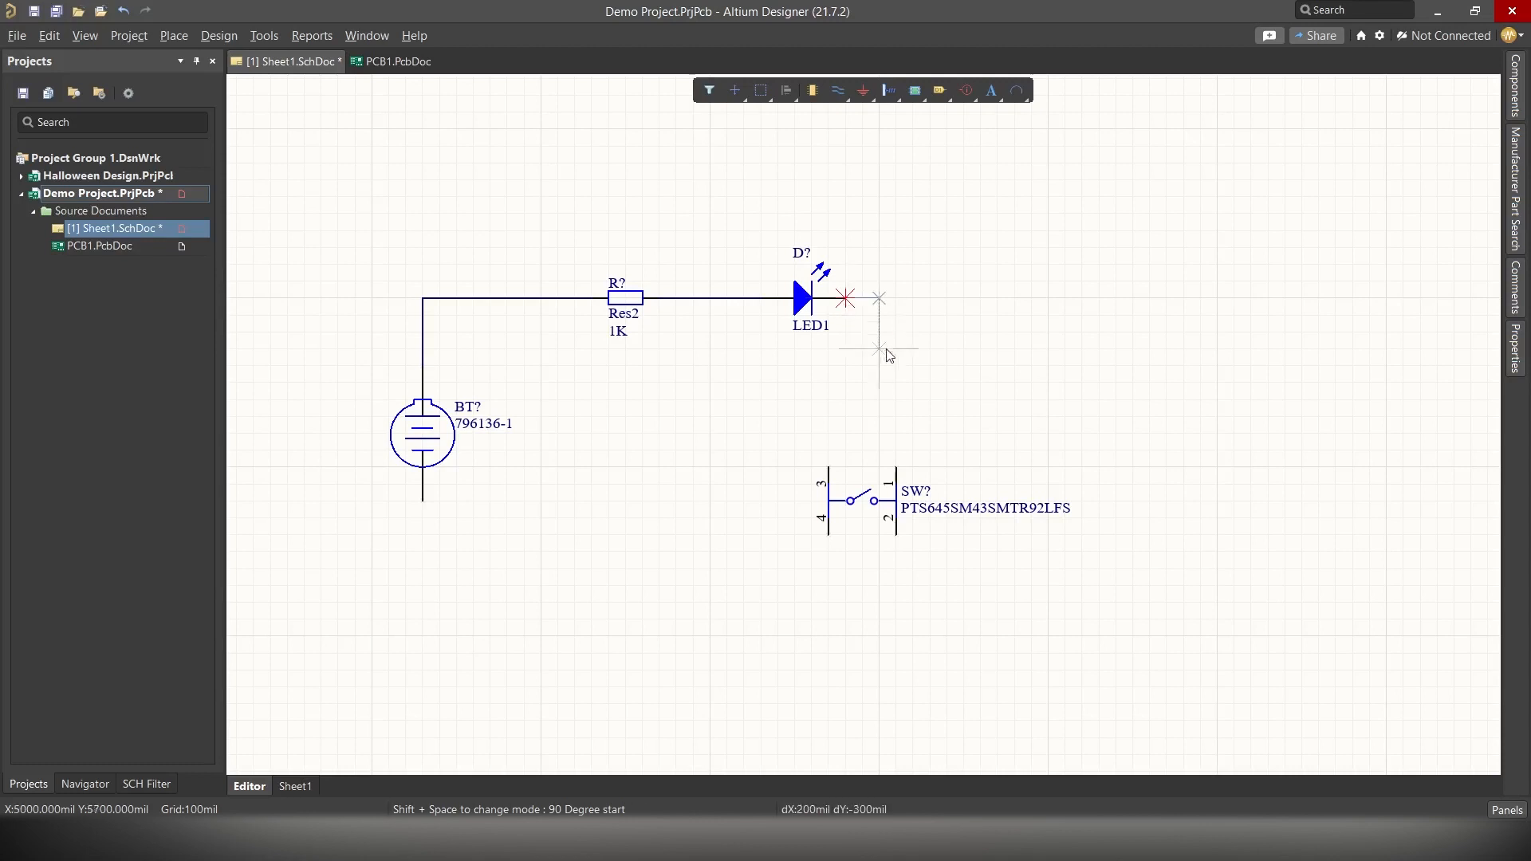
click(897, 467)
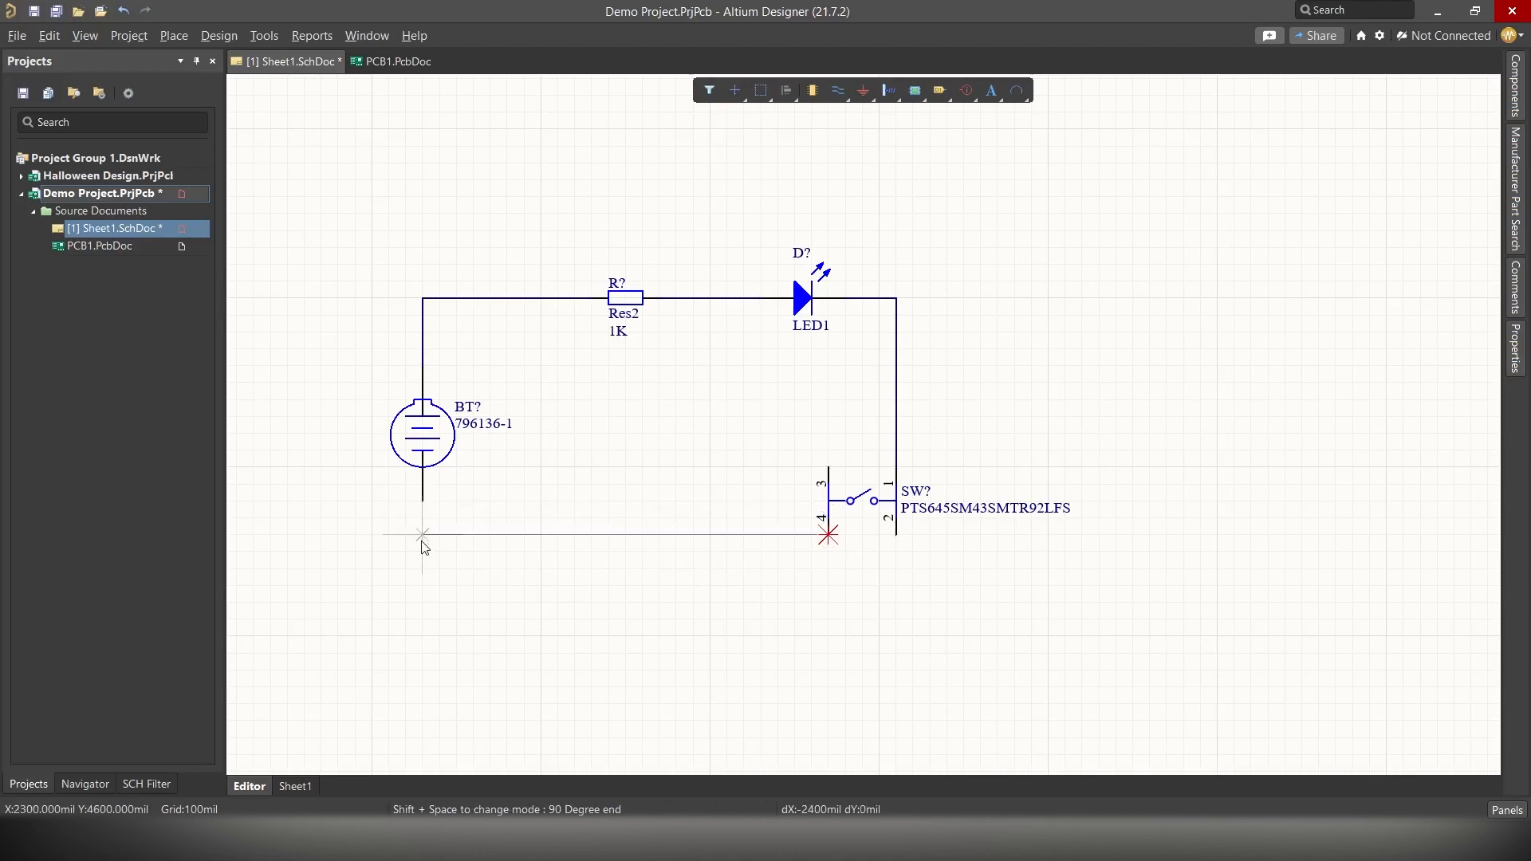
- Close the circuit with a wire from switch pin 4, routed underneath to the battery's lower terminal, and finish wiring
click(423, 568)
click(422, 501)
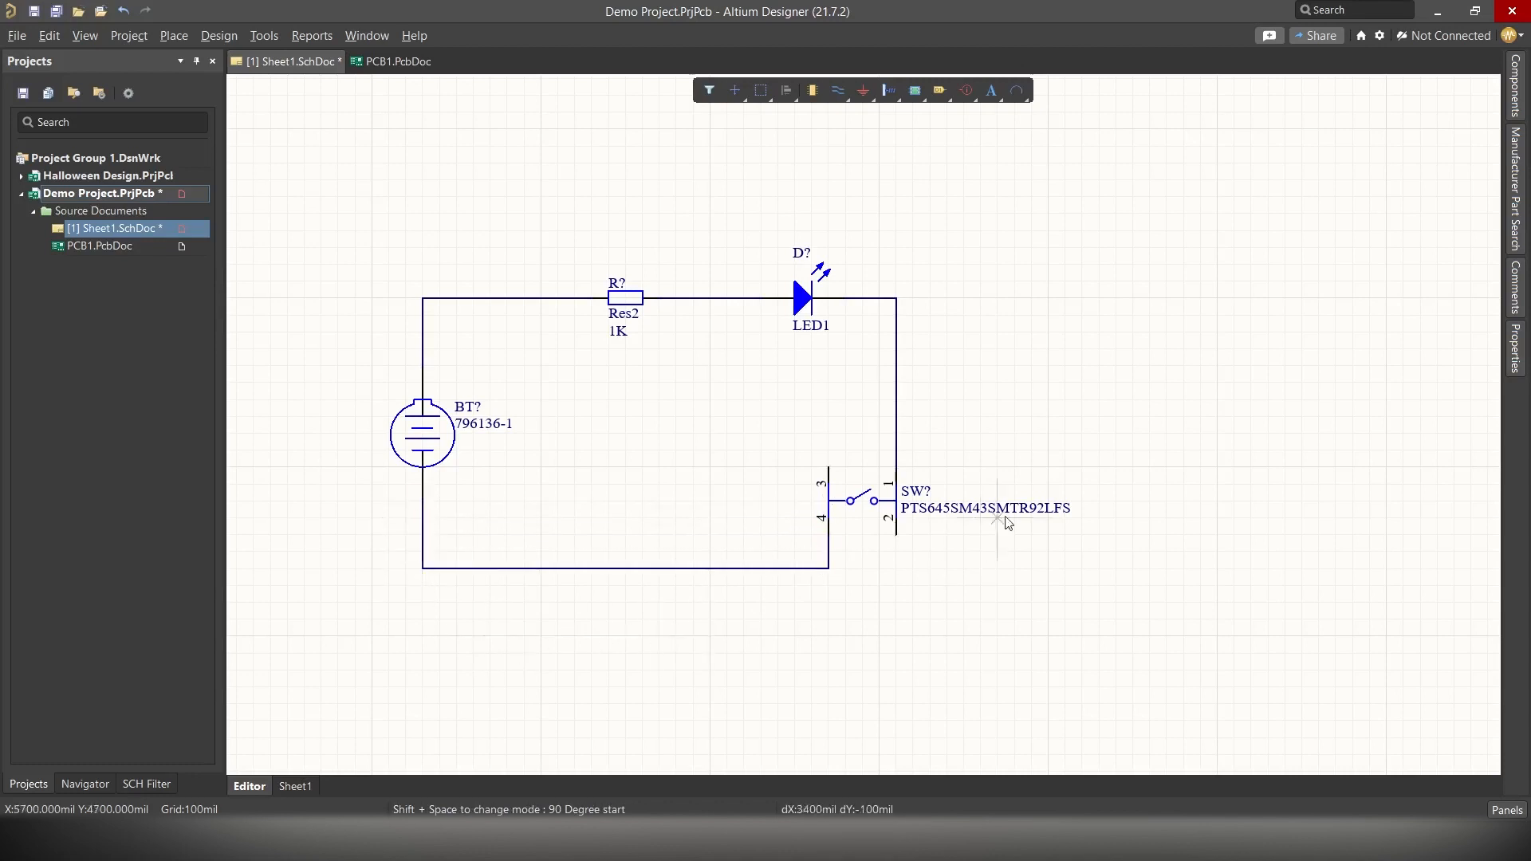
right_click(593, 466)
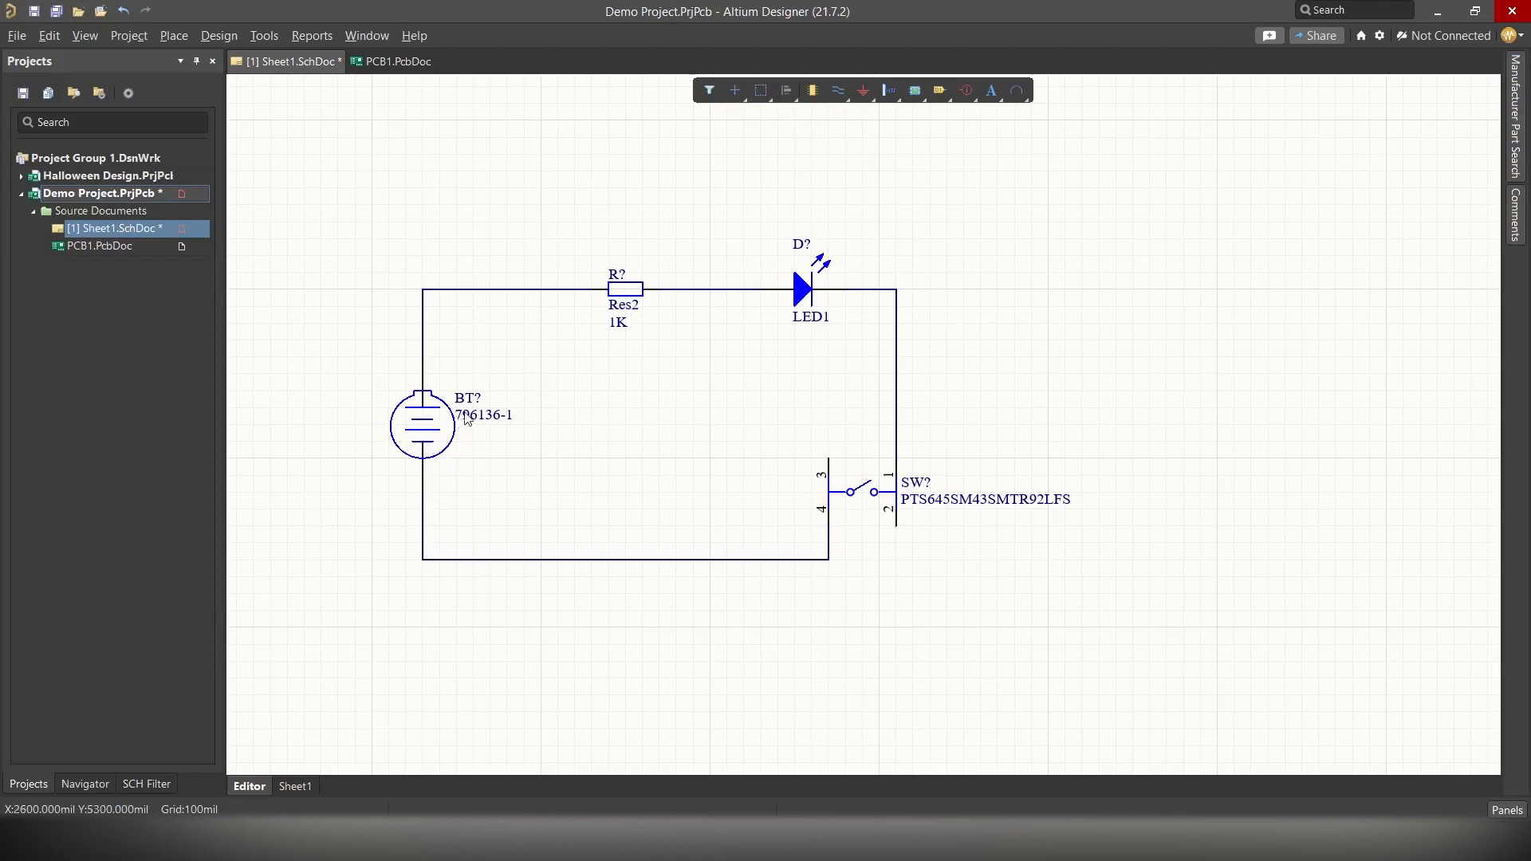
- Set the battery's designator to BT1
click(437, 418)
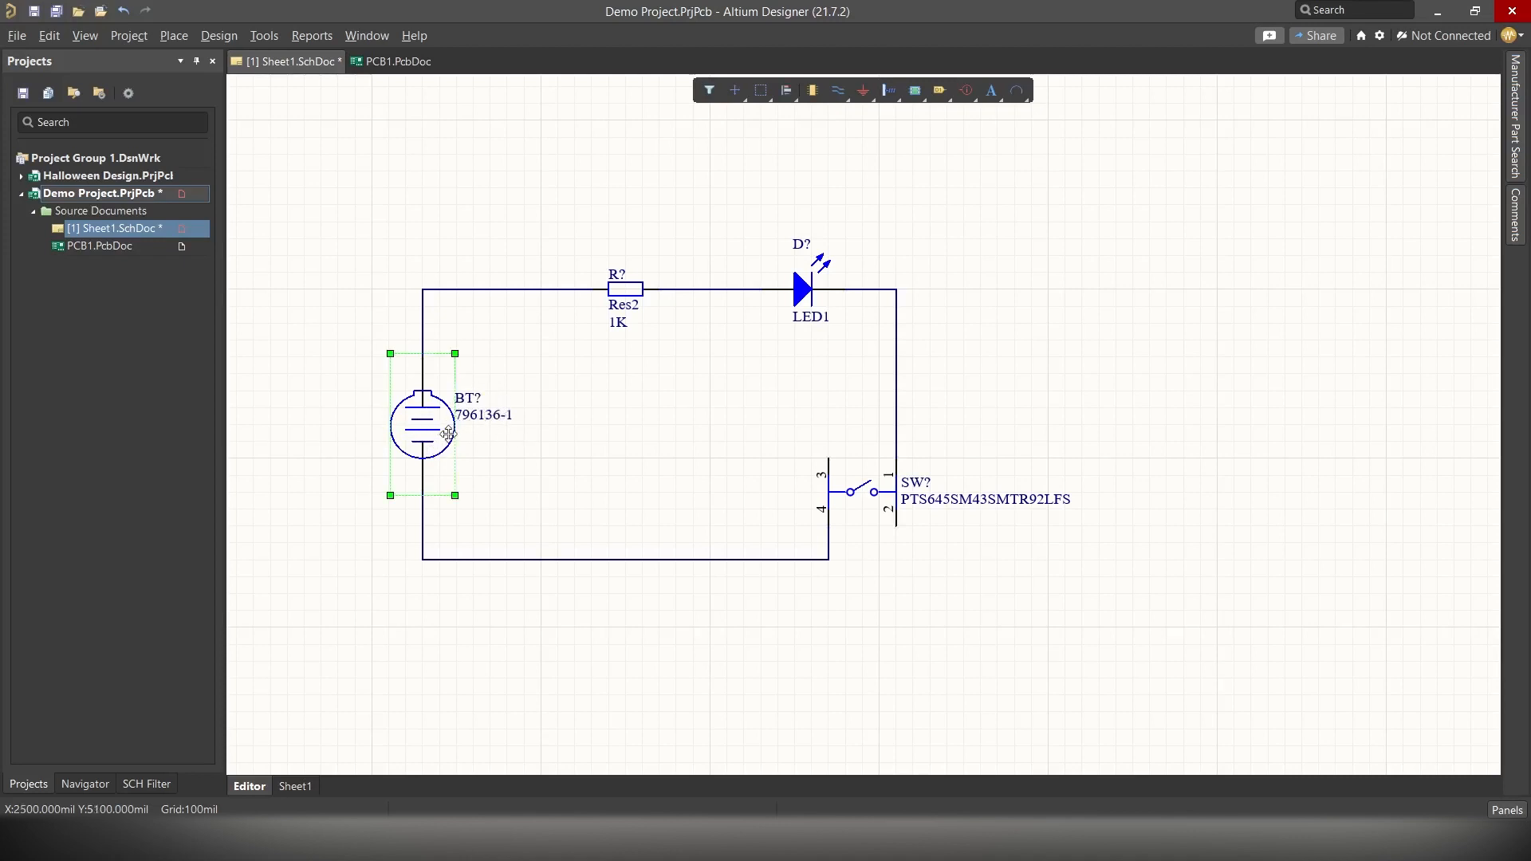
click(637, 619)
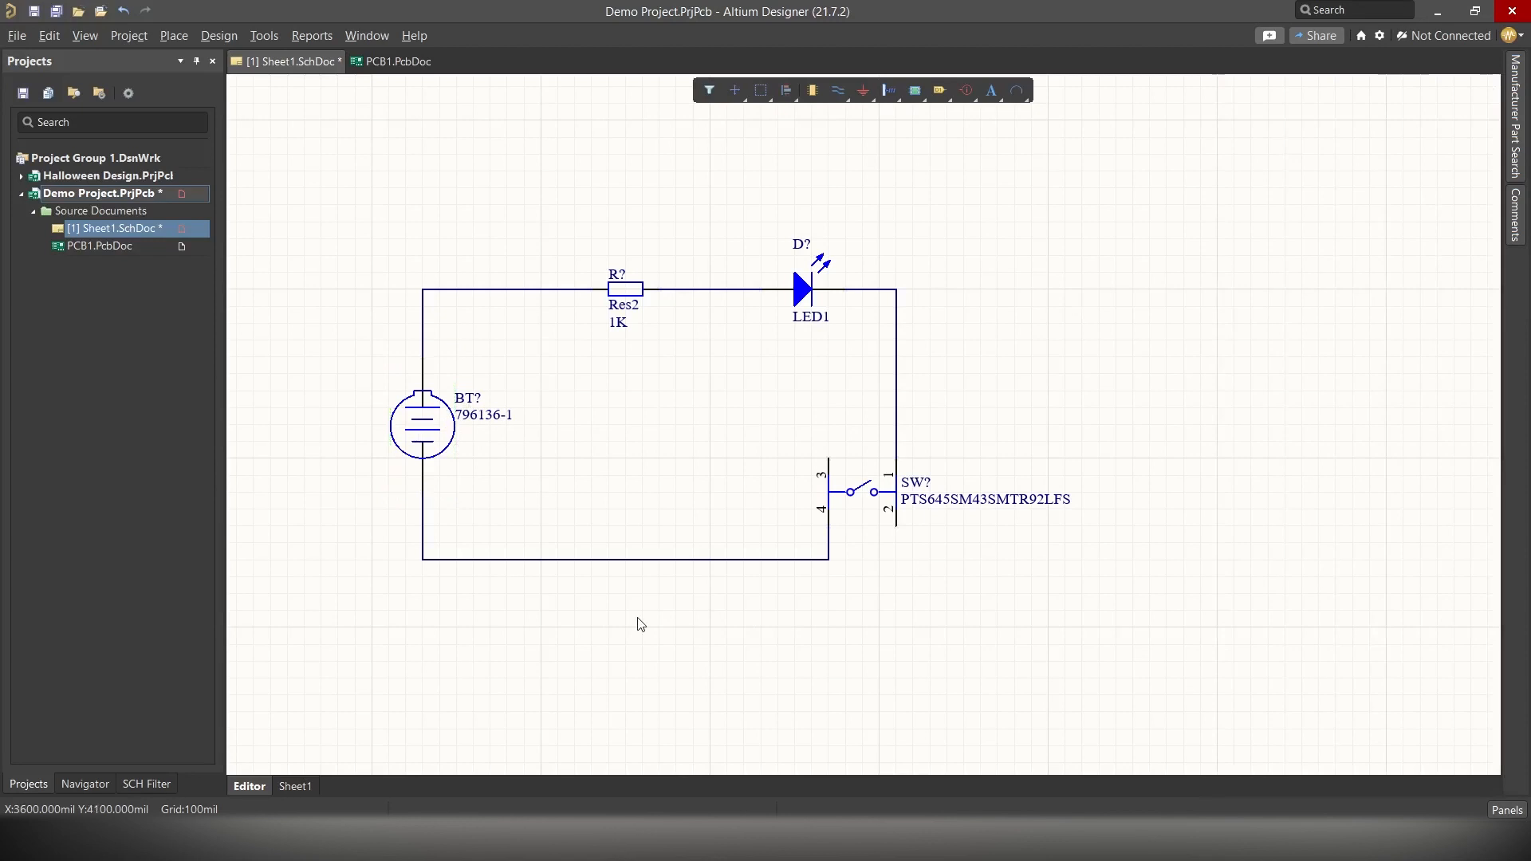
double_click(422, 442)
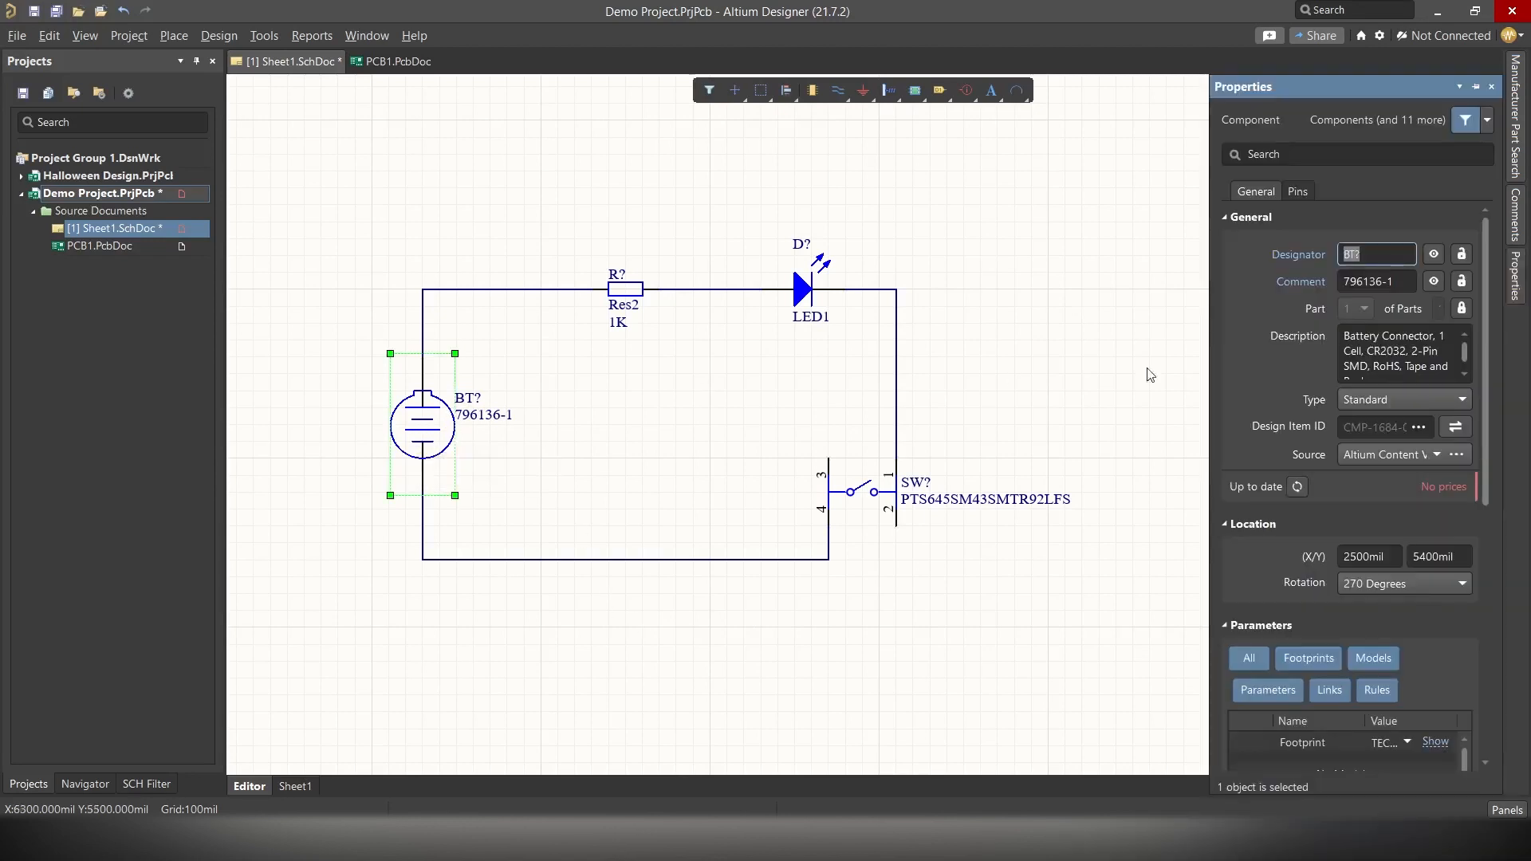
click(1389, 258)
key(Return)
- Set the resistor's designator to R1 and the LED's designator to D1
click(620, 297)
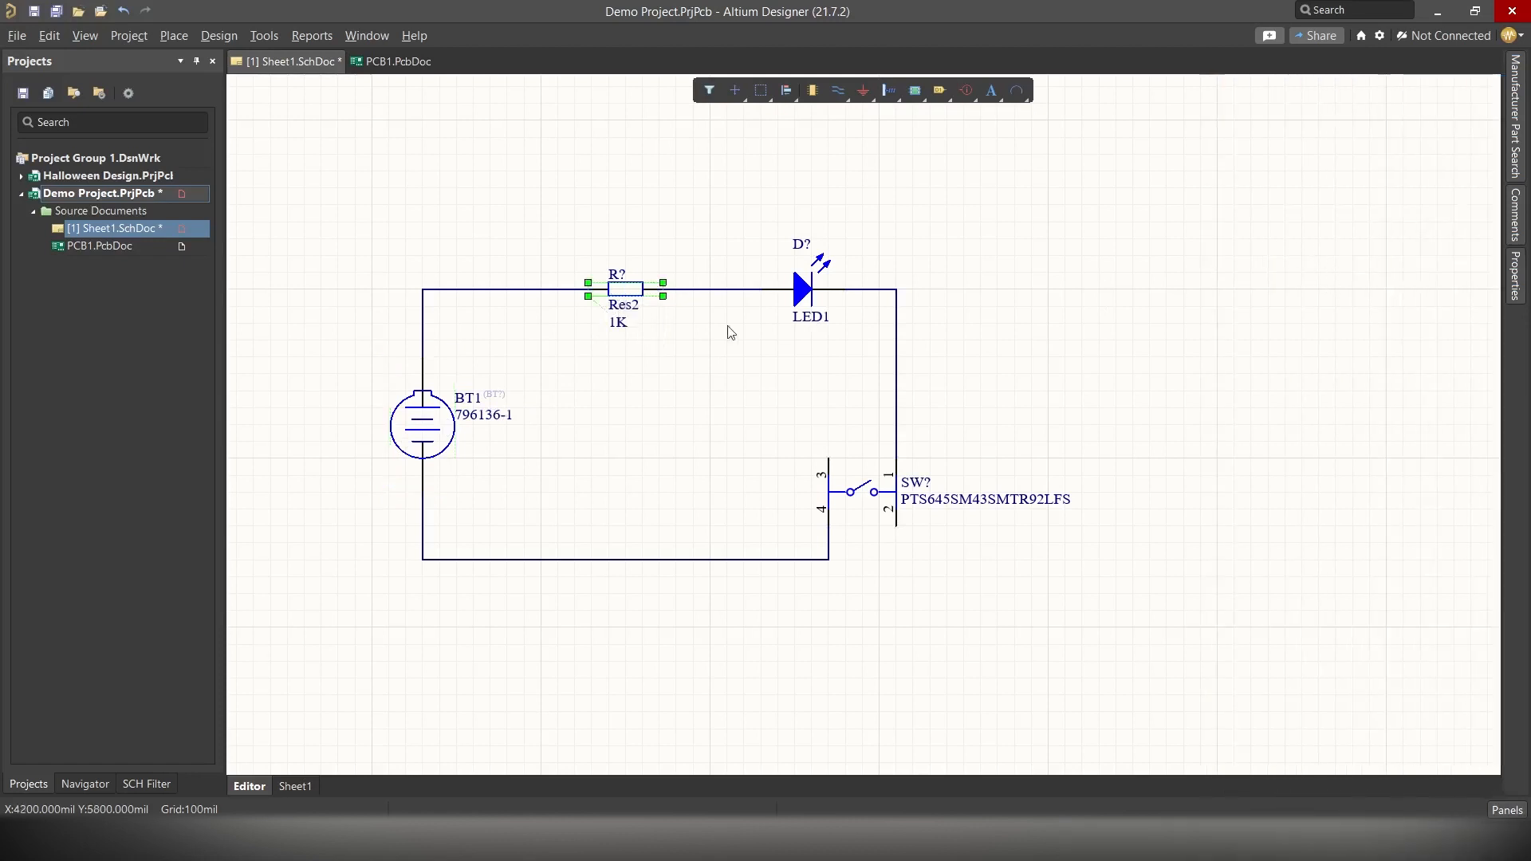
mouse_move(1515, 275)
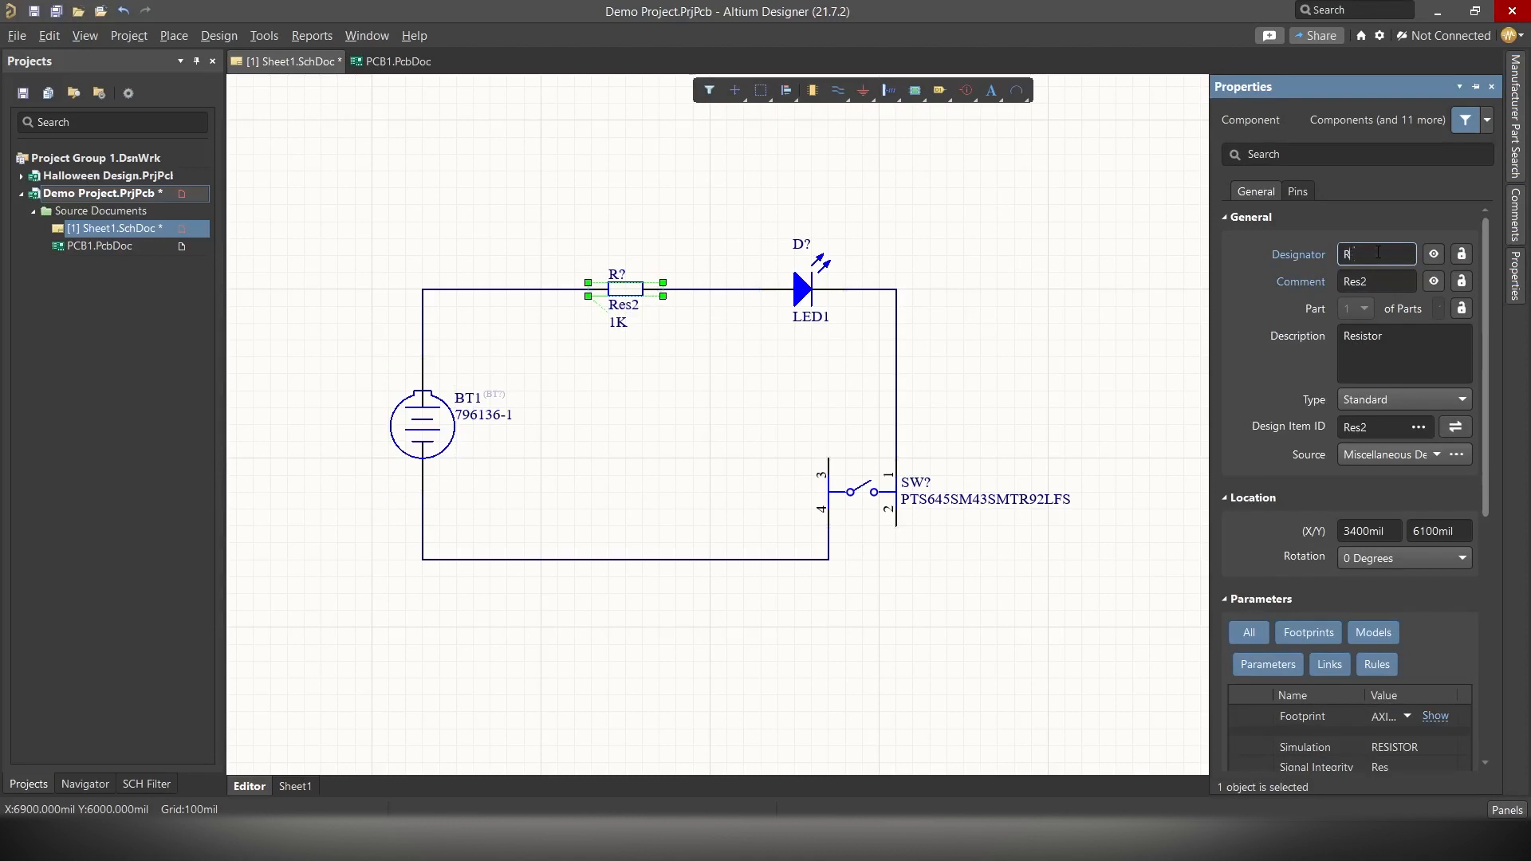
key(Return)
click(807, 291)
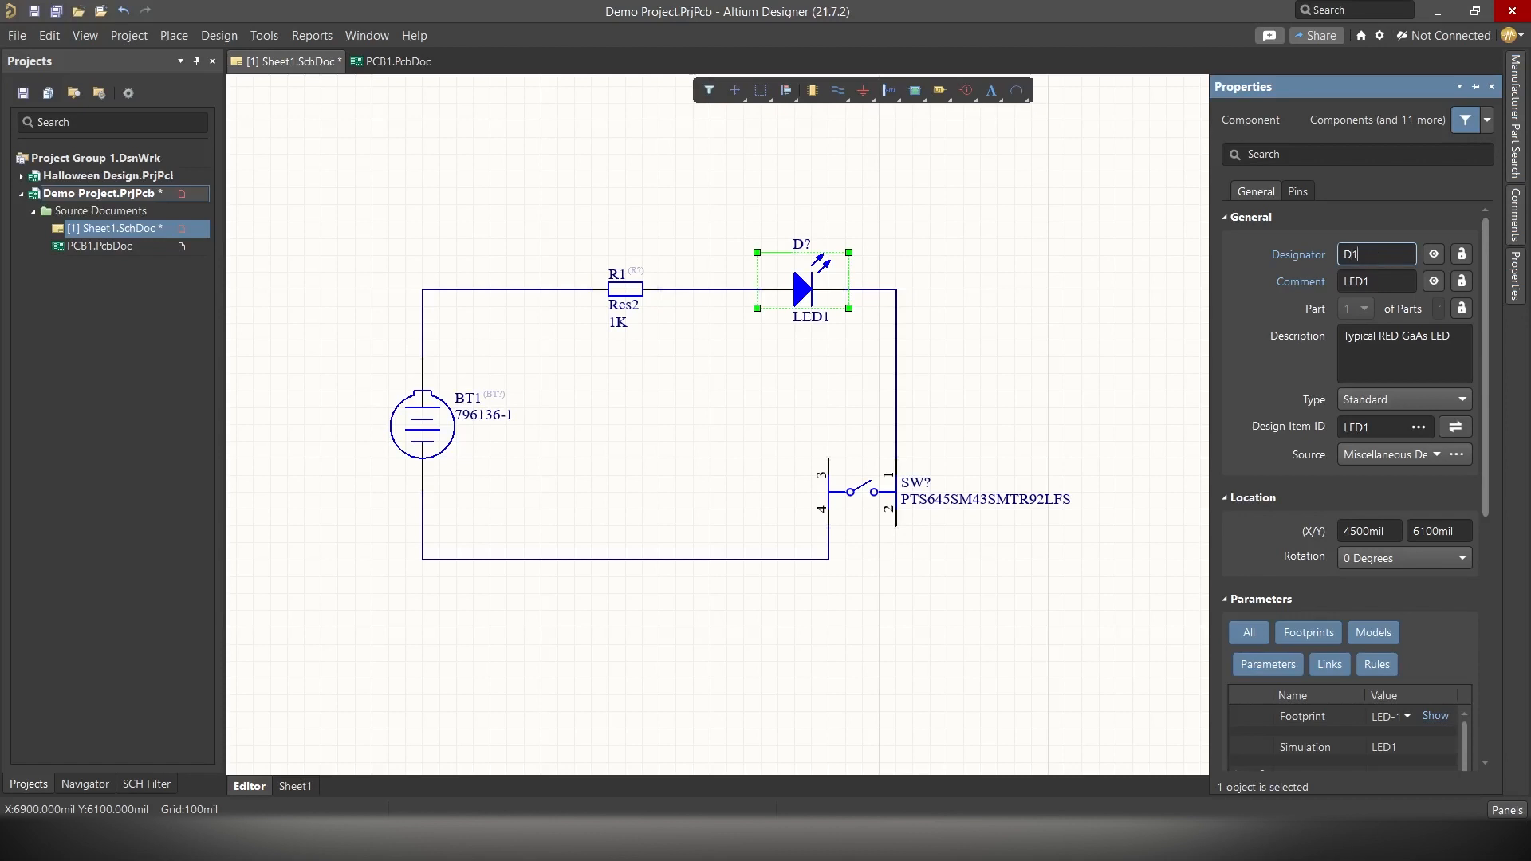
key(Return)
- Set the switch's designator to SW1 and clear the selection
click(891, 496)
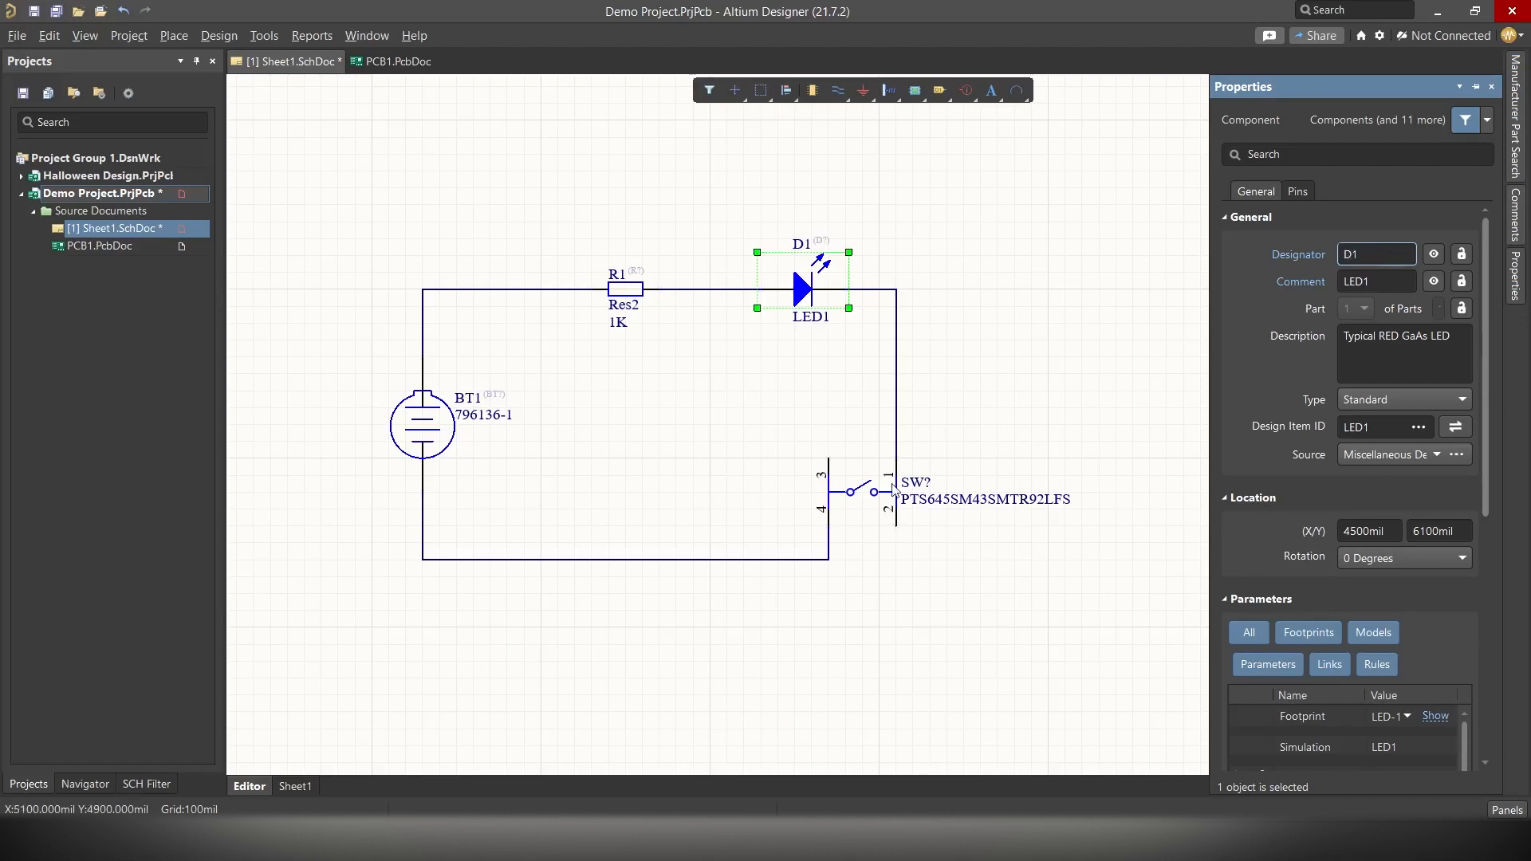
click(1385, 262)
key(BackSpace)
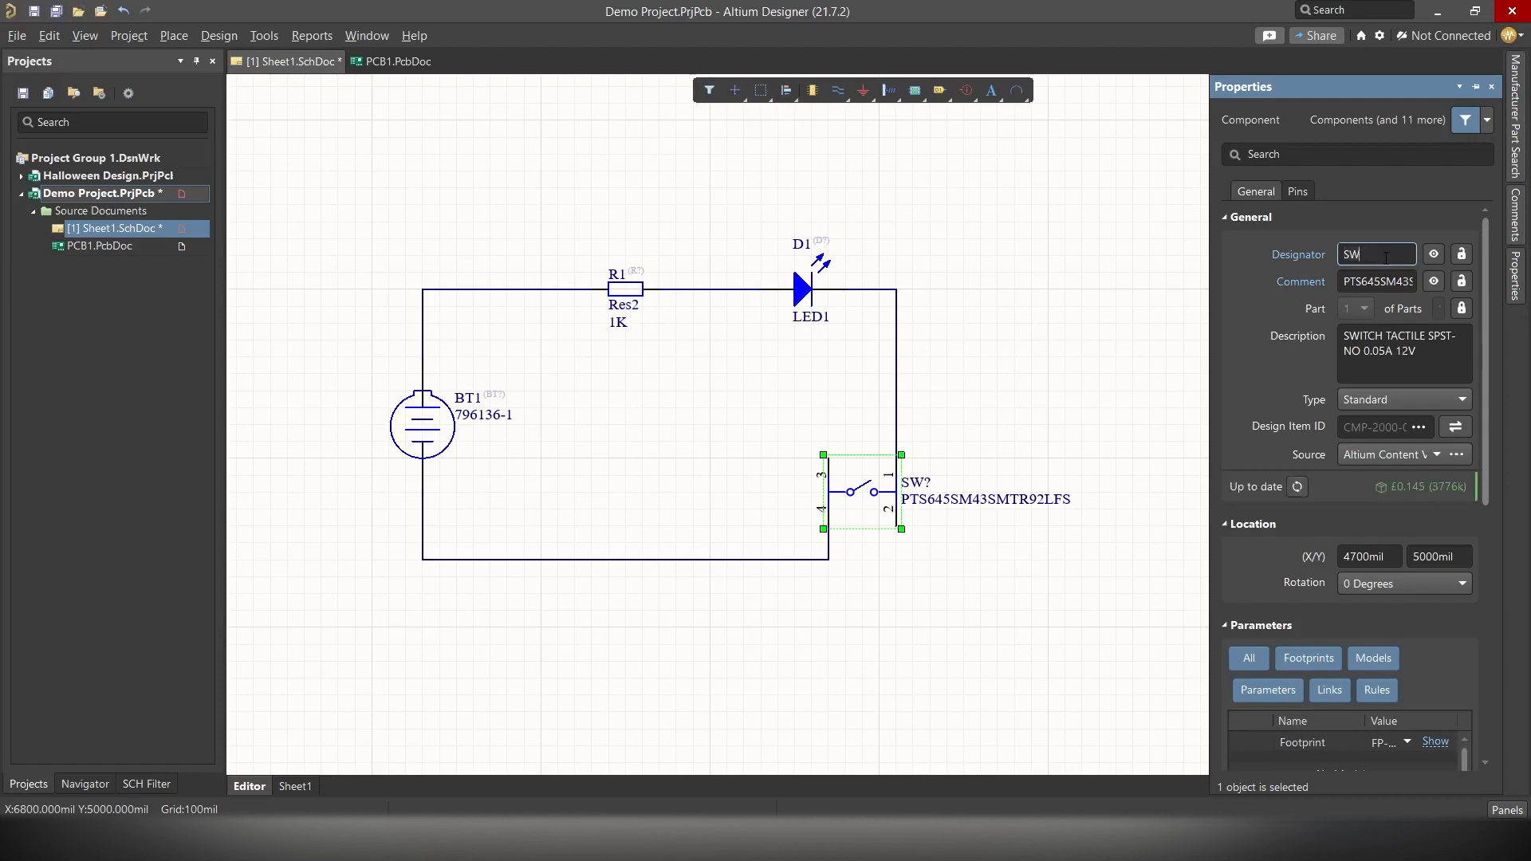
key(Return)
click(329, 199)
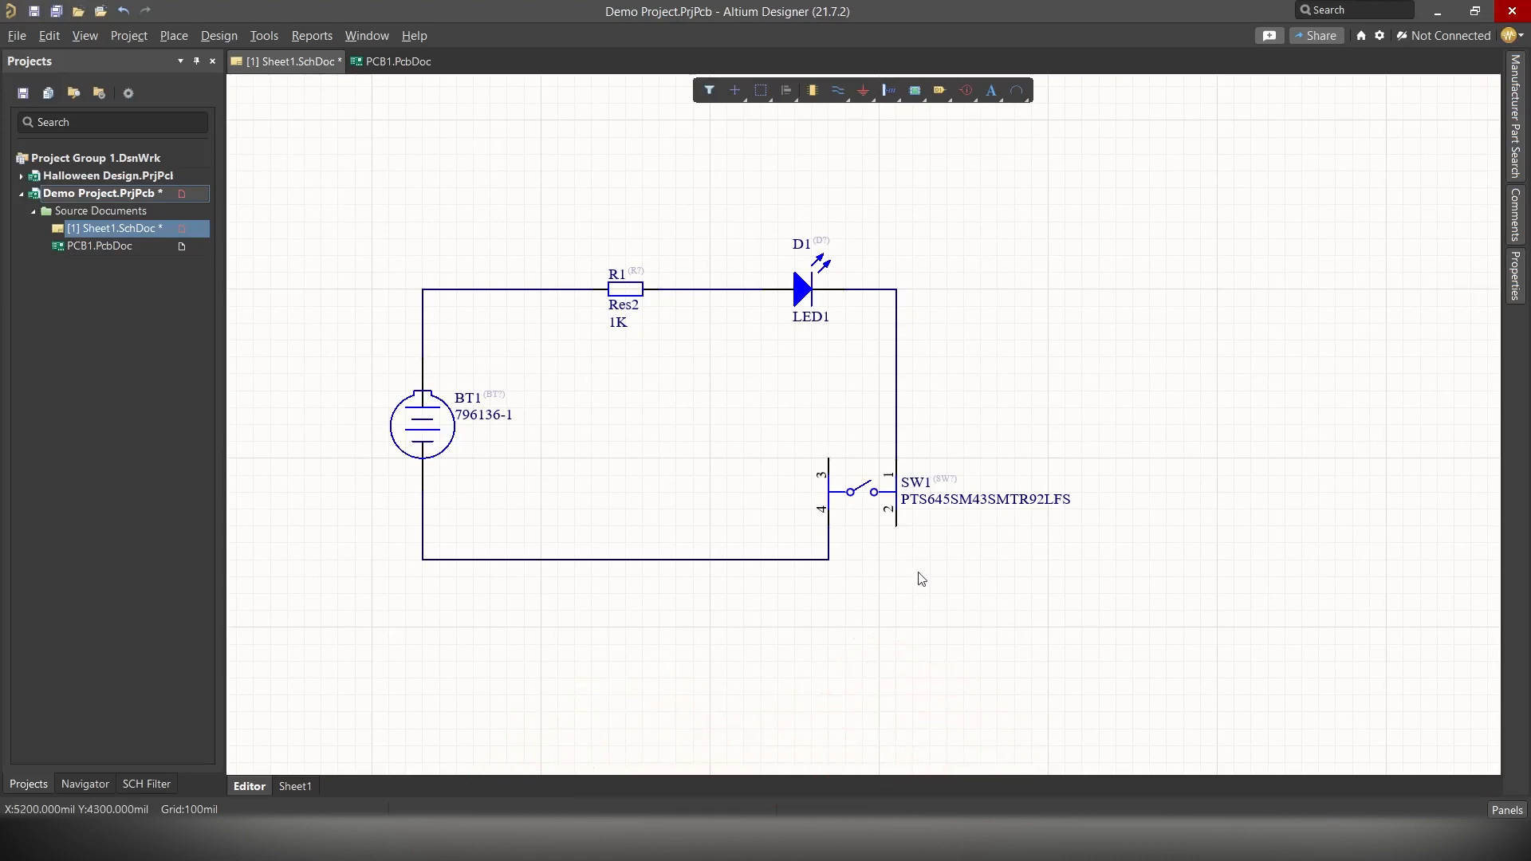
- Save the schematic as Sheet1.SchDoc in the Demo Project folder
key(ctrl+s)
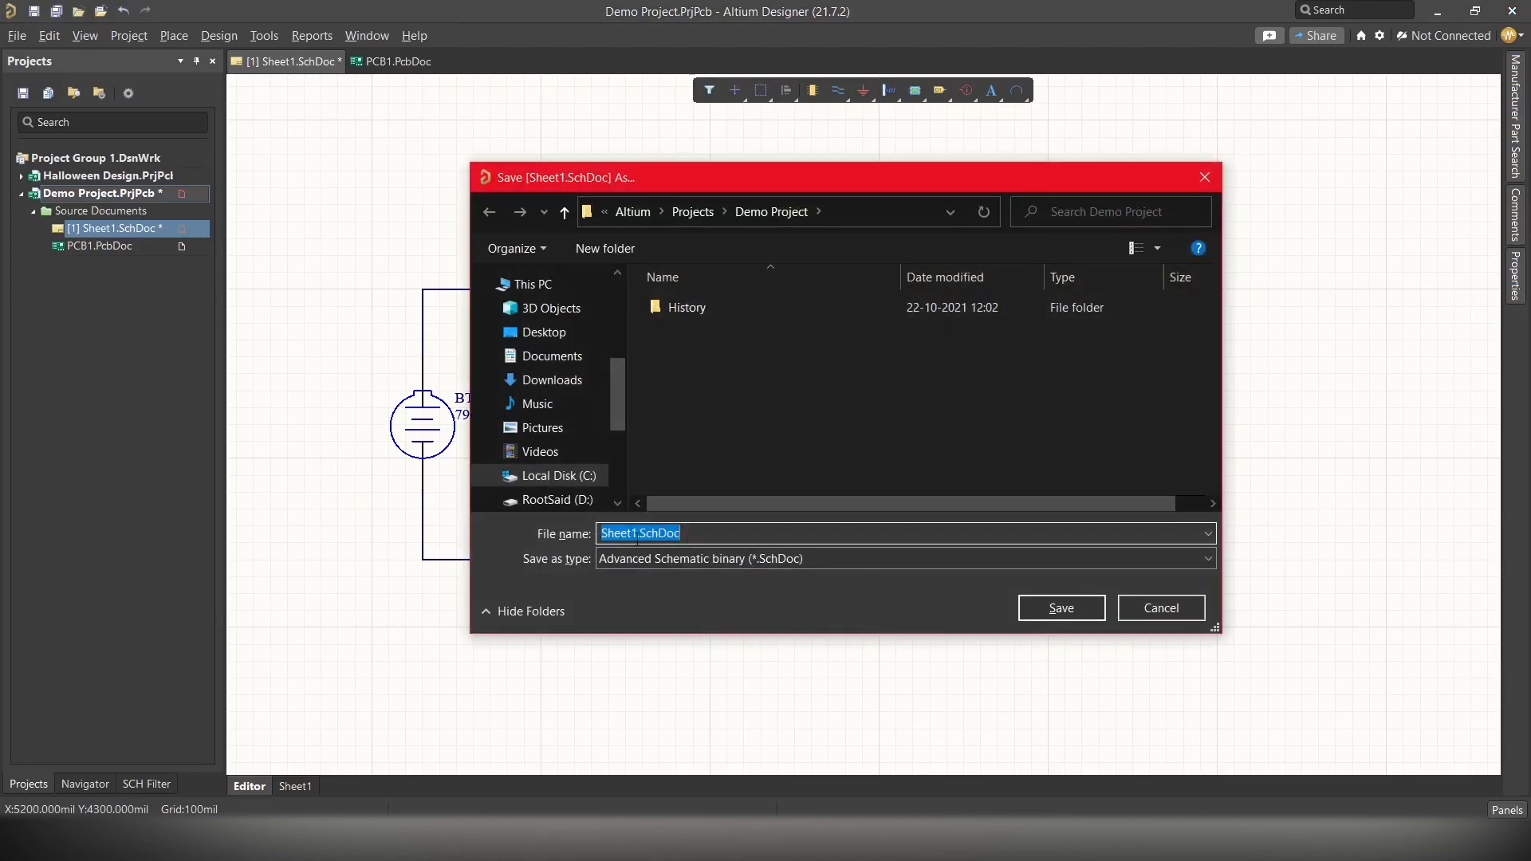
click(637, 533)
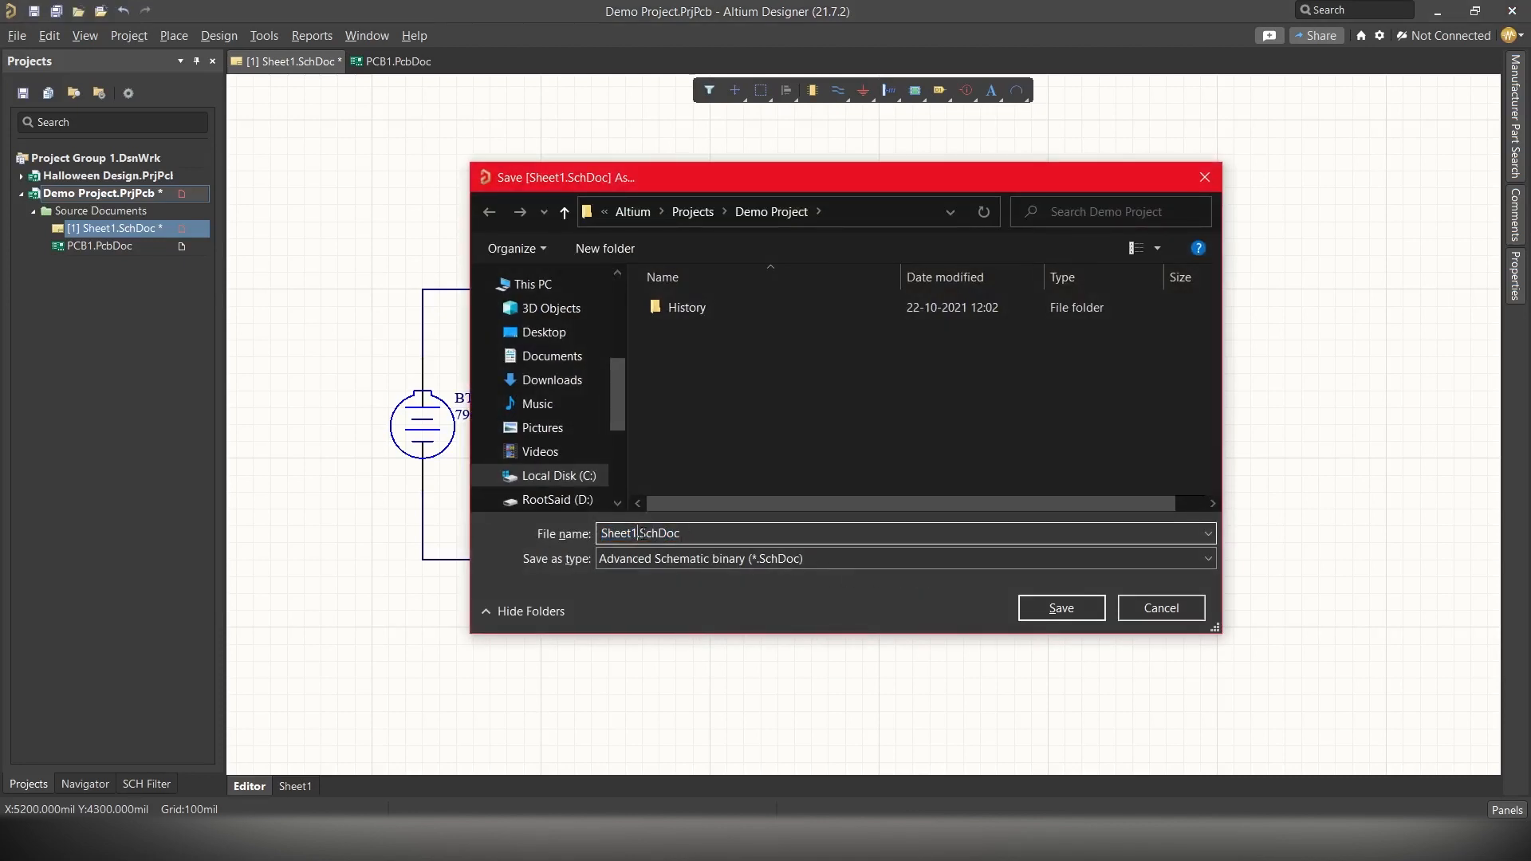
click(1056, 608)
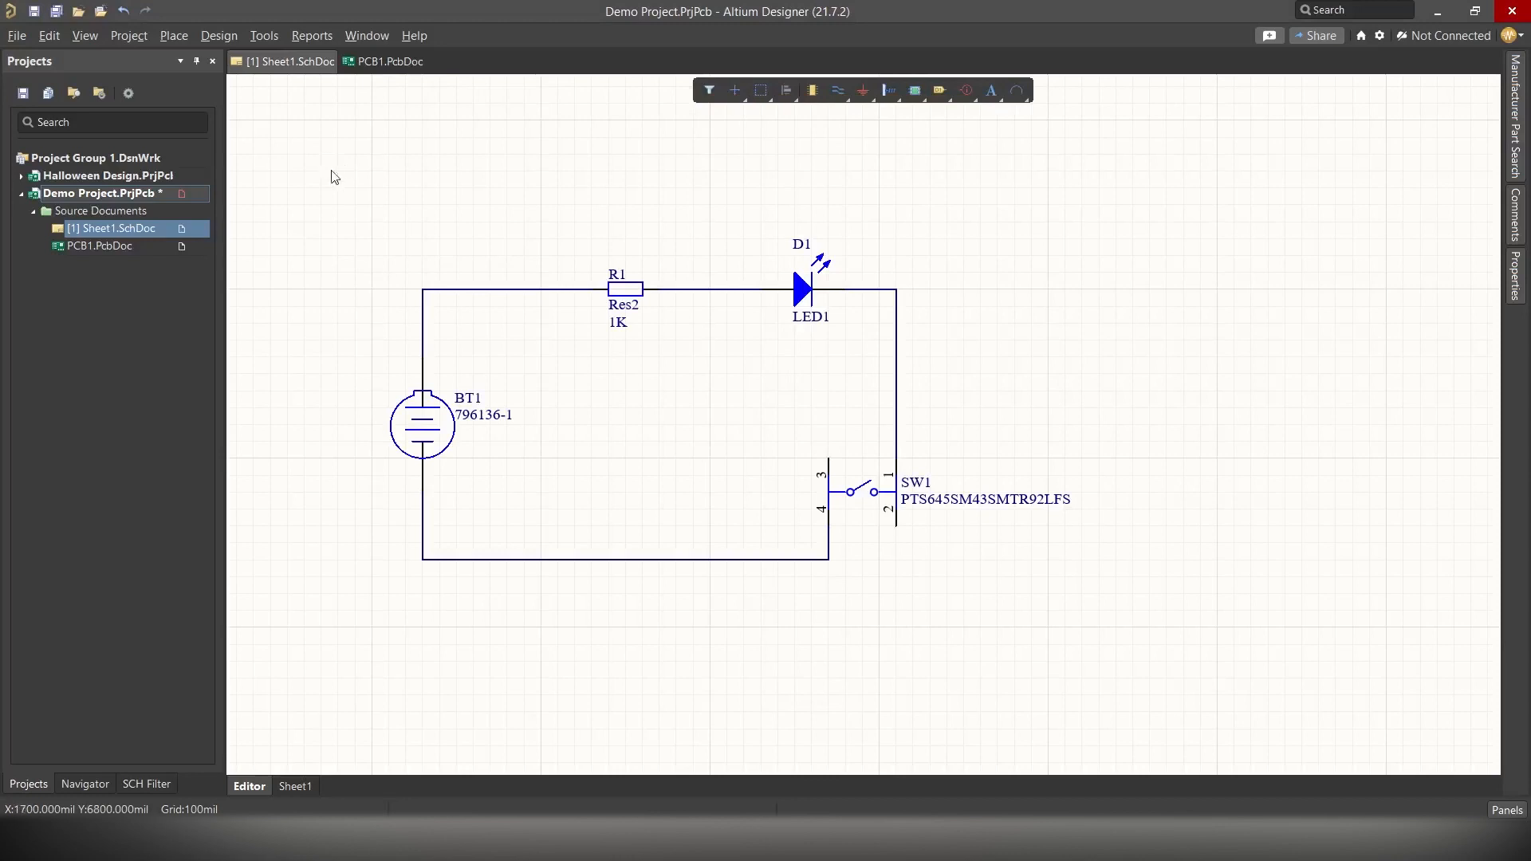
drag(334, 177, 1039, 586)
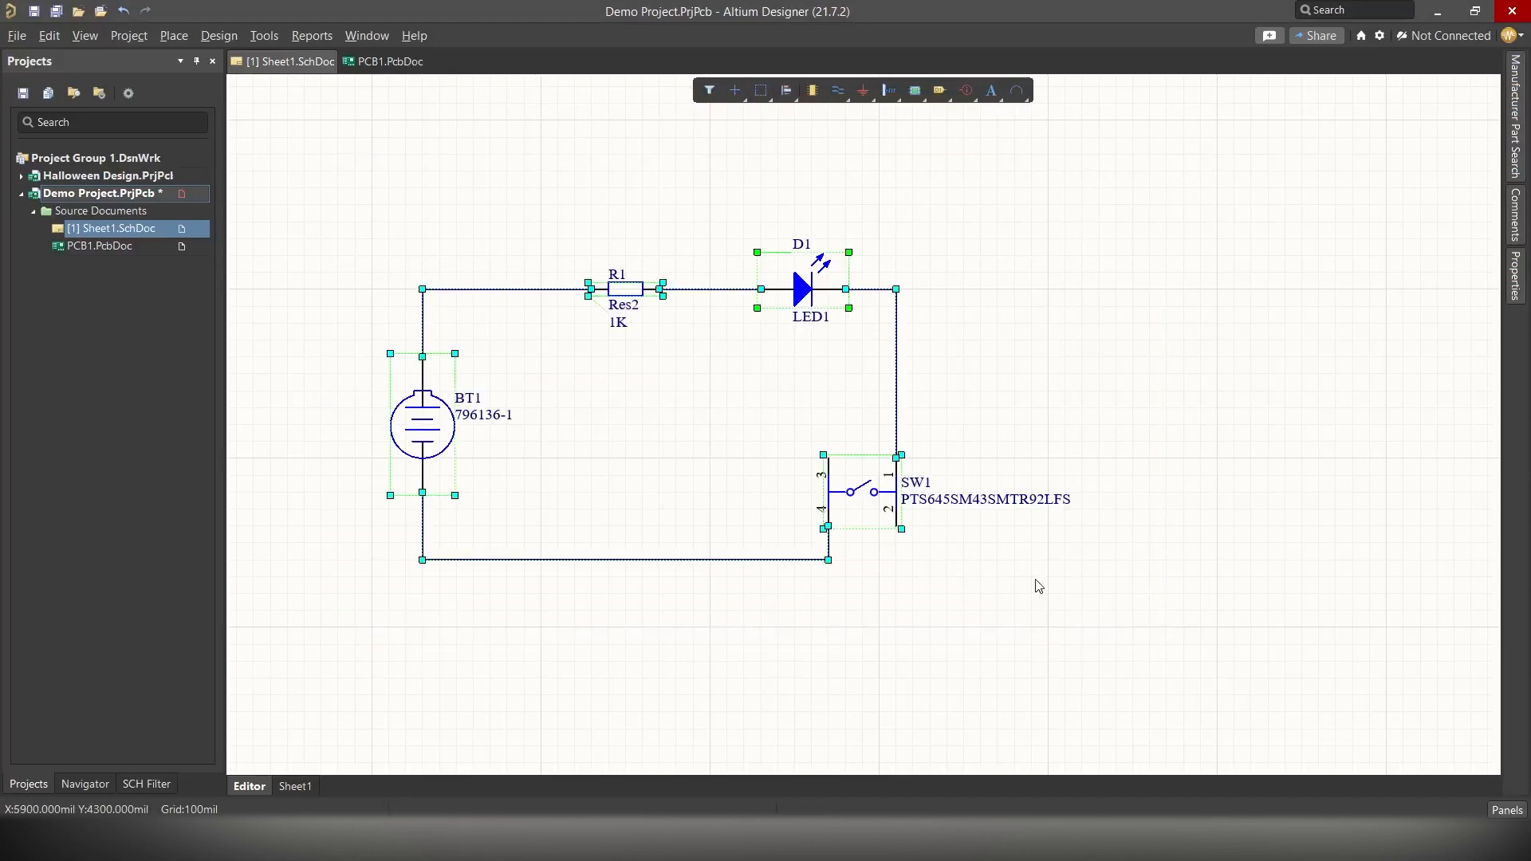
click(1039, 586)
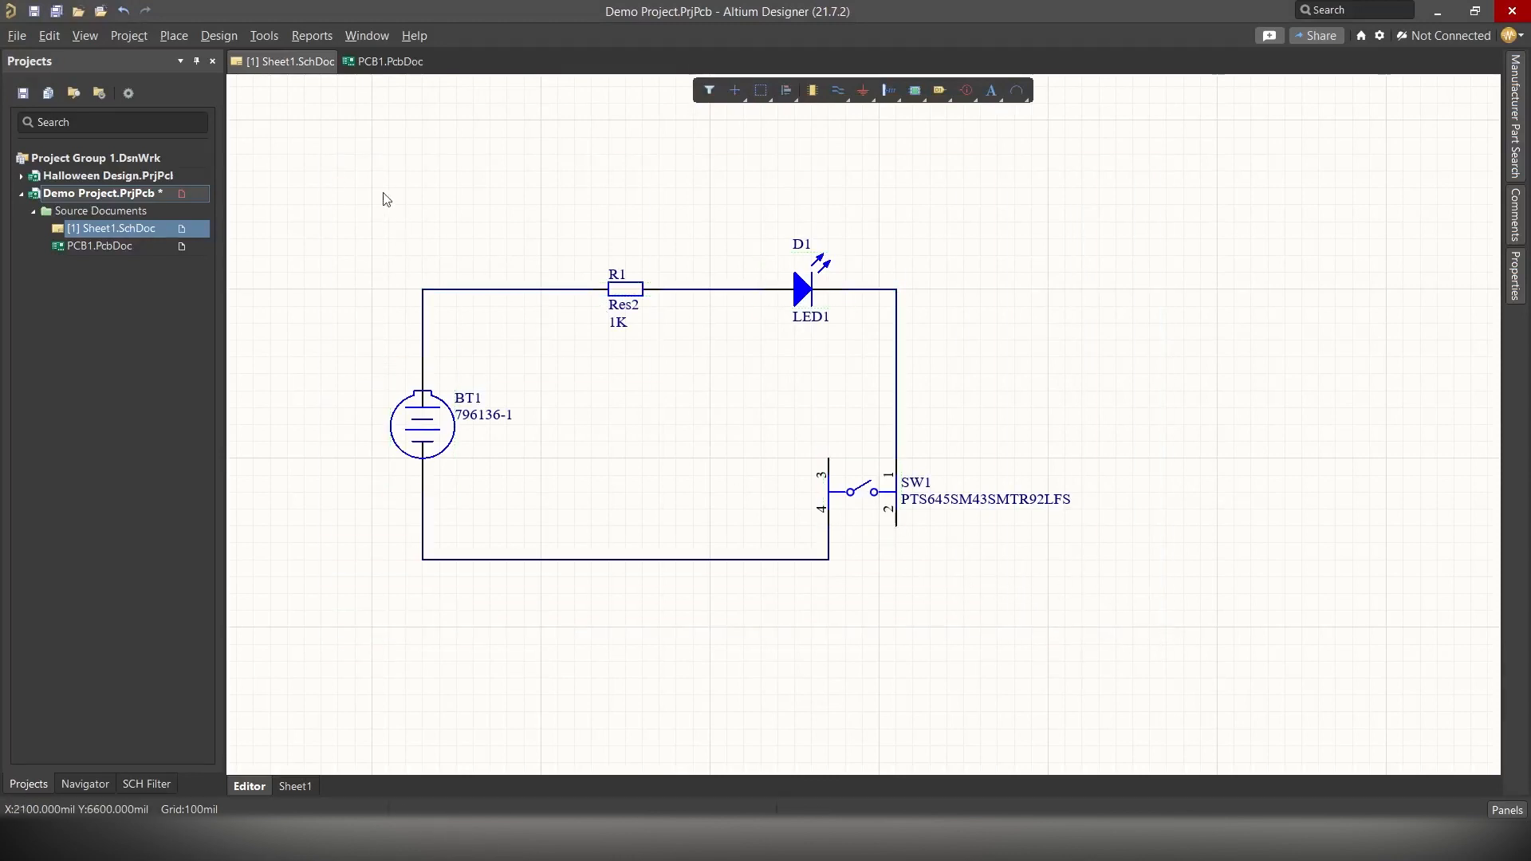
drag(317, 136, 1141, 619)
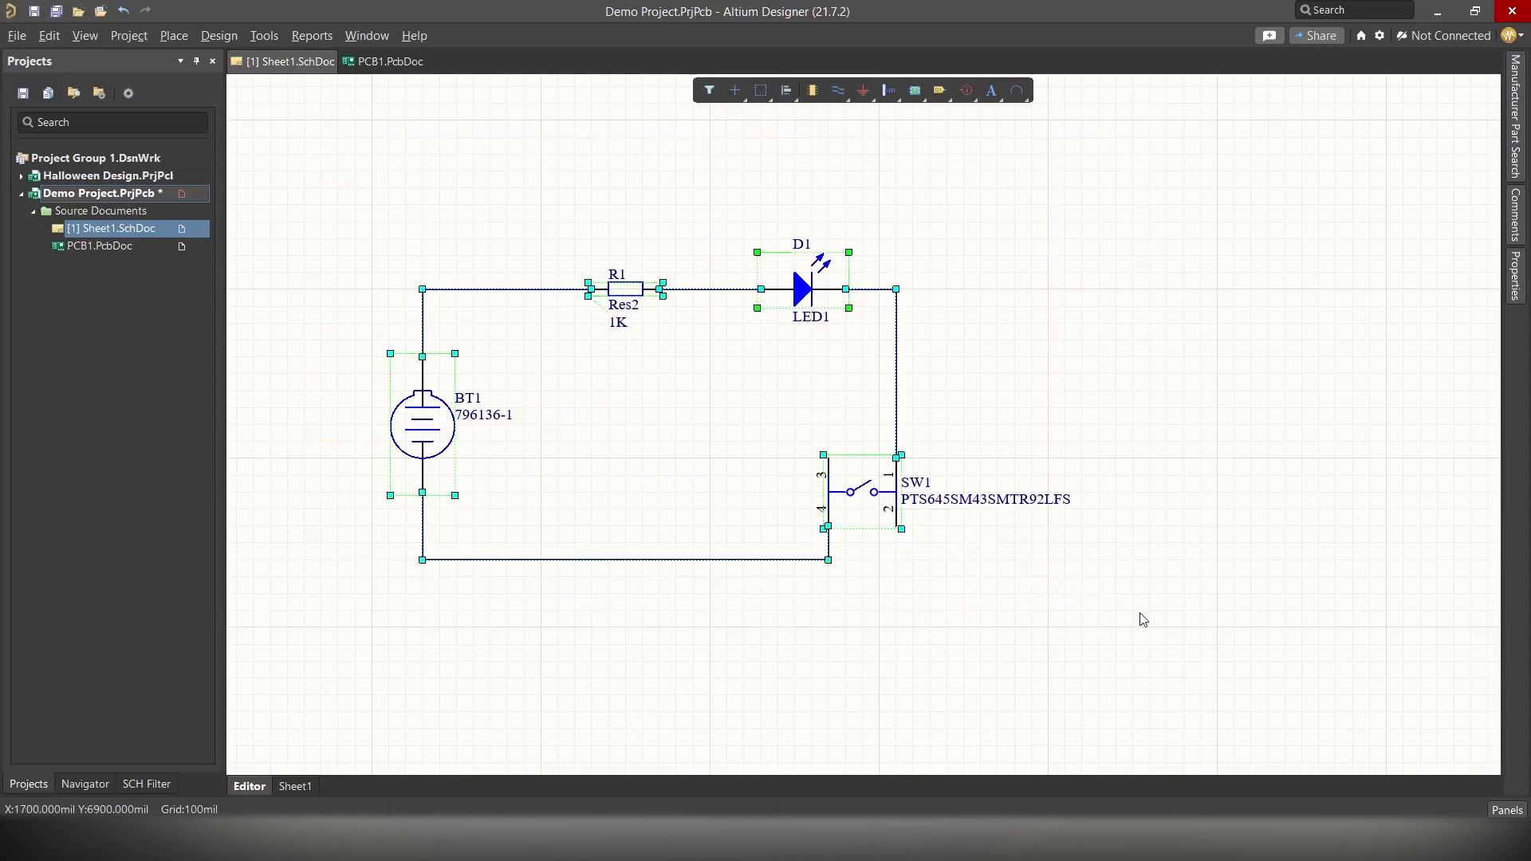
click(877, 609)
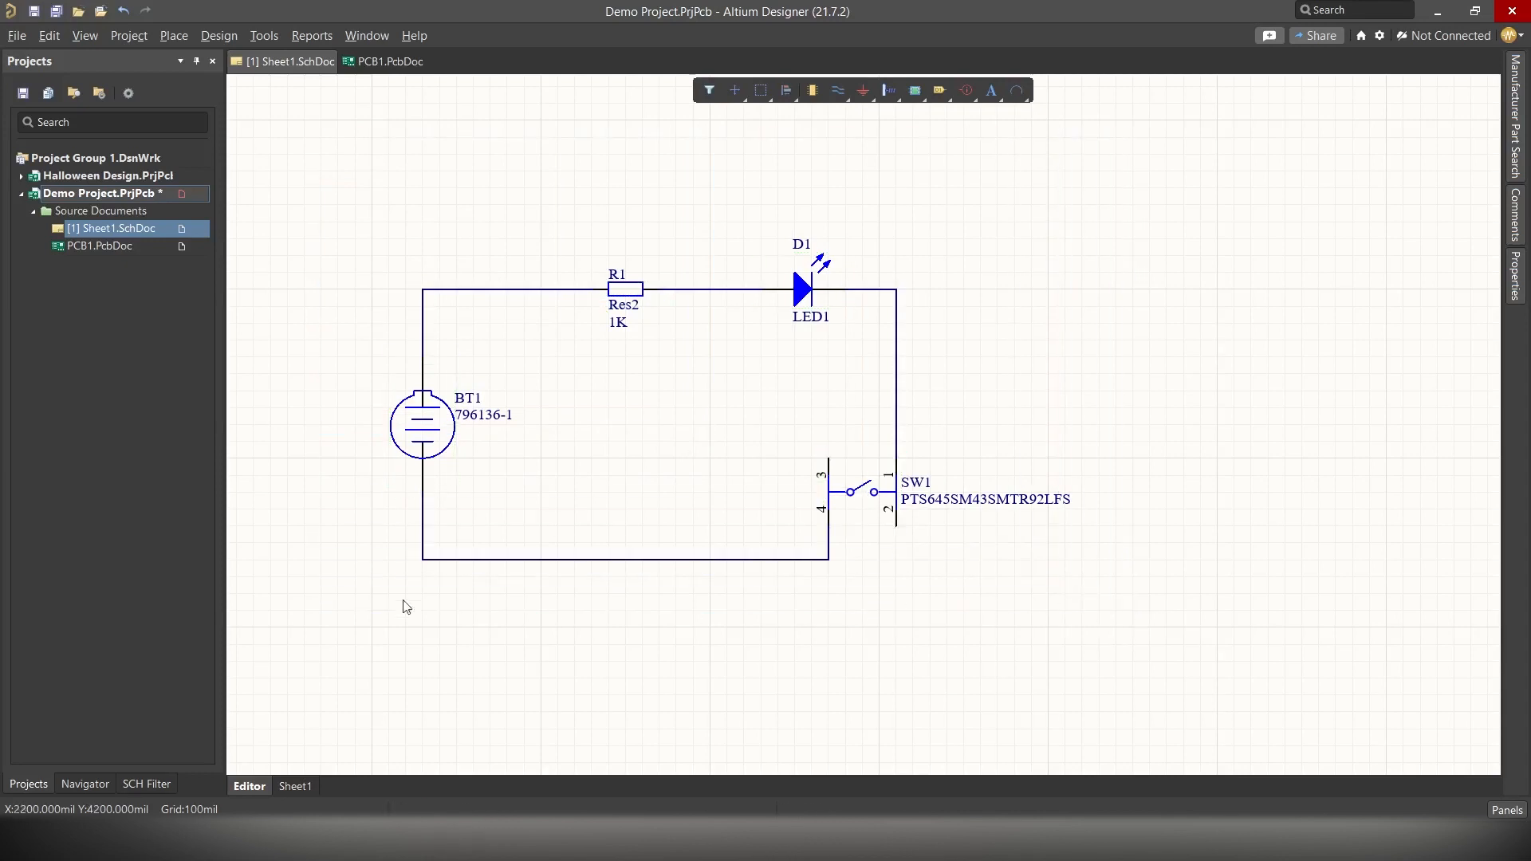
click(122, 246)
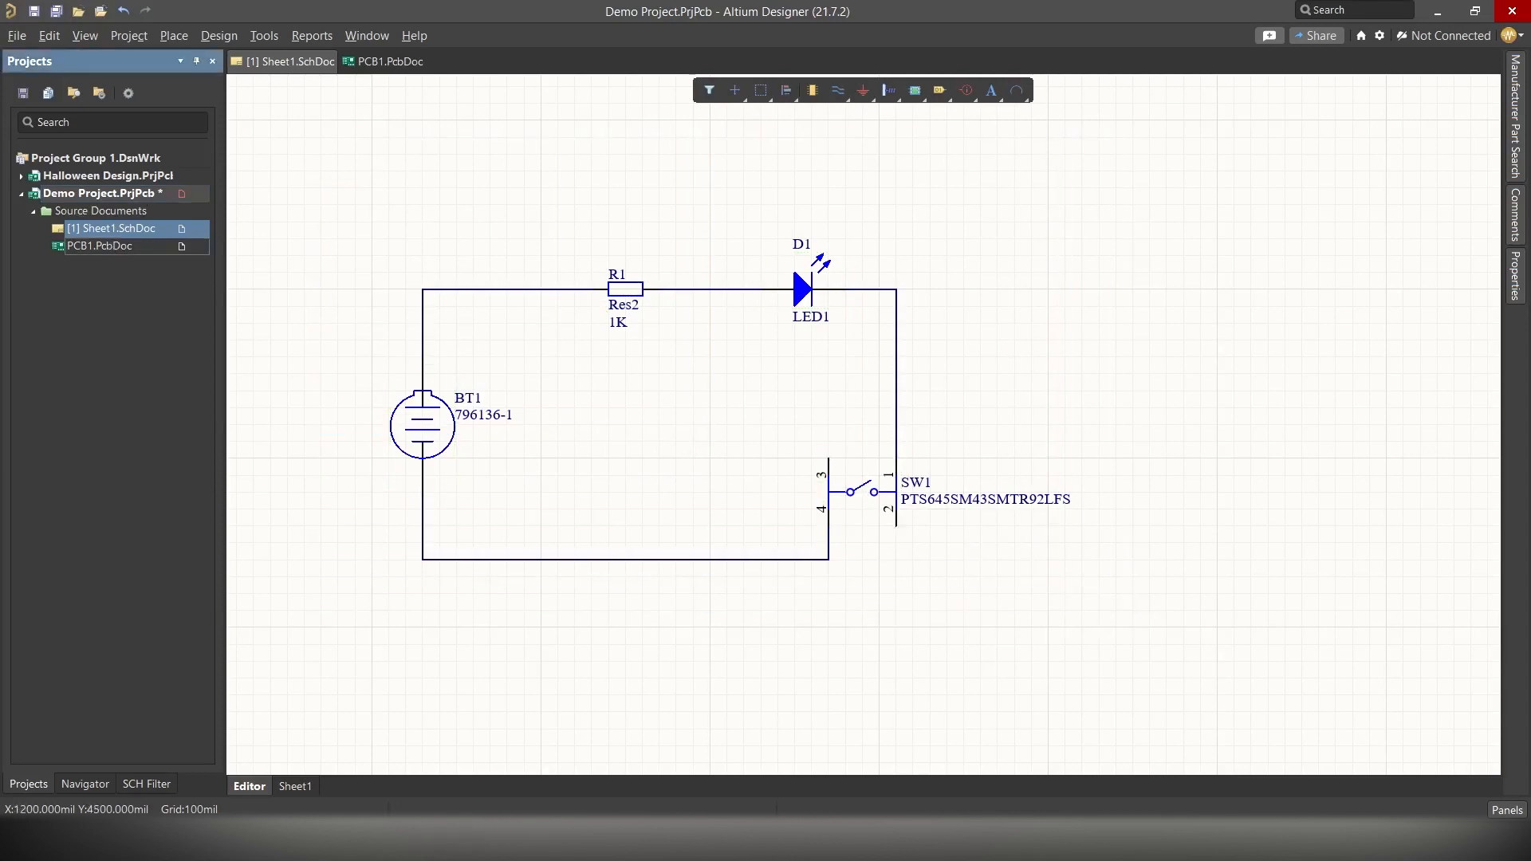
click(97, 228)
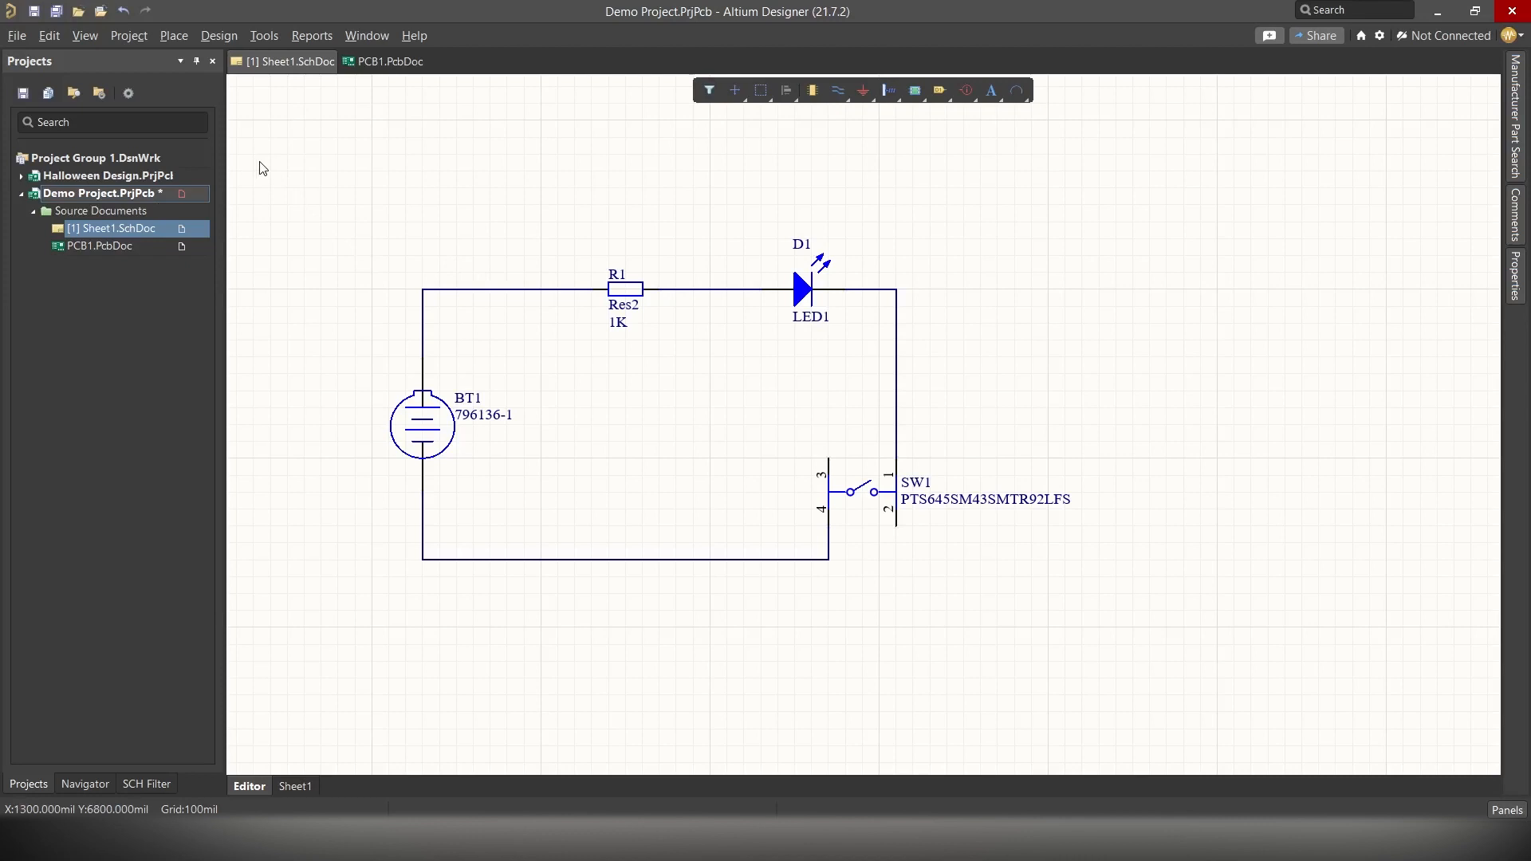
drag(259, 167, 1146, 600)
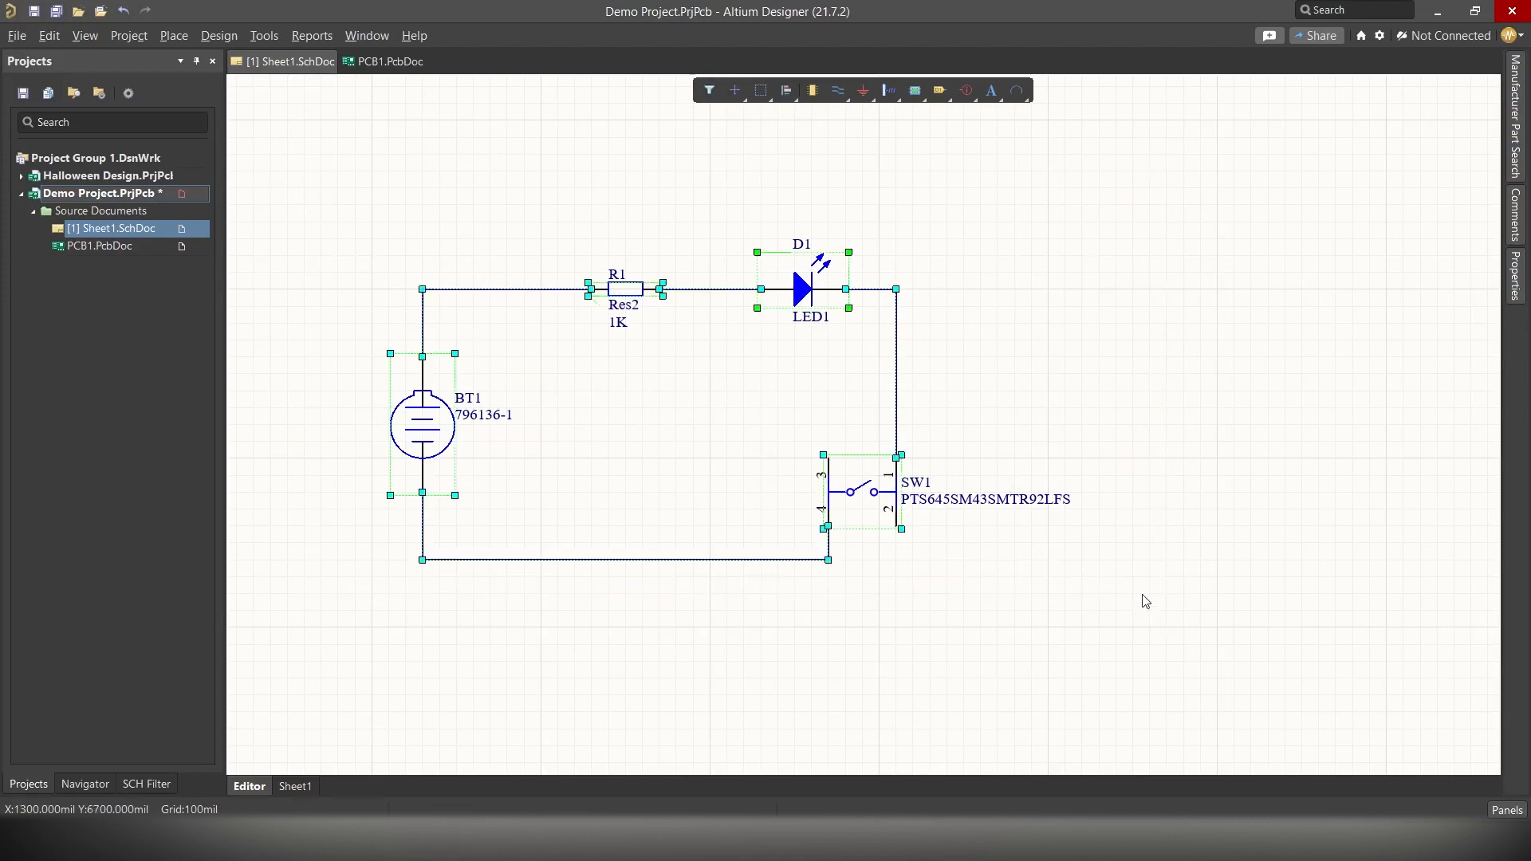
click(893, 592)
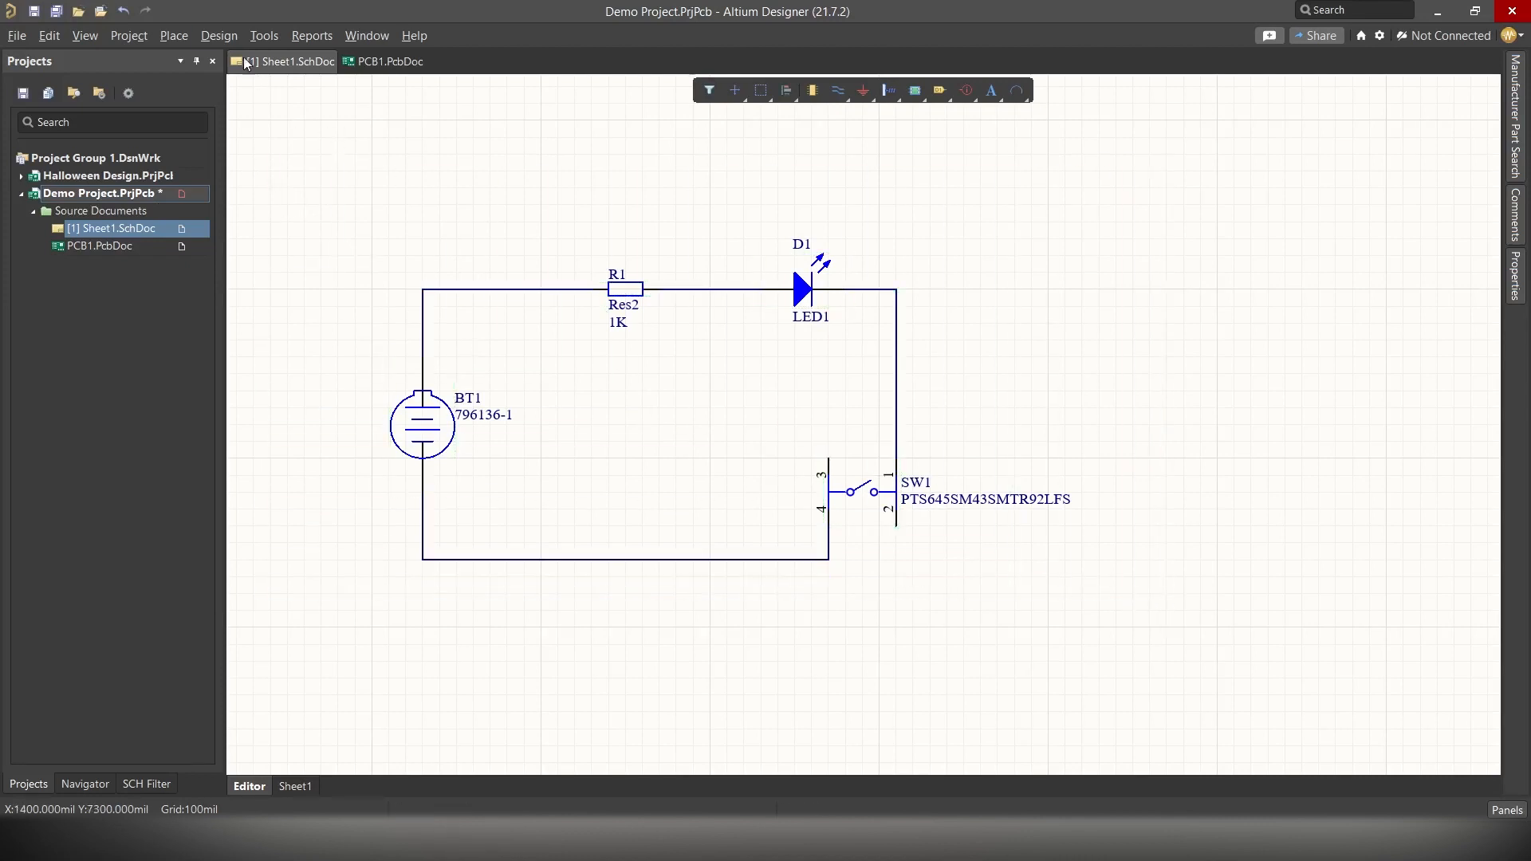
- Update PCB1.PcbDoc from the schematic, validating and executing the additions of all components, nets, the component class and the room
click(218, 35)
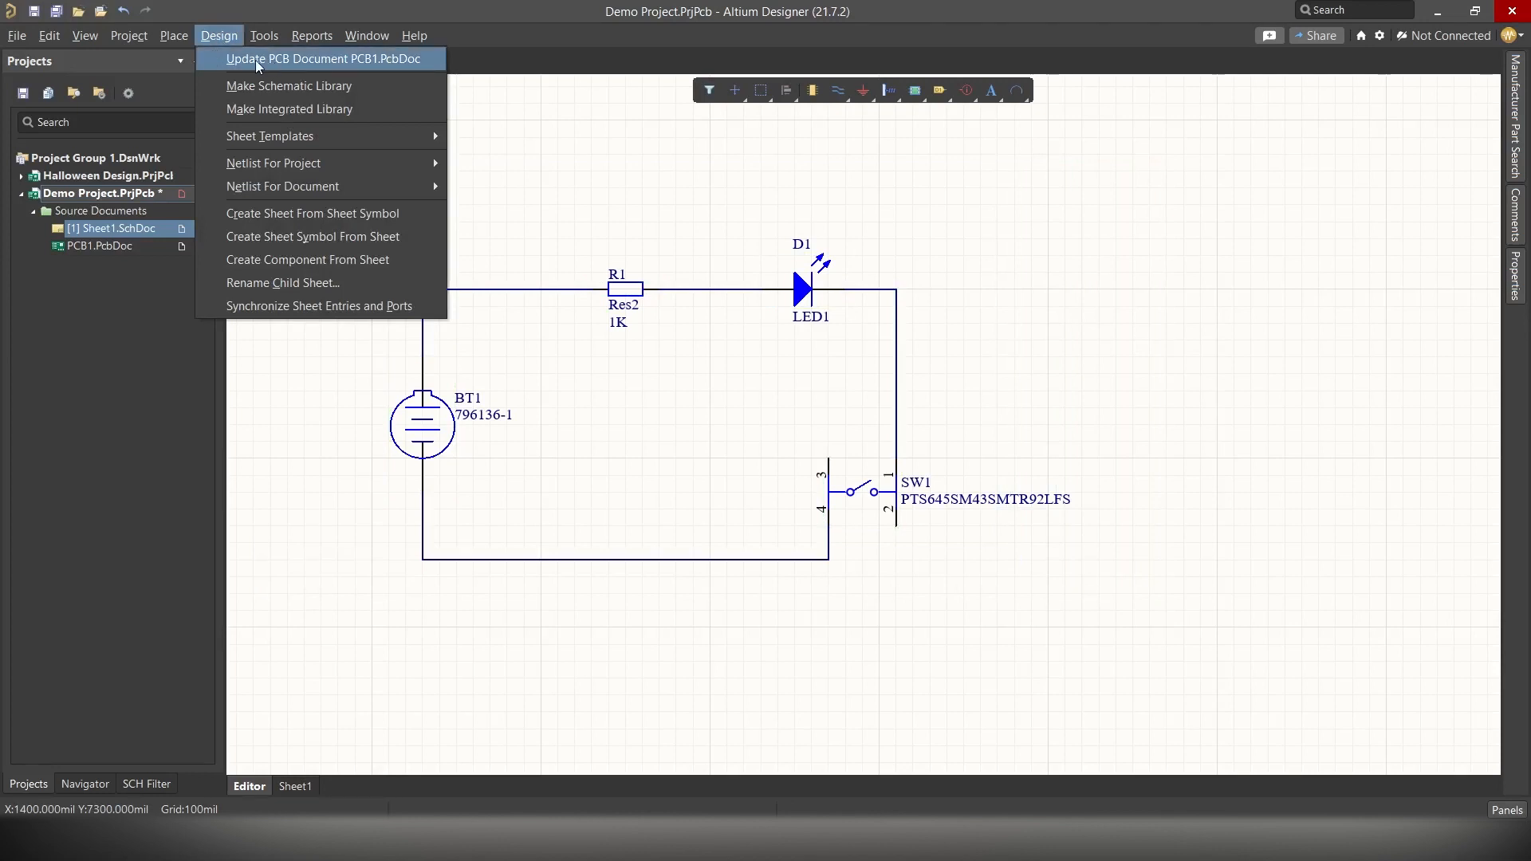
click(328, 60)
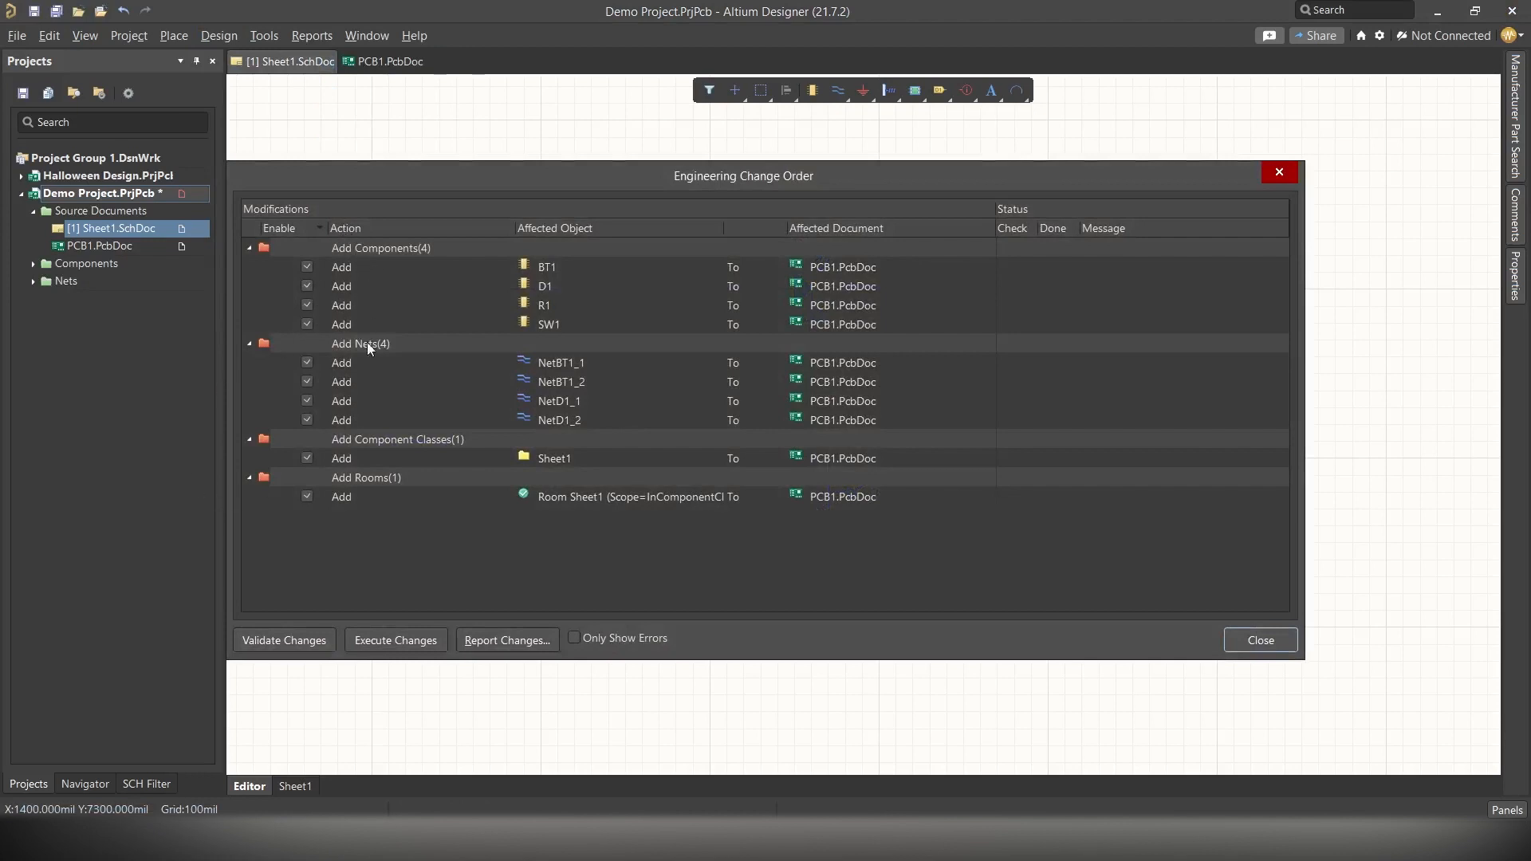
click(306, 459)
click(307, 496)
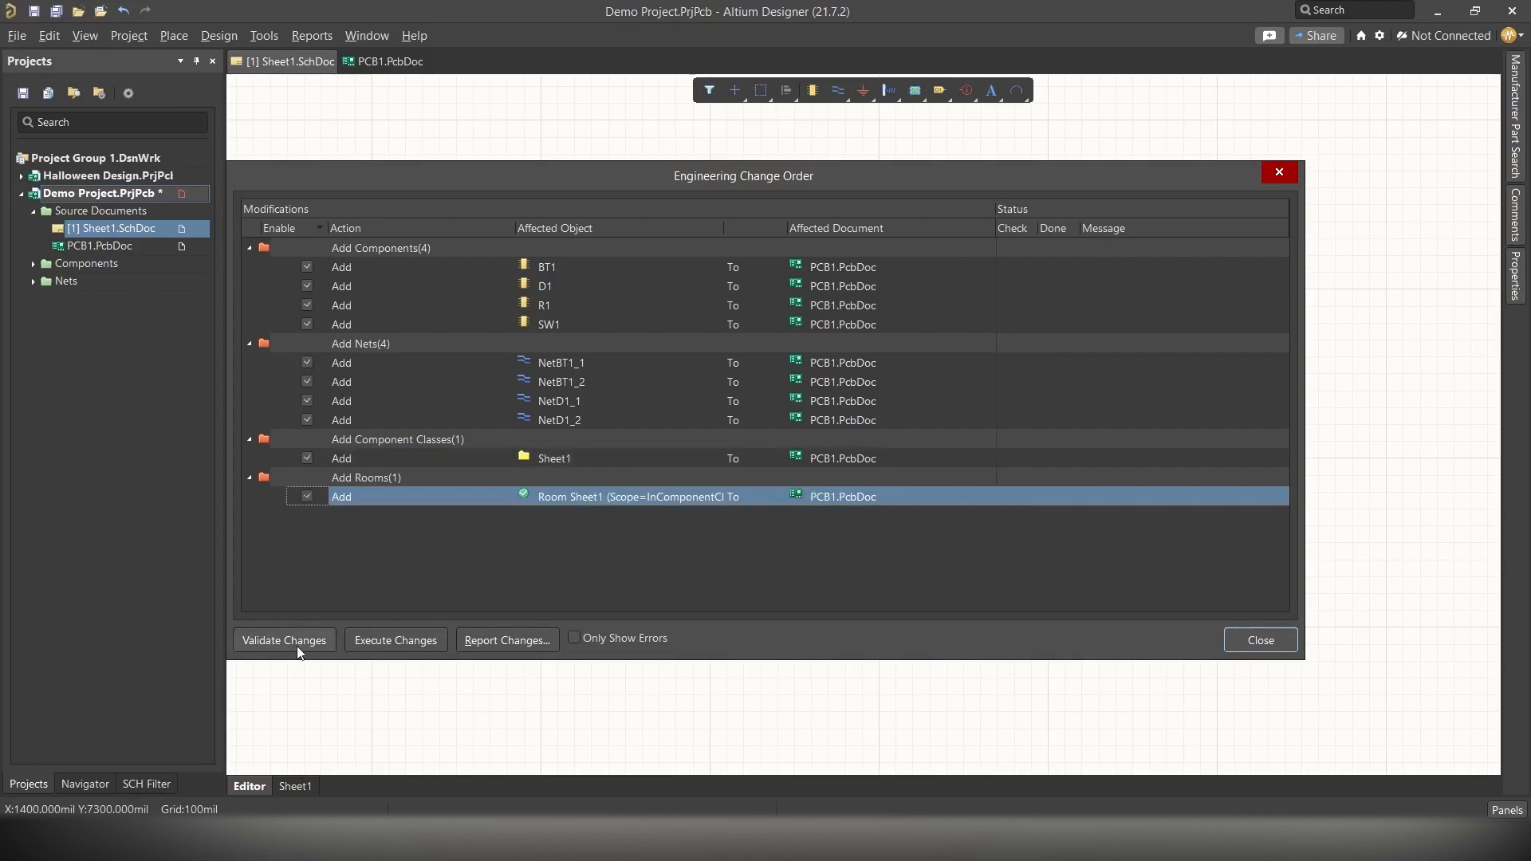
click(310, 645)
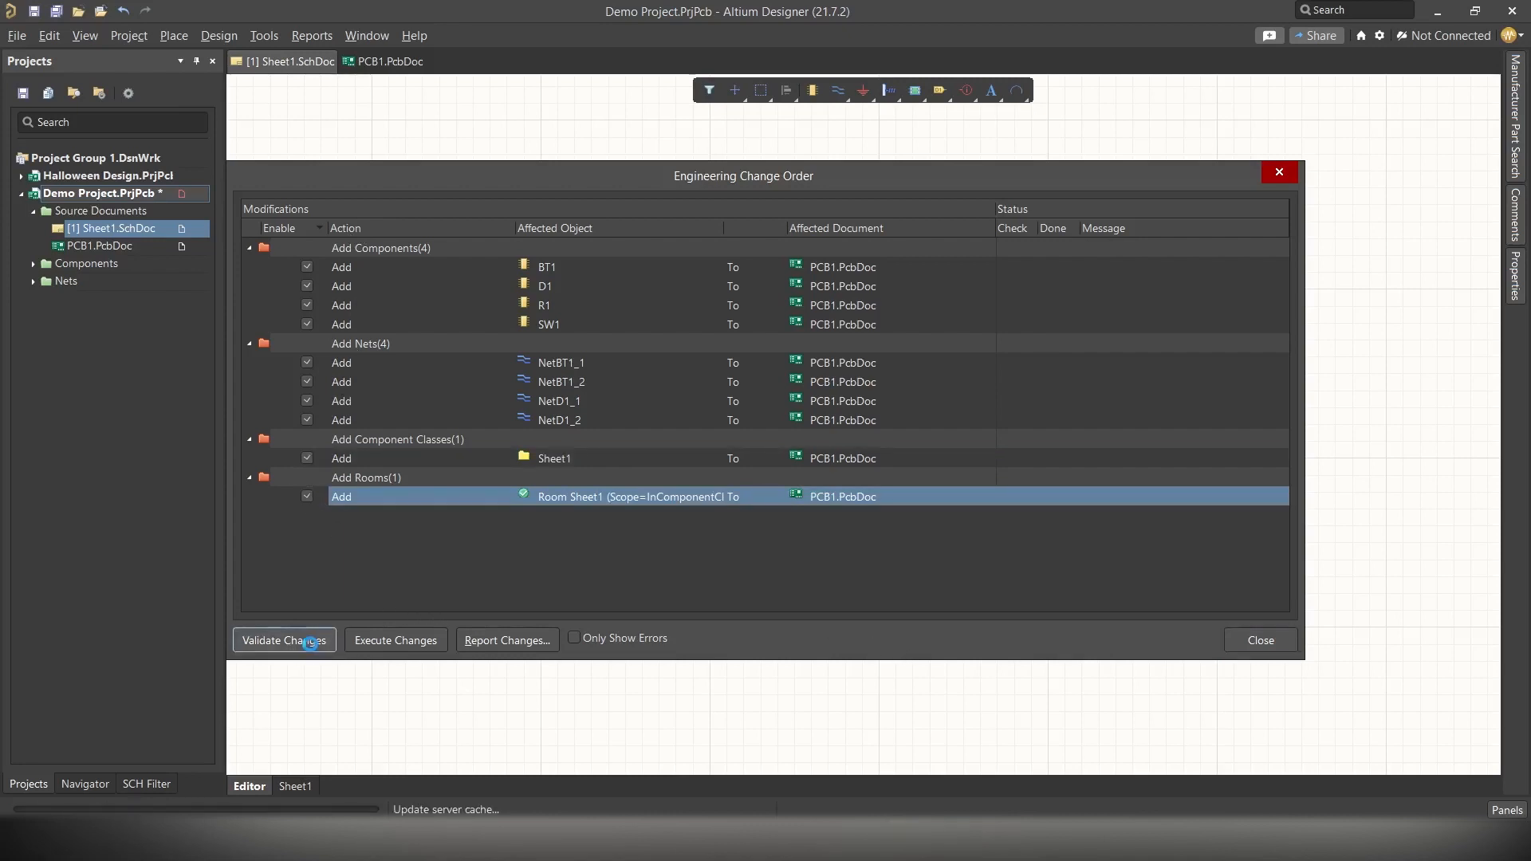
click(389, 643)
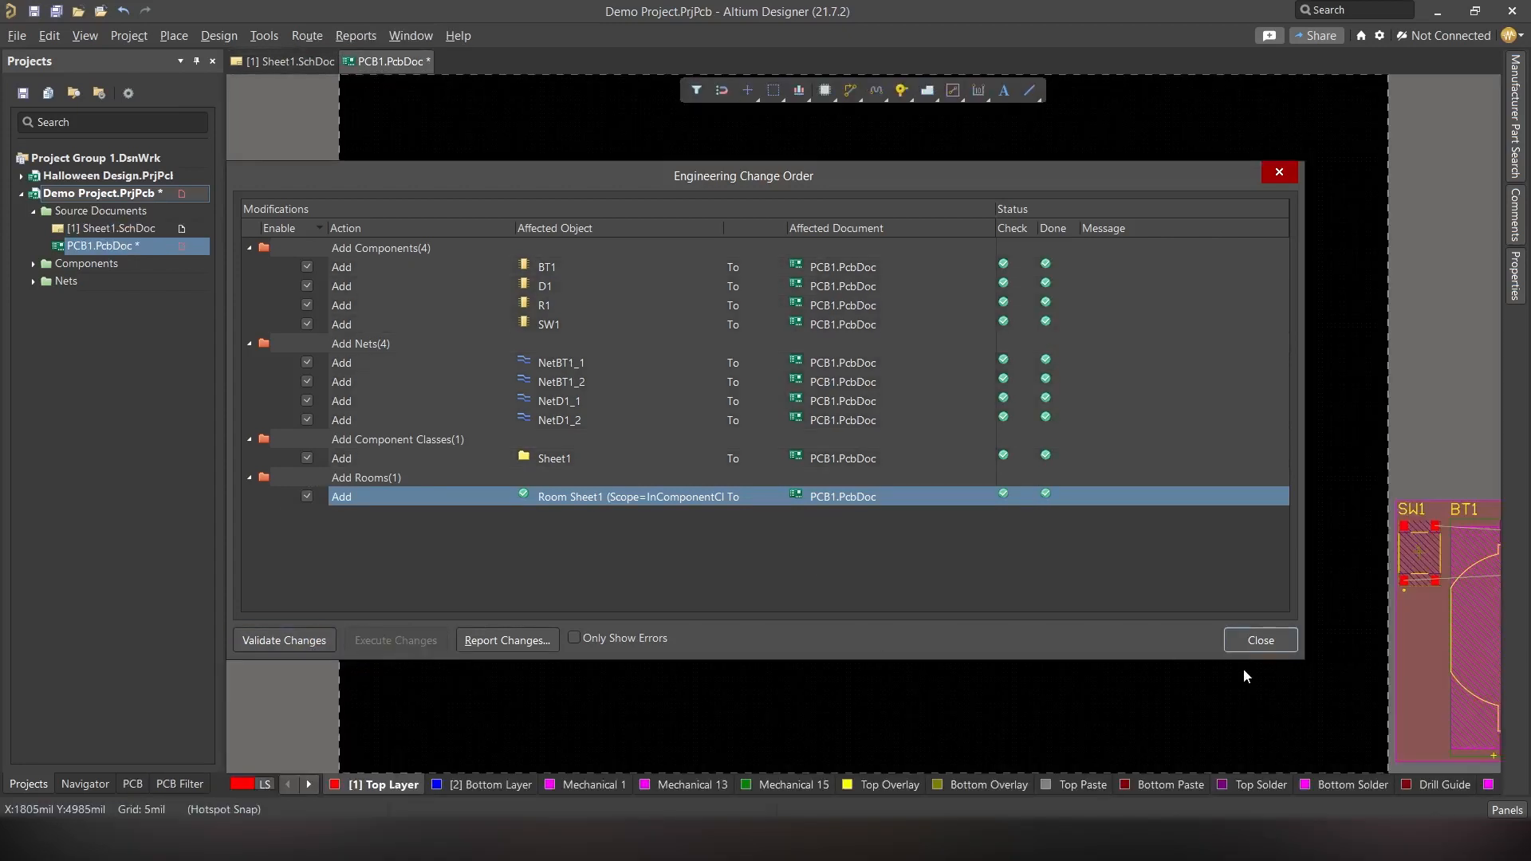
click(1268, 645)
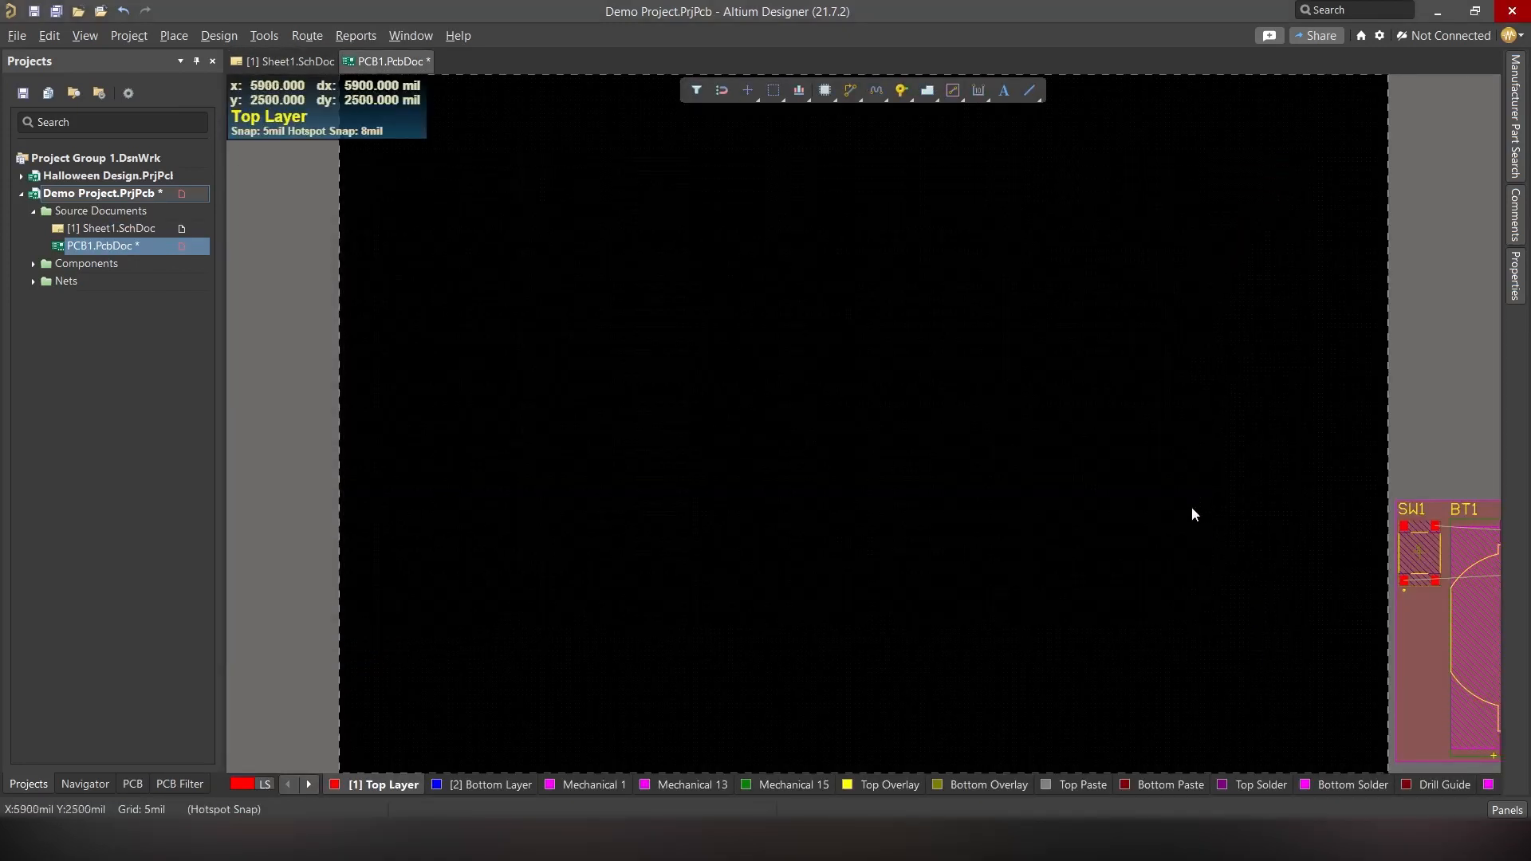
- Draw a rectangle about 2625 by 1730 mil on the Top Layer inside the black board area
ctrl+scroll(1156, 478, down, 2)
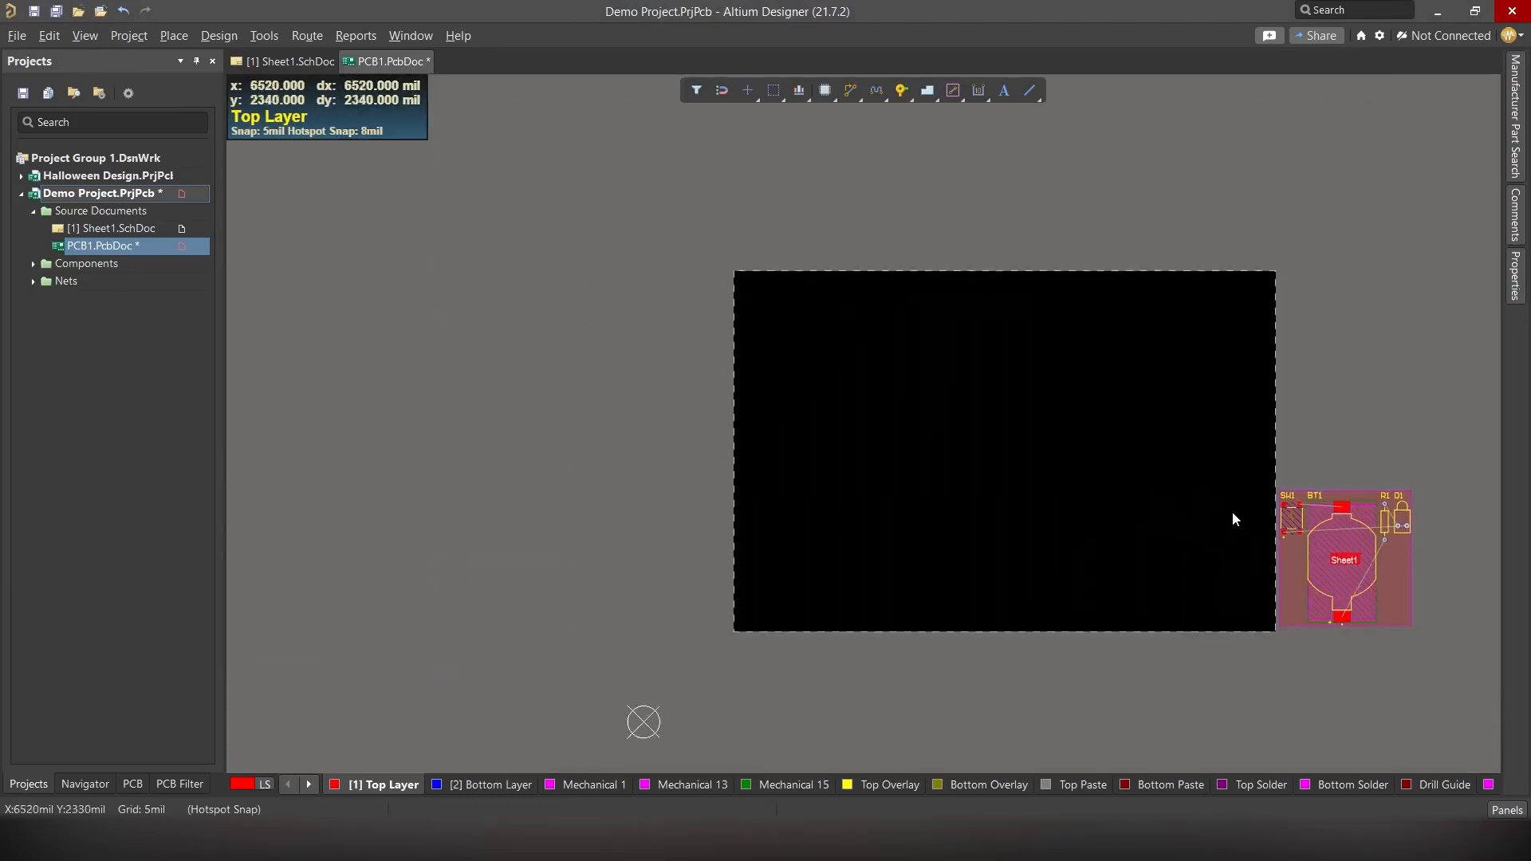
right_drag(1232, 518, 985, 533)
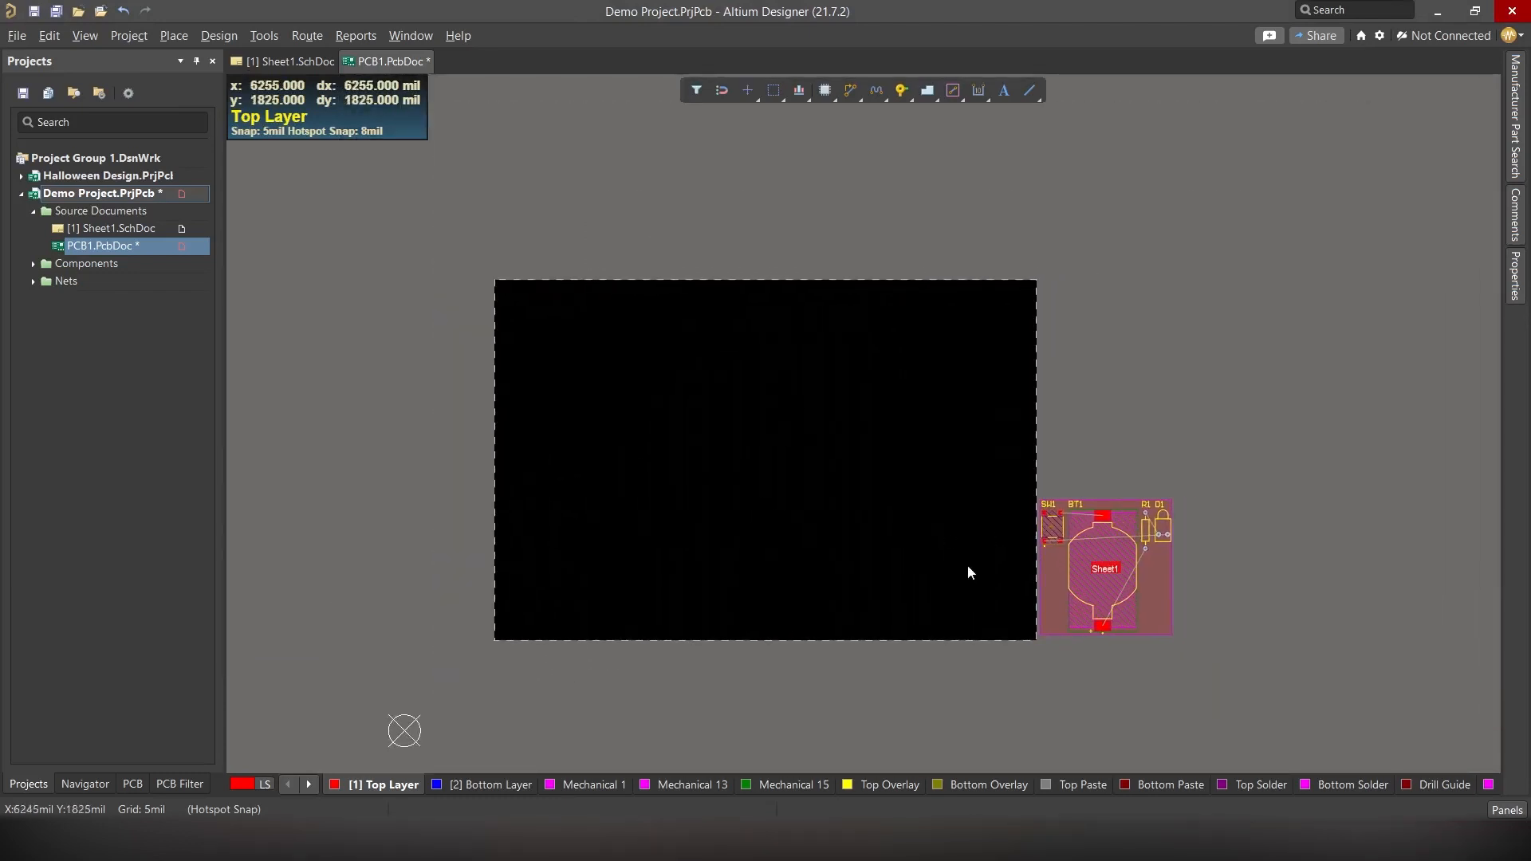
ctrl+scroll(968, 566, up, 2)
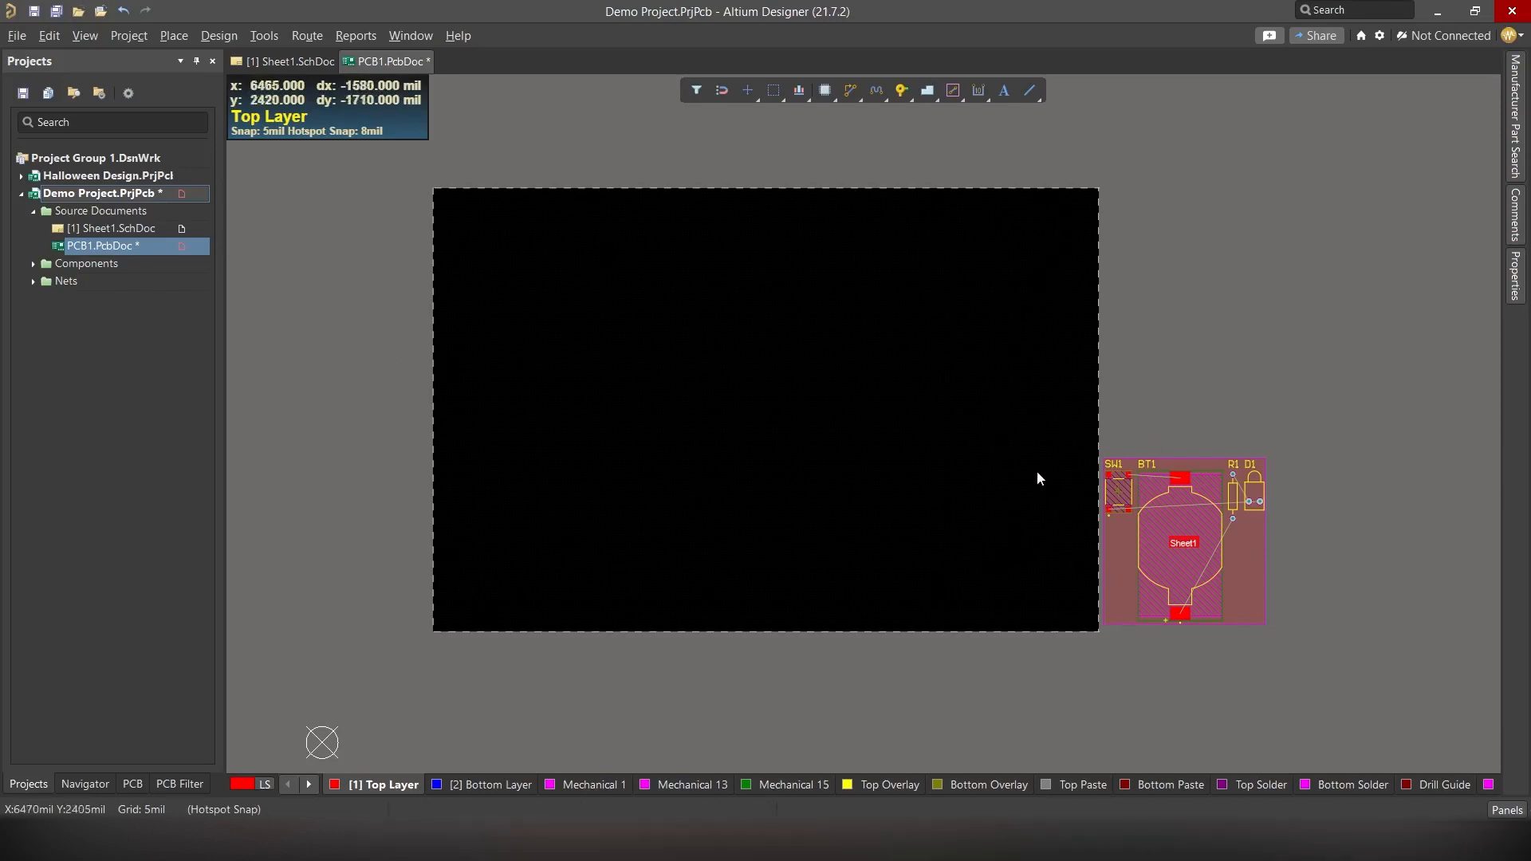
click(1035, 93)
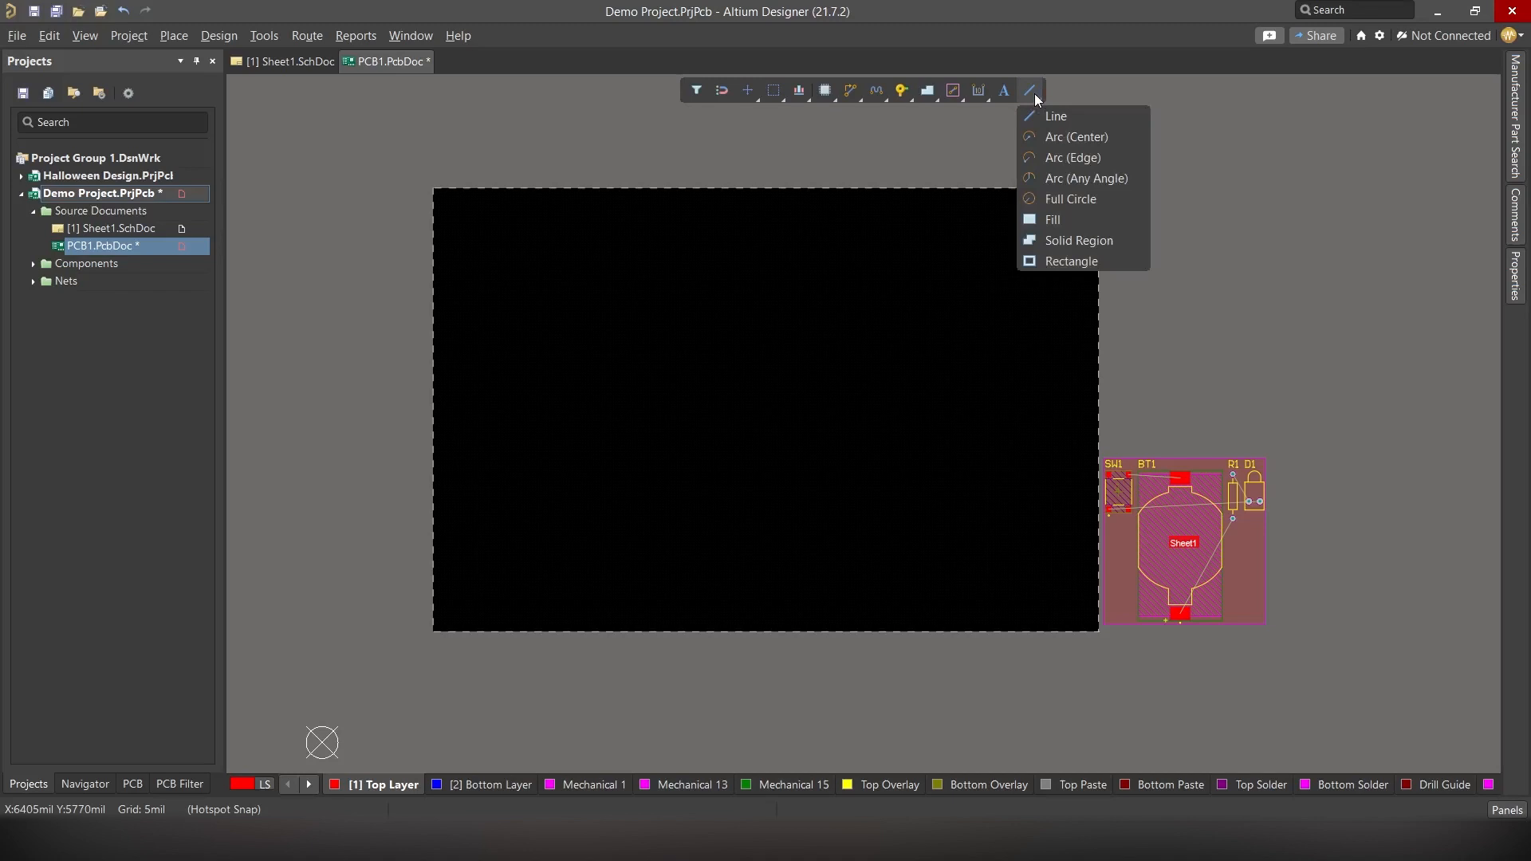
click(1054, 263)
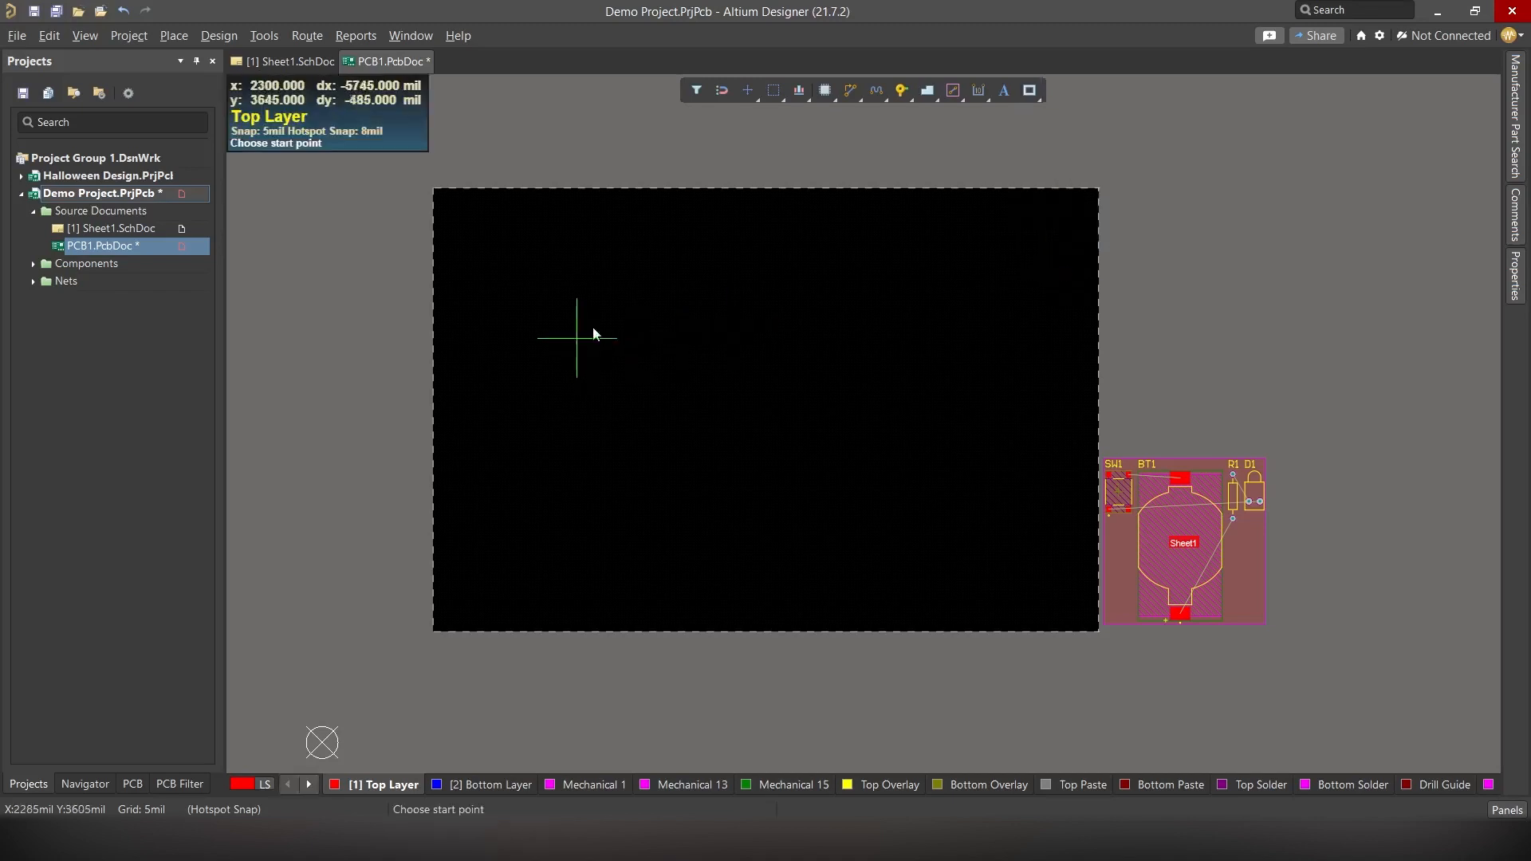
click(625, 292)
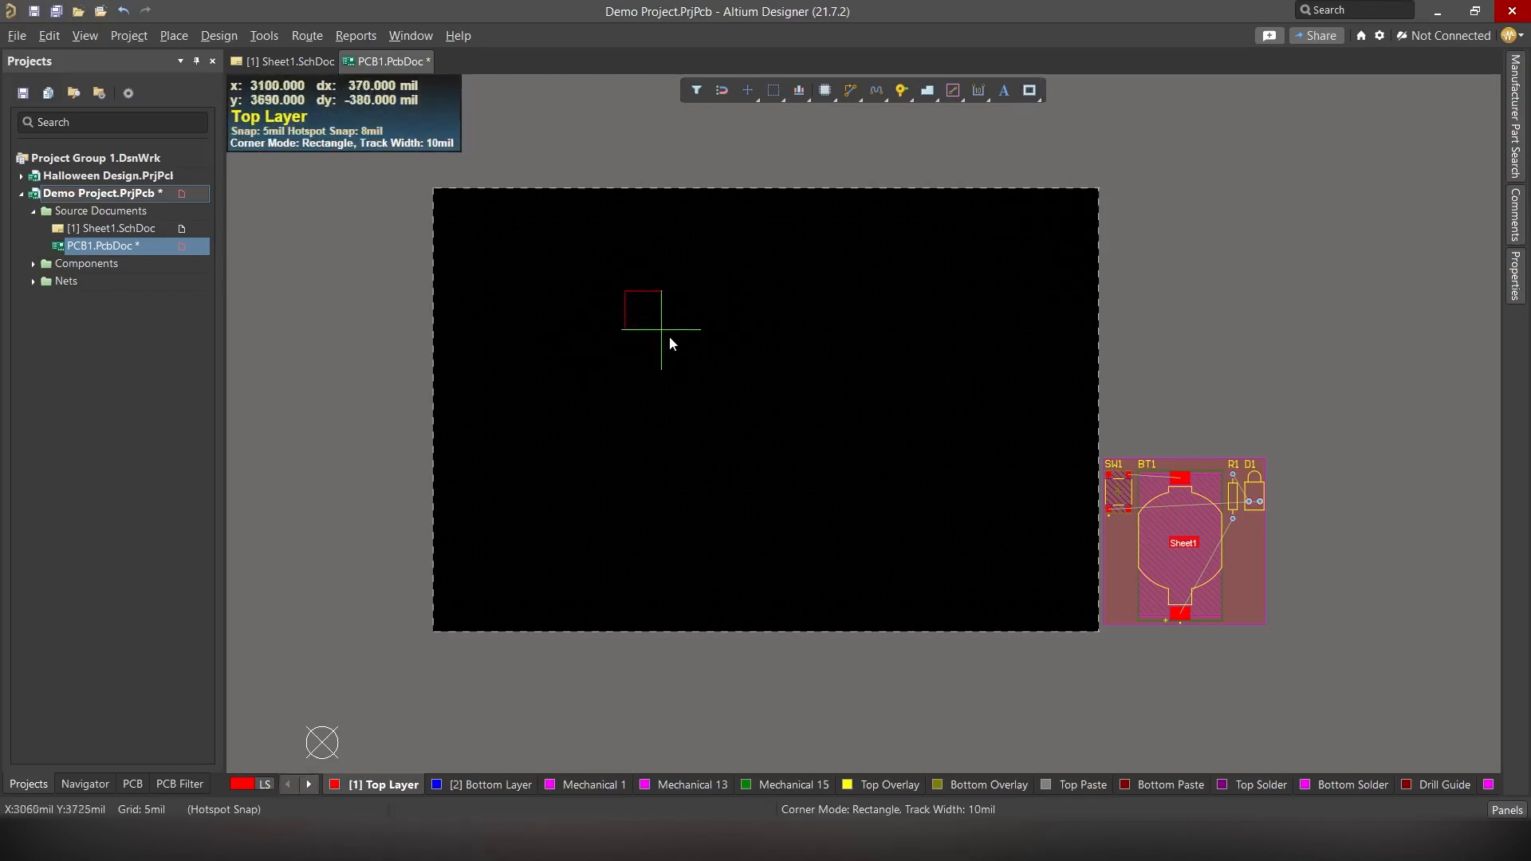
click(916, 484)
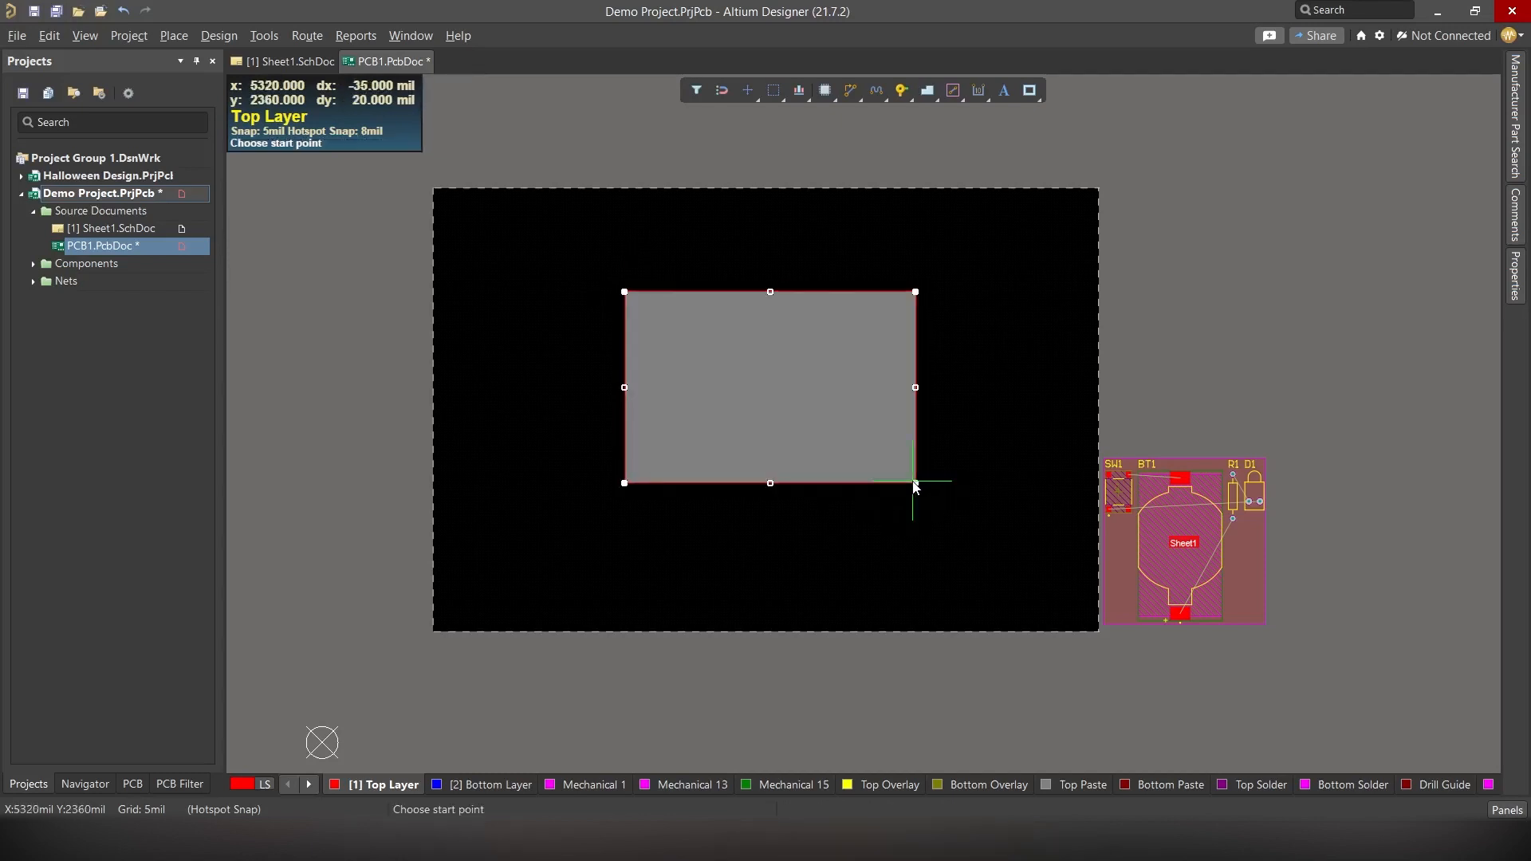
key(Escape)
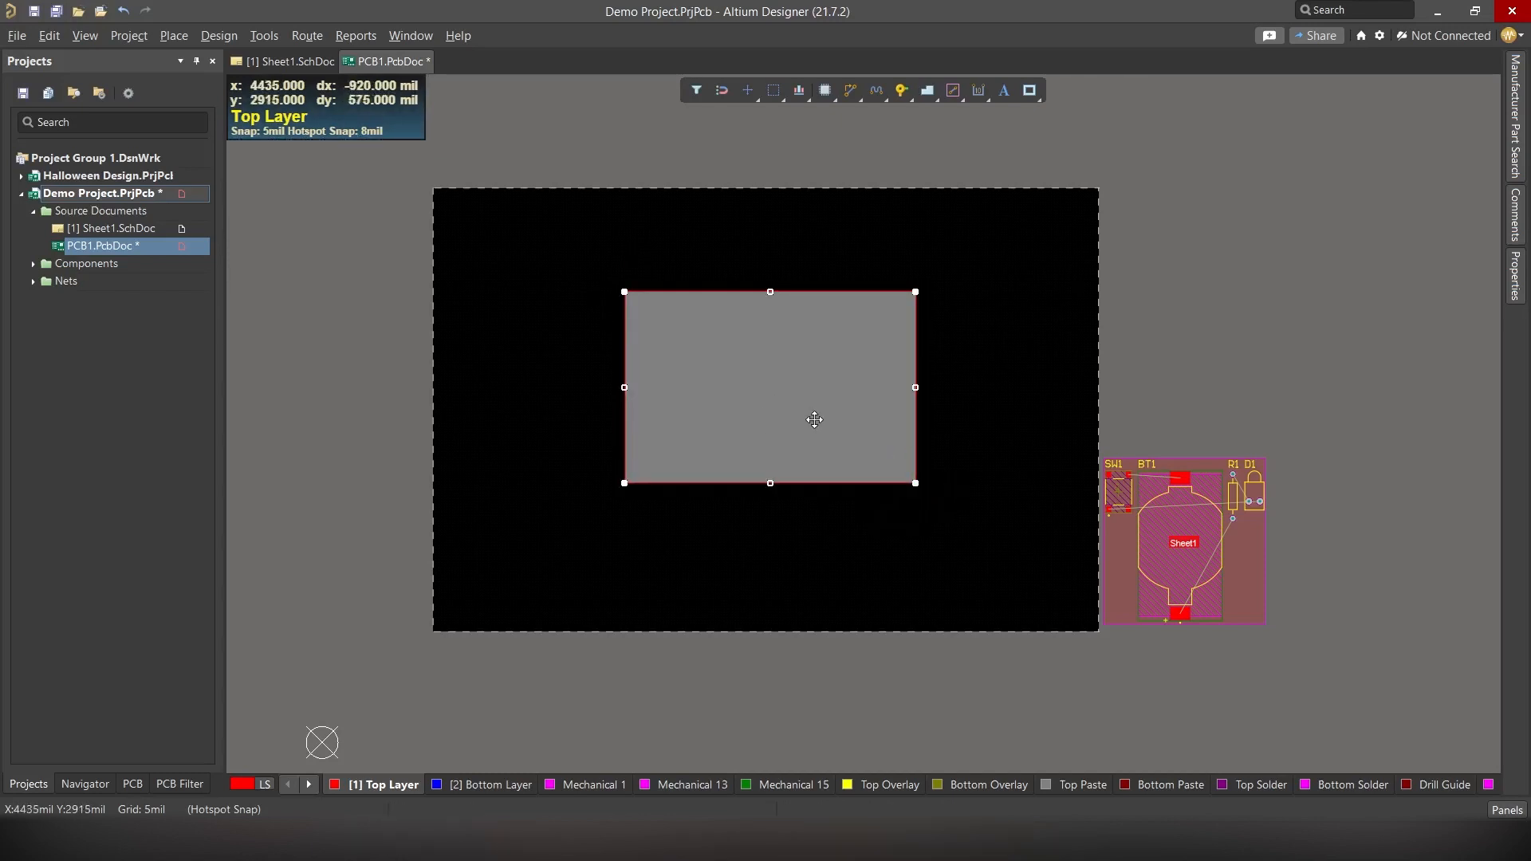
click(714, 257)
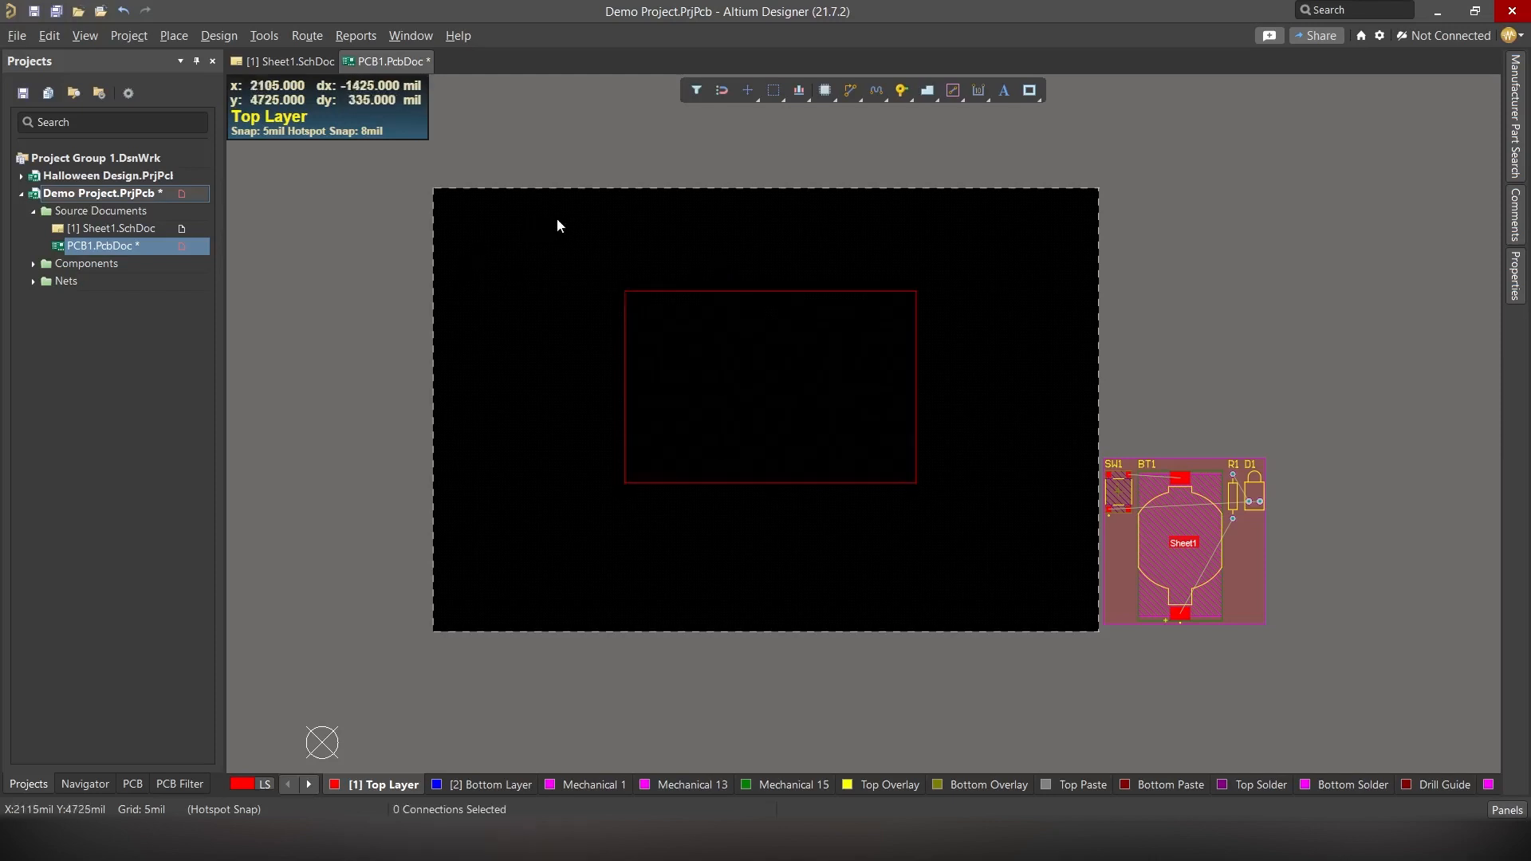
- Define the board shape from the rectangle drawn on the Top Layer, and clear the selection
drag(571, 232, 981, 523)
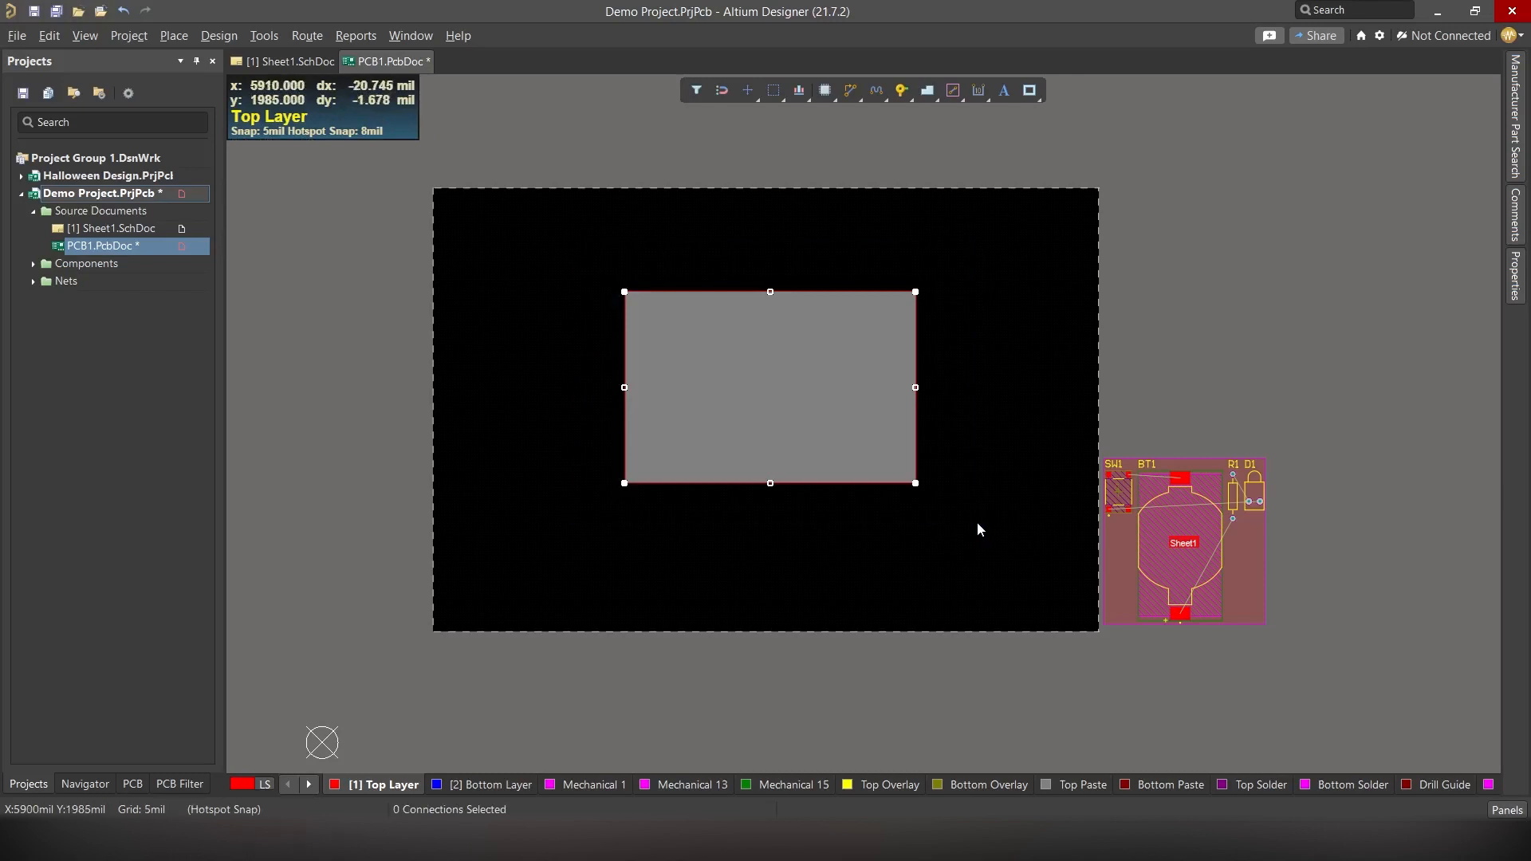
click(234, 39)
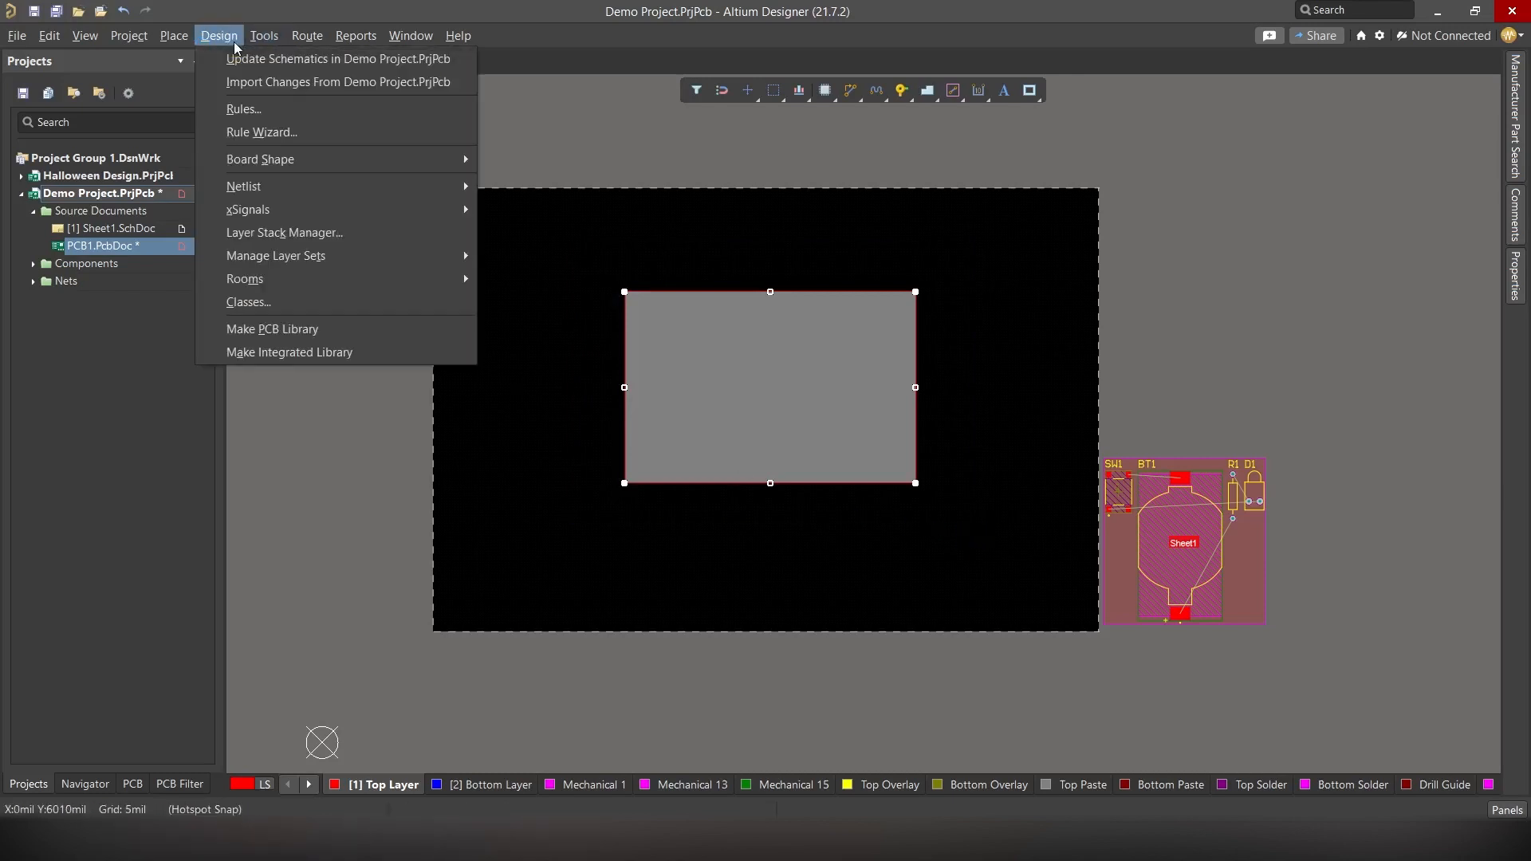
mouse_move(370, 162)
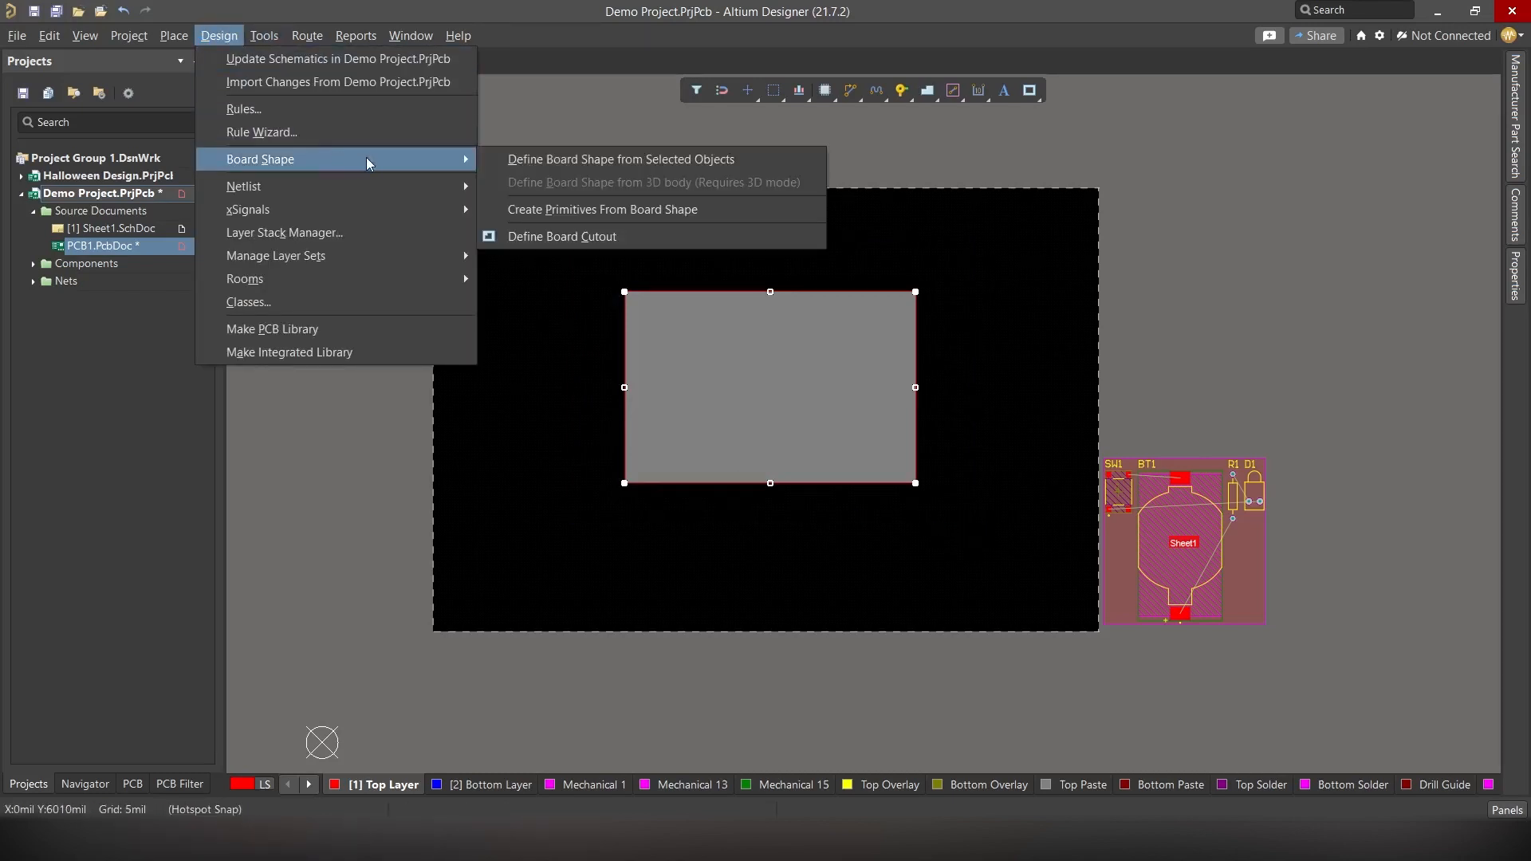
click(739, 161)
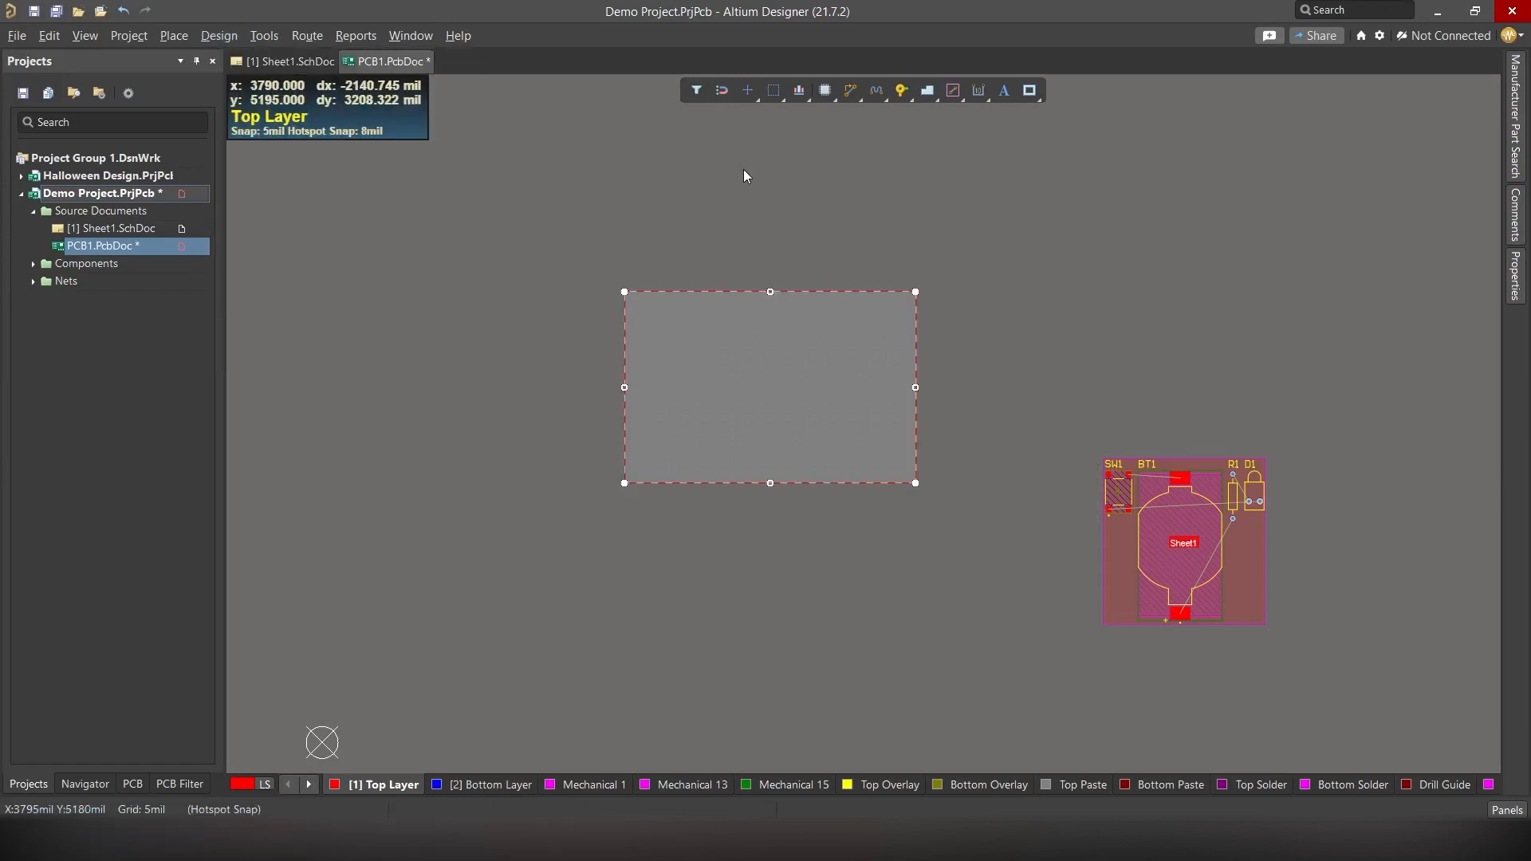
click(768, 554)
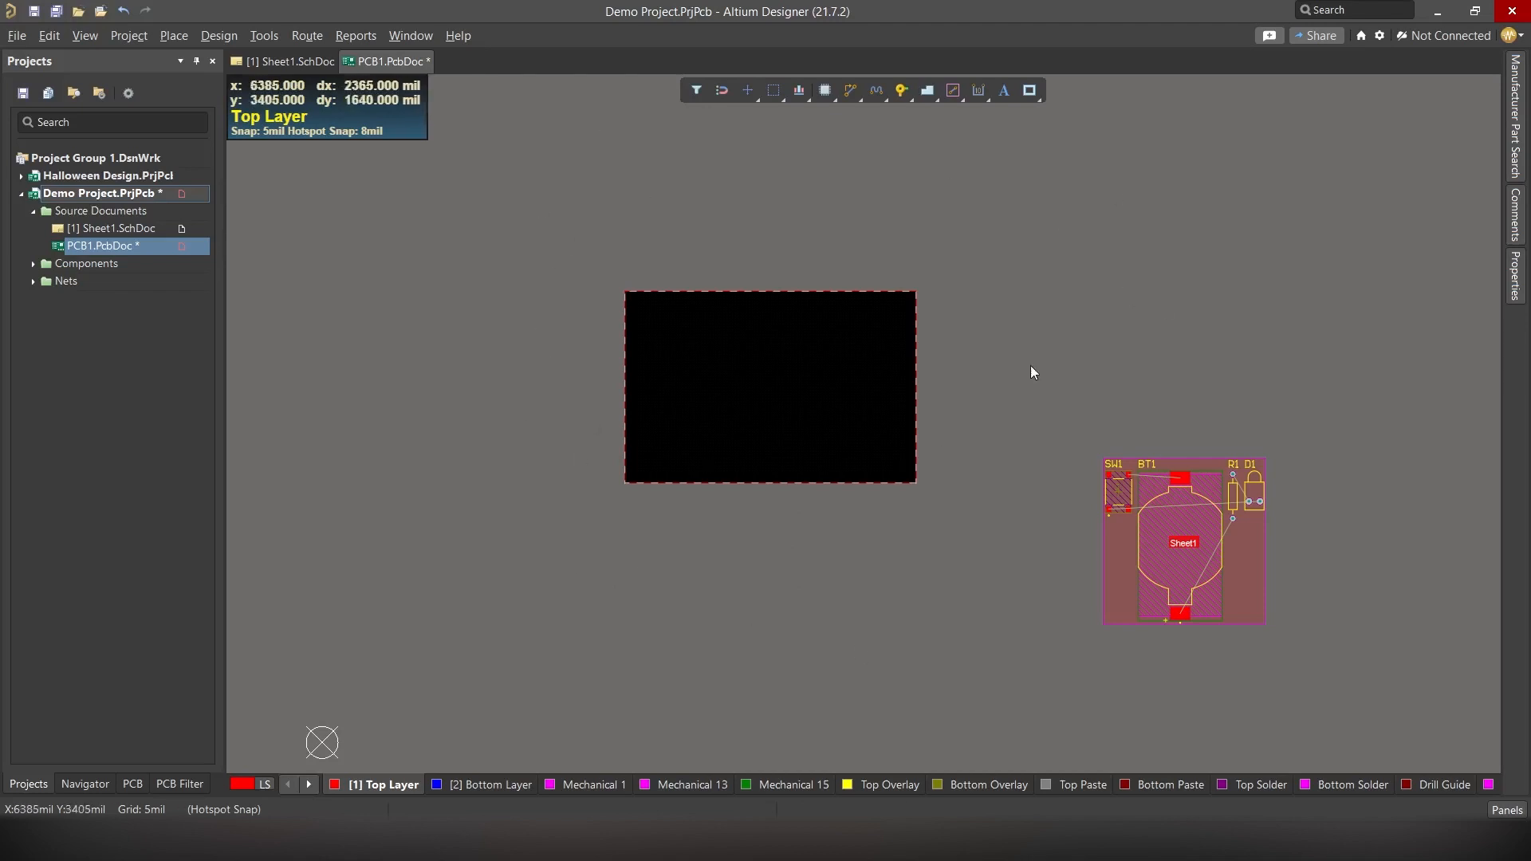
- Move all the components together with the Sheet1 room closer to the board outline and deselect them
drag(1025, 396, 1304, 651)
drag(1115, 498, 1017, 397)
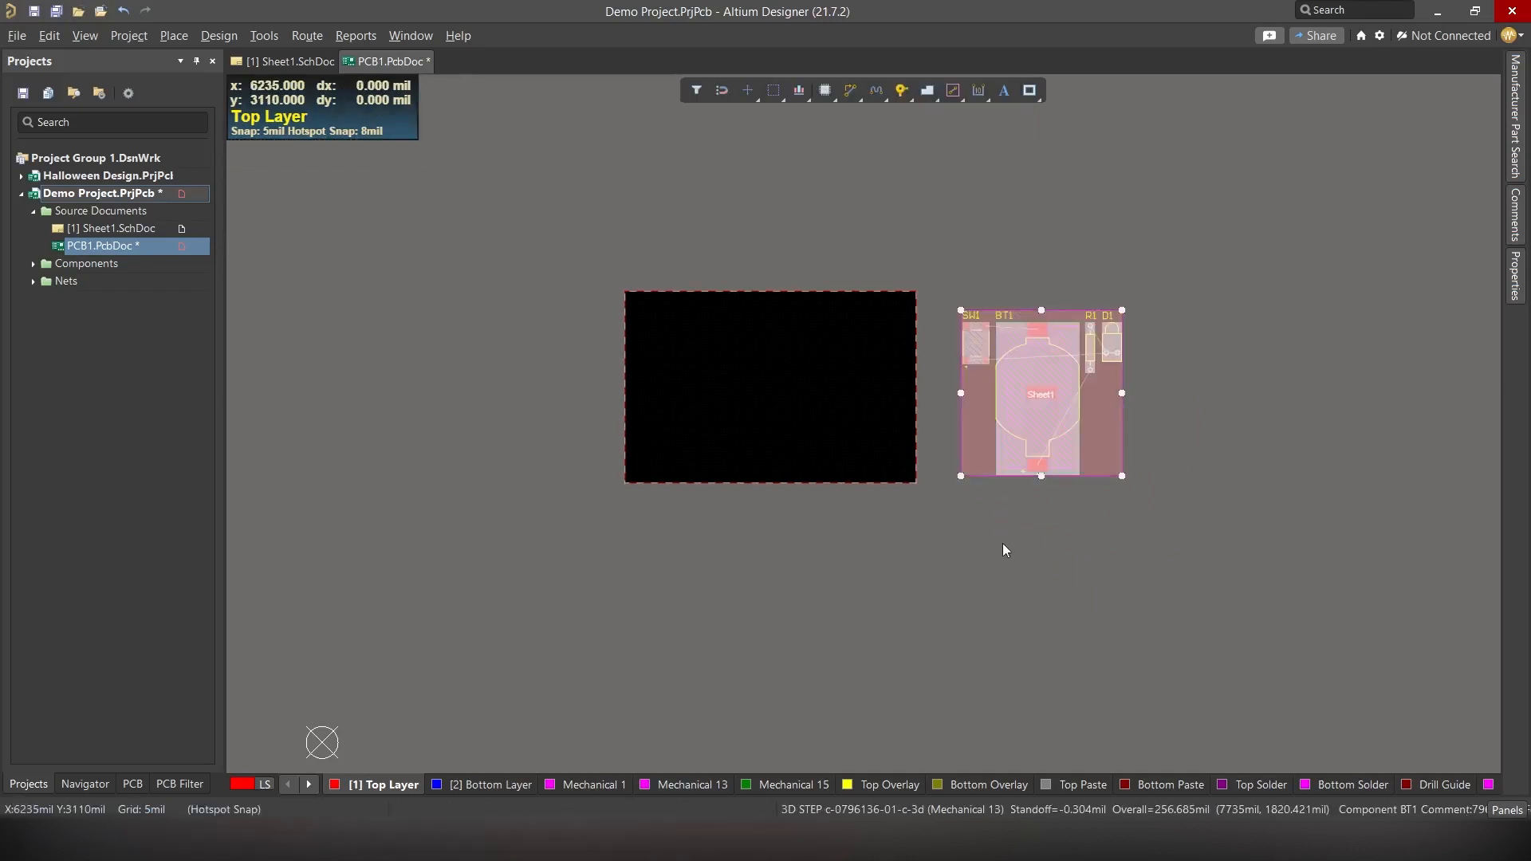
click(1002, 544)
- Place BT1, SW1, D1 and R1 inside the board outline, with the battery at the left and the other parts beside it
ctrl+scroll(859, 438, up, 1)
ctrl+scroll(859, 438, up, 2)
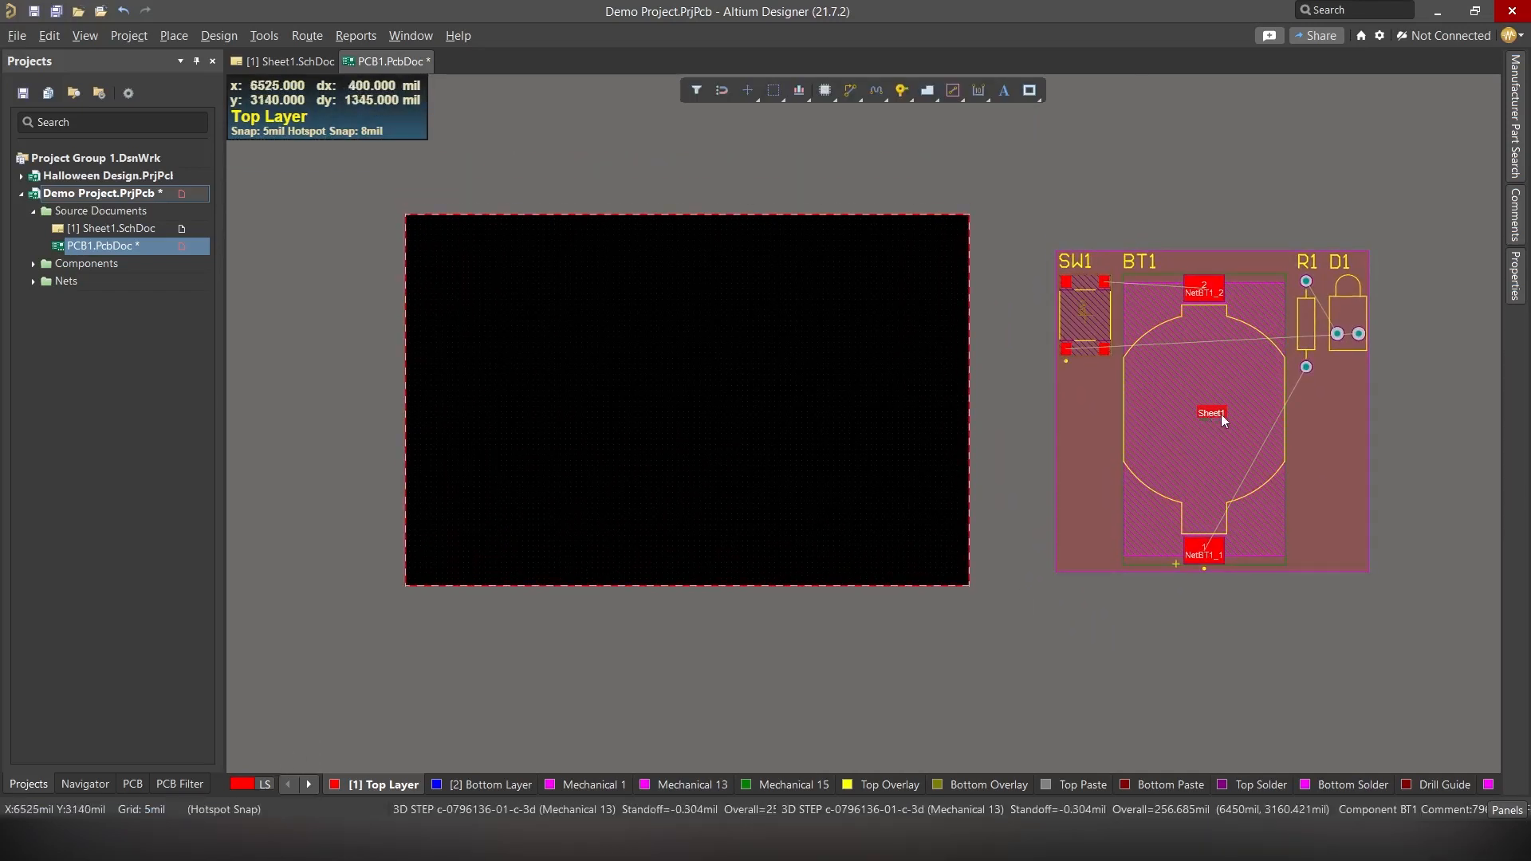
drag(1221, 413, 506, 403)
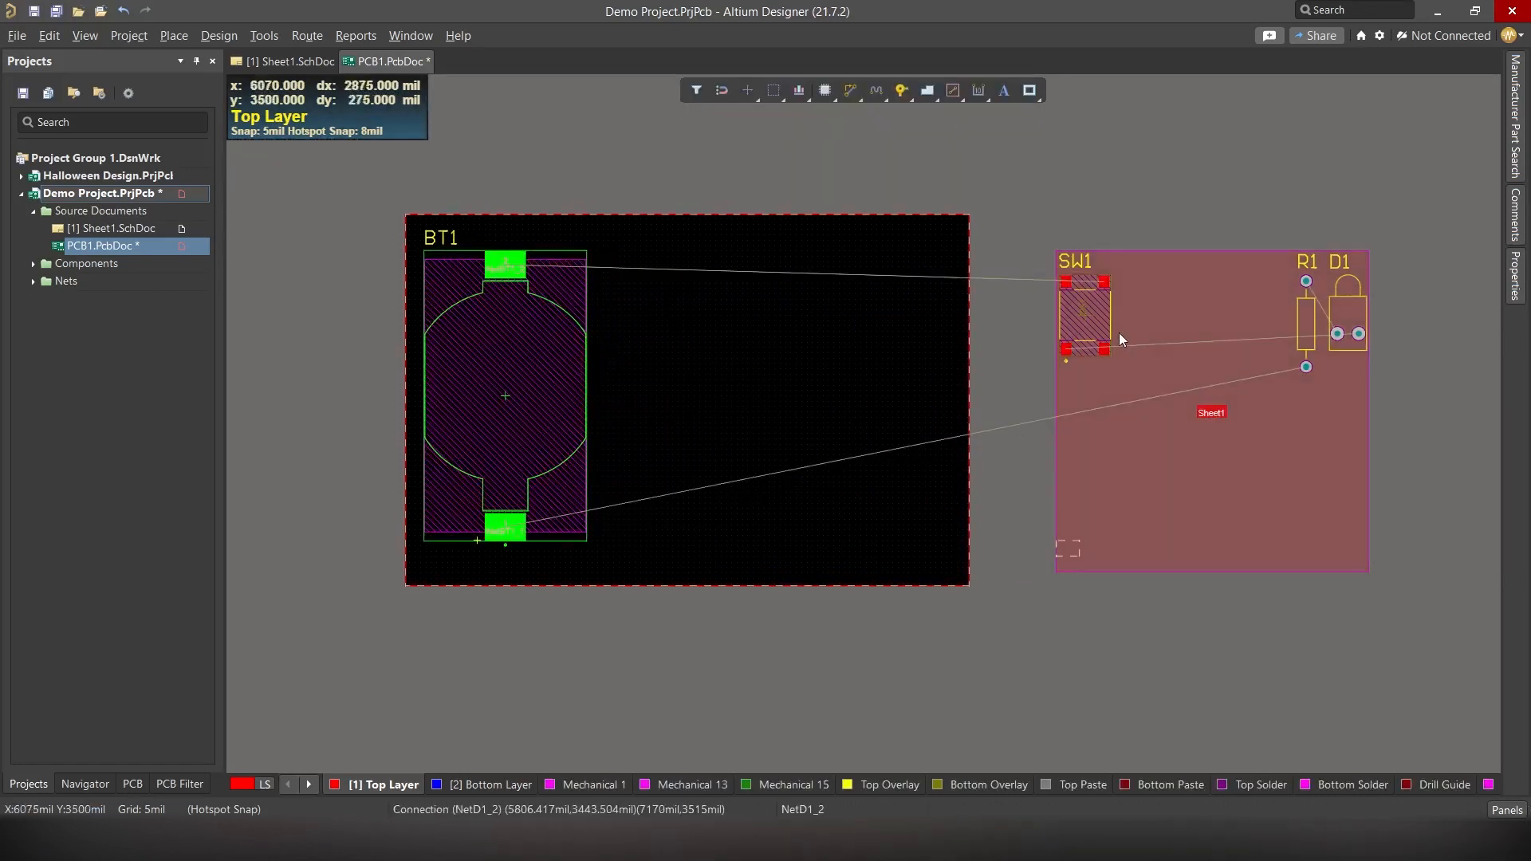
drag(1073, 322, 684, 295)
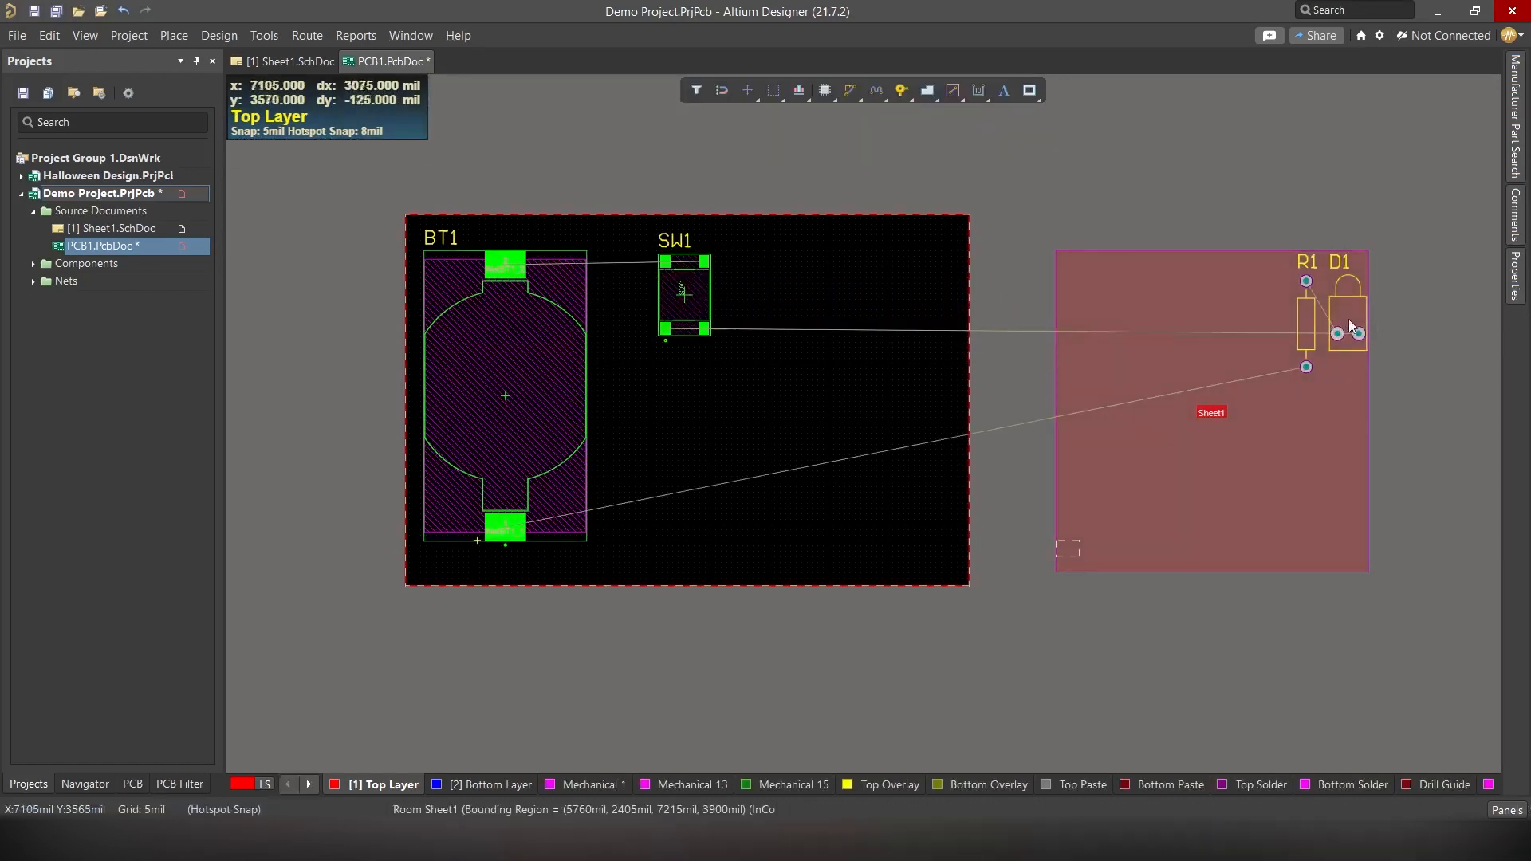
drag(1347, 319, 790, 424)
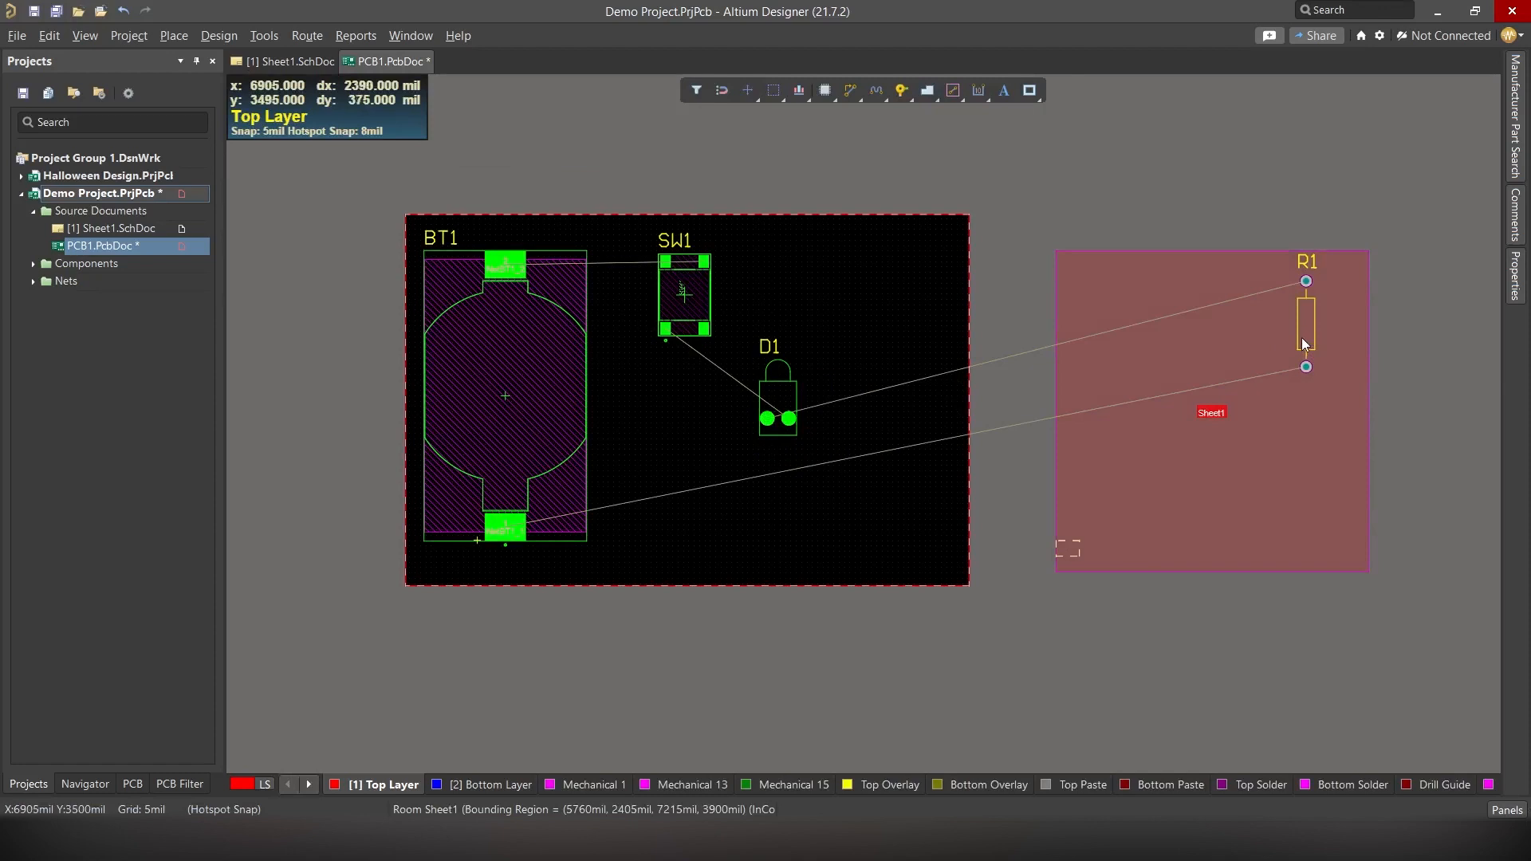
drag(1303, 338, 684, 483)
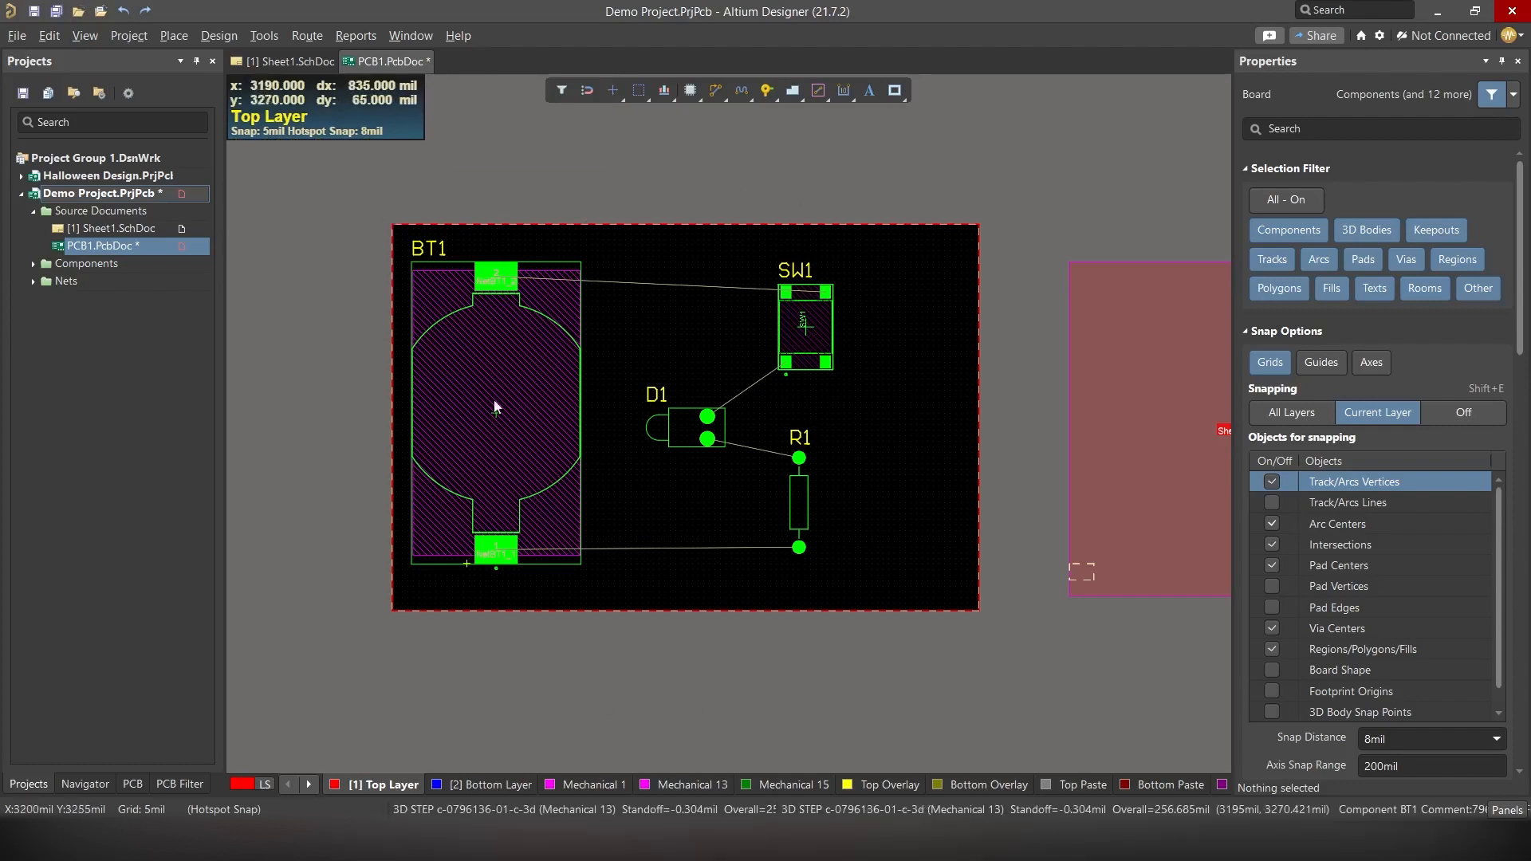
- Examine the layer and other properties of BT1, SW1, R1 and D1 one by one
click(478, 348)
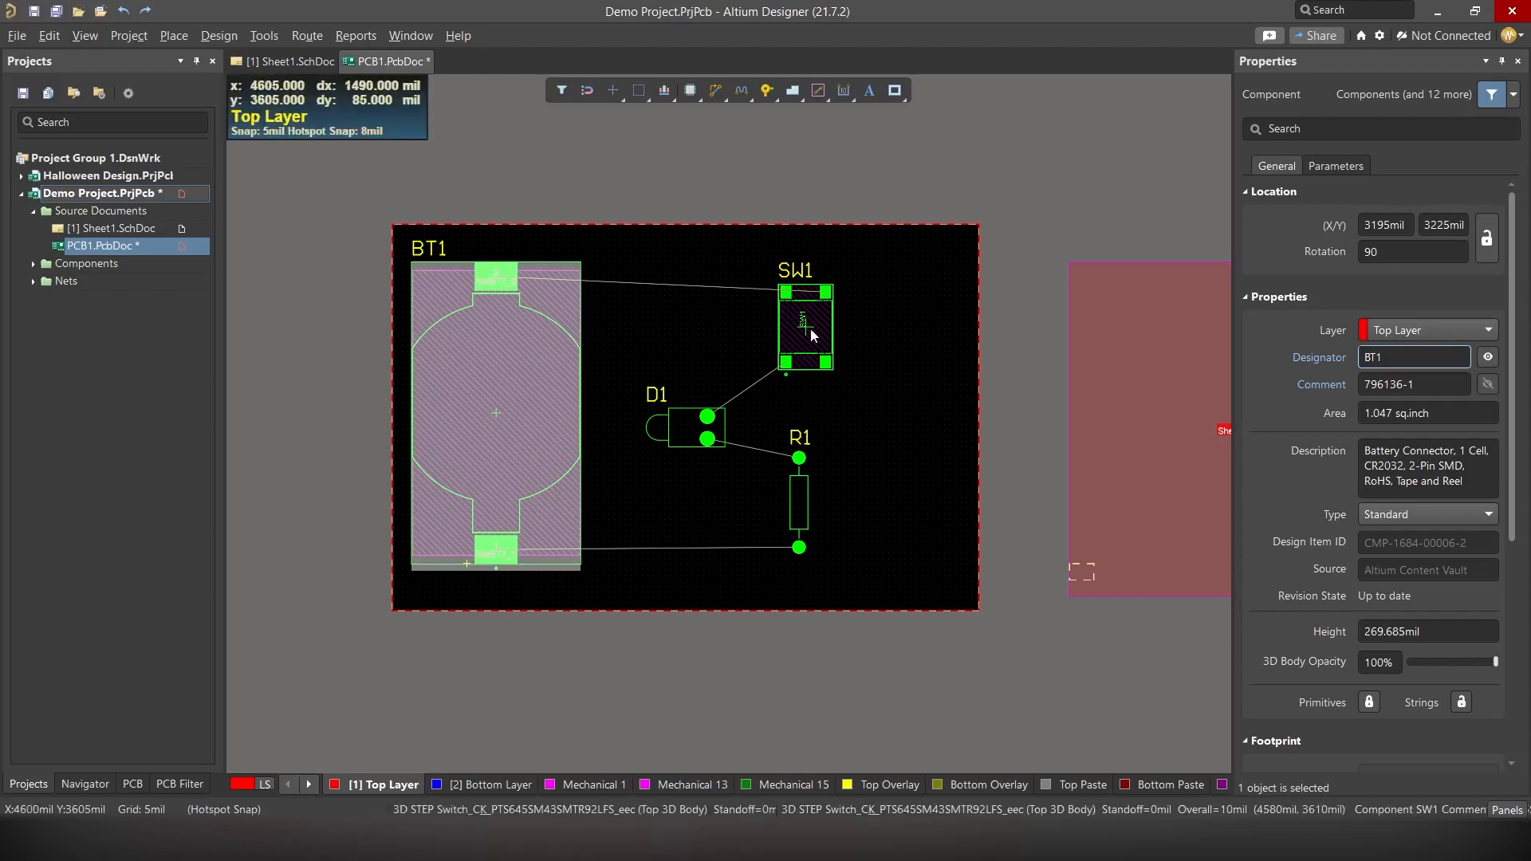
click(817, 302)
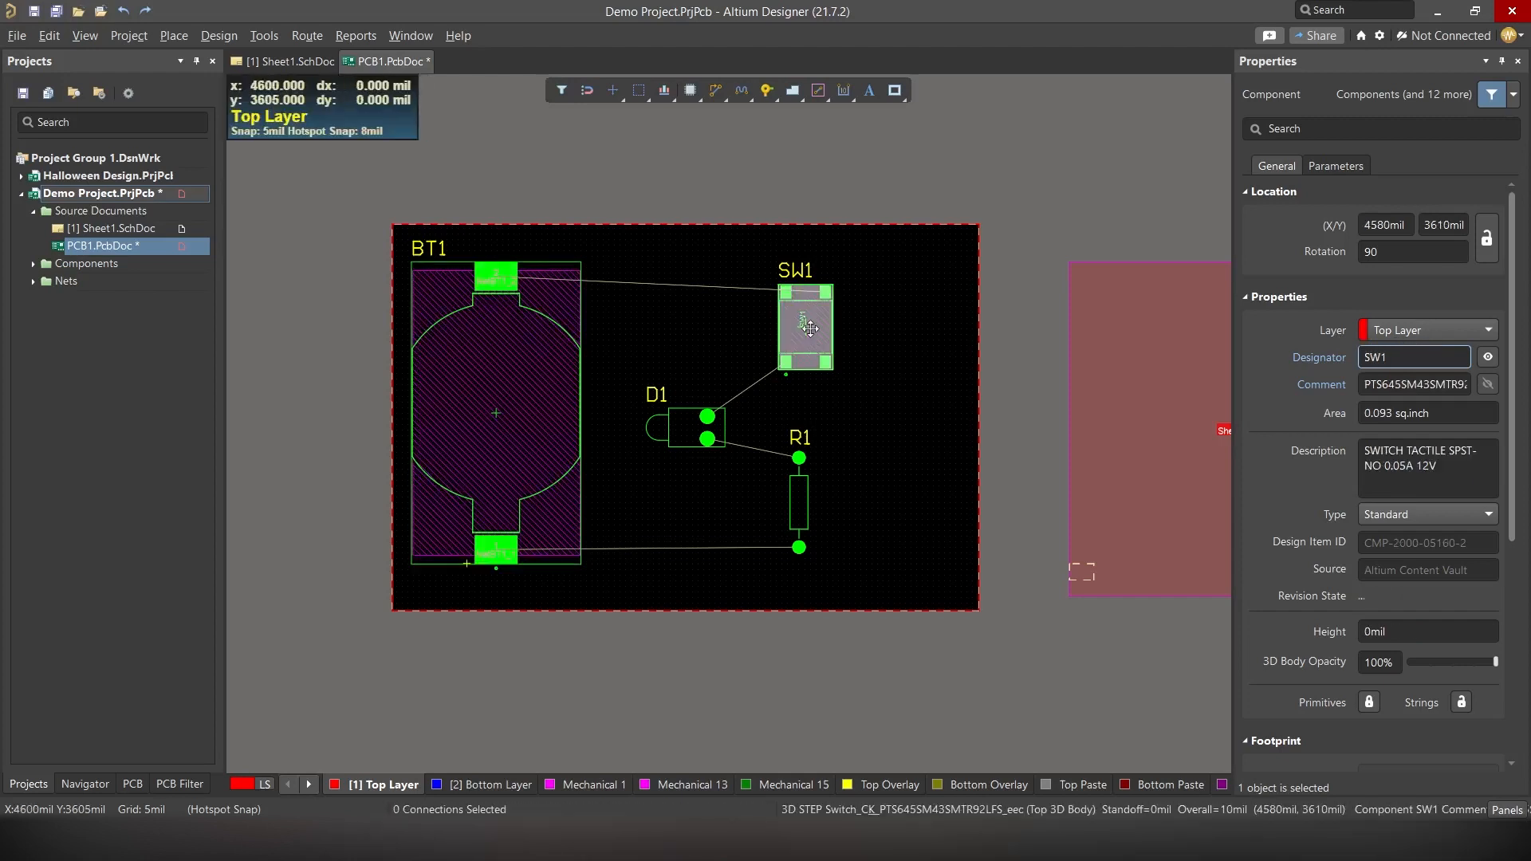
click(804, 499)
click(678, 438)
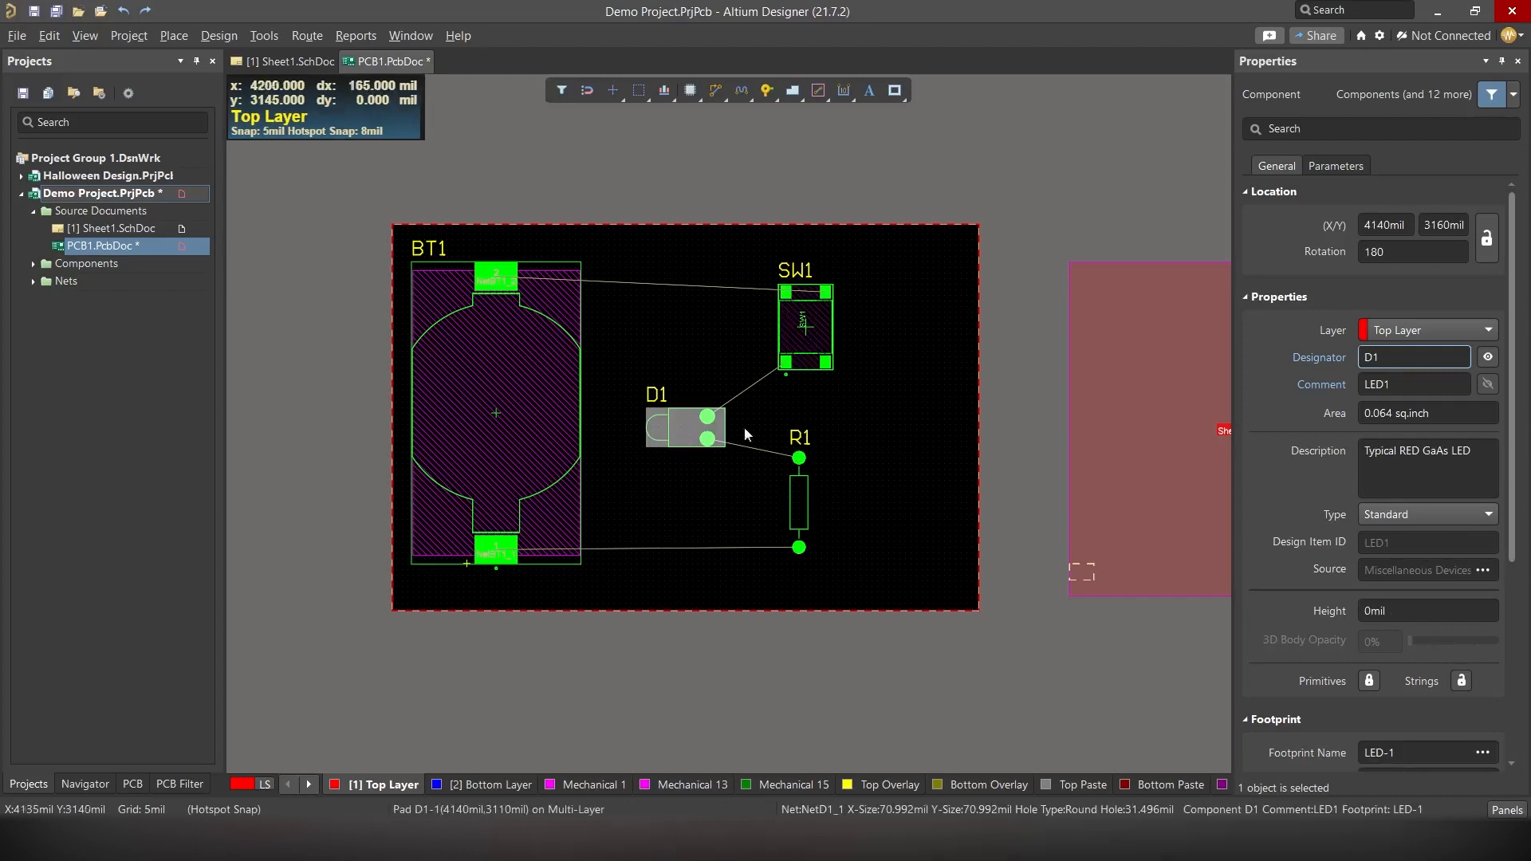
click(1032, 415)
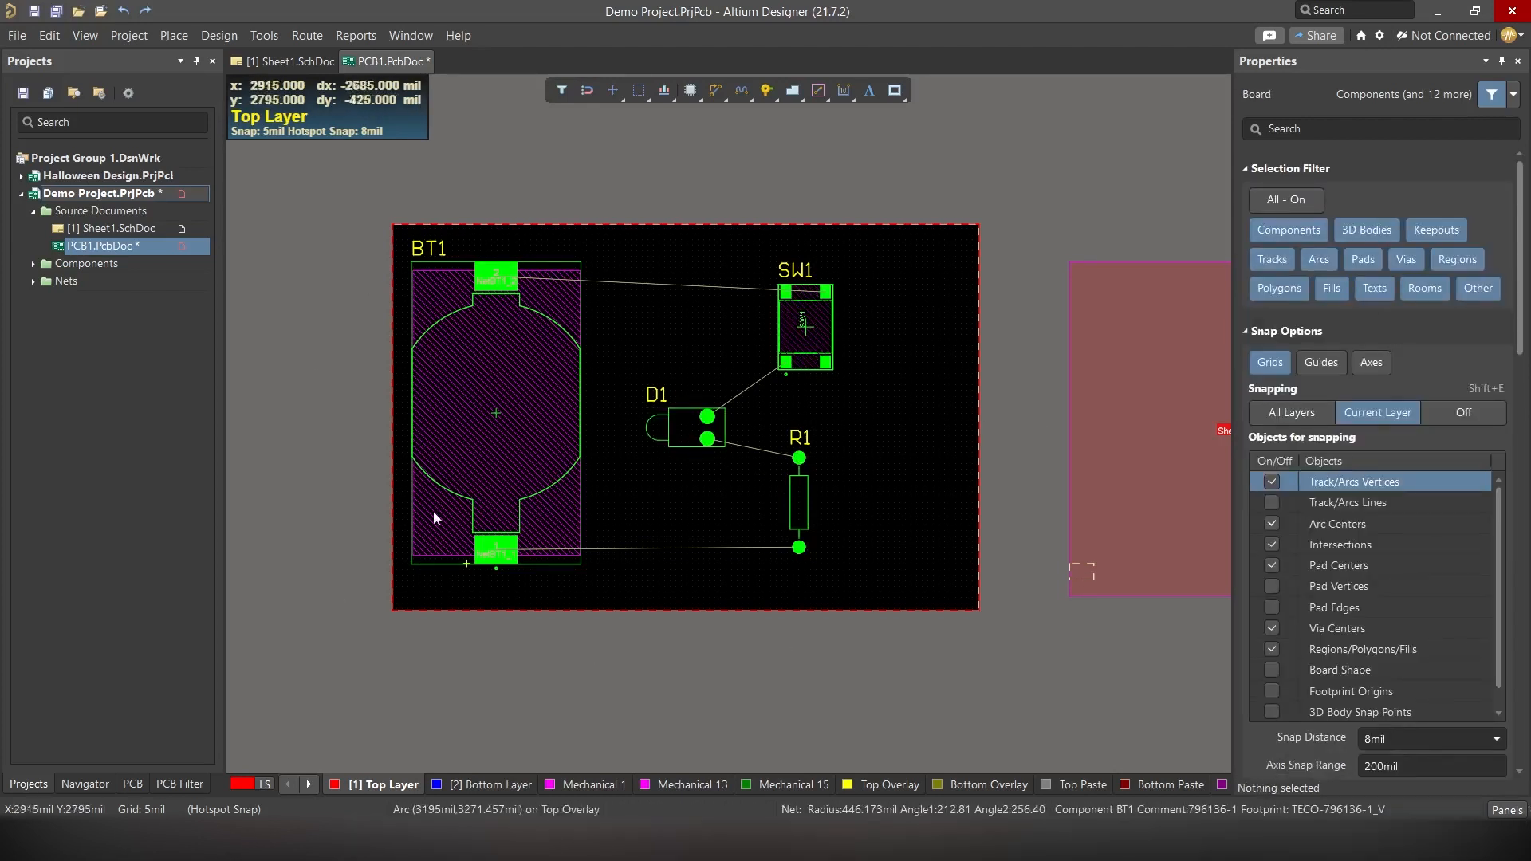
- Move battery BT1 to the Bottom Layer and clear the selection
click(499, 351)
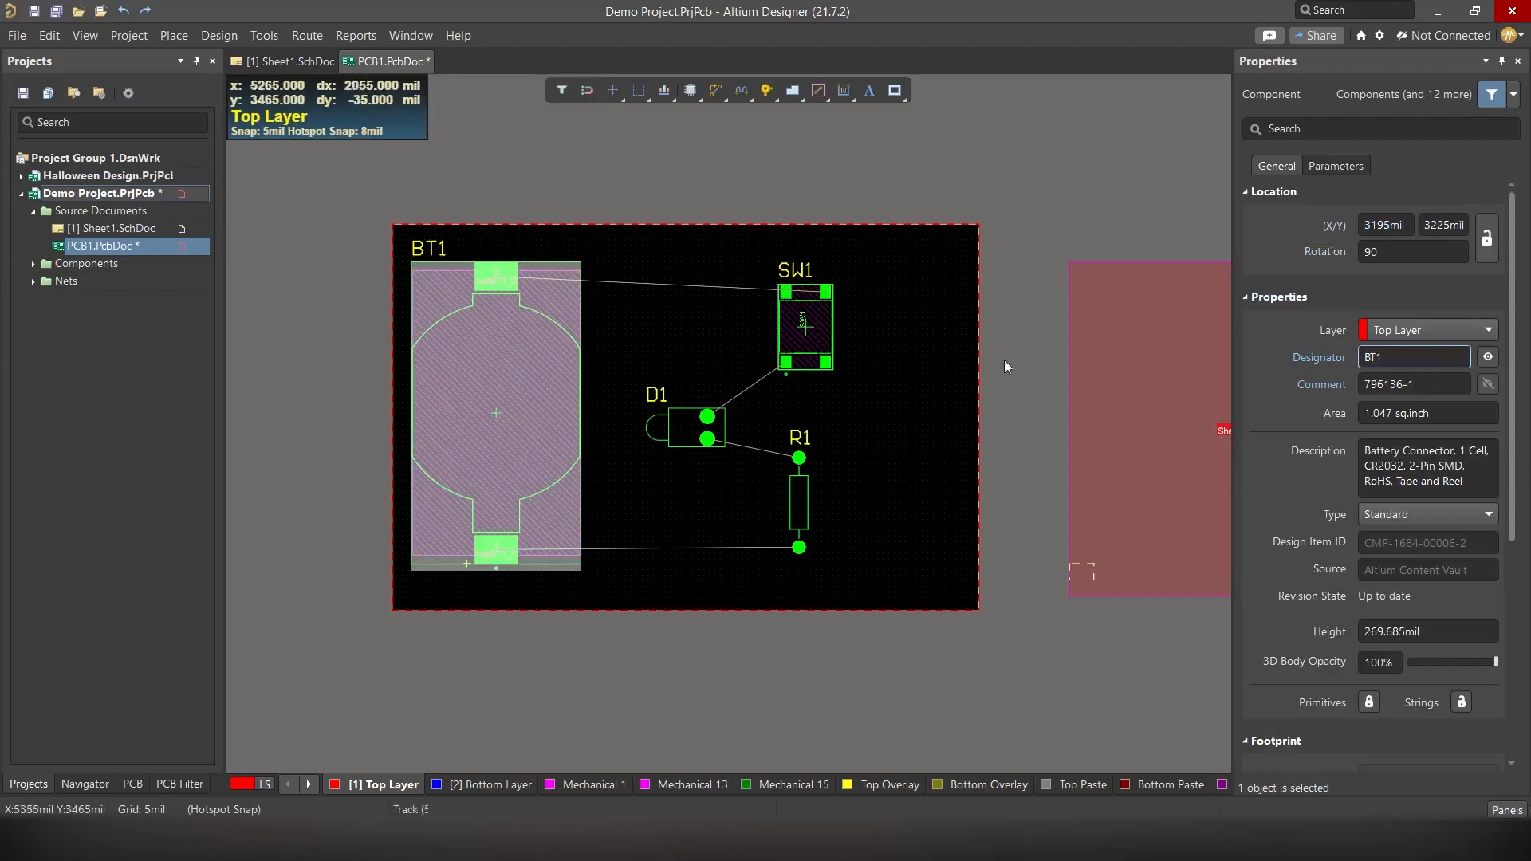
click(1412, 331)
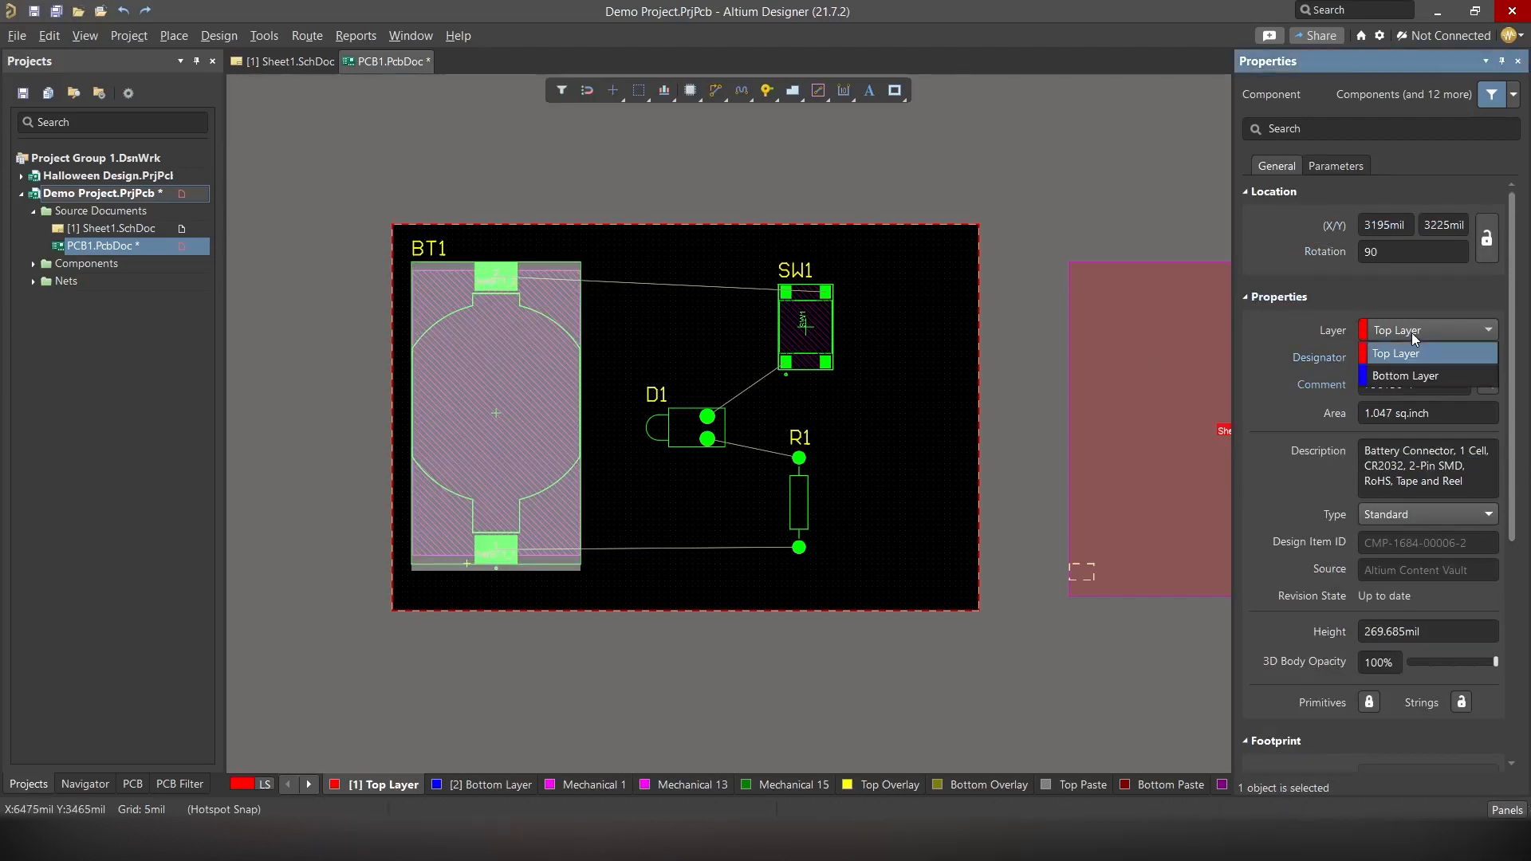
click(1405, 376)
click(714, 185)
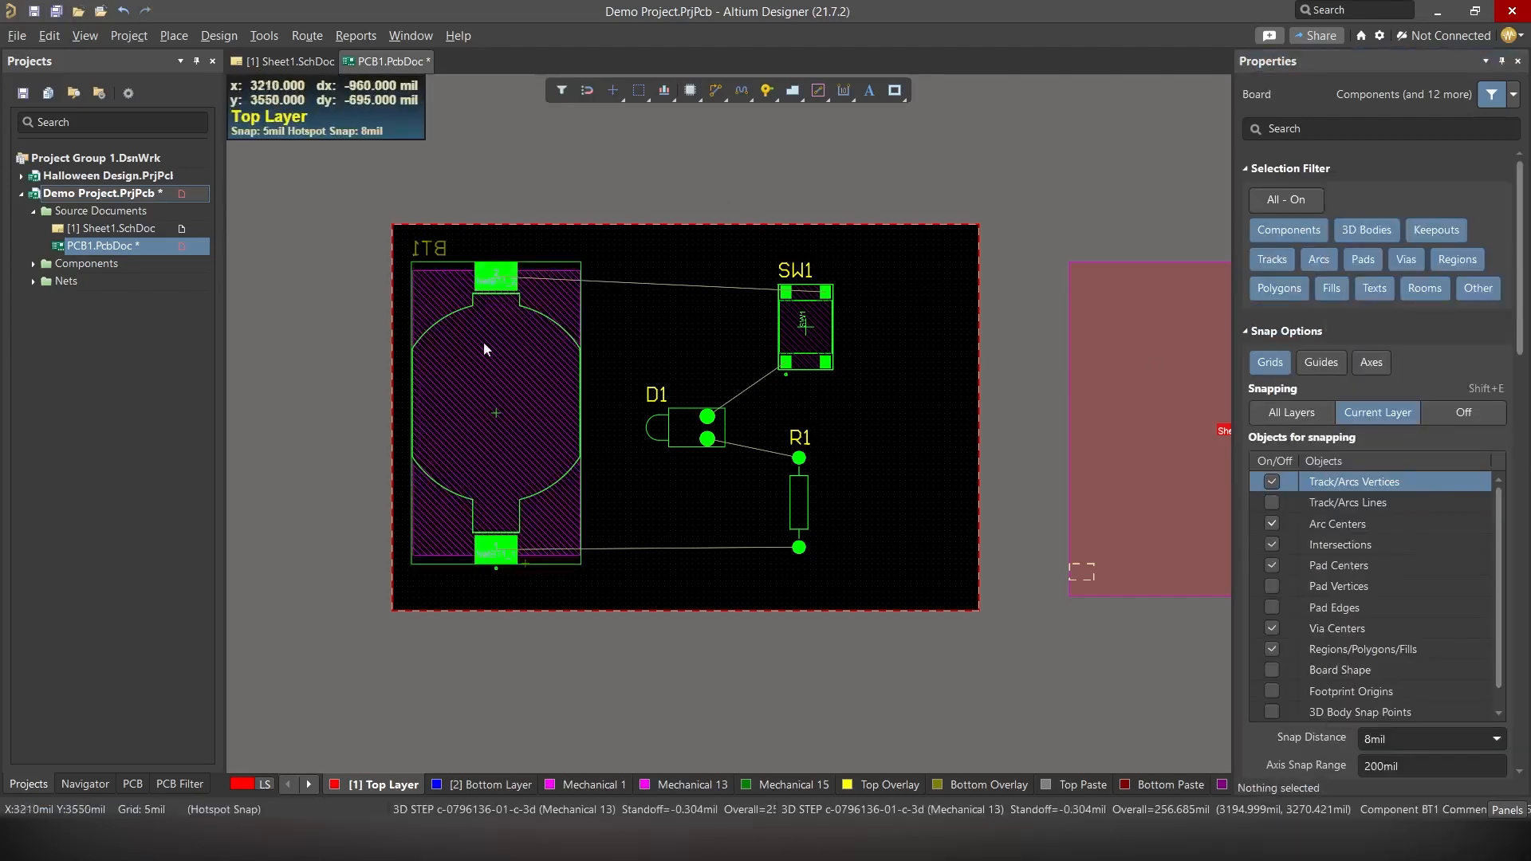
- Return battery BT1 to the Top Layer and deselect it
click(486, 361)
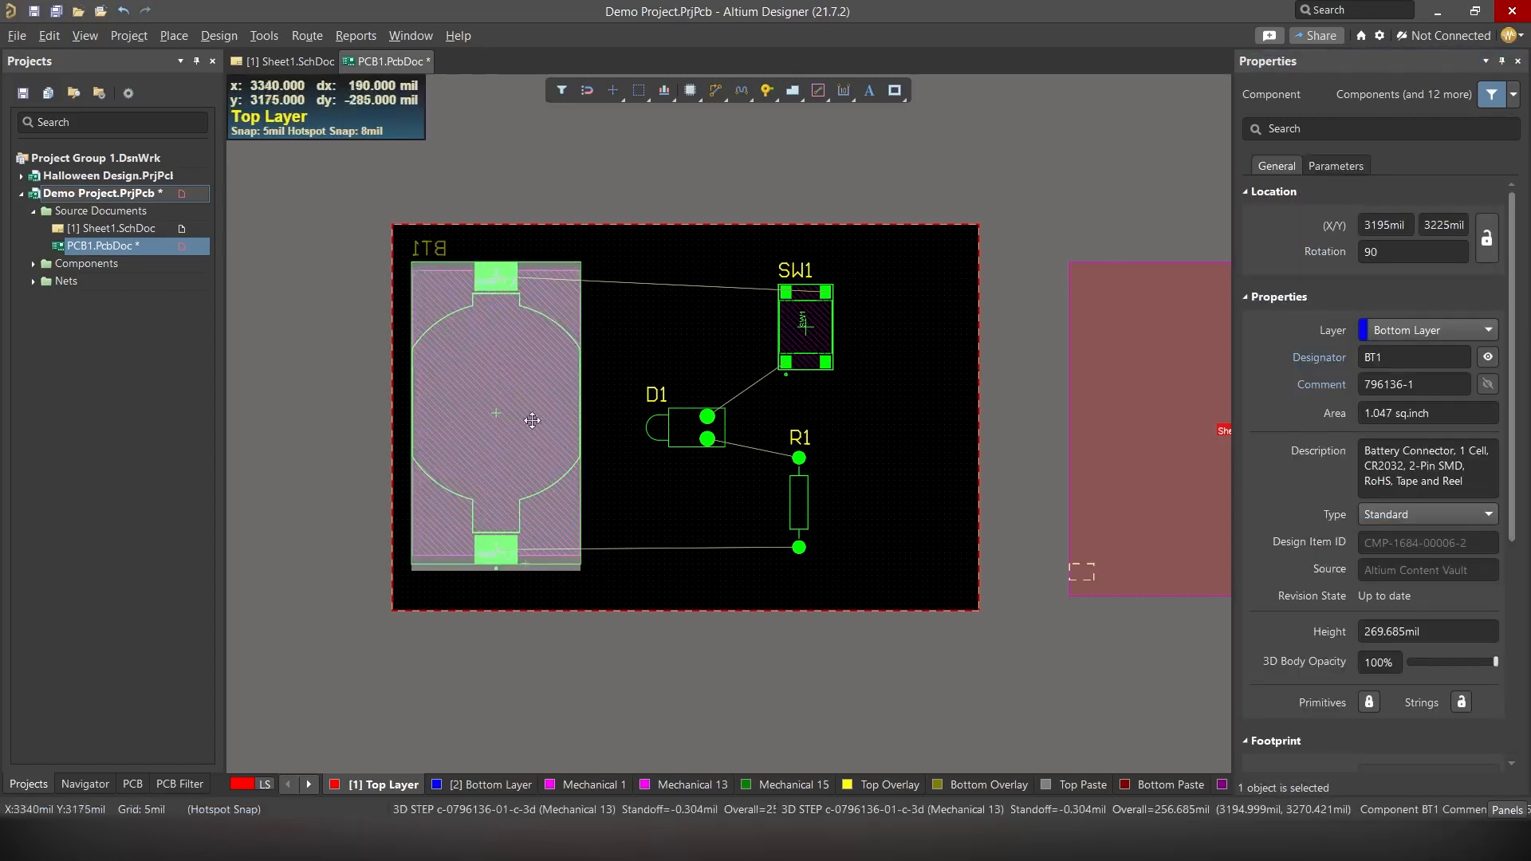
click(494, 366)
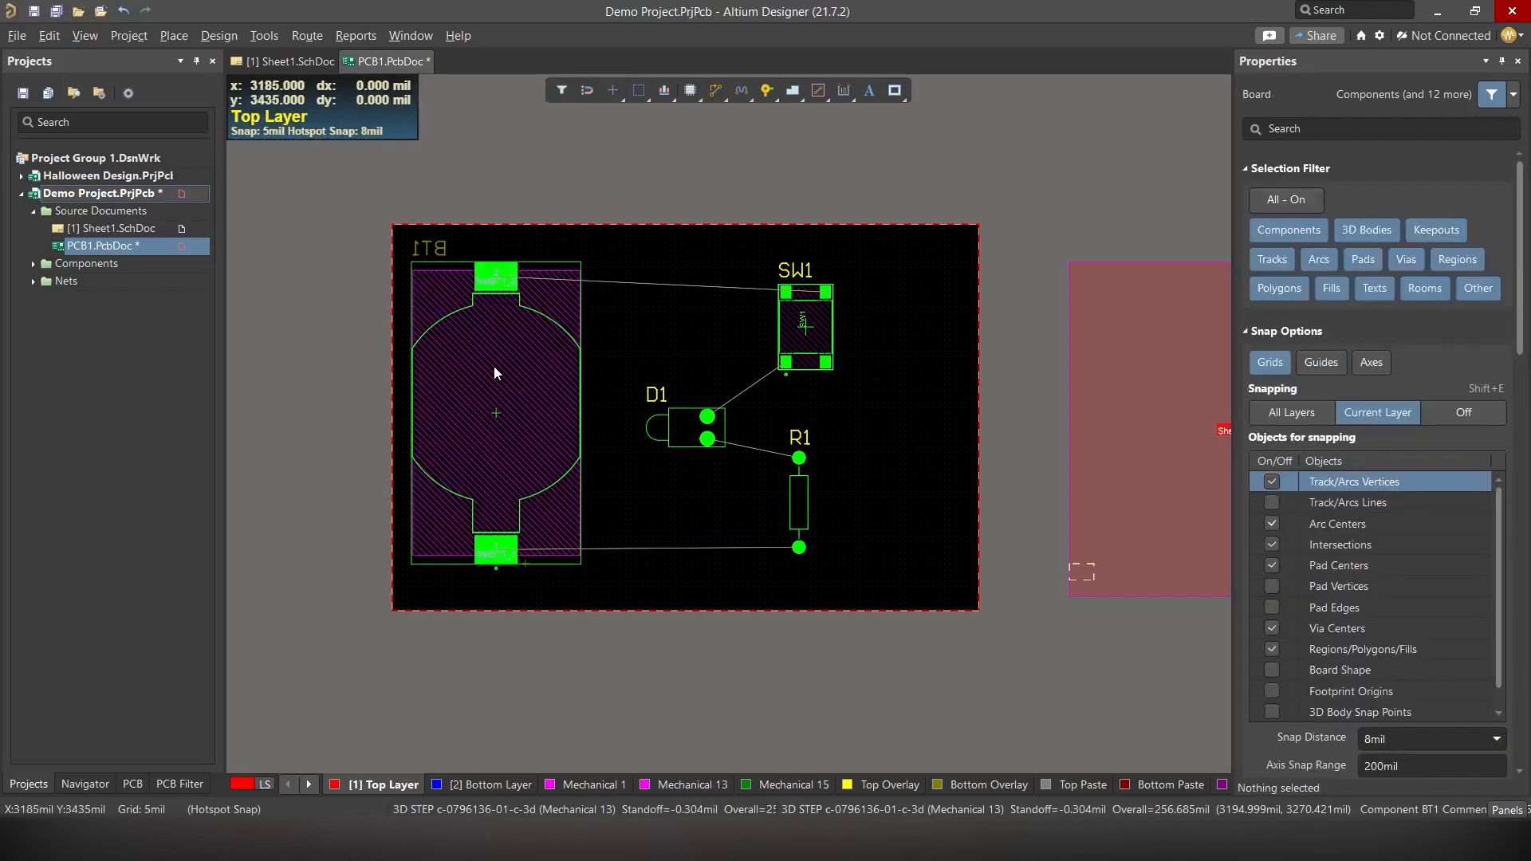
click(1427, 336)
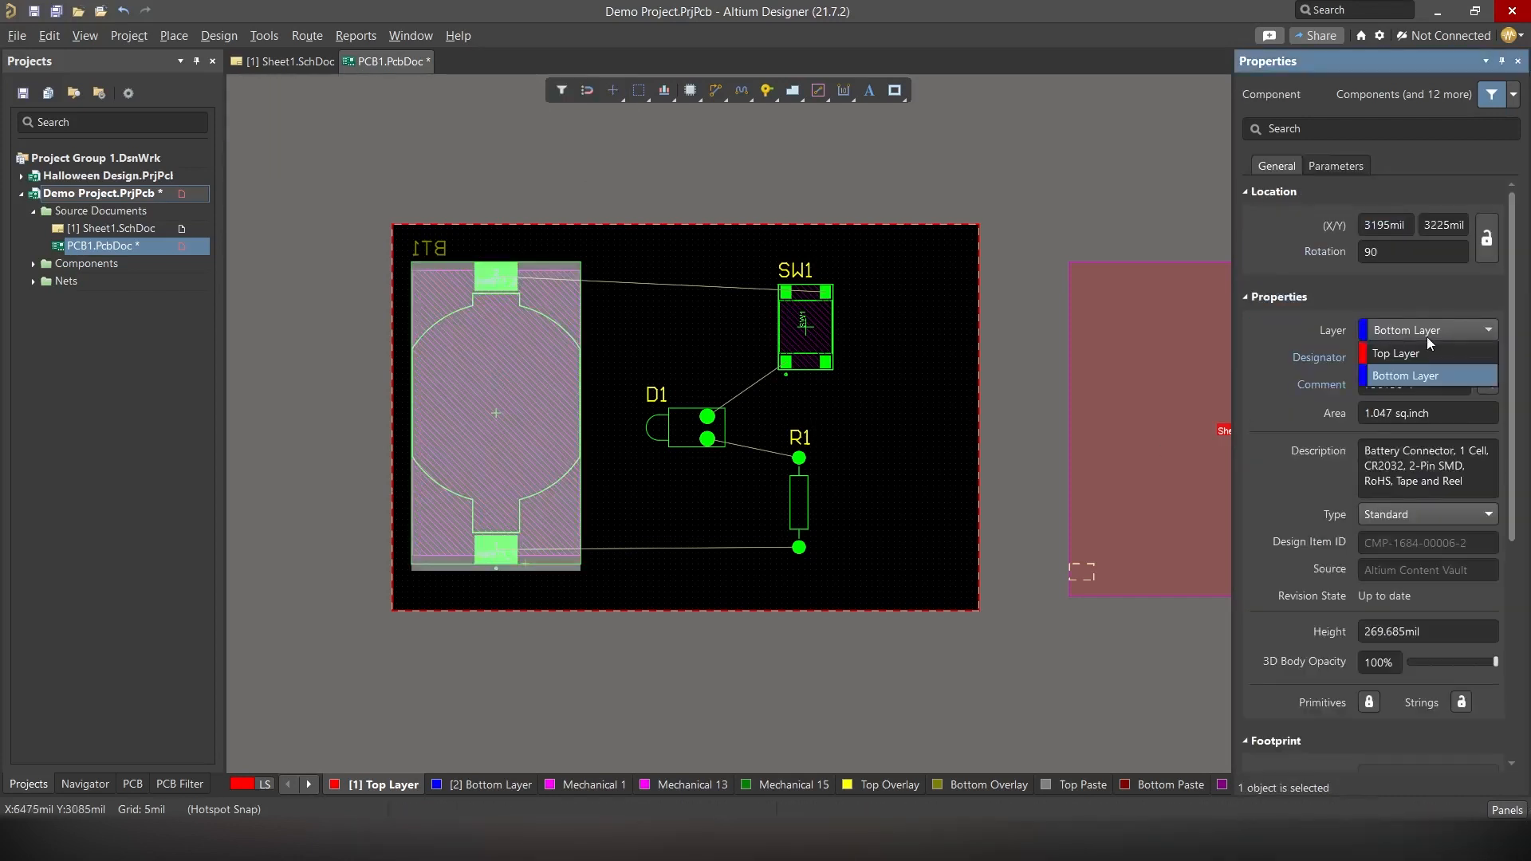
click(1423, 349)
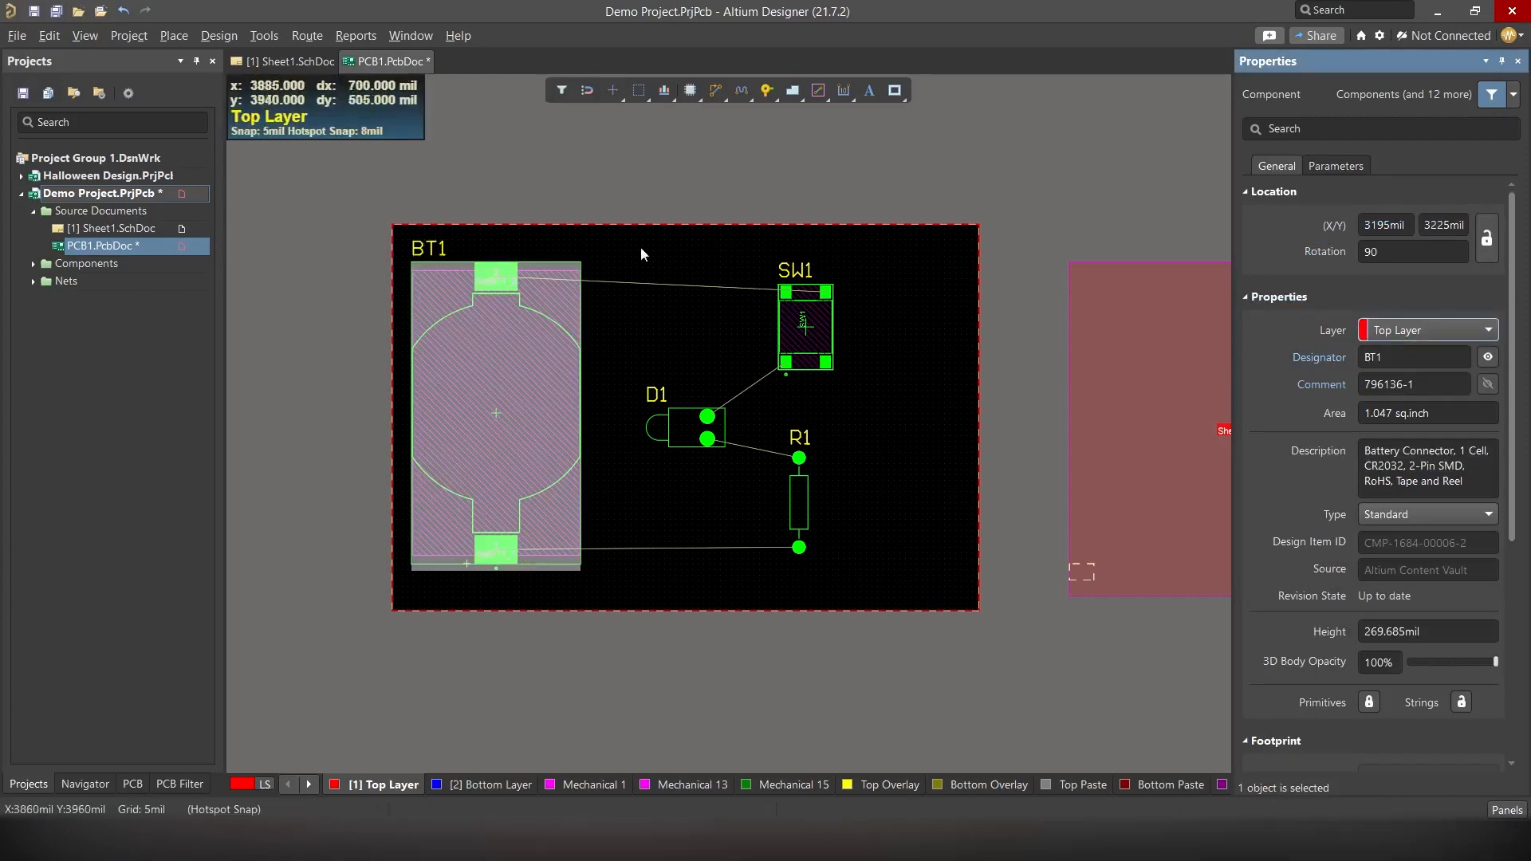
click(640, 247)
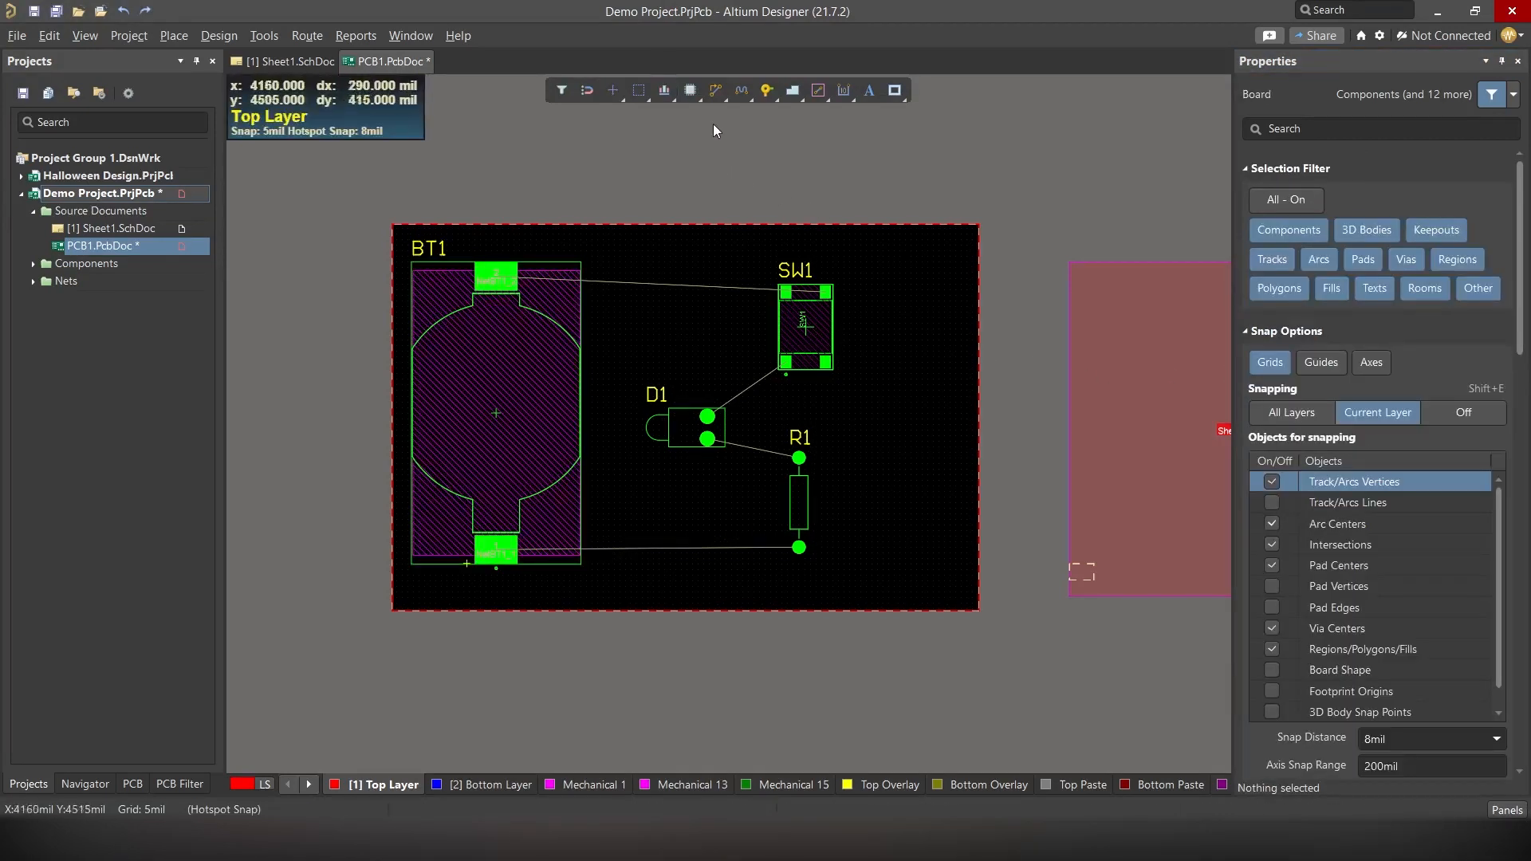
- Route a Top Layer track with Interactive Routing from BT1's upper pad around SW1's designator to the switch's upper-right pad
click(716, 99)
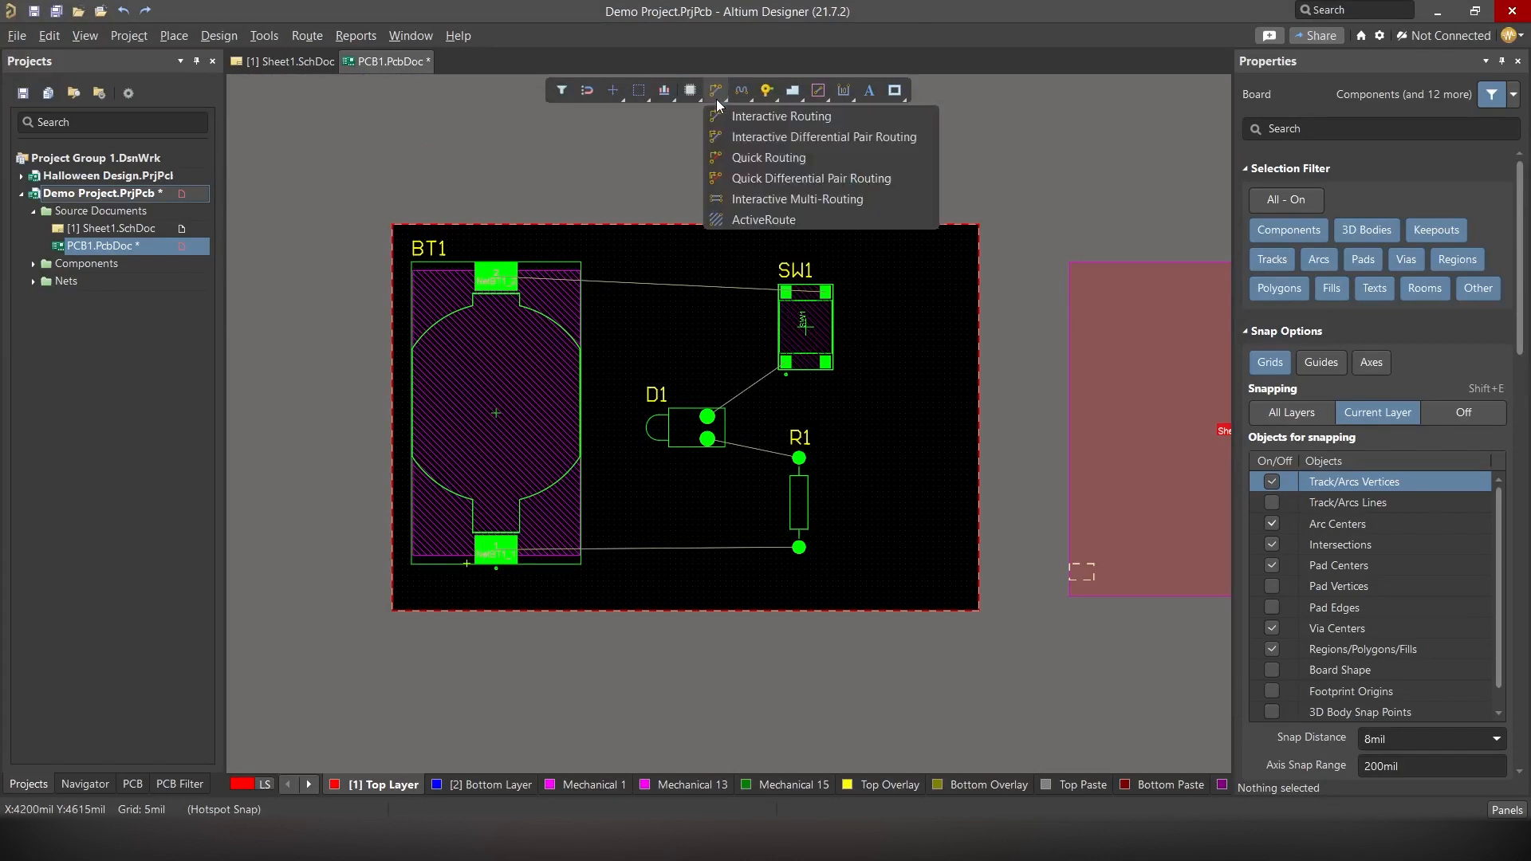
click(770, 117)
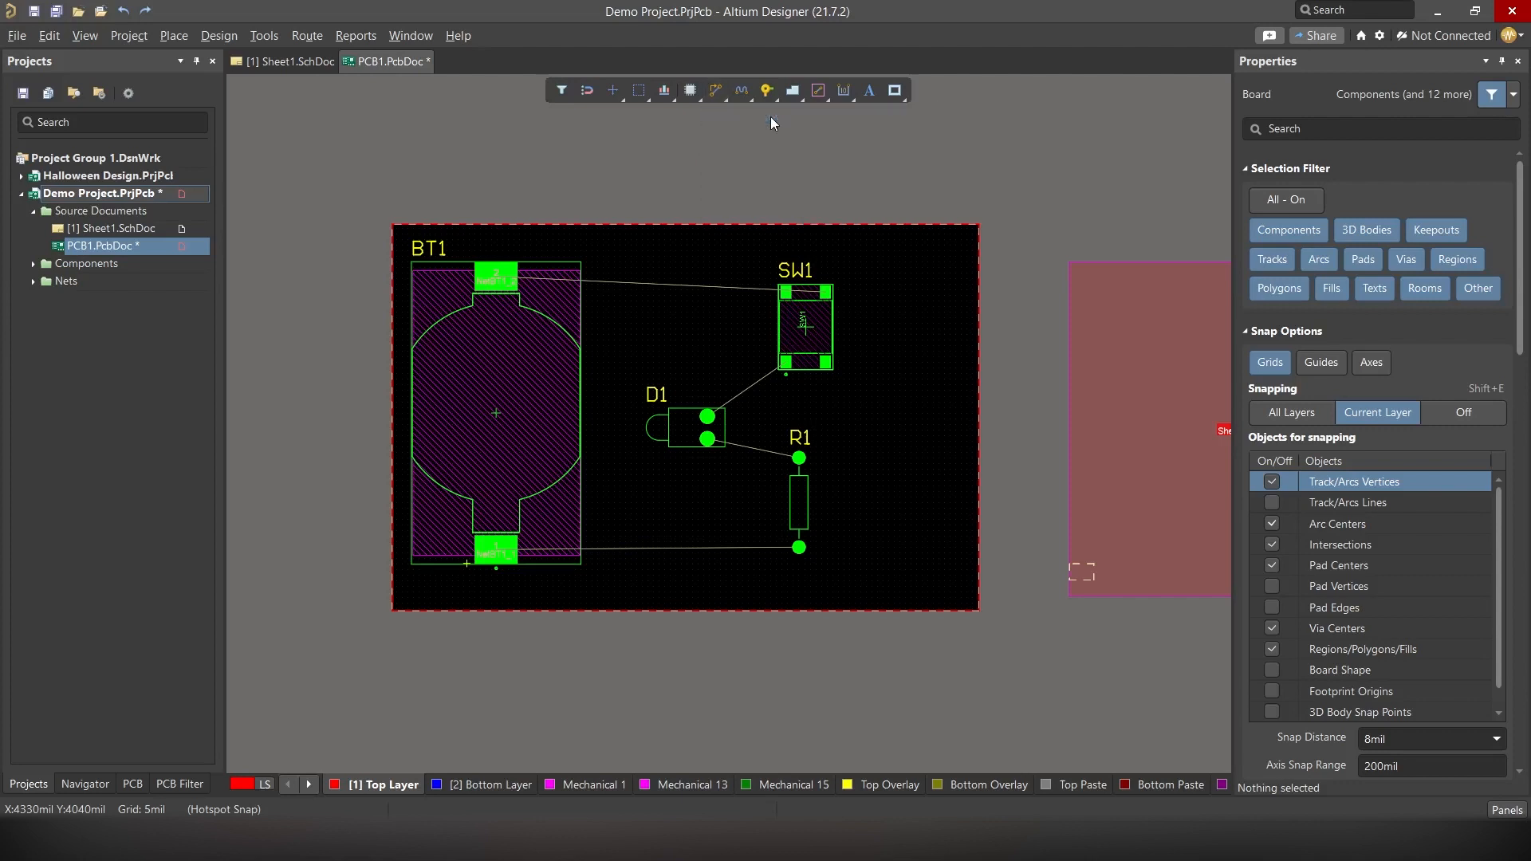
click(500, 279)
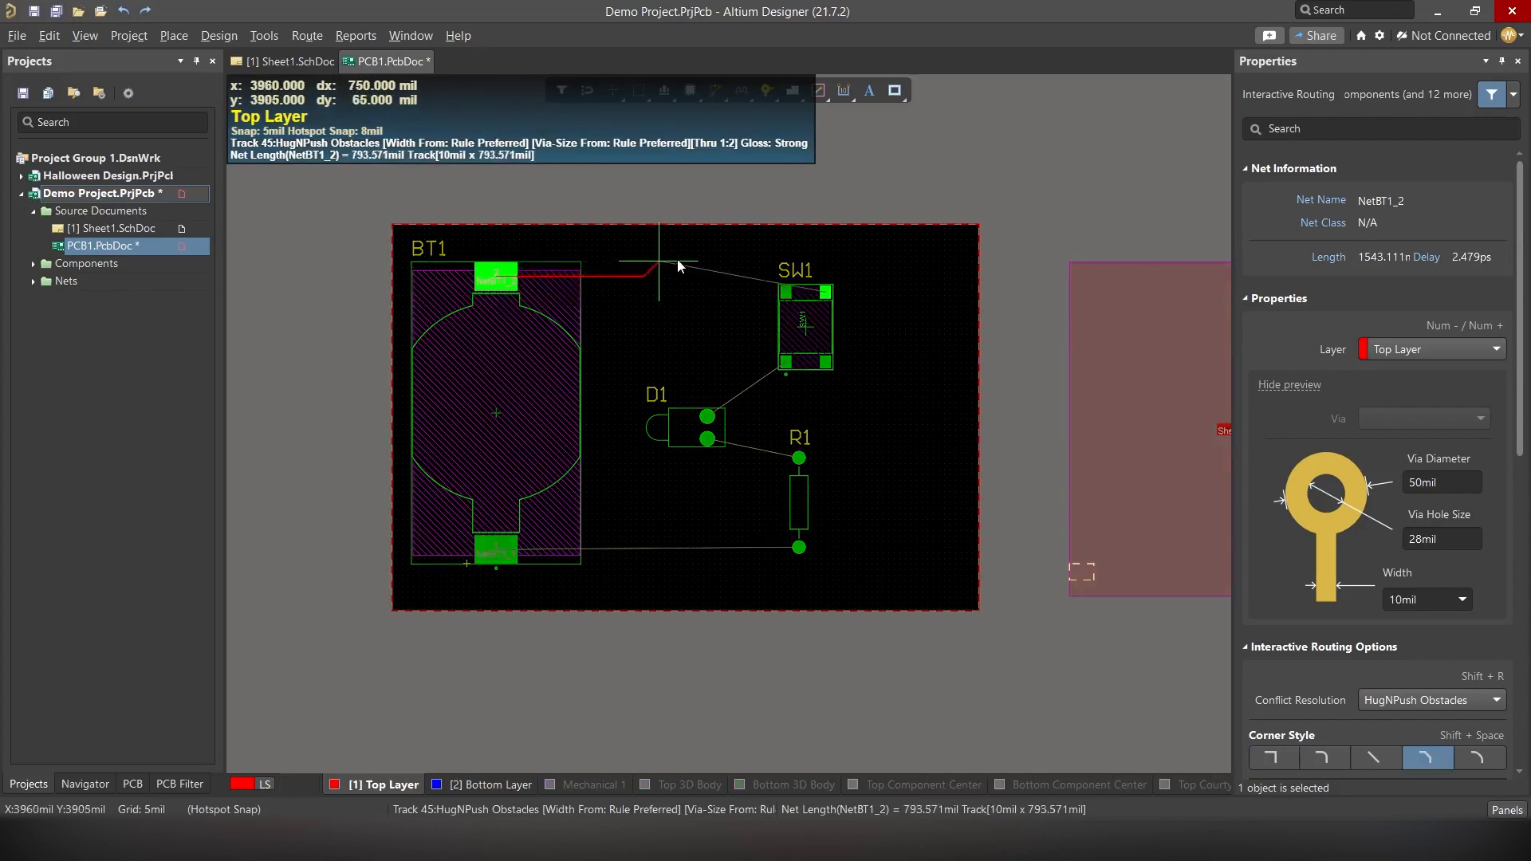
click(845, 250)
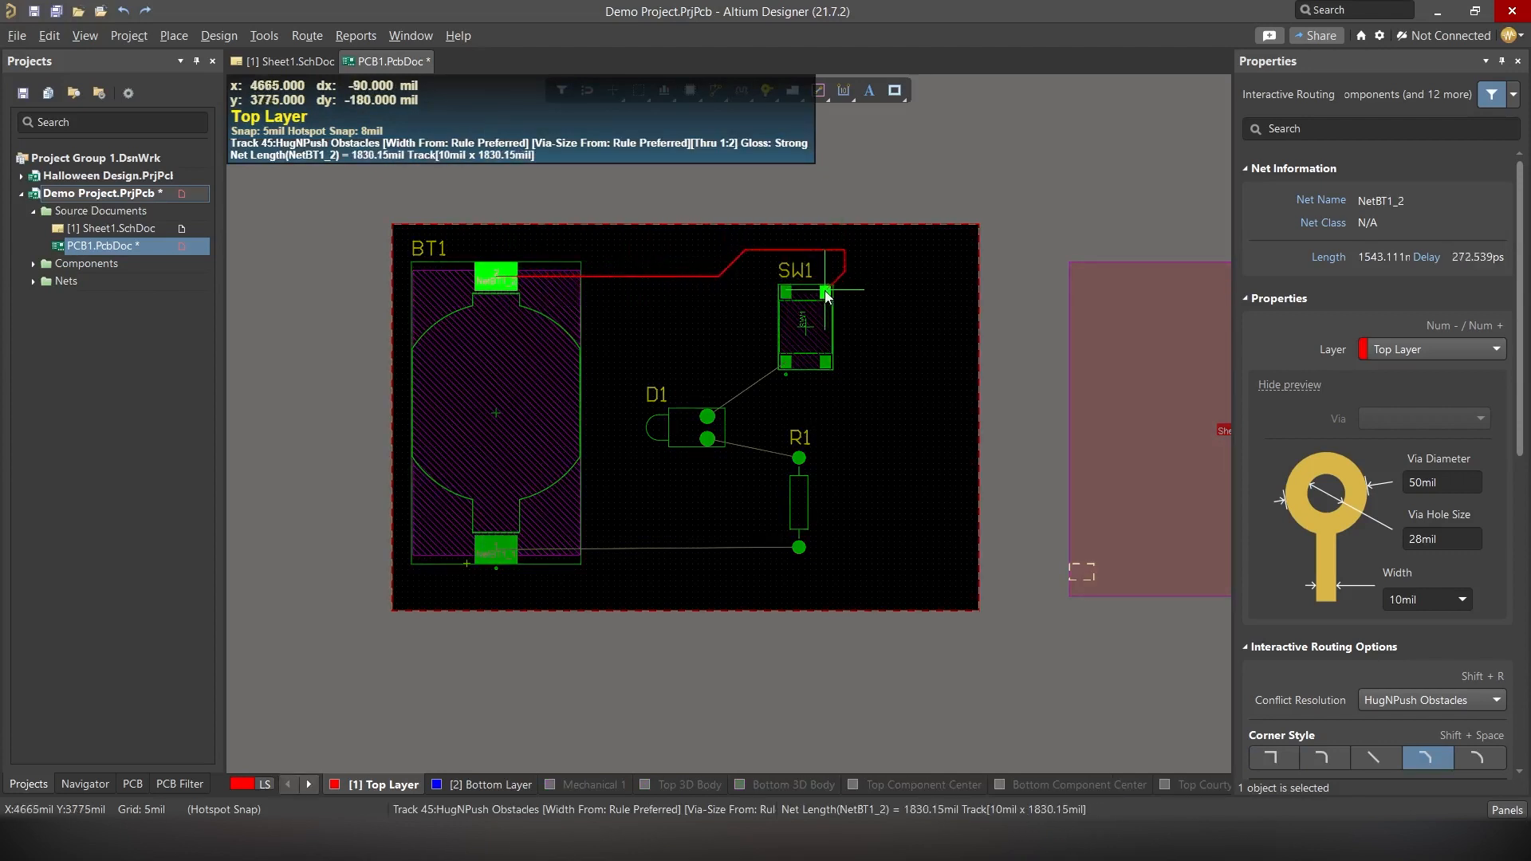
click(826, 293)
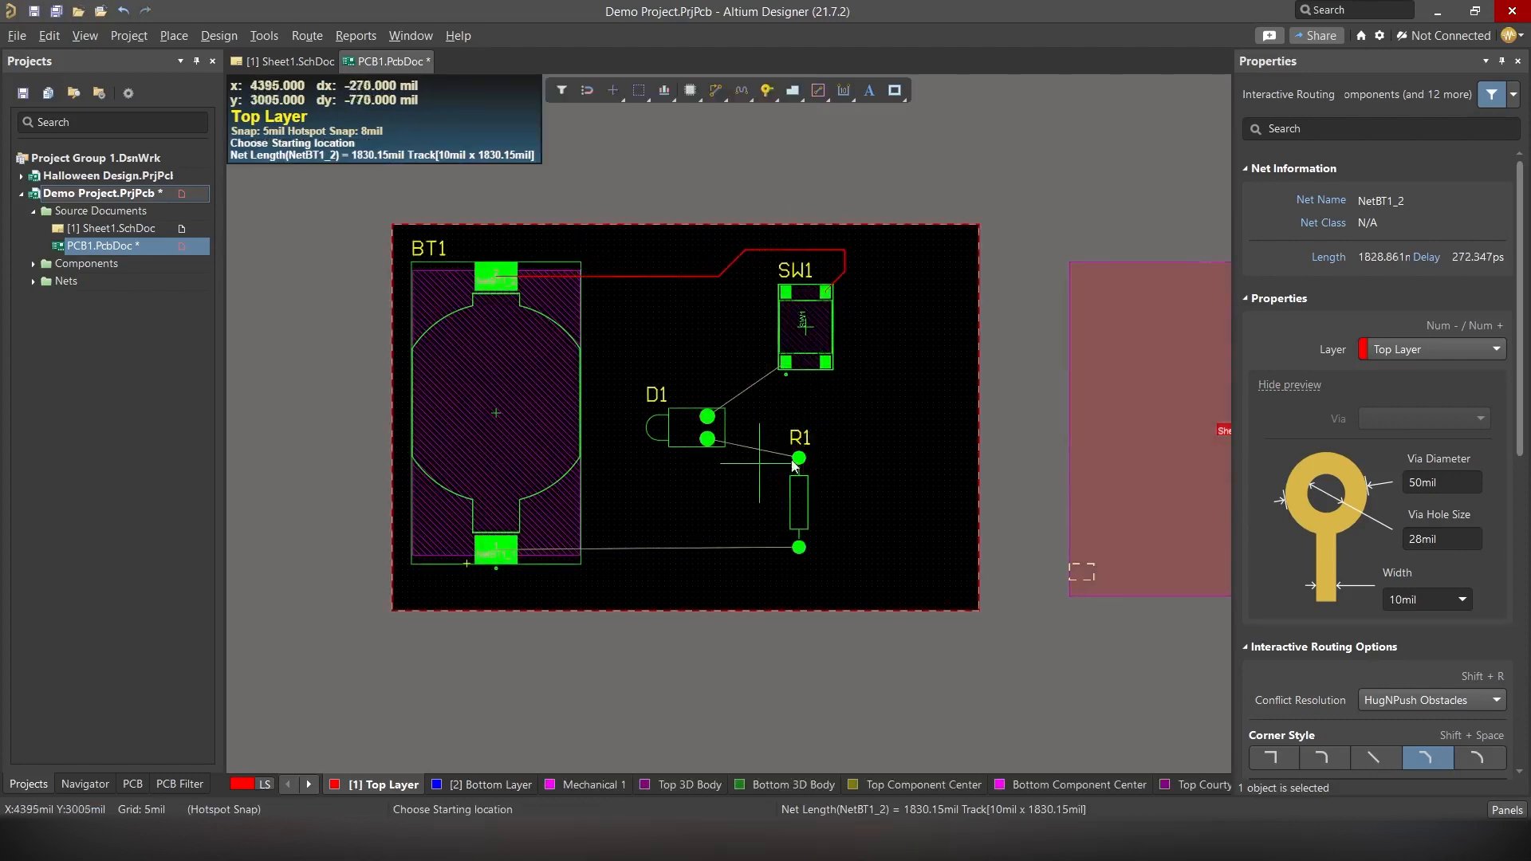
- Route Top Layer tracks from SW1's lower-left pad to D1's upper pad and from D1's lower pad to R1's upper pad
click(785, 363)
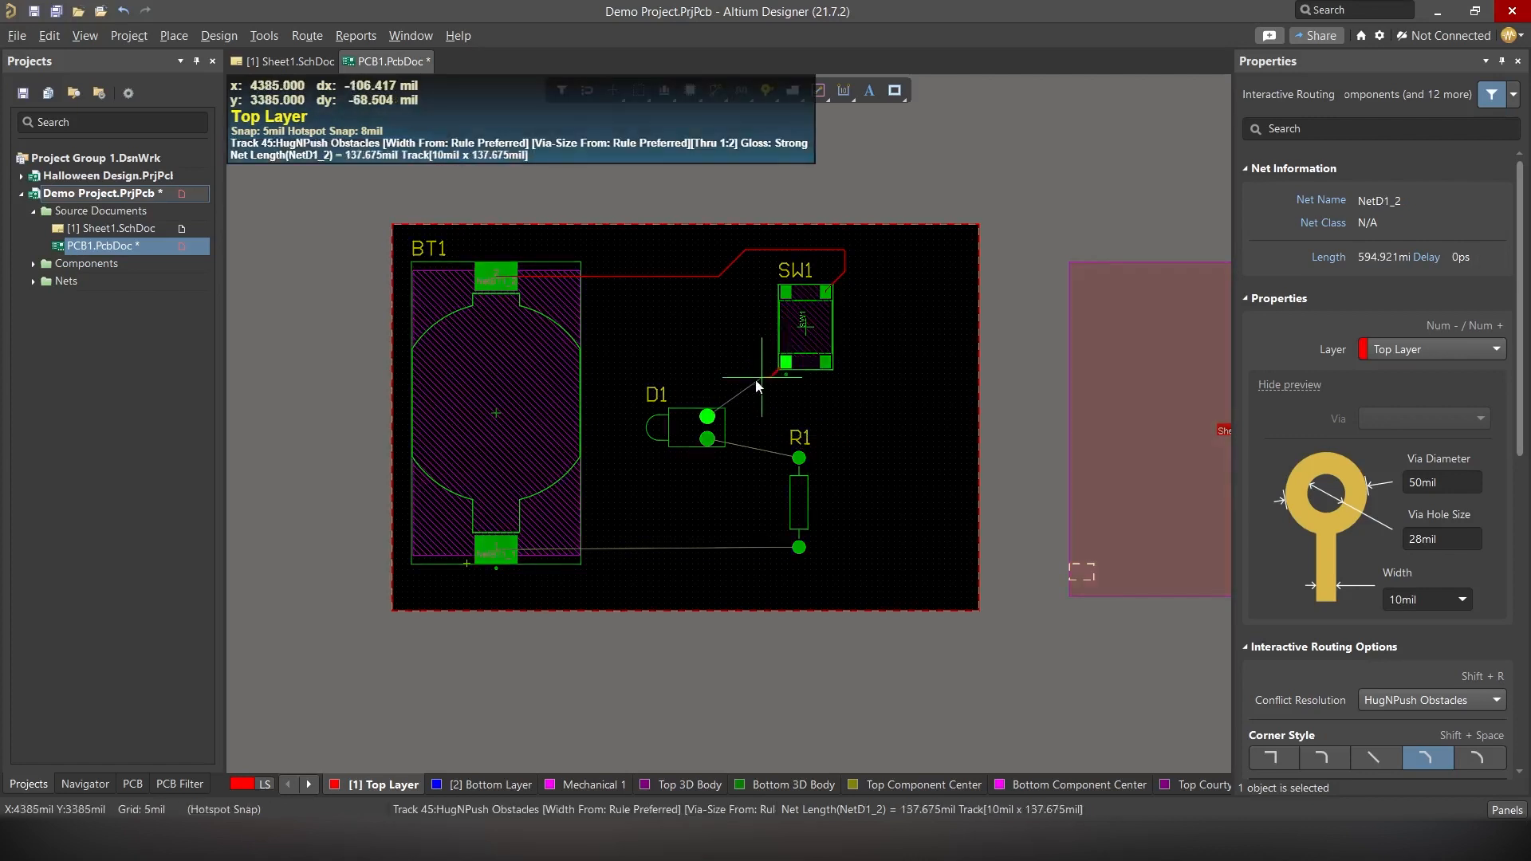
click(711, 417)
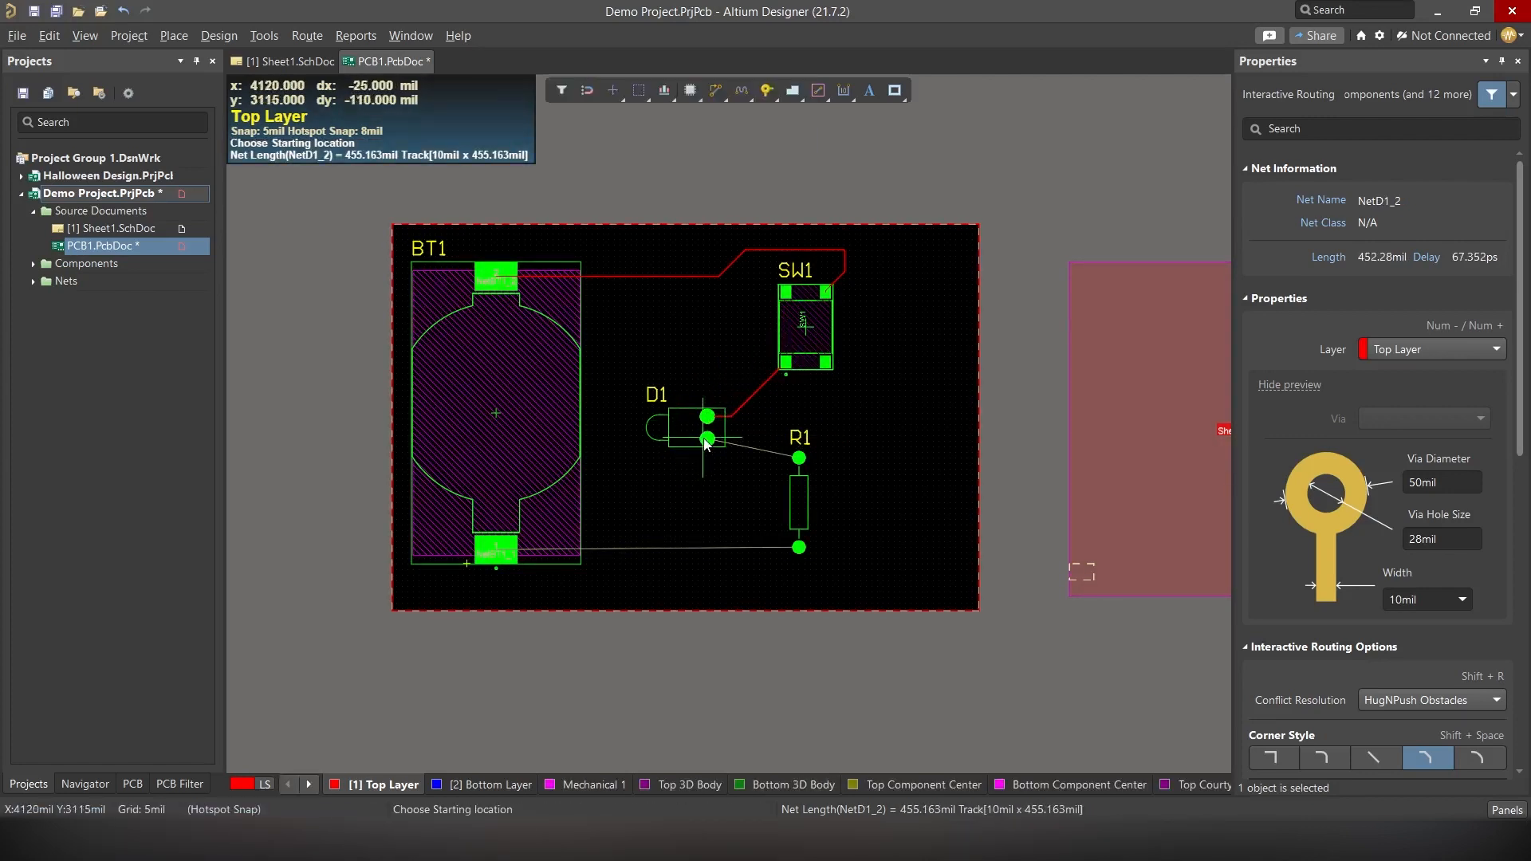
click(708, 439)
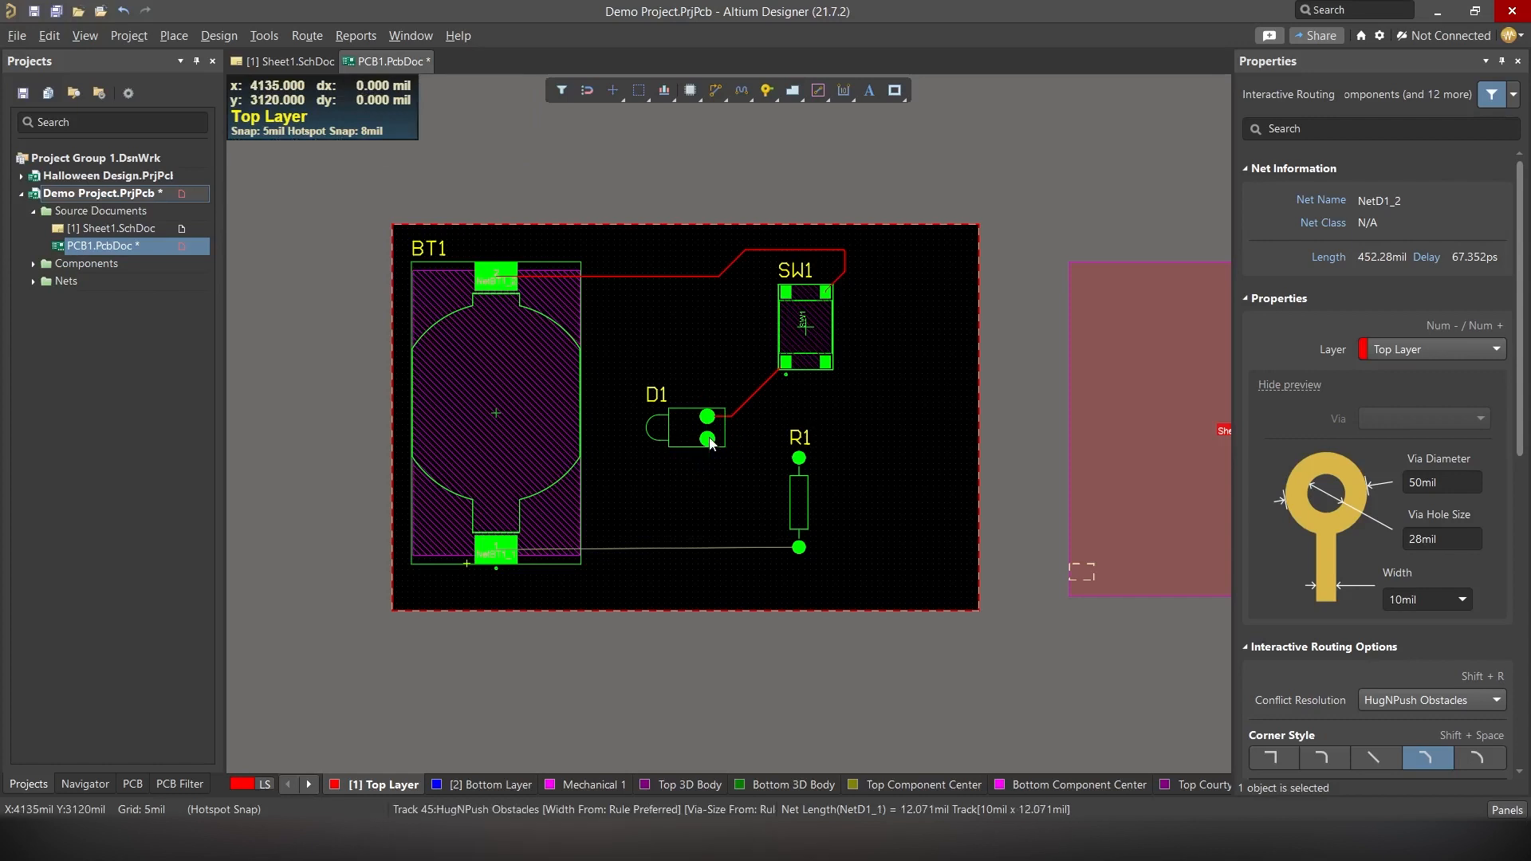
click(799, 458)
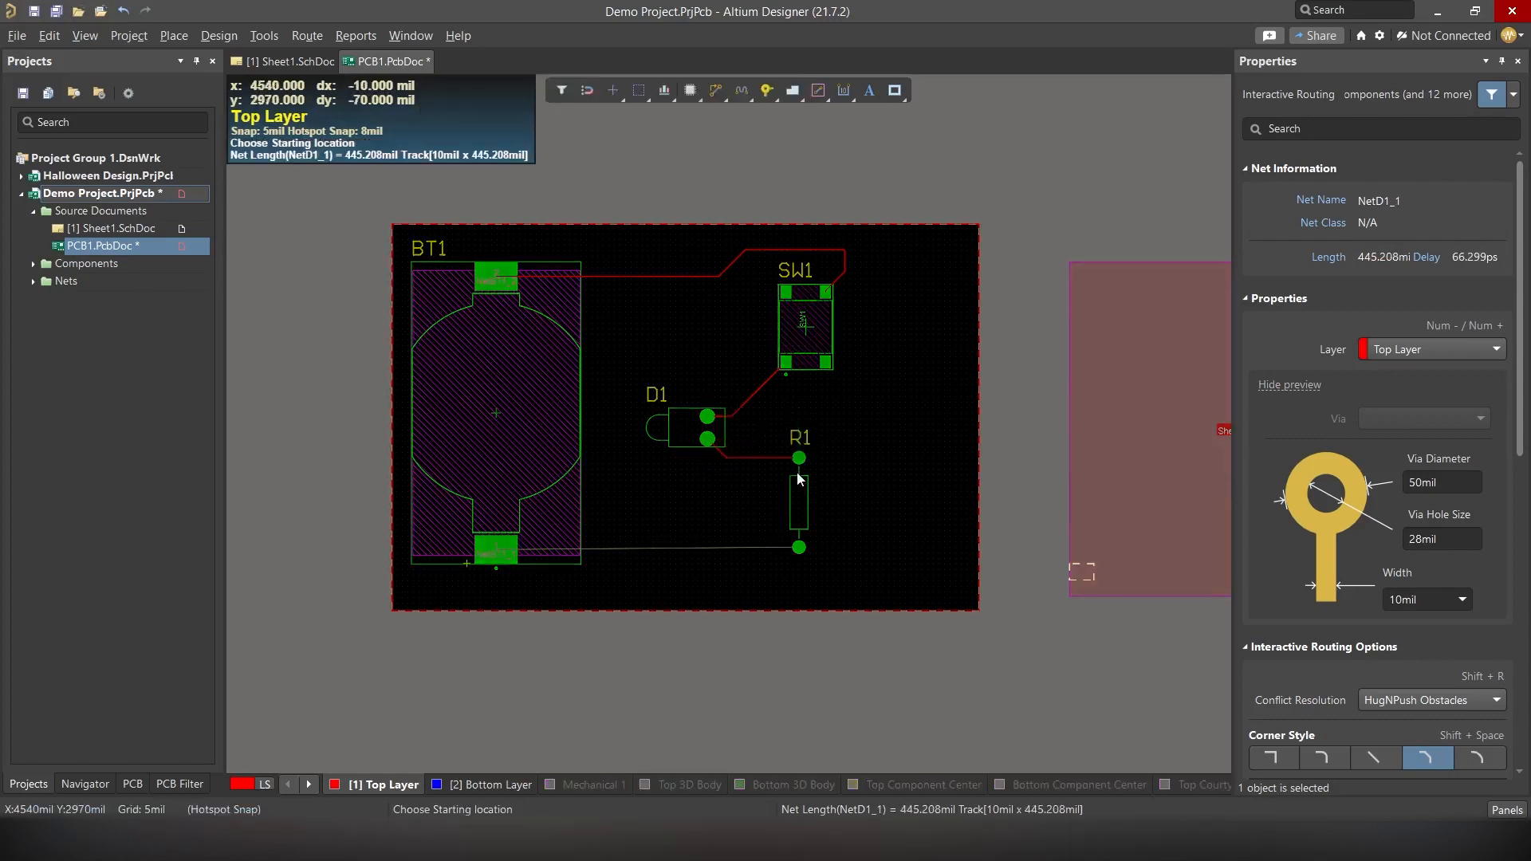
- Route a Top Layer track from R1's lower pad to BT1's lower pad and end Interactive Routing
click(800, 550)
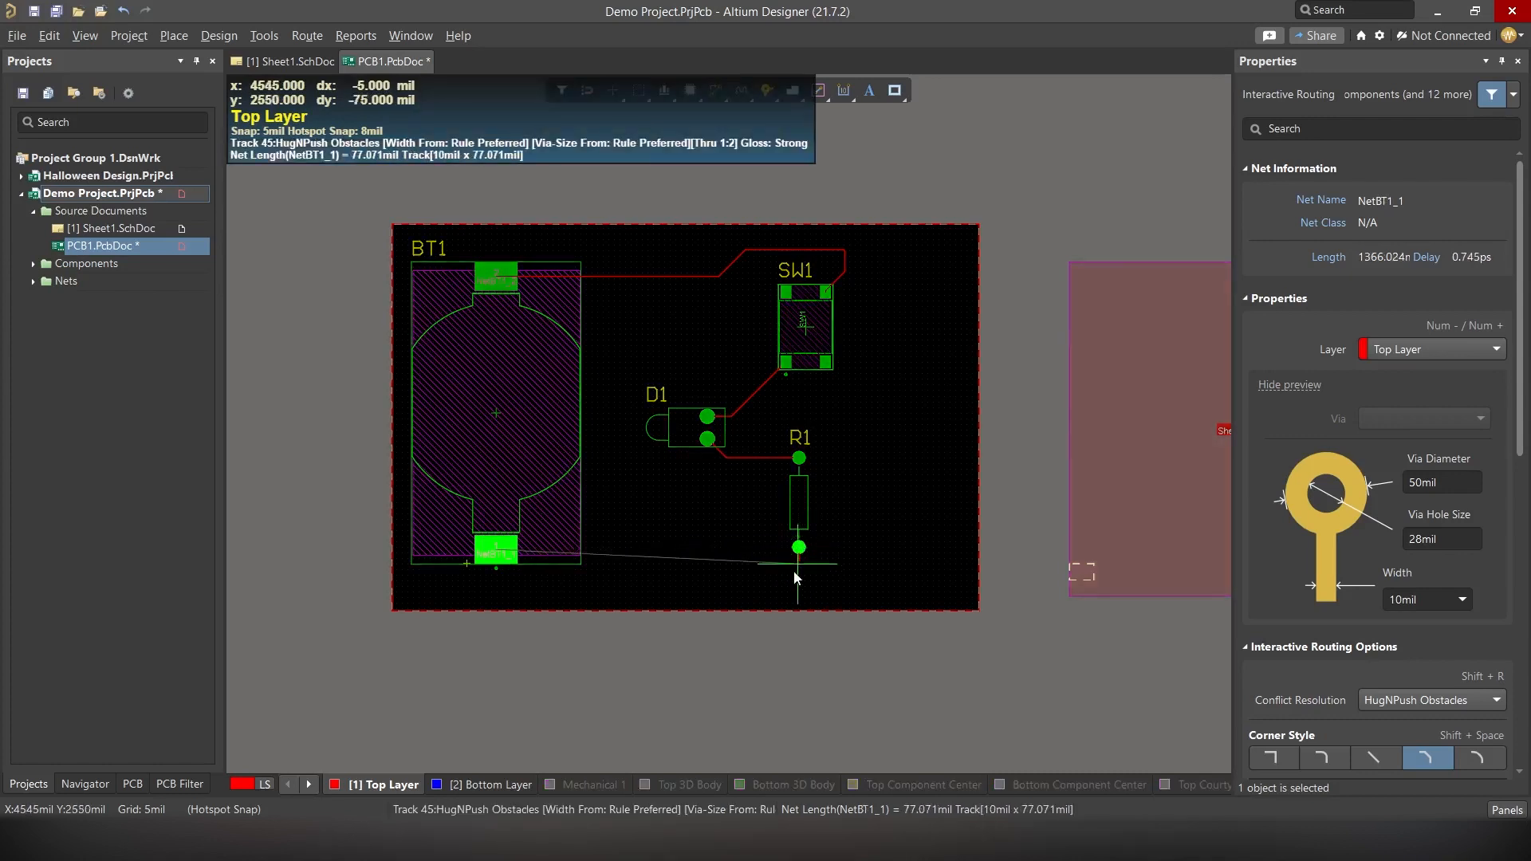
click(495, 553)
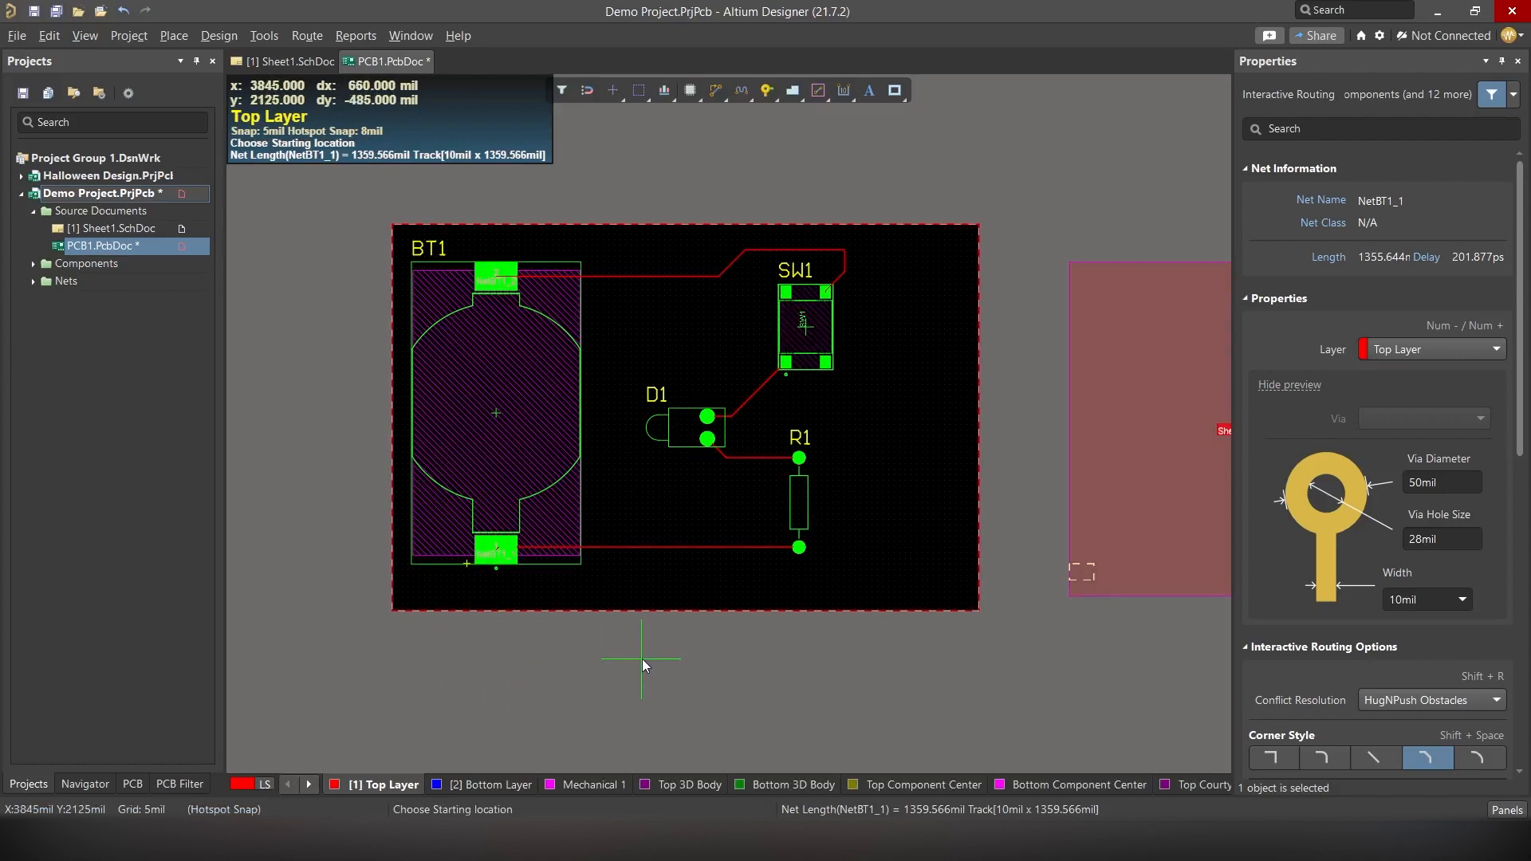
key(Escape)
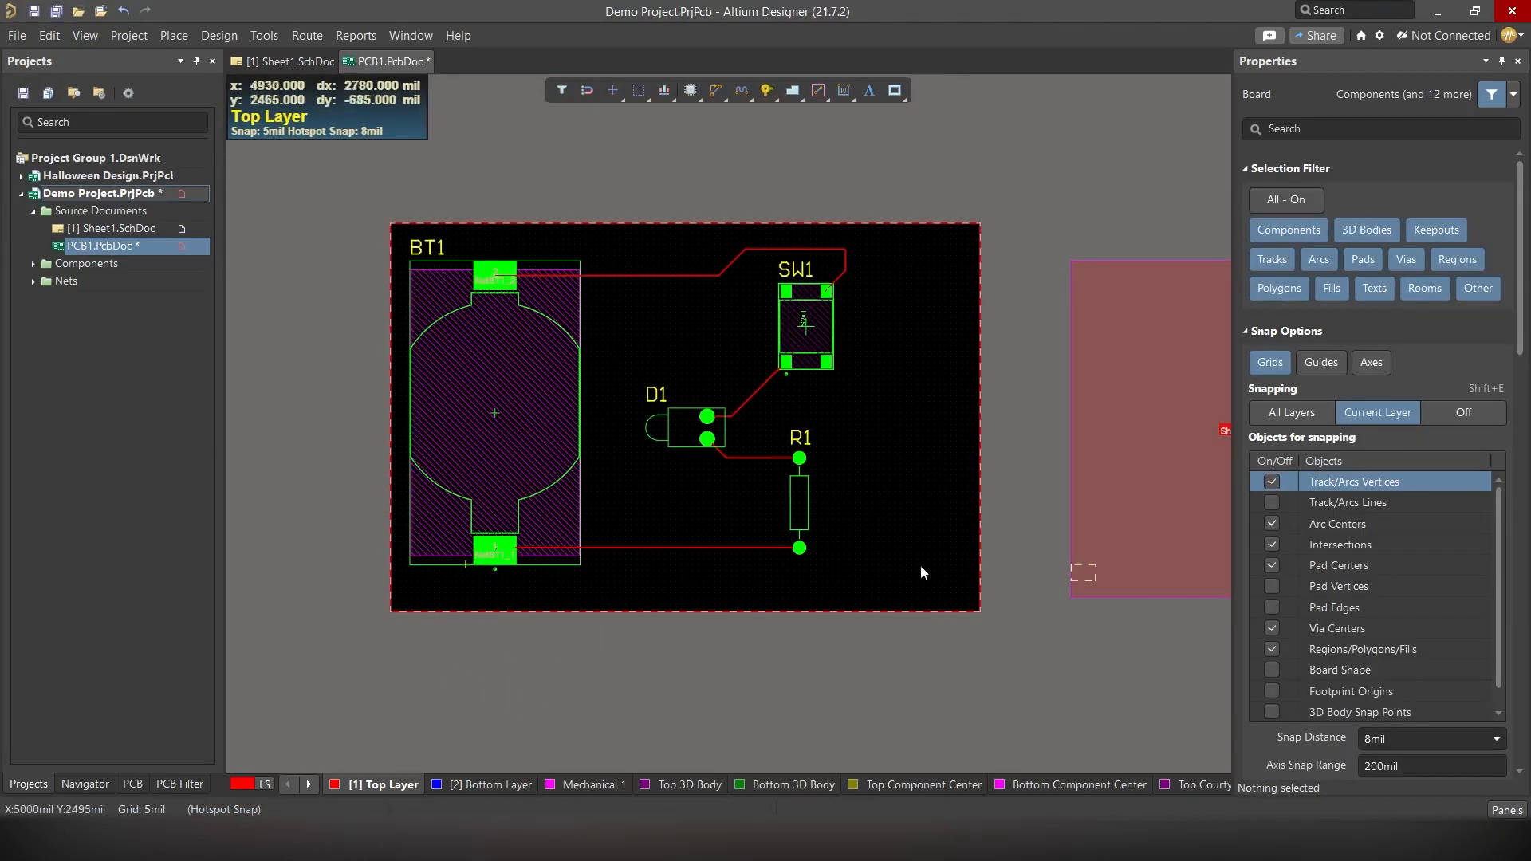
- Place a text string on the Top Layer between SW1 and the board's right edge and change its text to RootSaid
click(870, 95)
click(869, 95)
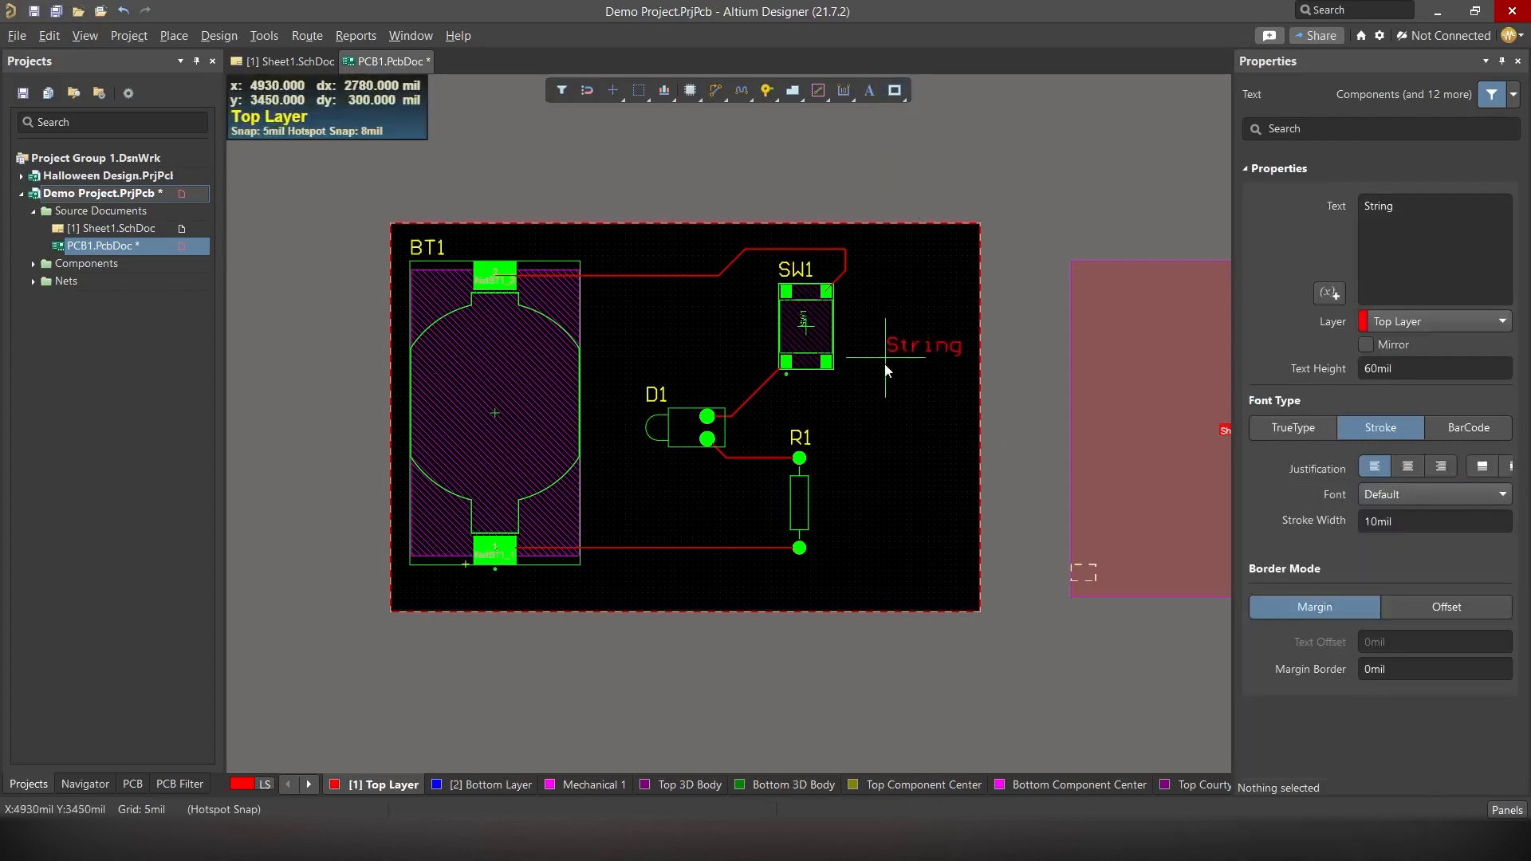
click(847, 411)
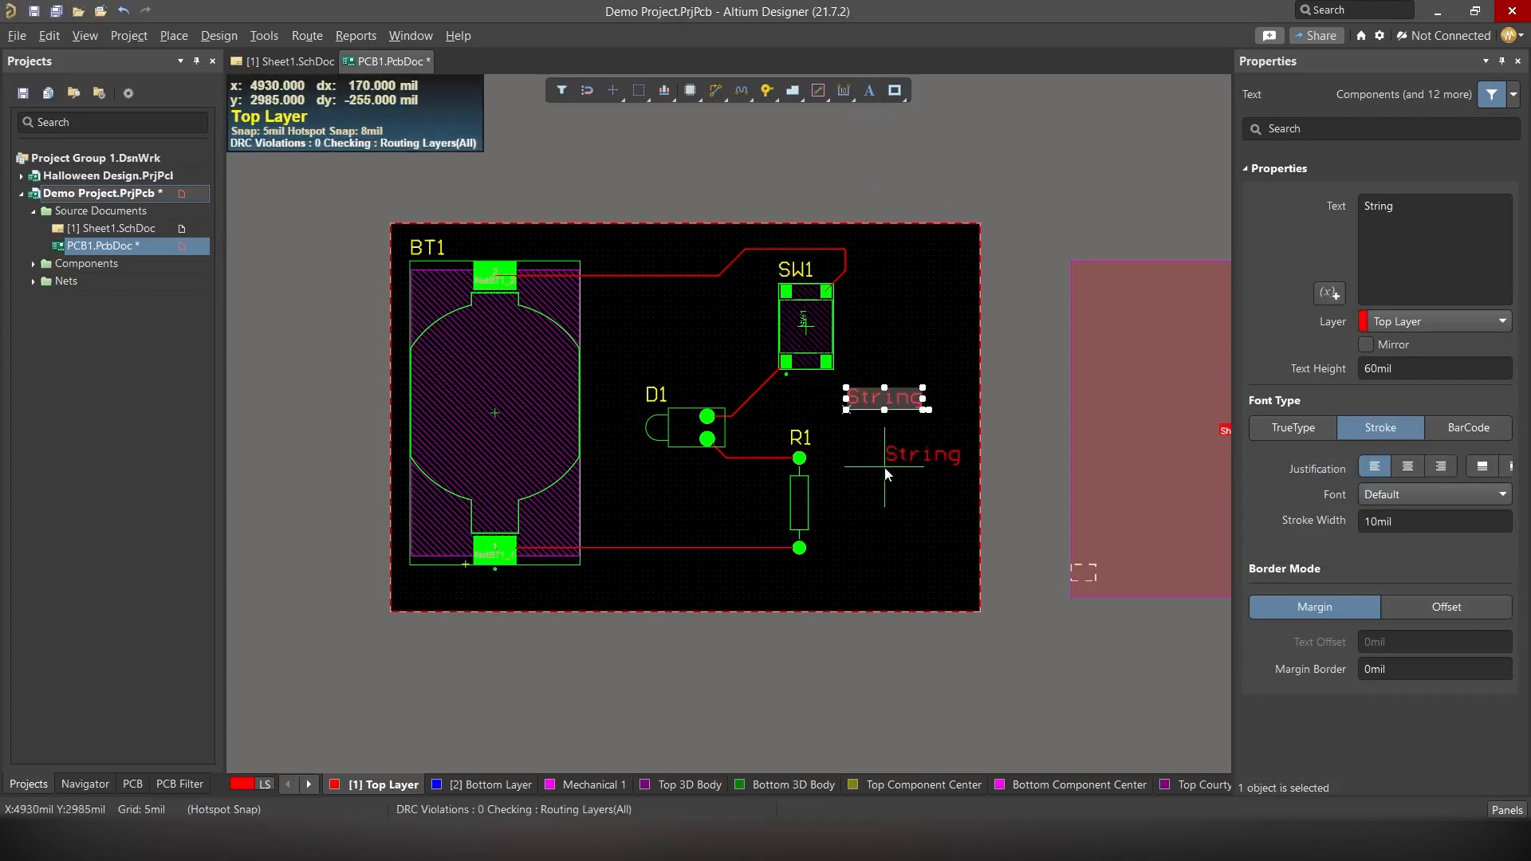
key(Escape)
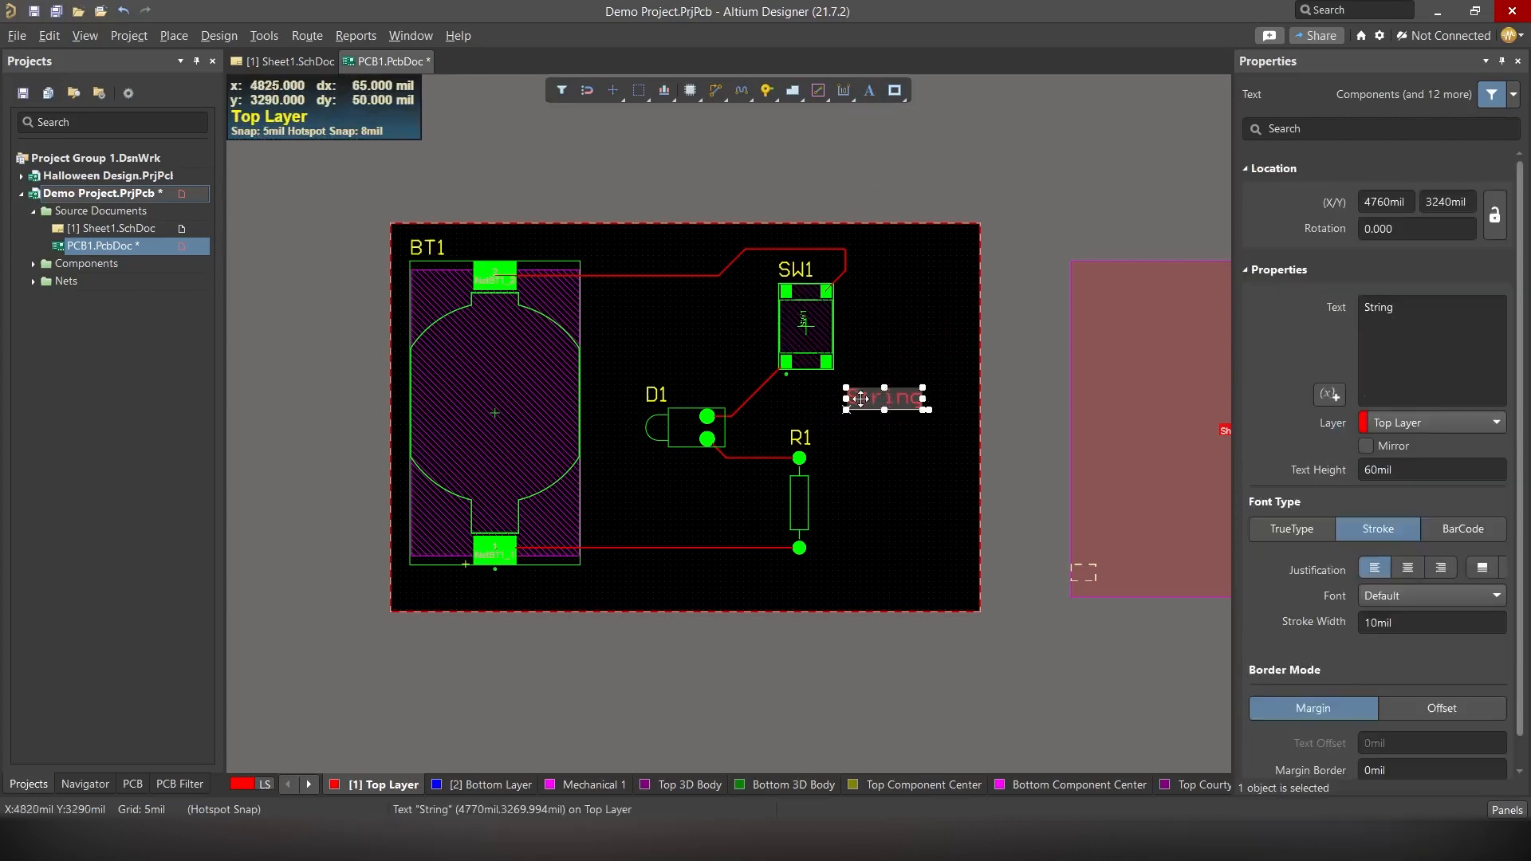
click(1419, 309)
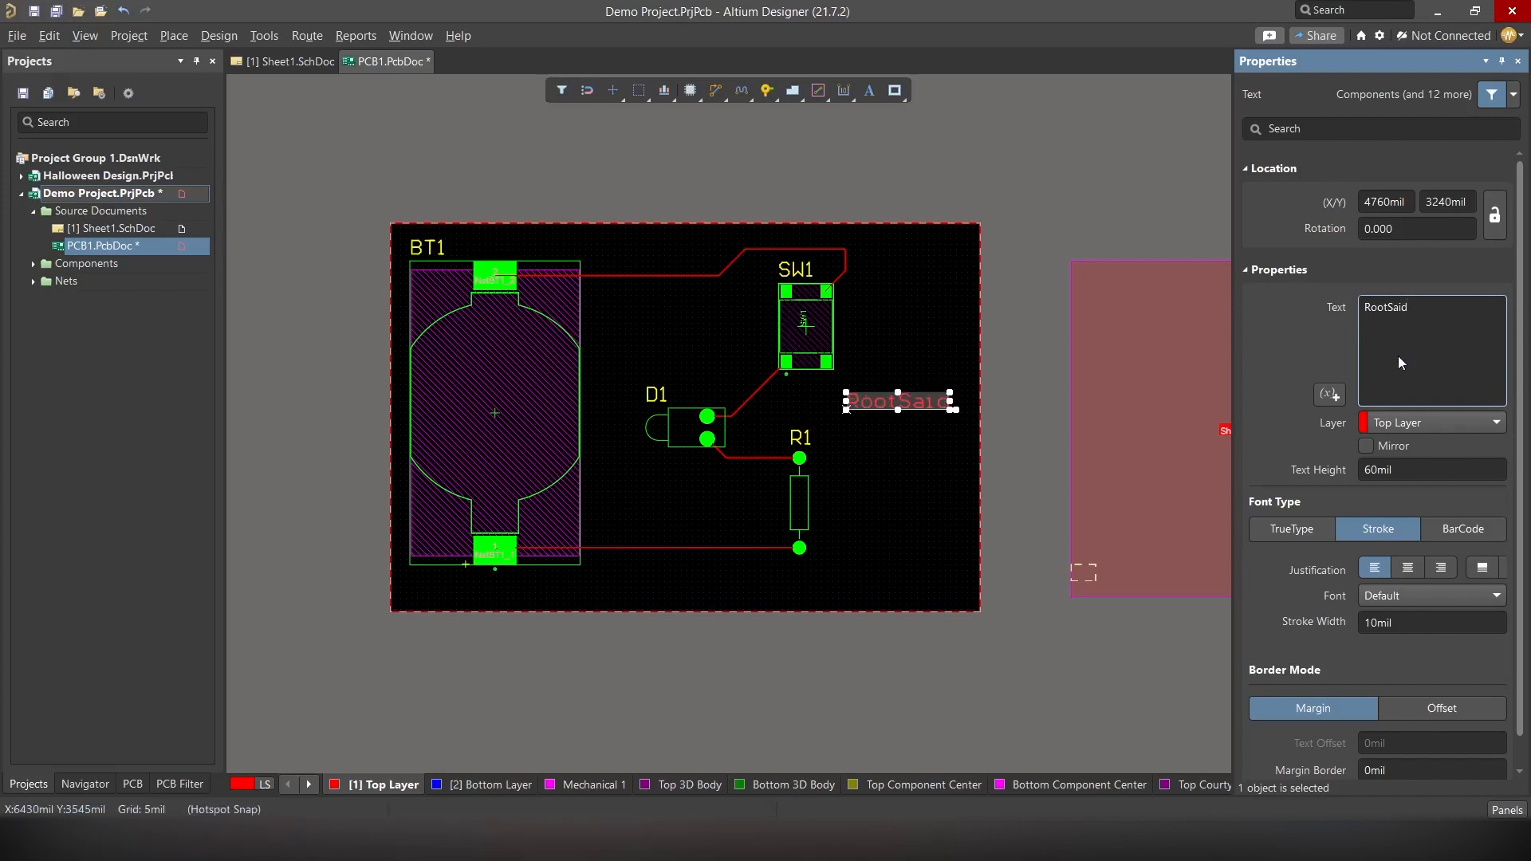
- Move the RootSaid text to about X 4990 mil, Y 2960 mil, rotate it 90 degrees so it reads vertically, and deselect it
click(922, 404)
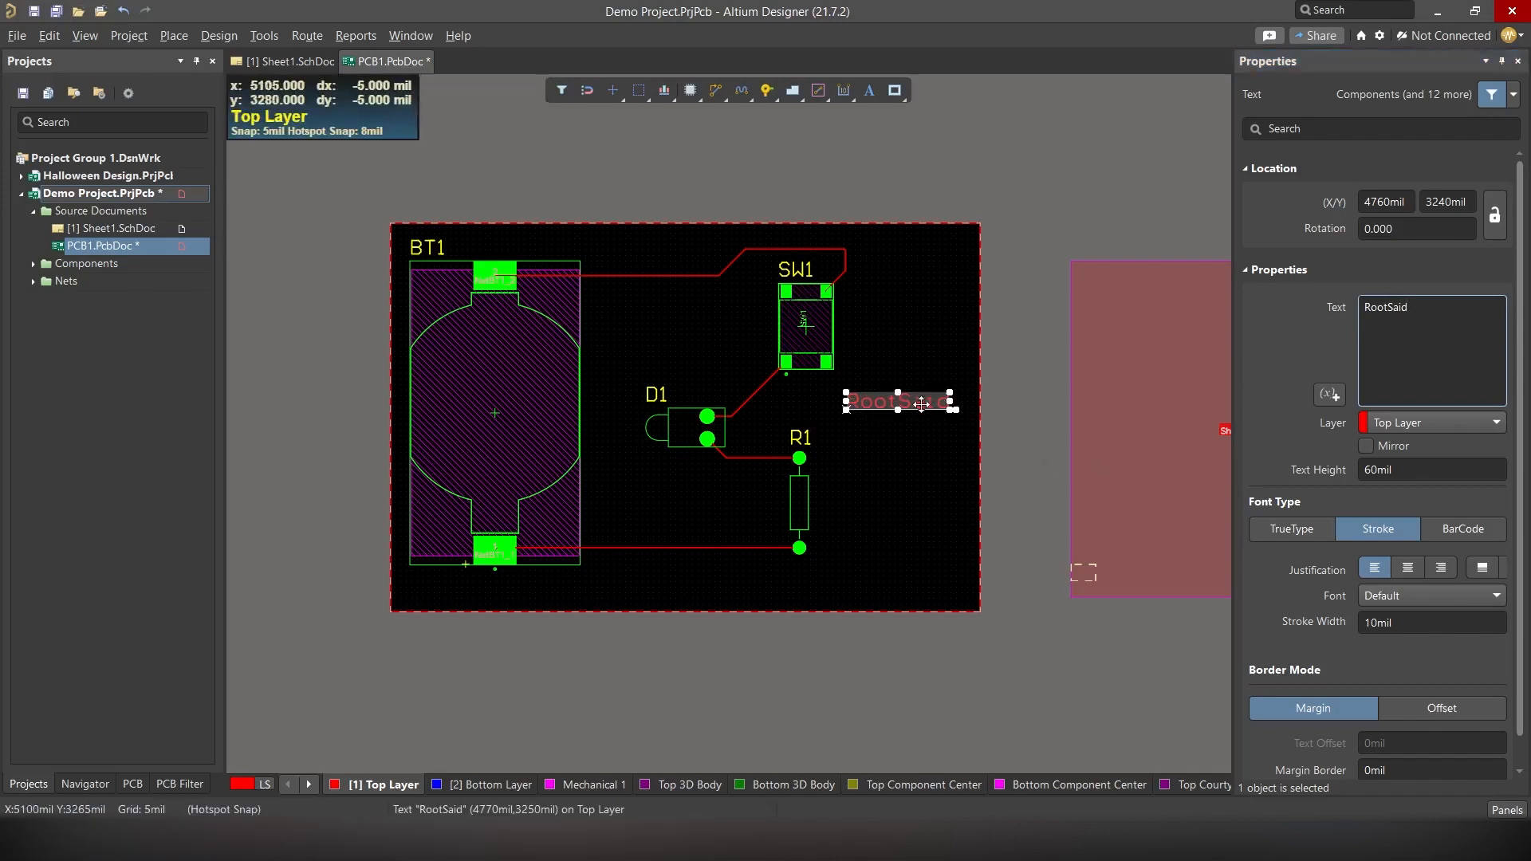
drag(922, 403, 899, 473)
key(space)
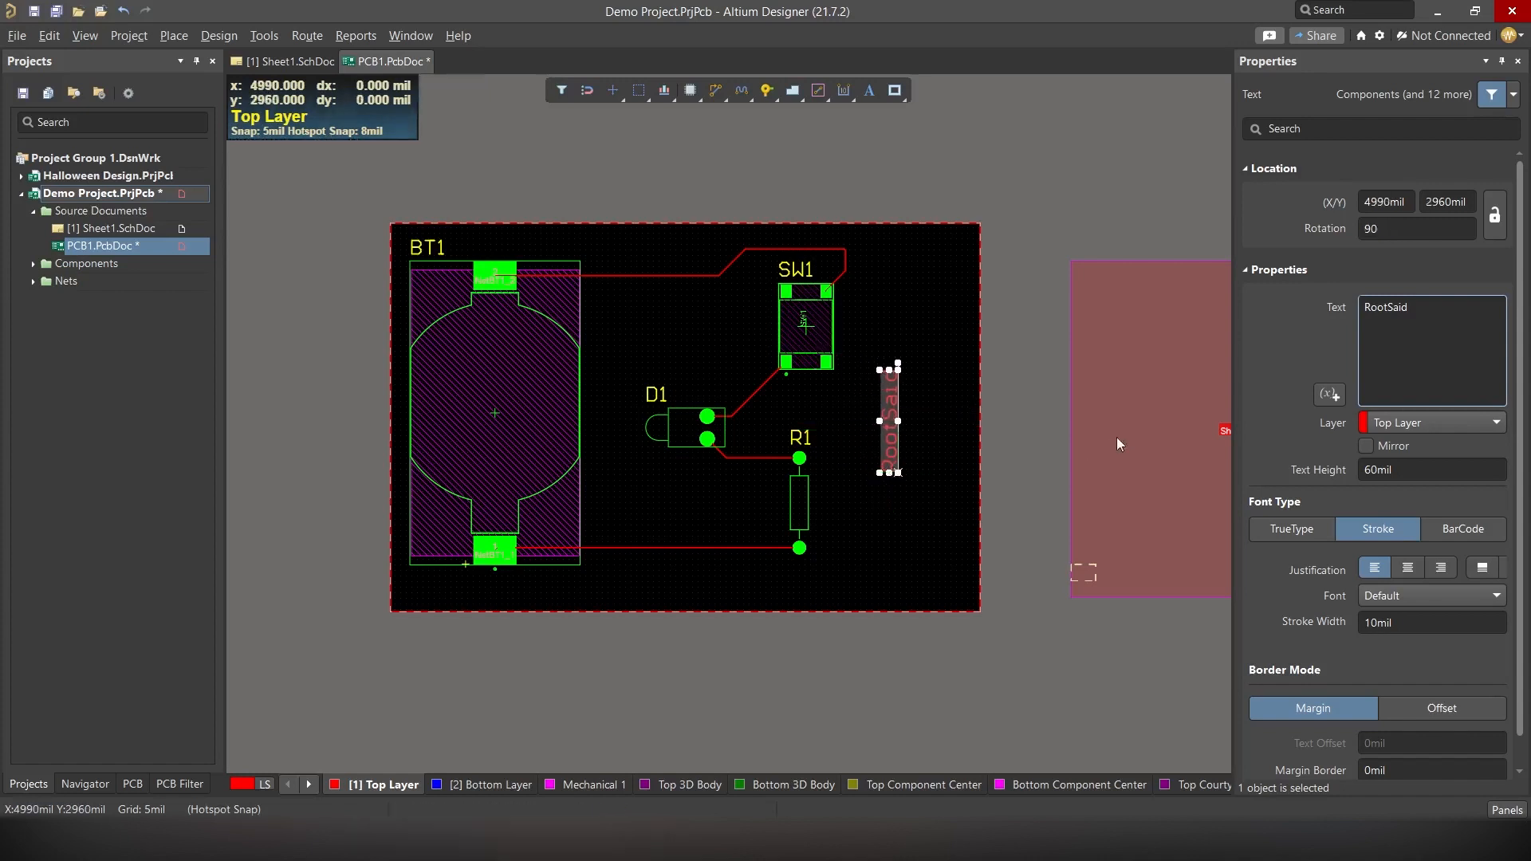
click(1023, 444)
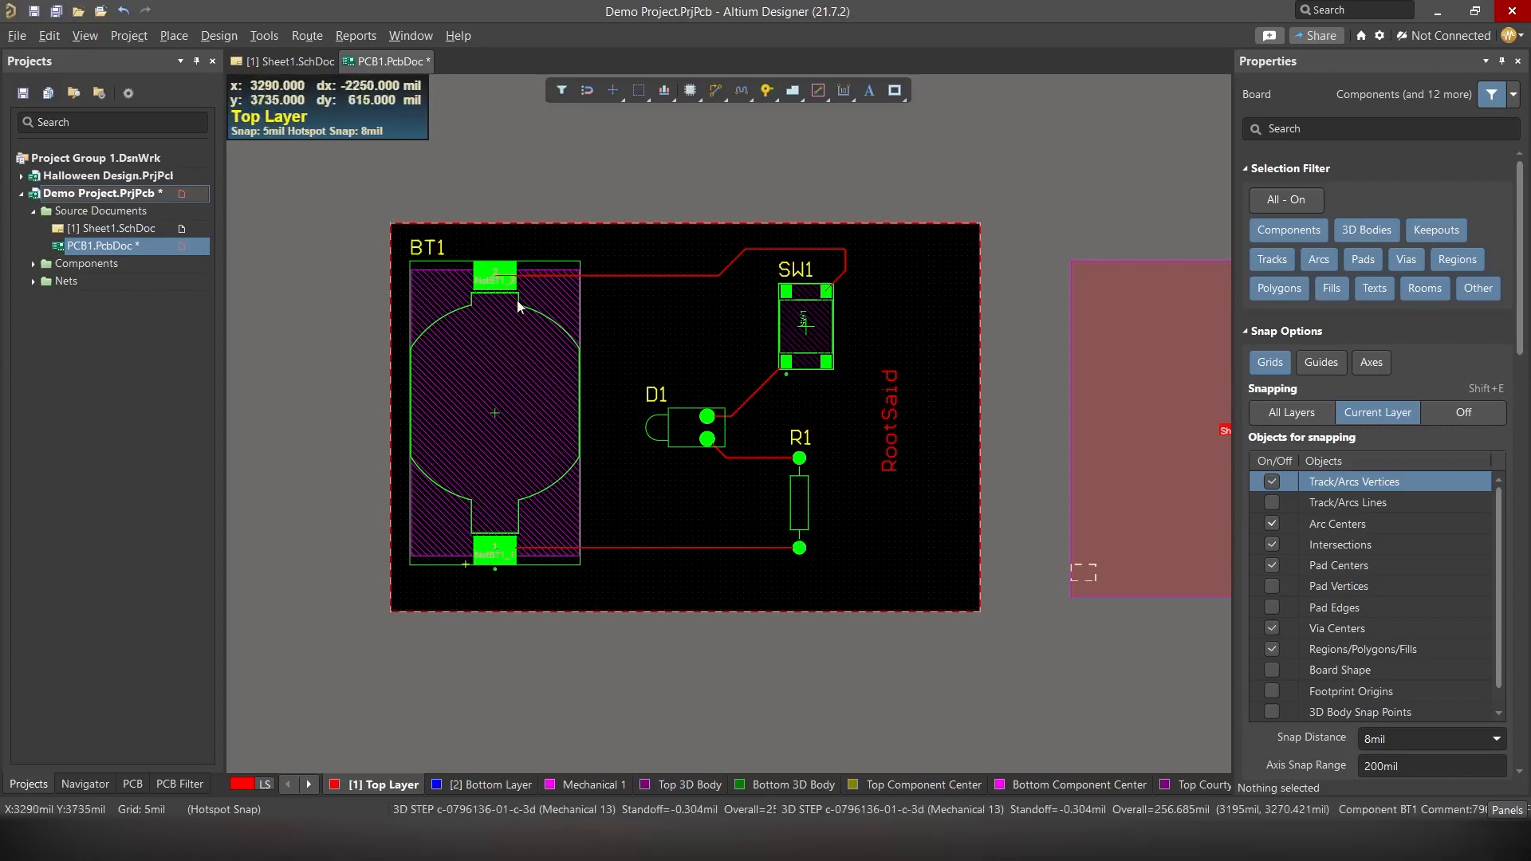
- Examine the board in 3D from tilted angles, reset the view to straight-on, and return to the 2D layout
key(3)
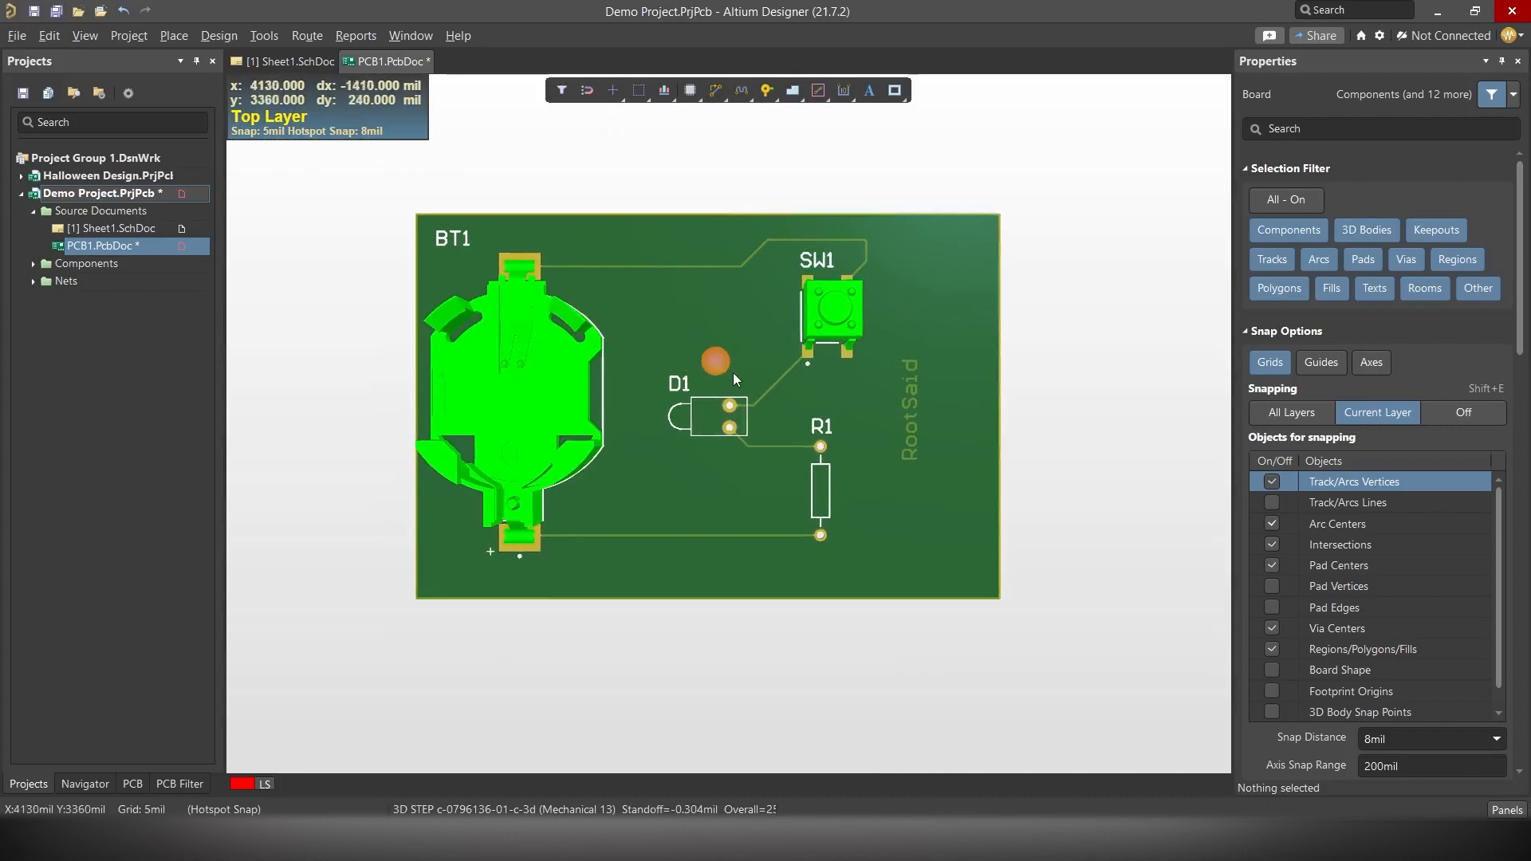
key(shift)
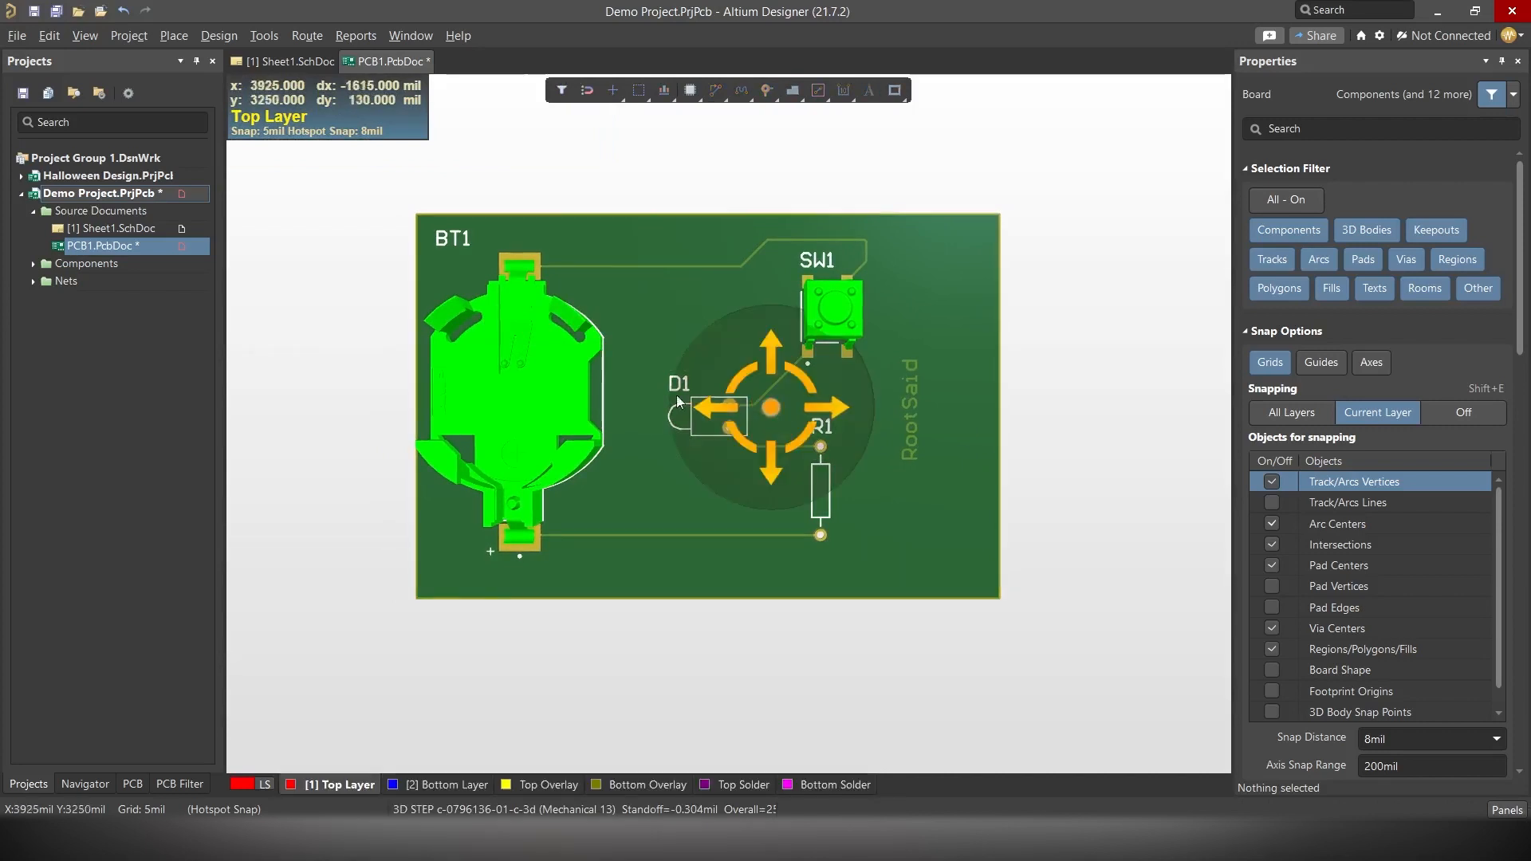
shift+right_drag(670, 359, 711, 523)
key(0)
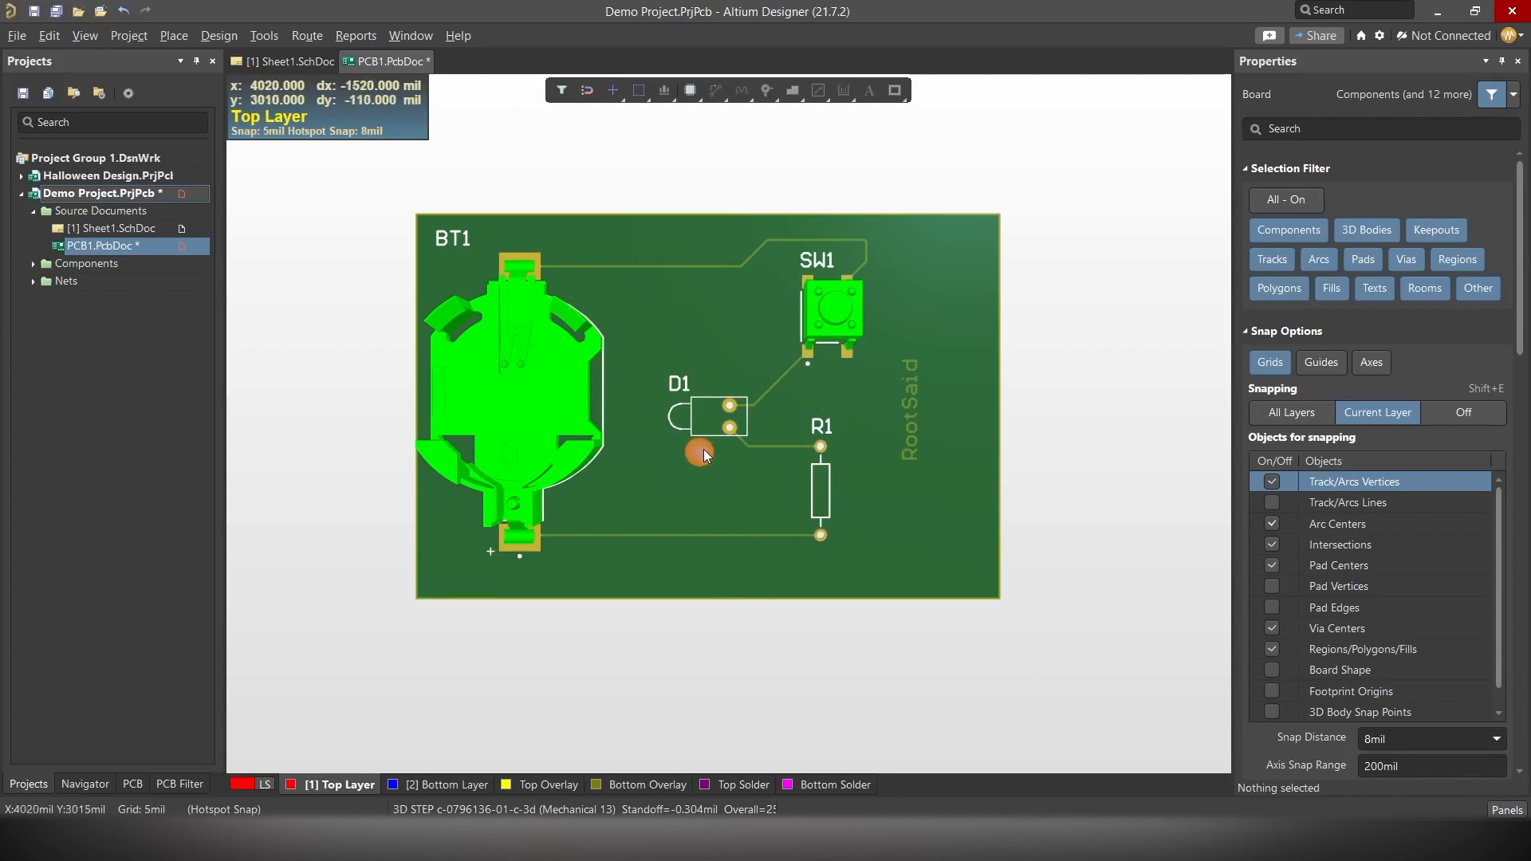
key(shift)
shift+right_drag(702, 448, 734, 287)
key(0)
key(2)
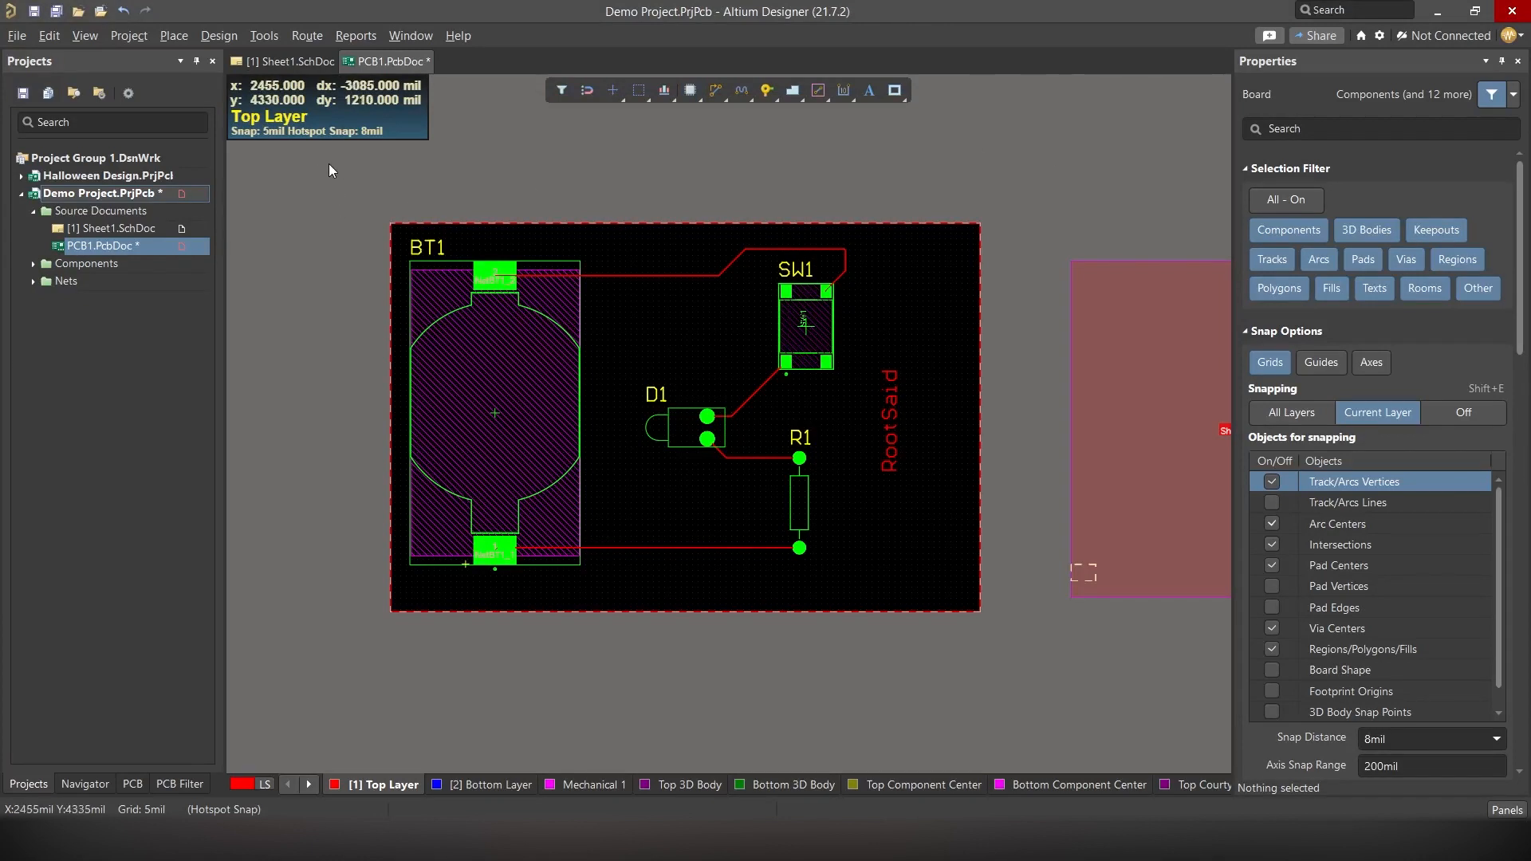
drag(328, 163, 1034, 648)
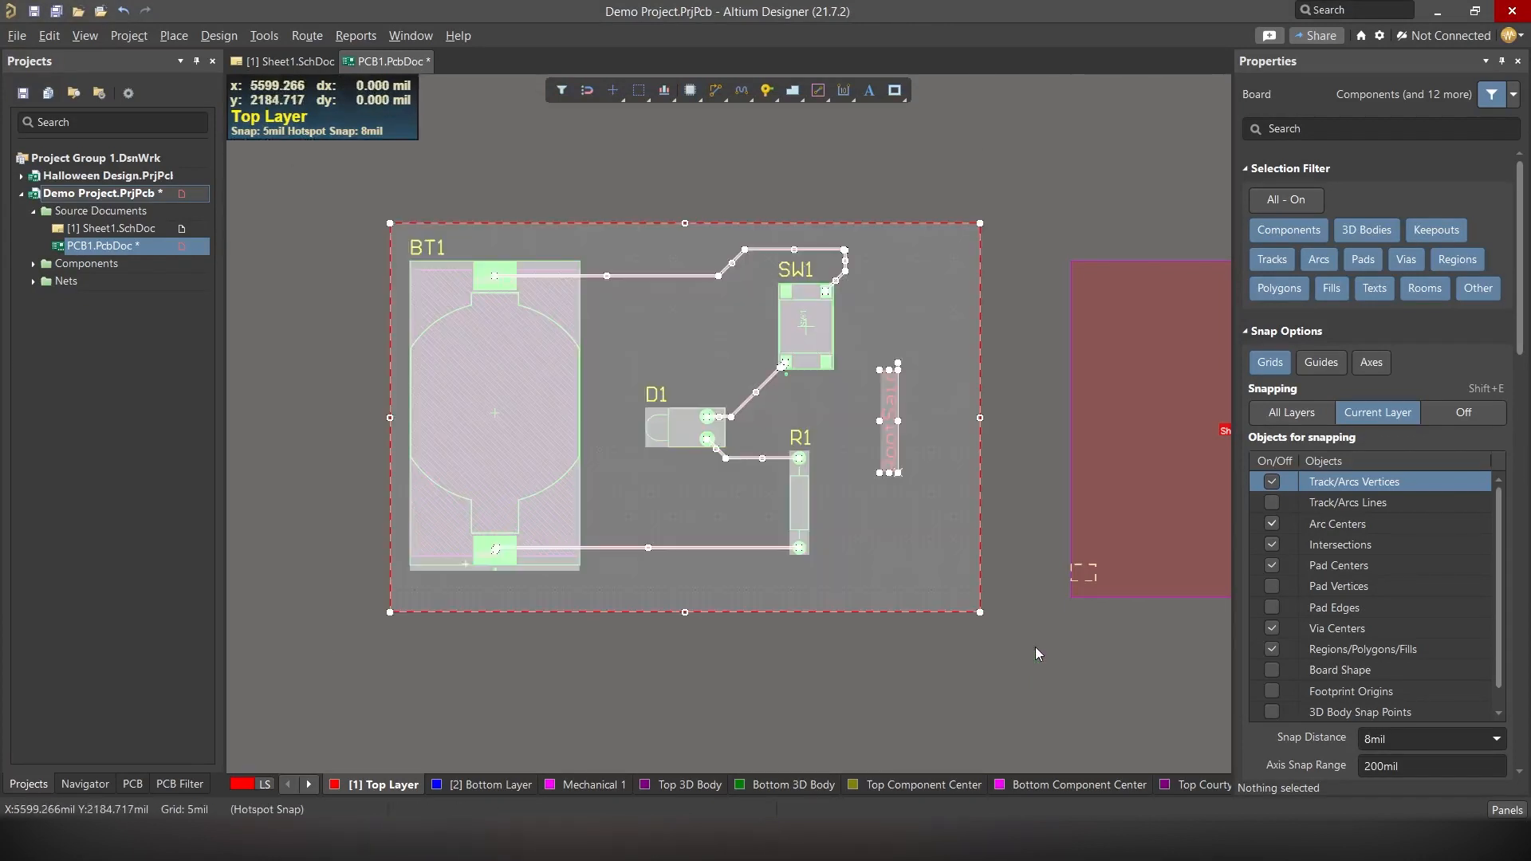
click(1023, 646)
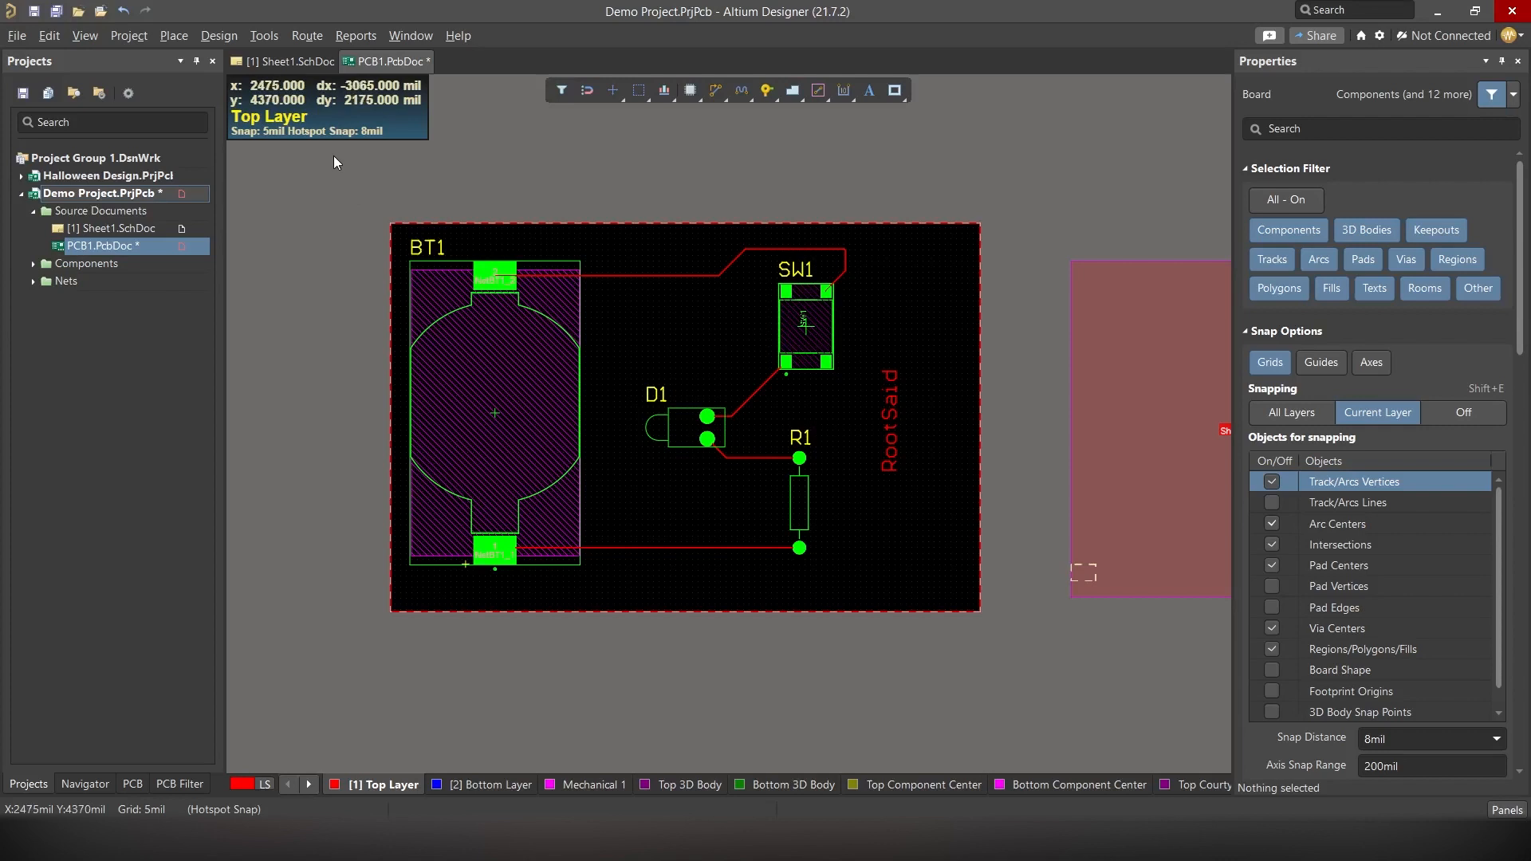
drag(333, 157, 1027, 658)
click(1029, 657)
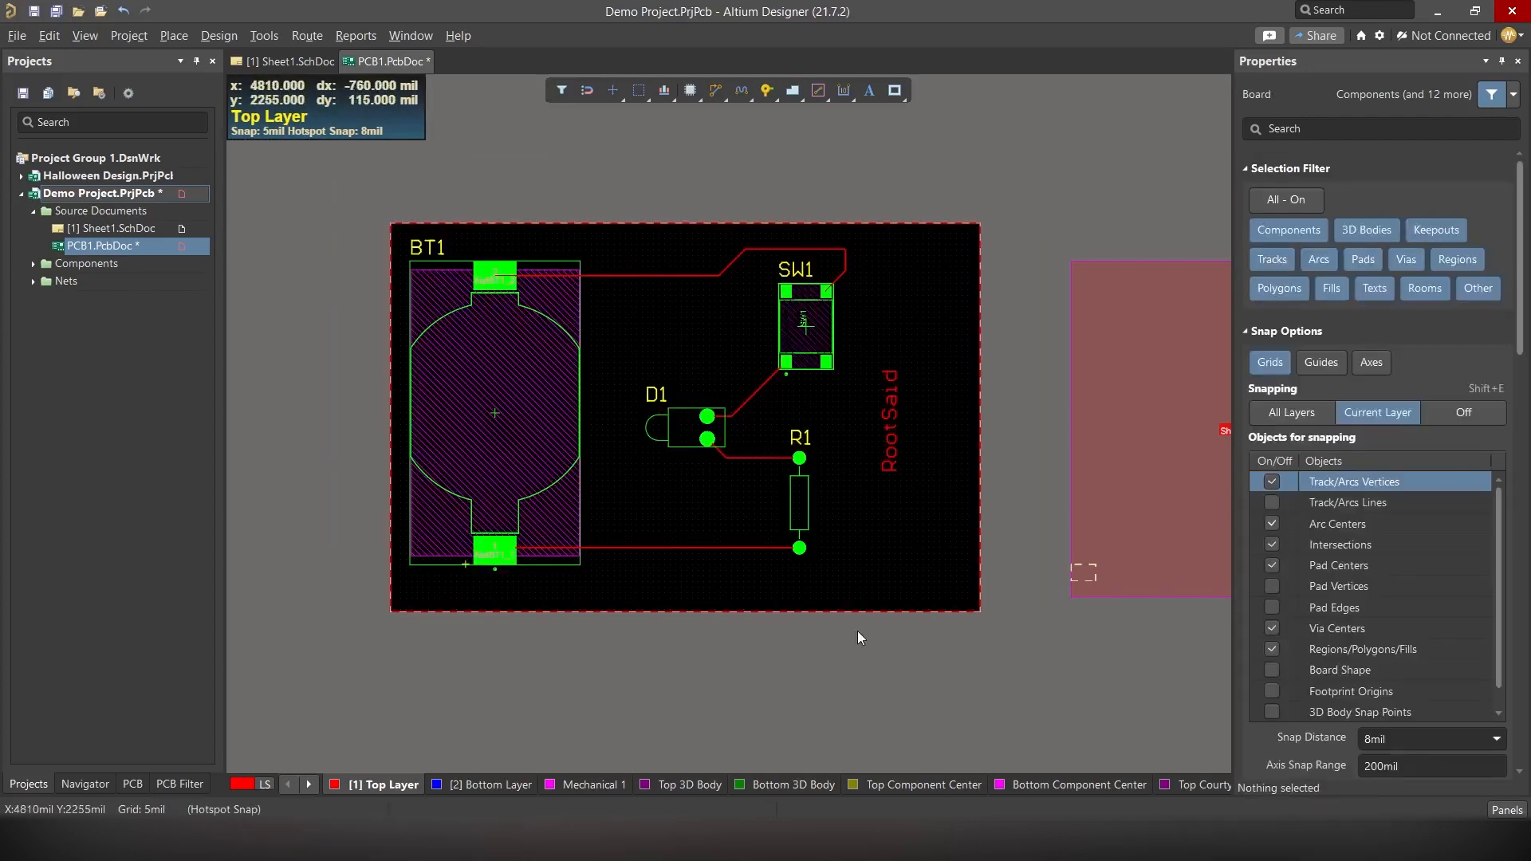